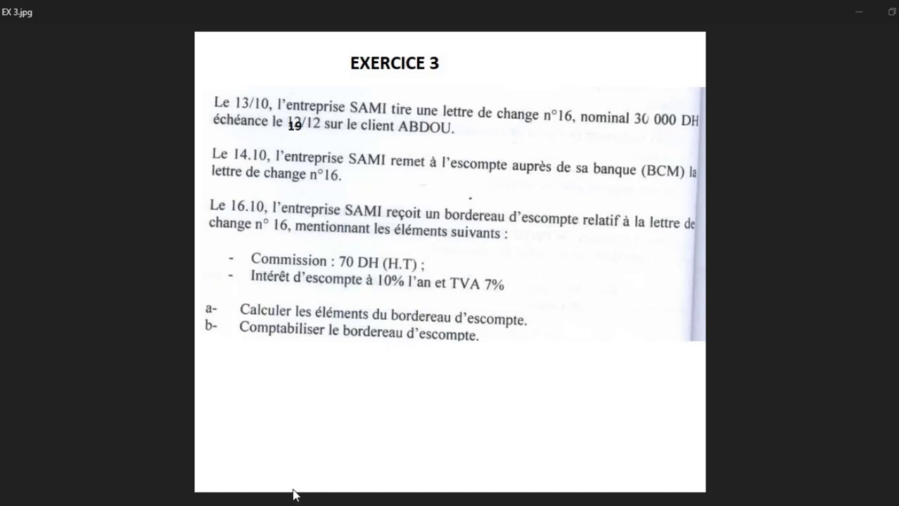
# Switch to the COMPTABILITE GENERALE workbook in Excel, find the blank account table, and check the due date in the exercise image.
pyautogui.moveTo(328, 504)
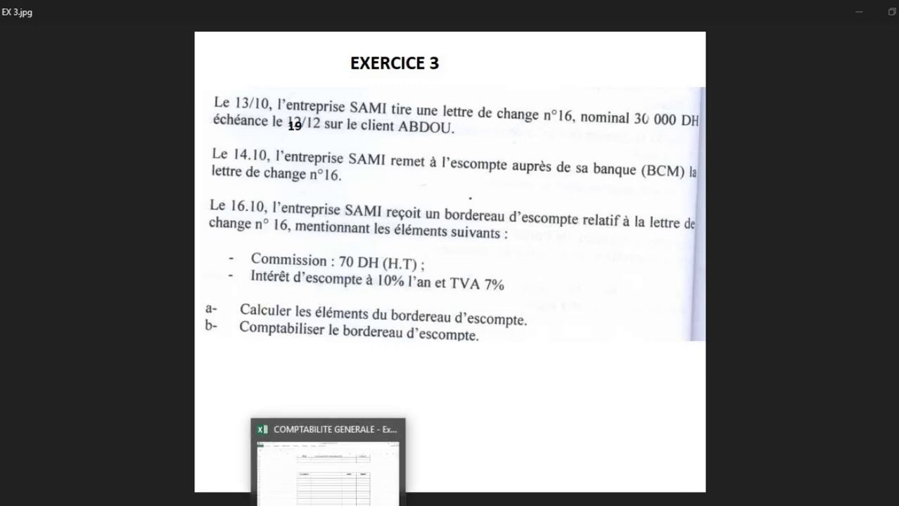
pyautogui.click(328, 461)
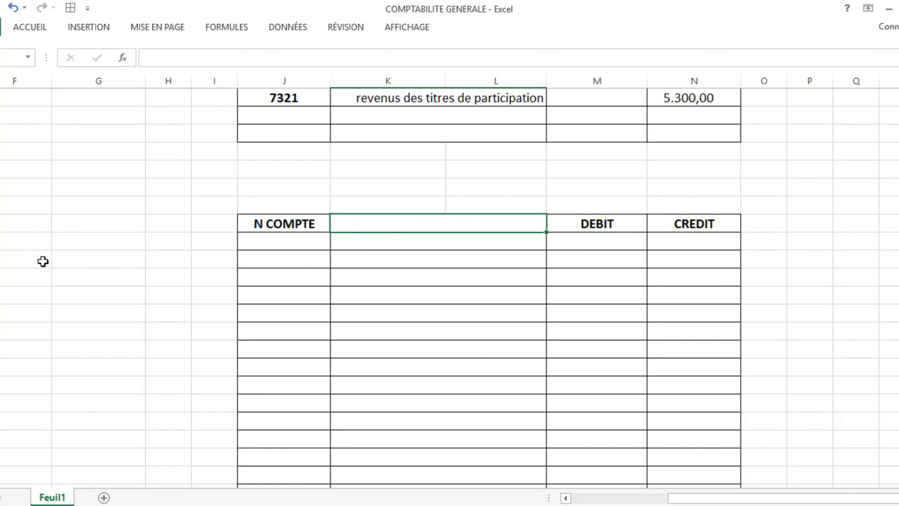
pyautogui.scroll(-2, 45, 261)
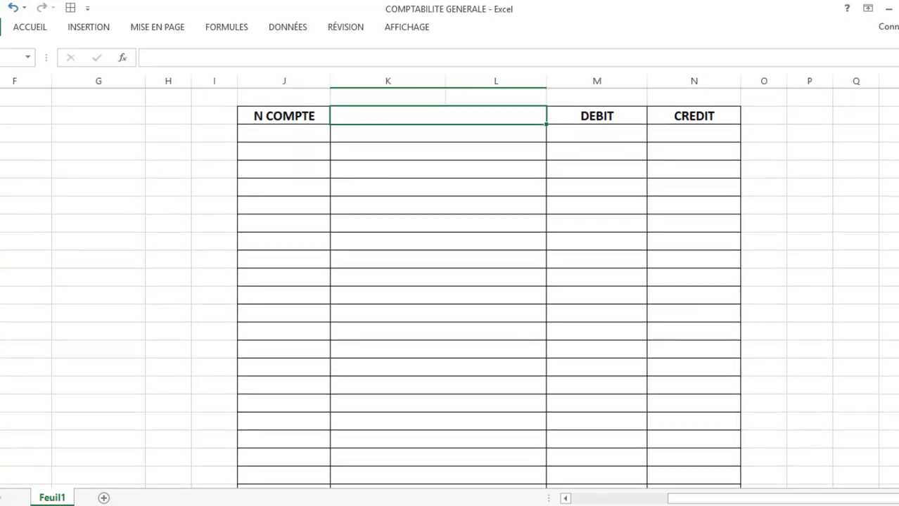
pyautogui.hotkey('alt', 'Tab')
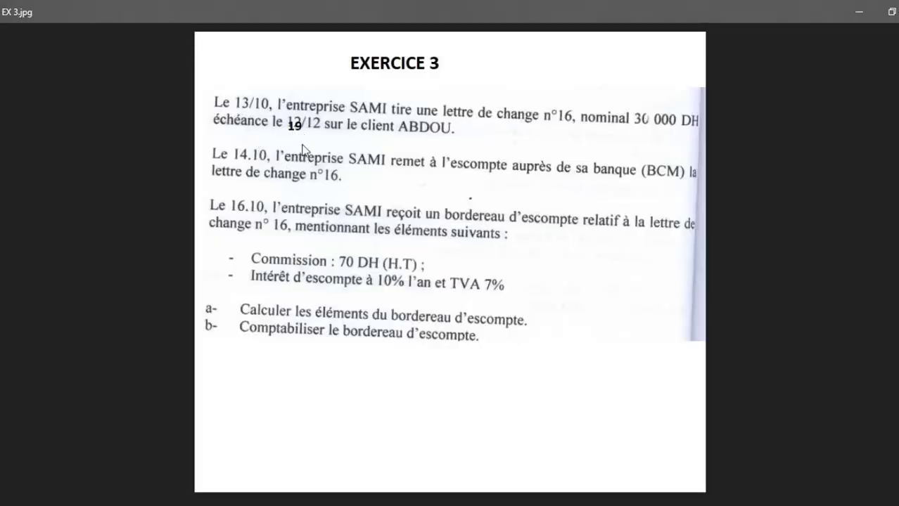
pyautogui.hotkey('alt', 'Tab')
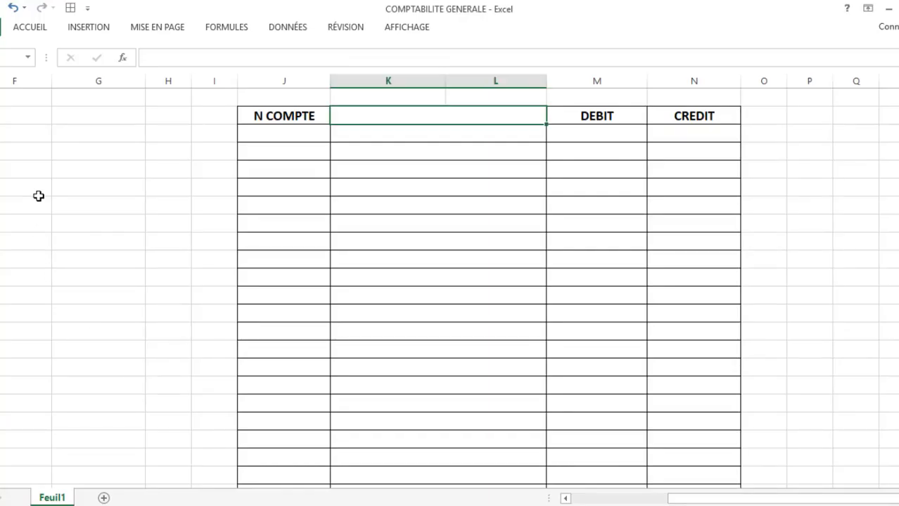
# Label cell F175 "echeance" and enter the due date 19/12 in G175.
pyautogui.click(39, 156)
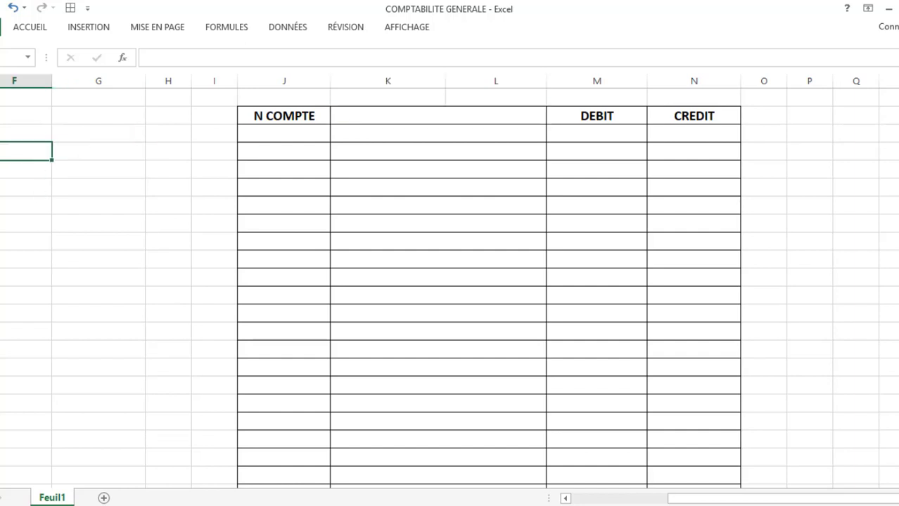
pyautogui.write('echeance')
pyautogui.click(98, 151)
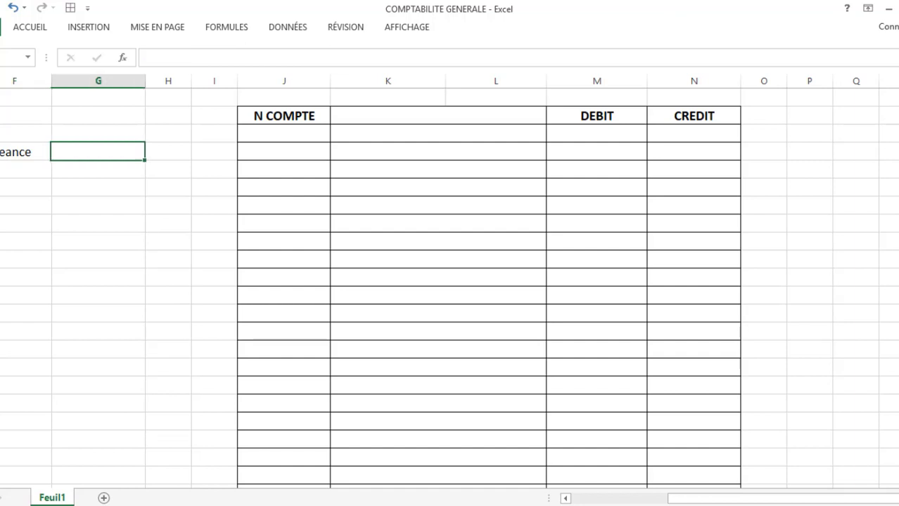
pyautogui.write('12/12')
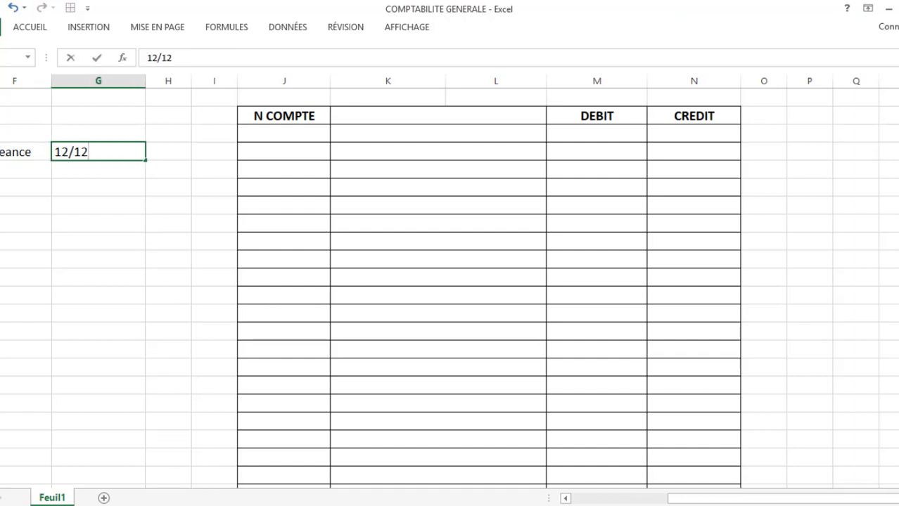
pyautogui.press('BackSpace')
pyautogui.press('BackSpace')
pyautogui.press('BackSpace')
pyautogui.press('BackSpace')
pyautogui.write('9/12')
pyautogui.press('Return')
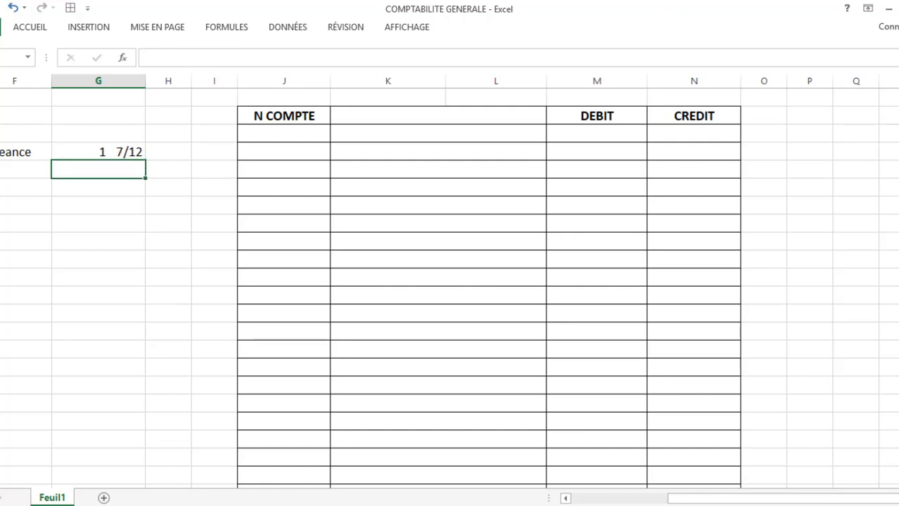
# Check the discount date in the exercise image, label F176 "date remise" in the workbook, and enter 14/10 in G176.
pyautogui.hotkey('alt', 'Tab')
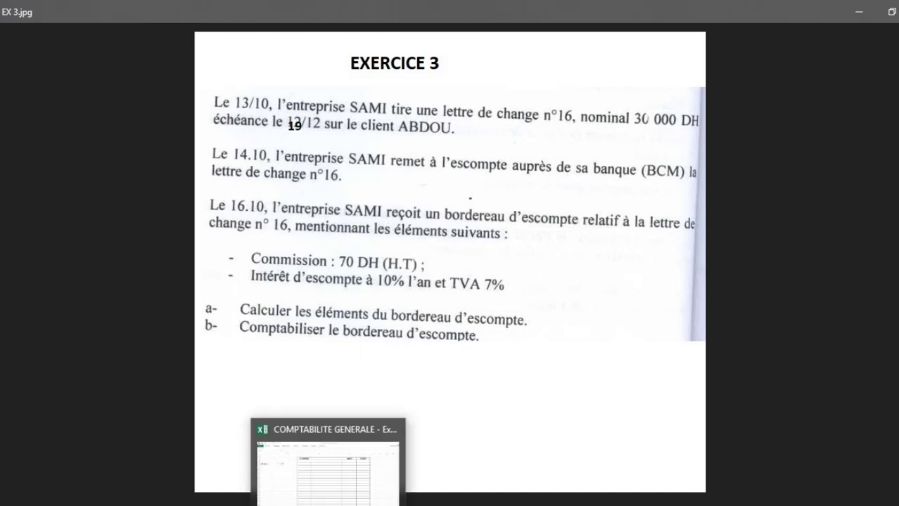
pyautogui.click(329, 457)
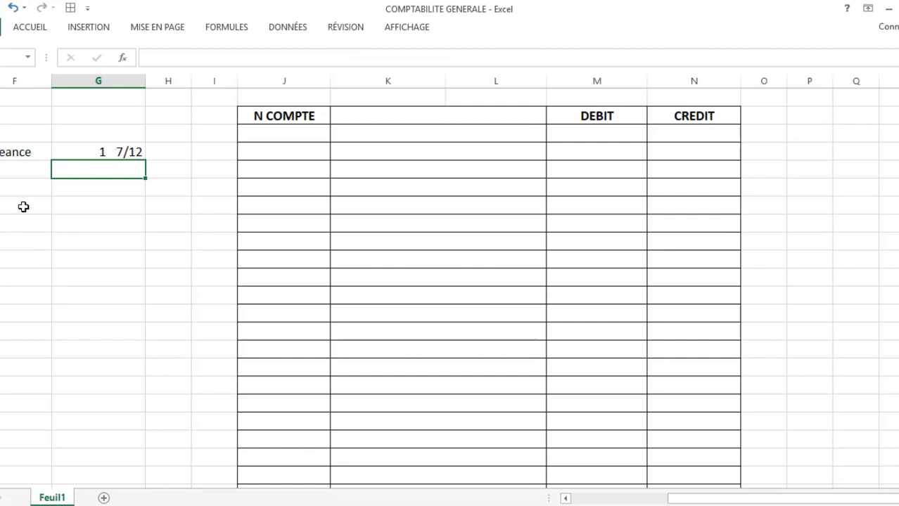
pyautogui.click(23, 170)
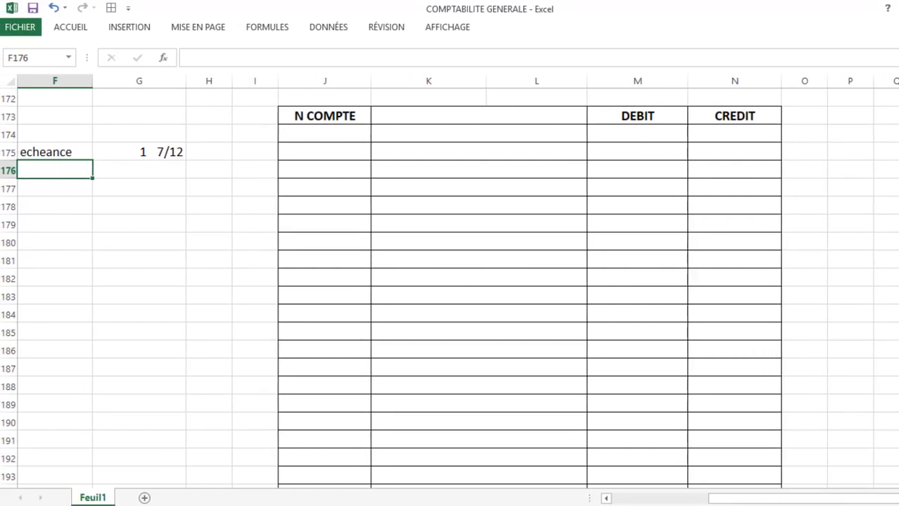
pyautogui.write('date remise')
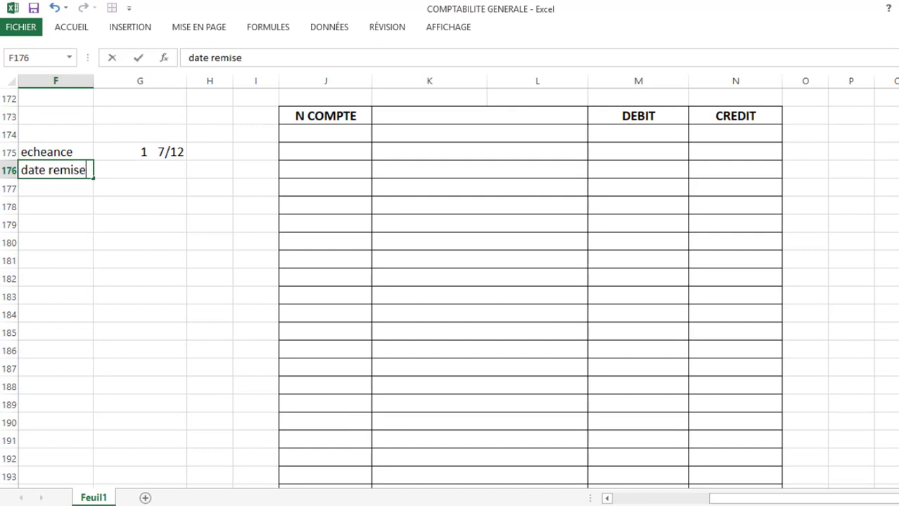
pyautogui.press('Right')
pyautogui.write('14/10')
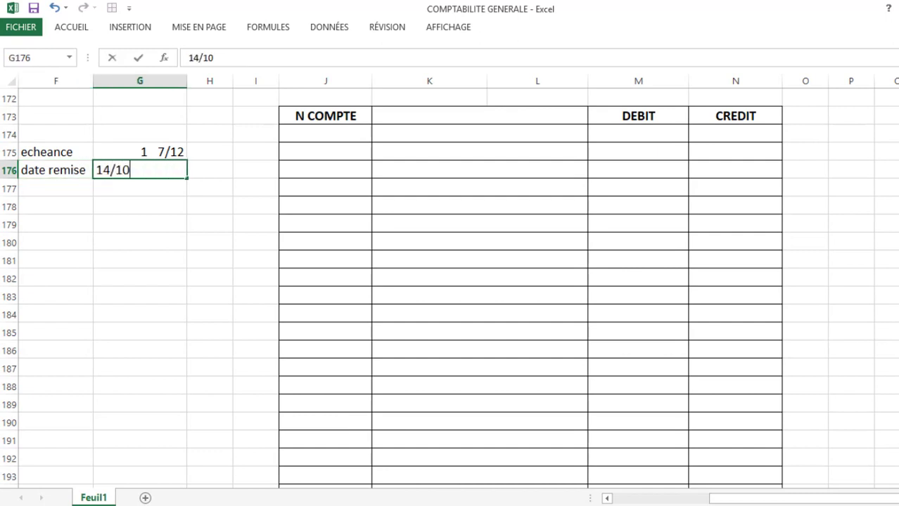
pyautogui.press('Return')
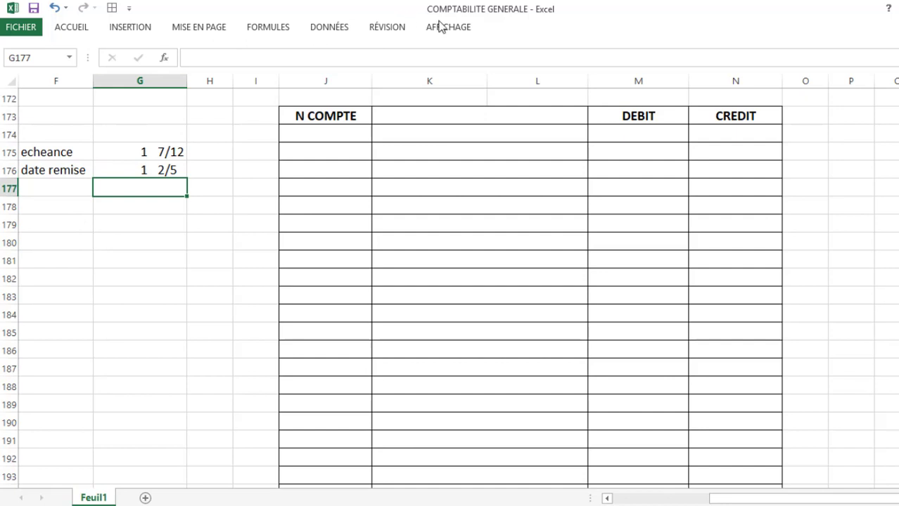
# Apply the short date number format (Date courte) to cells G175:G176.
pyautogui.click(74, 32)
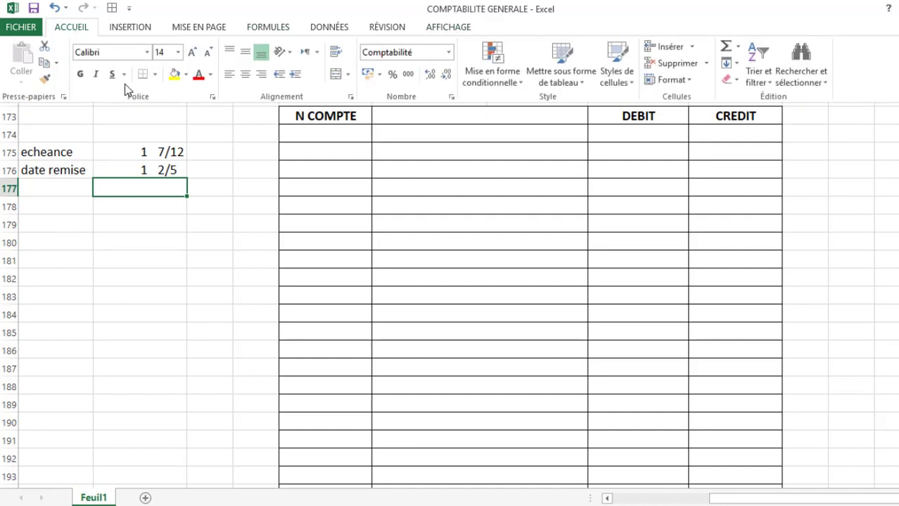
pyautogui.click(162, 155)
pyautogui.click(160, 151)
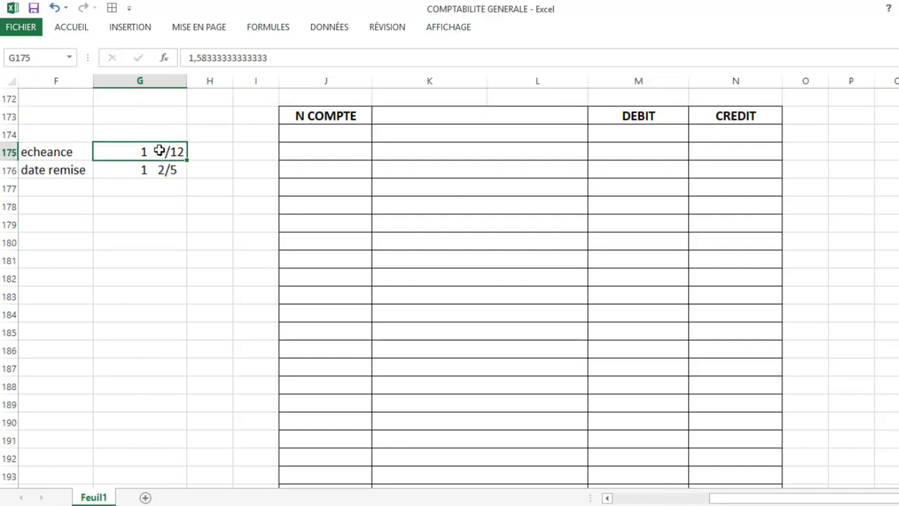
pyautogui.moveTo(160, 151); pyautogui.dragTo(160, 171)
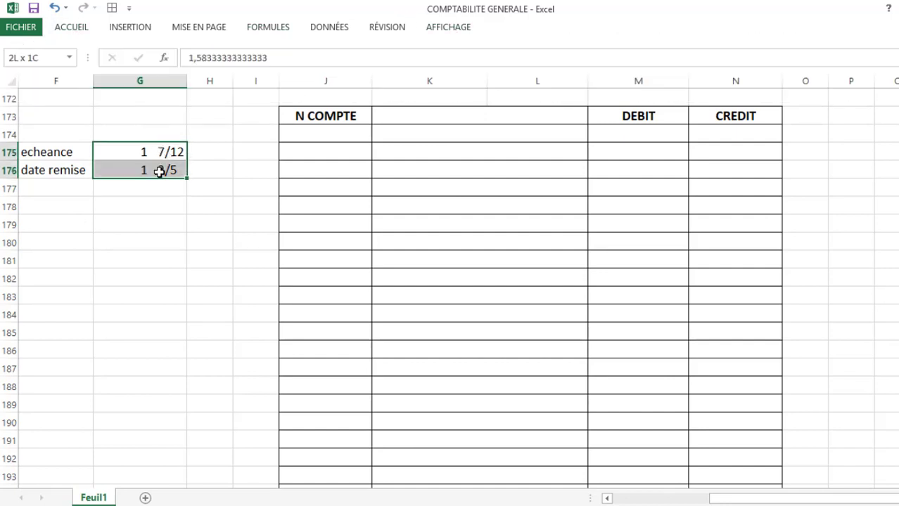
pyautogui.click(80, 31)
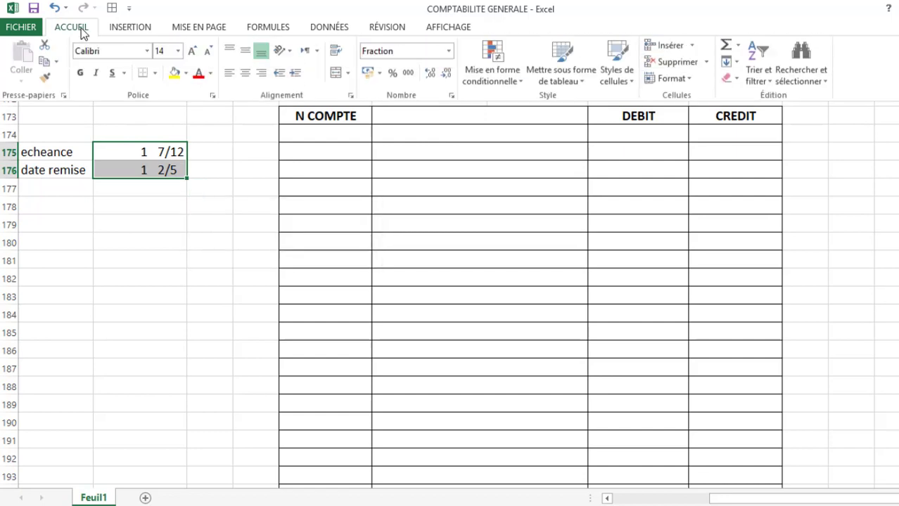
pyautogui.click(447, 53)
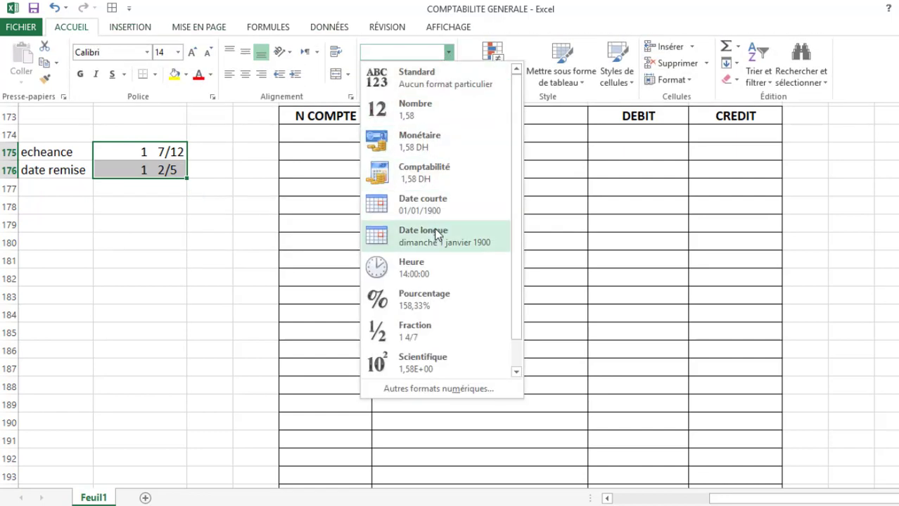
pyautogui.click(418, 209)
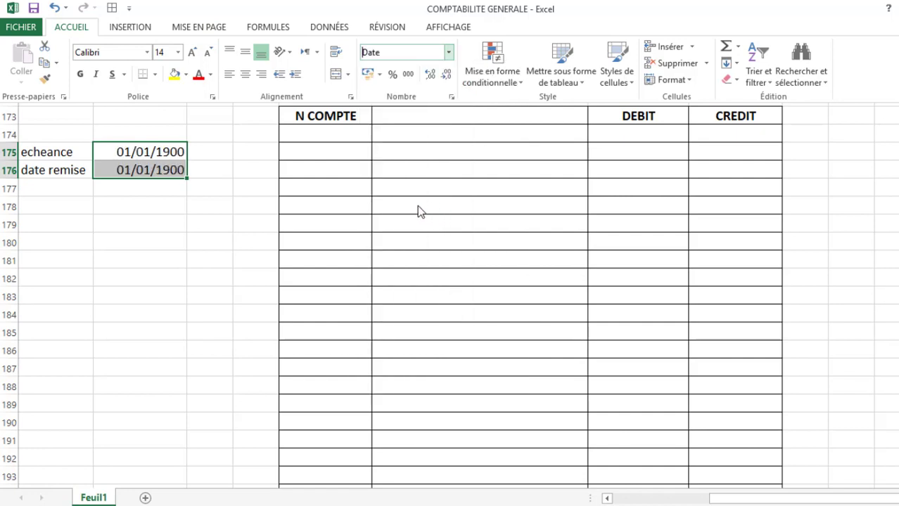
# Re-enter the due date 19/12 in G175 and the remittance date 14/10 in G176.
pyautogui.click(134, 153)
pyautogui.click(132, 151)
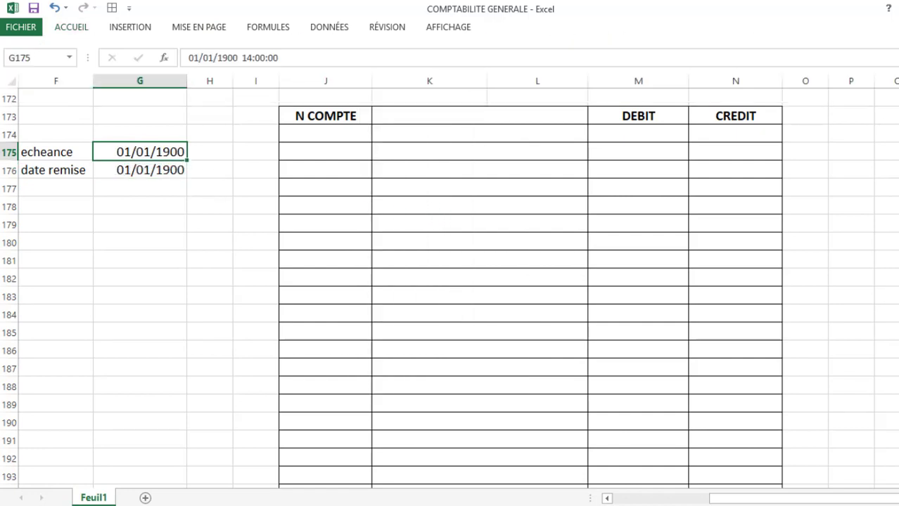
pyautogui.write('19/1')
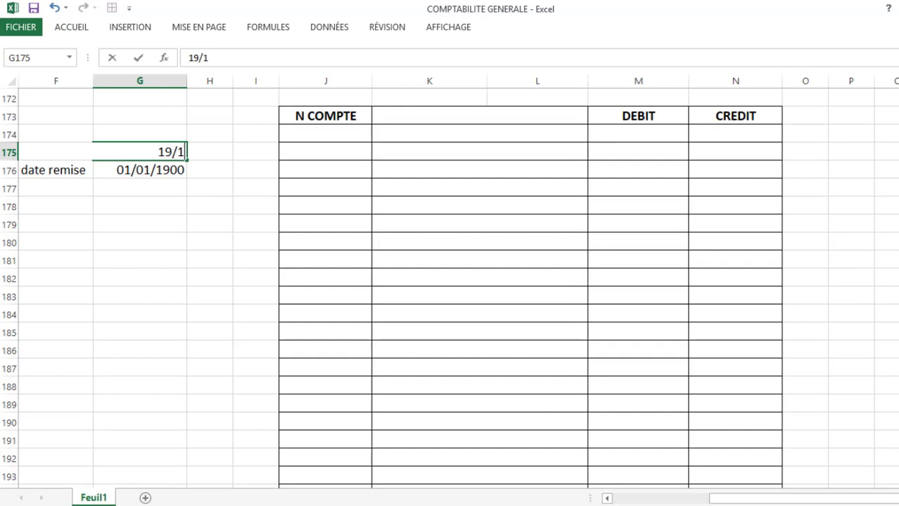
pyautogui.write('2')
pyautogui.press('Return')
pyautogui.write('14')
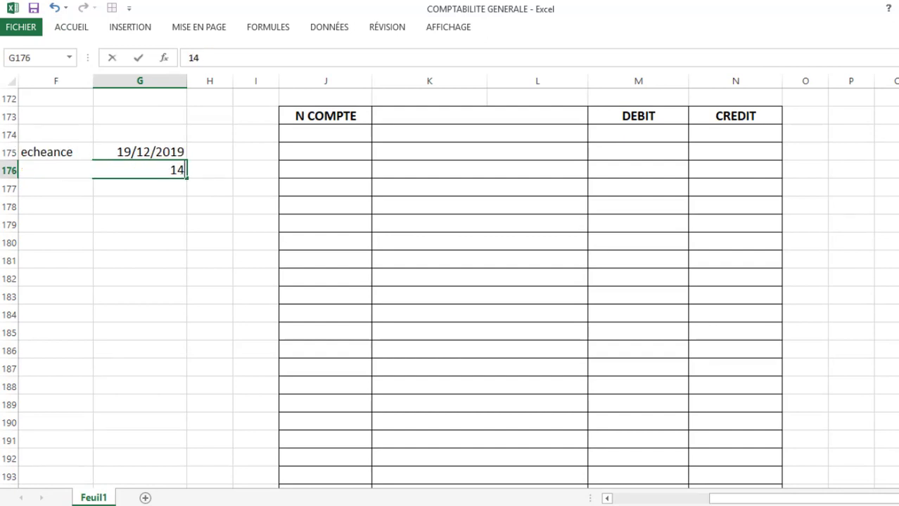
pyautogui.write('/10')
pyautogui.press('Return')
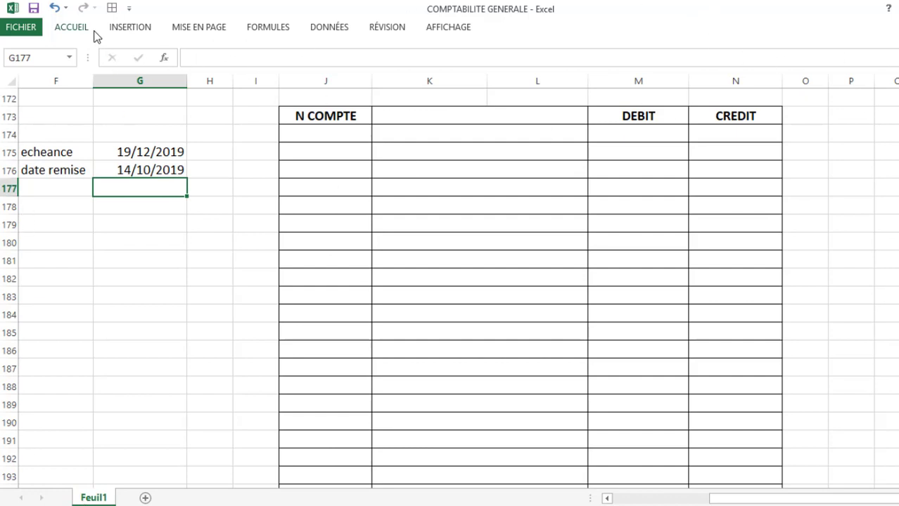
# Reapply the short date format (Date courte) to the two dates in G175:G176.
pyautogui.click(141, 150)
pyautogui.moveTo(144, 167); pyautogui.dragTo(143, 169)
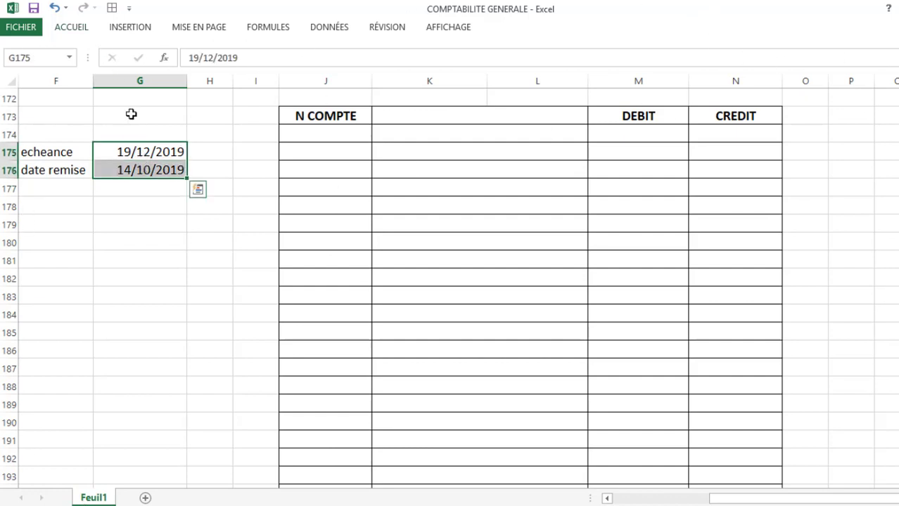
pyautogui.click(71, 27)
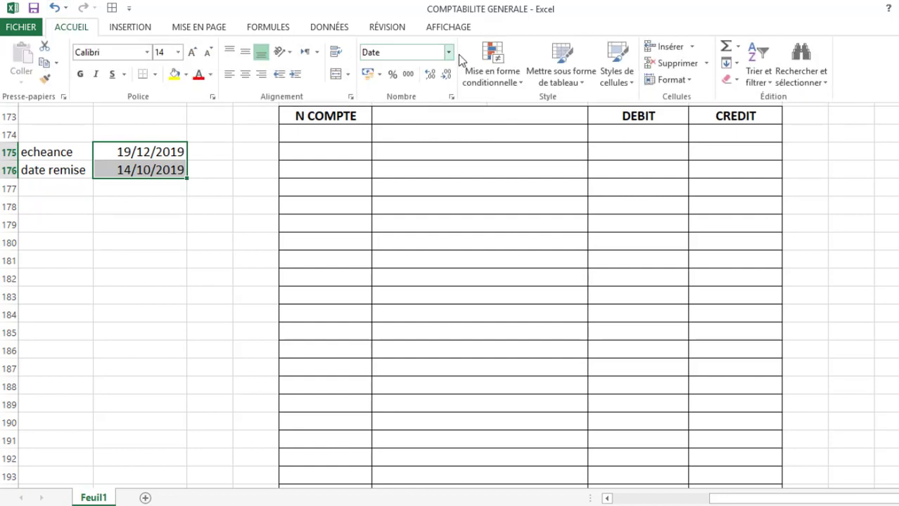
pyautogui.click(448, 53)
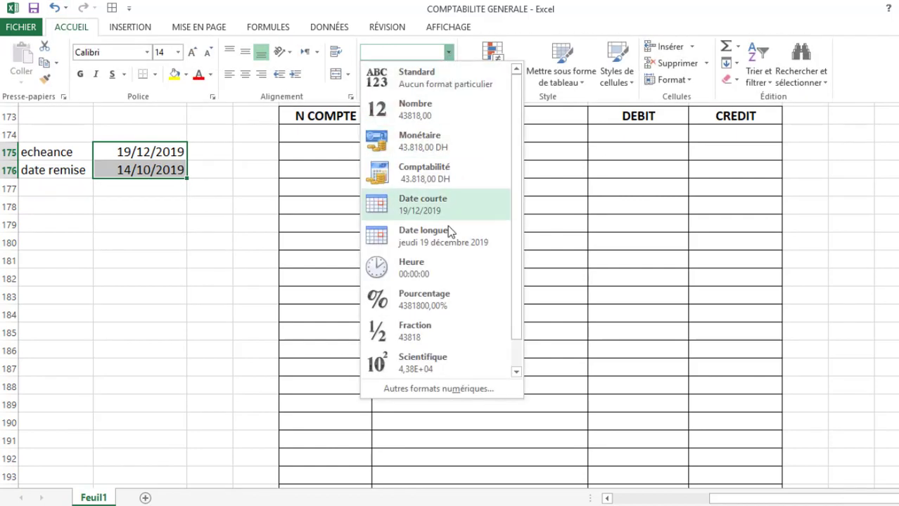
pyautogui.click(450, 203)
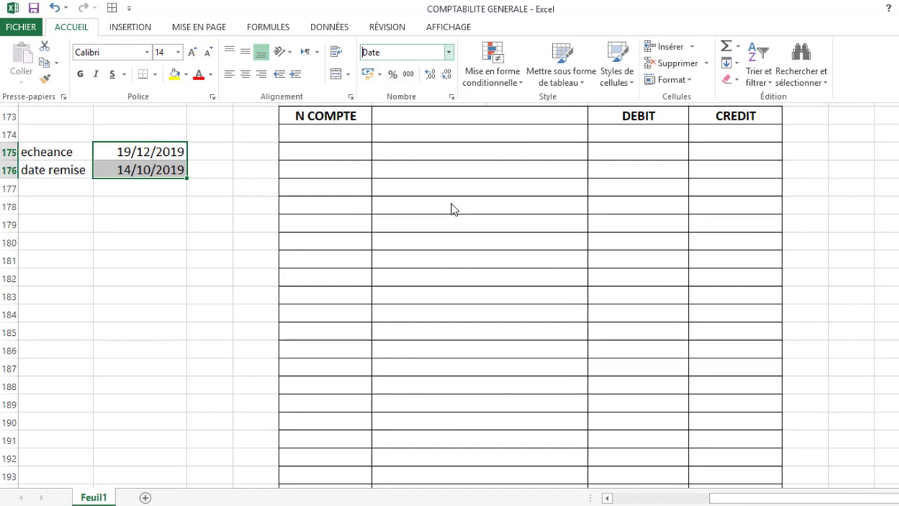
pyautogui.click(449, 54)
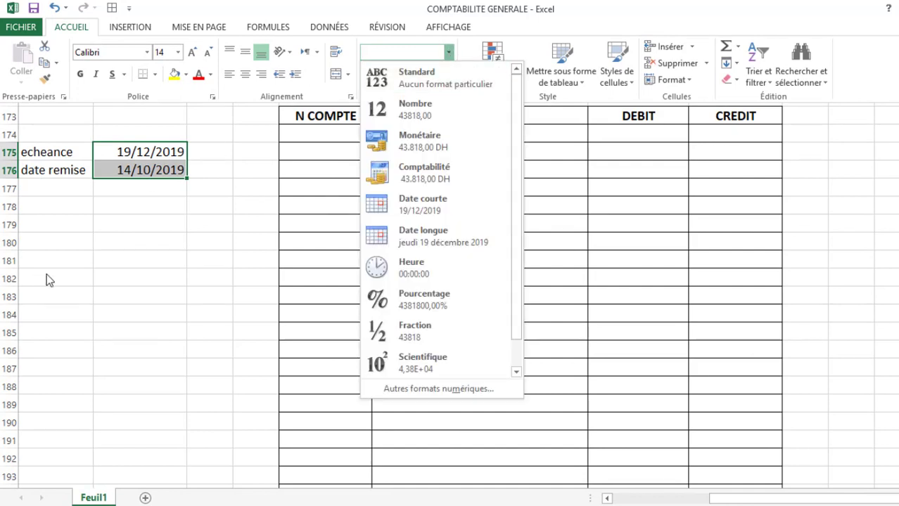
pyautogui.click(169, 259)
pyautogui.click(170, 203)
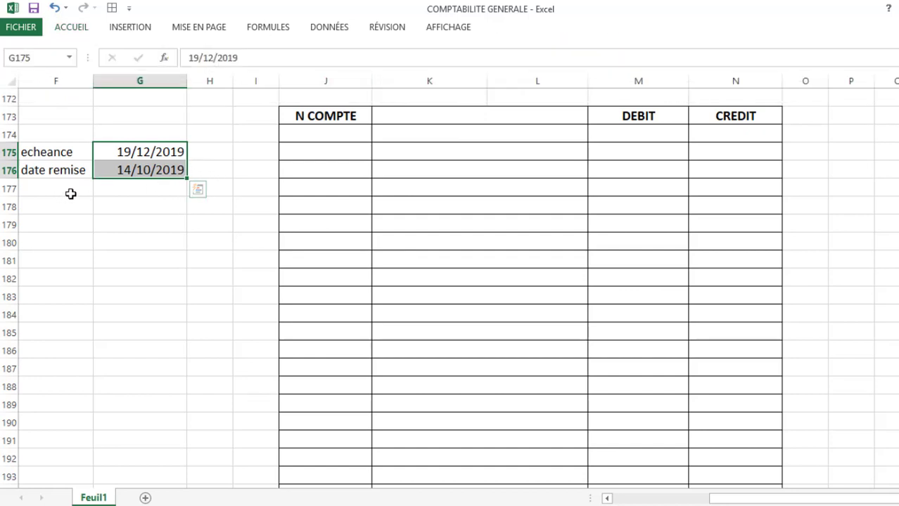
# Label F177 "nmre de jour" and calculate the number of days in G177 as G175-G176.
pyautogui.click(74, 189)
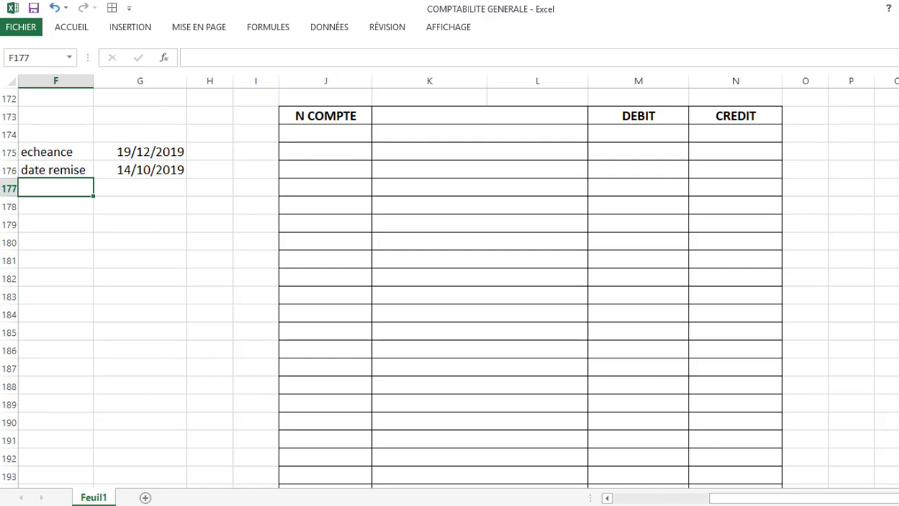
pyautogui.write('nmre de j')
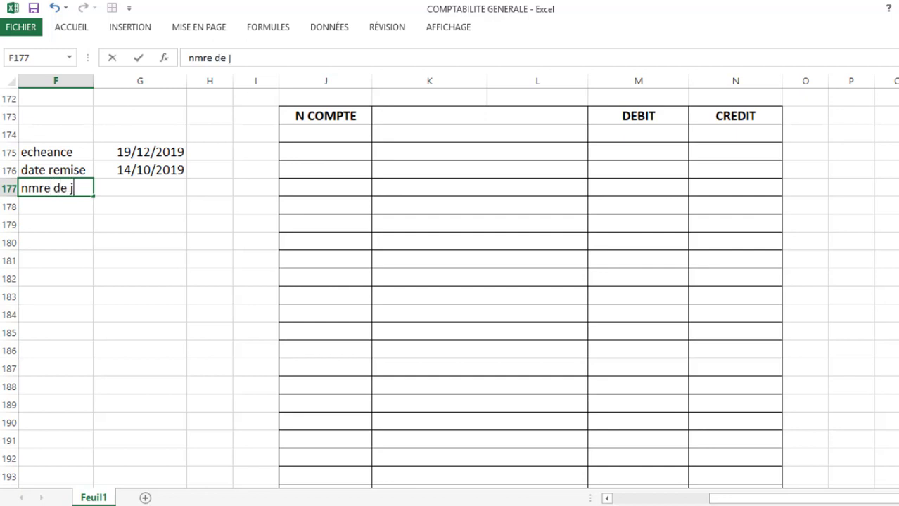
pyautogui.write('our')
pyautogui.press('Tab')
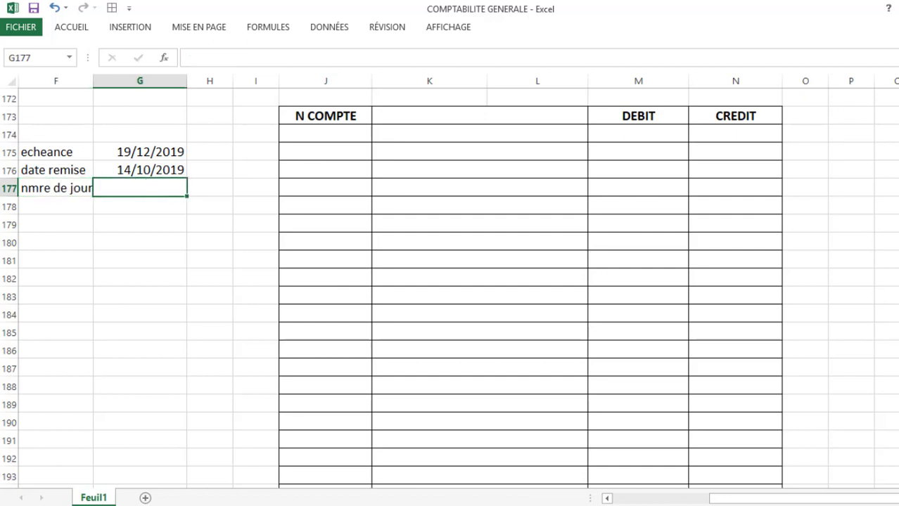
pyautogui.write('+')
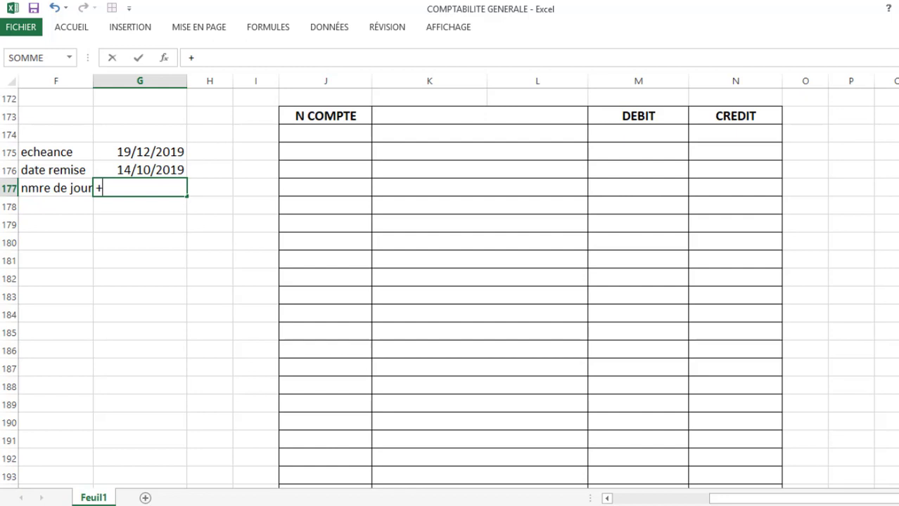
pyautogui.click(140, 152)
pyautogui.write('-')
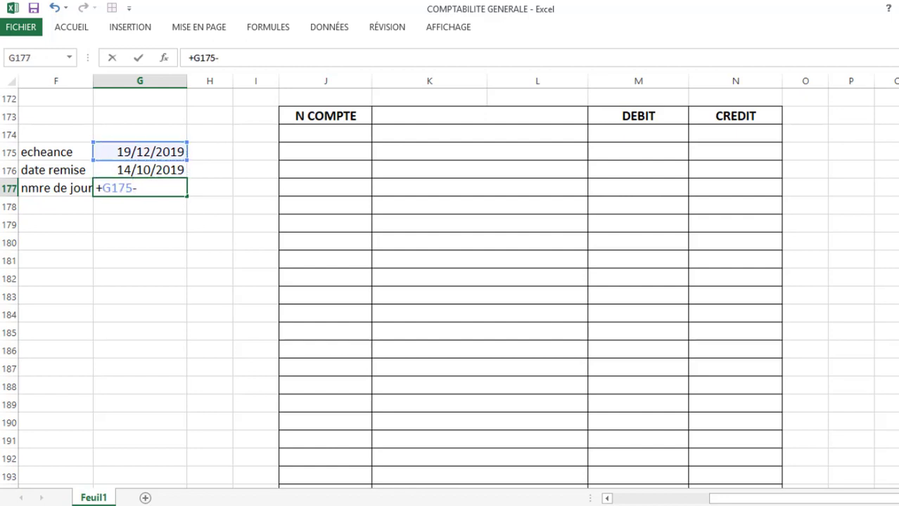
pyautogui.click(140, 169)
pyautogui.press('Return')
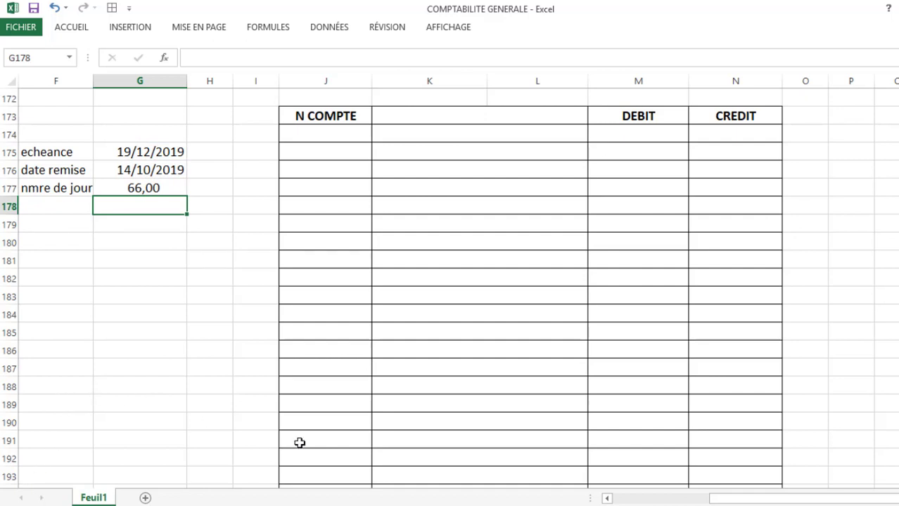
# Check the bill's nominal value in the exercise image, label F178 "montant" in the workbook, and enter 30000 in G178.
pyautogui.hotkey('alt', 'Tab')
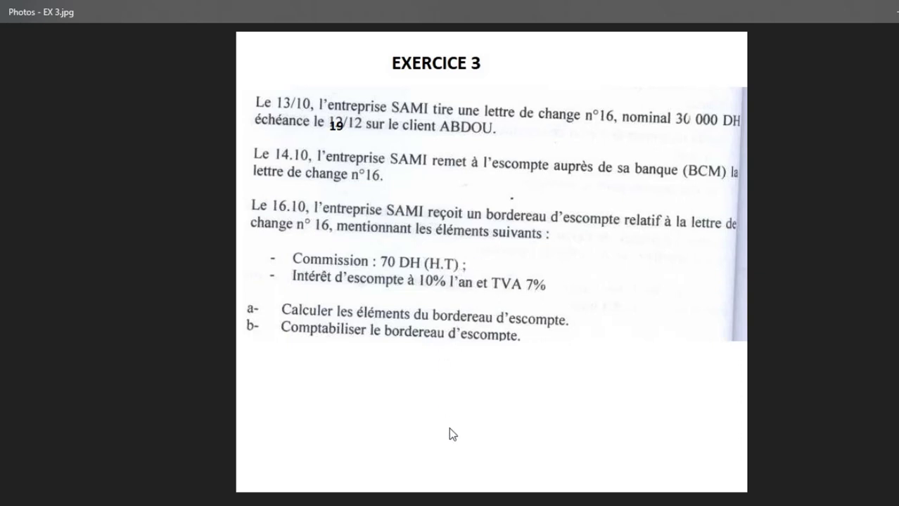
pyautogui.click(379, 497)
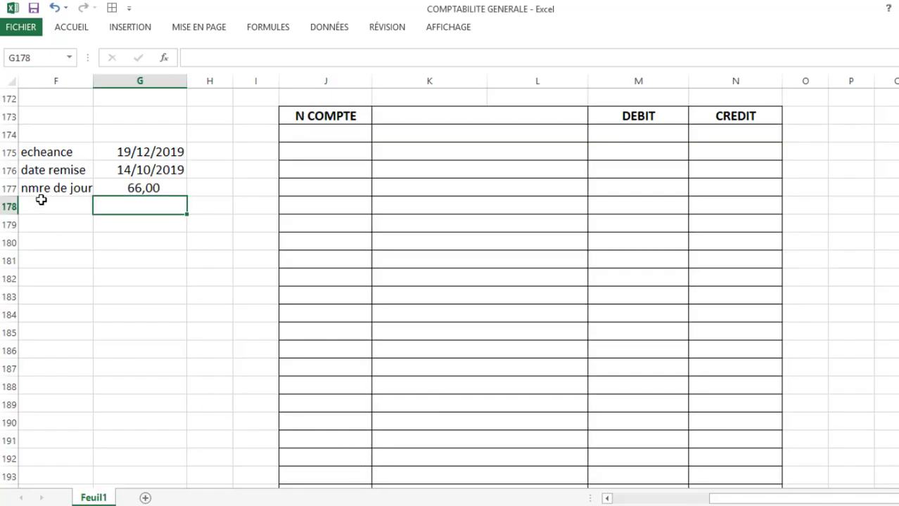
pyautogui.click(42, 205)
pyautogui.write('mon')
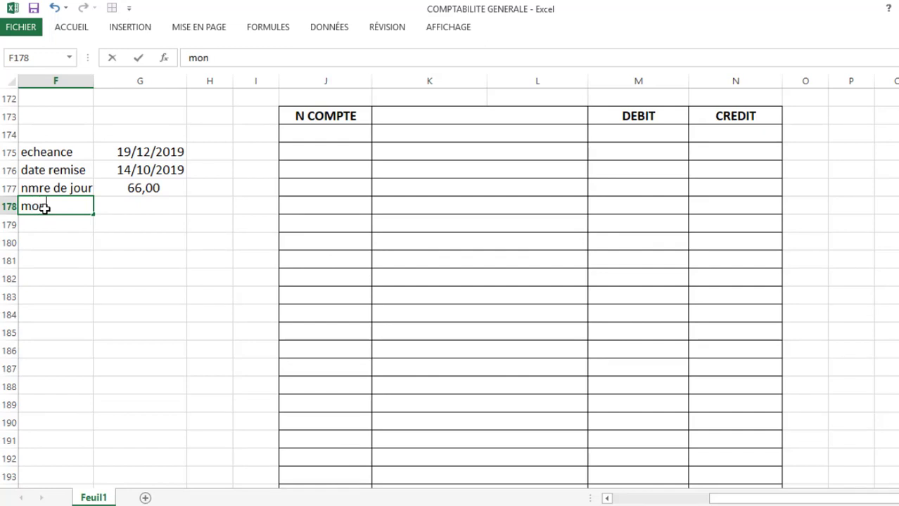
pyautogui.write('tant')
pyautogui.press('Tab')
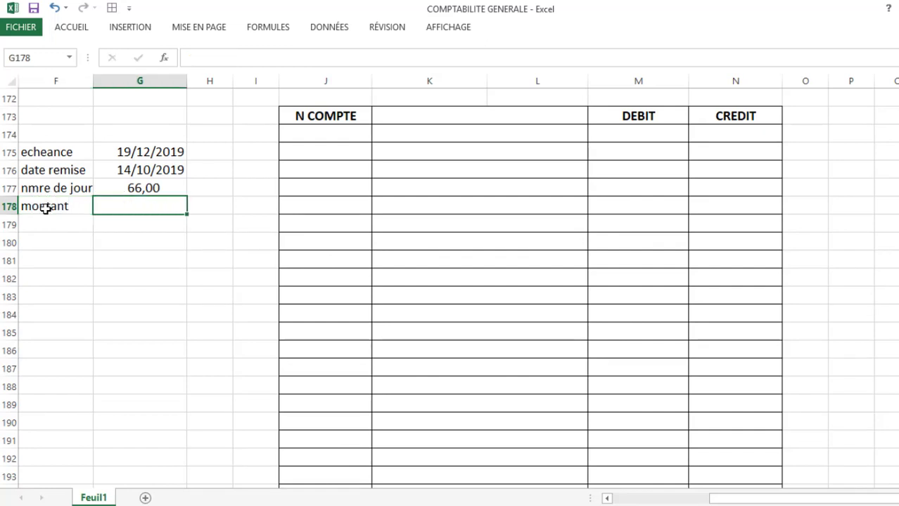
pyautogui.write('30000')
pyautogui.press('Return')
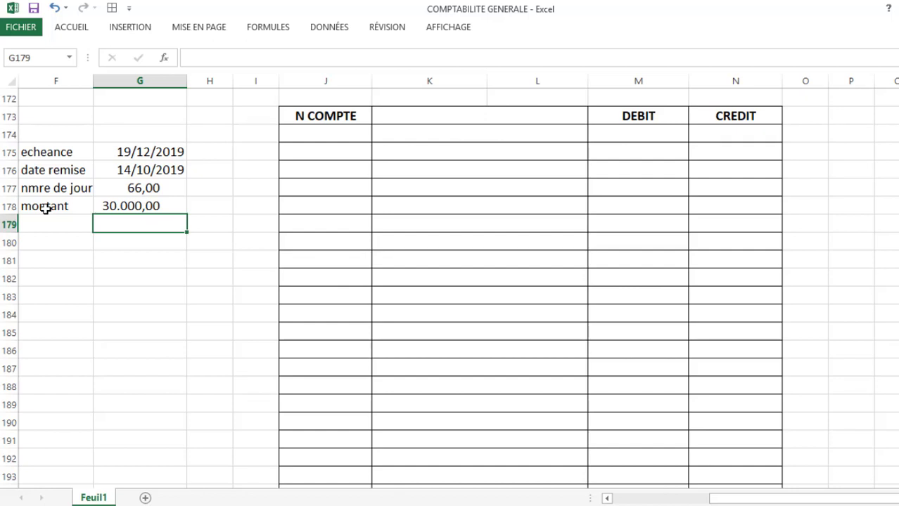
# Enter the formula +G178*66*0,1 in G179 to multiply the amount by the days and the 10% rate.
pyautogui.write('+')
pyautogui.press('Up')
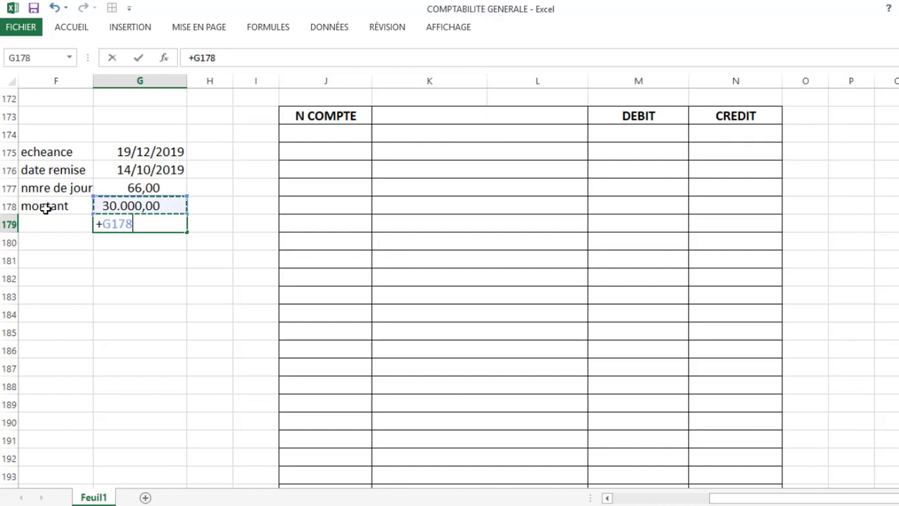
pyautogui.write('*')
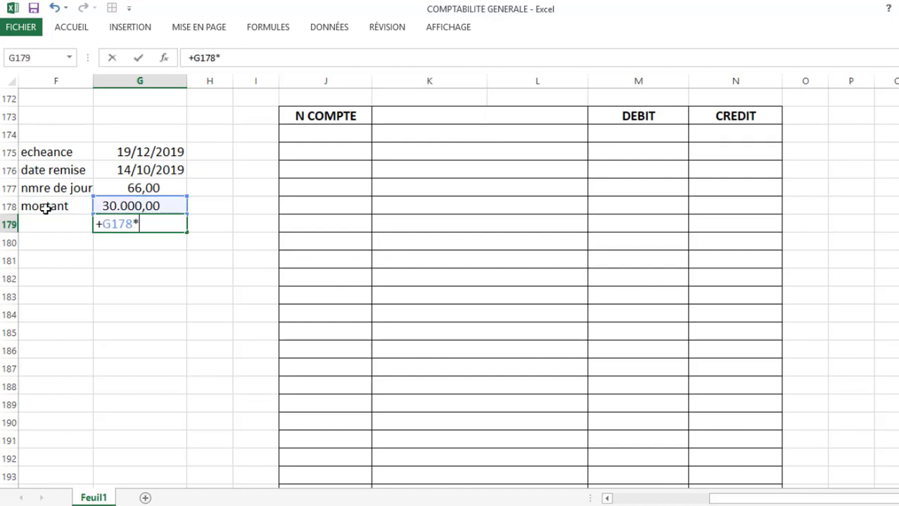
pyautogui.write('66*0,1')
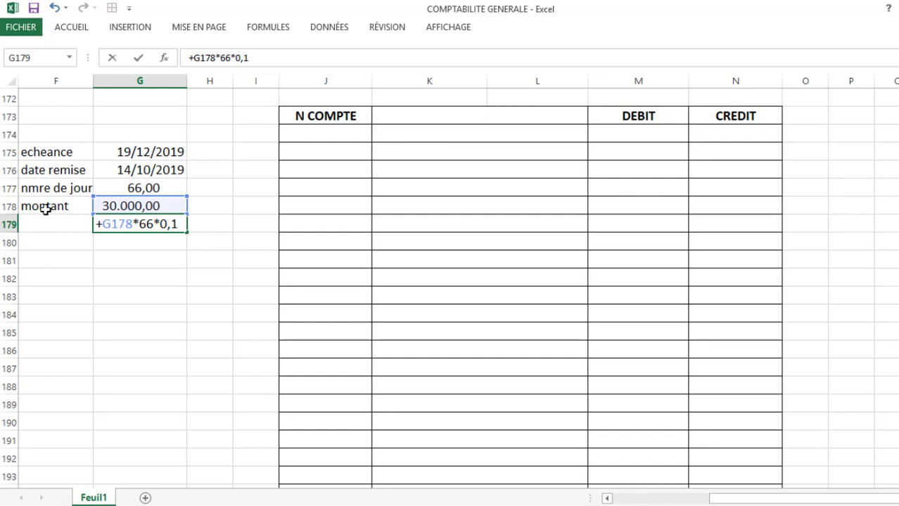
pyautogui.press('Return')
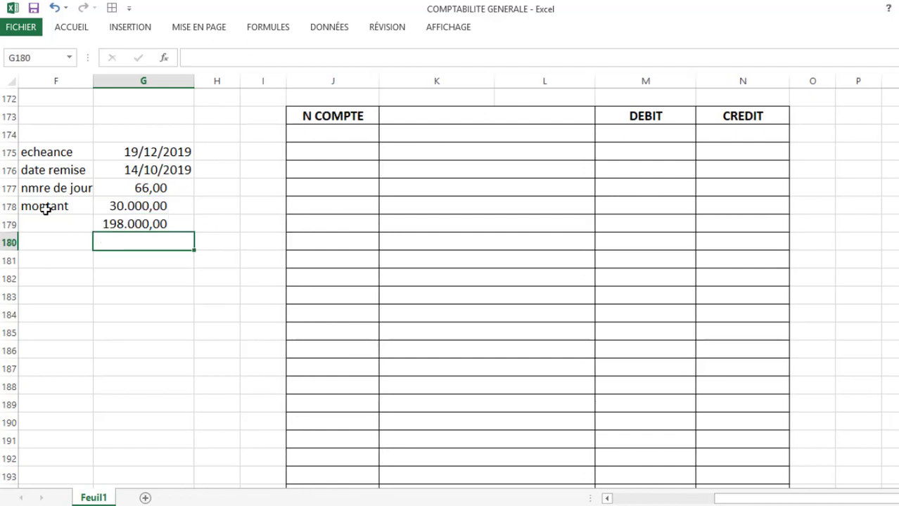
# Label F180 "escompte" and calculate the discount in G180 with +G179/360.
pyautogui.press('Left')
pyautogui.write('es')
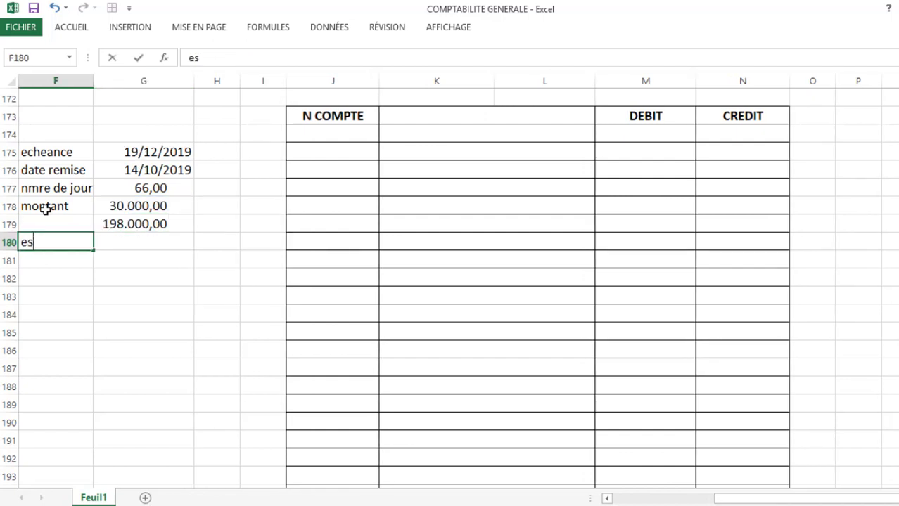
pyautogui.write('compte')
pyautogui.press('Right')
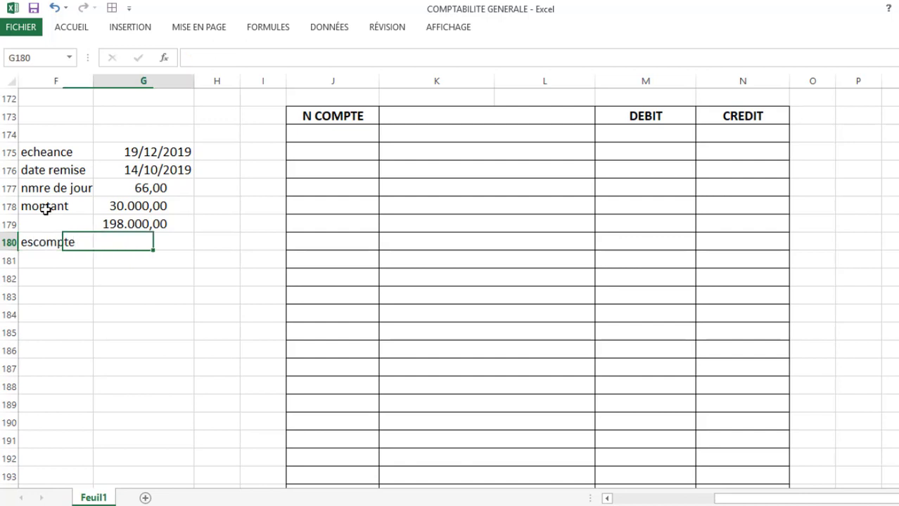
pyautogui.write('+')
pyautogui.press('Up')
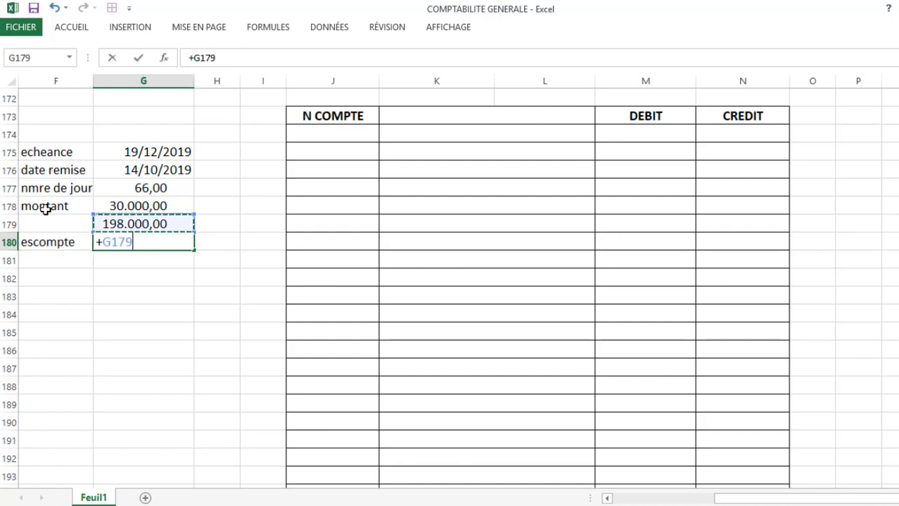
pyautogui.write('/360')
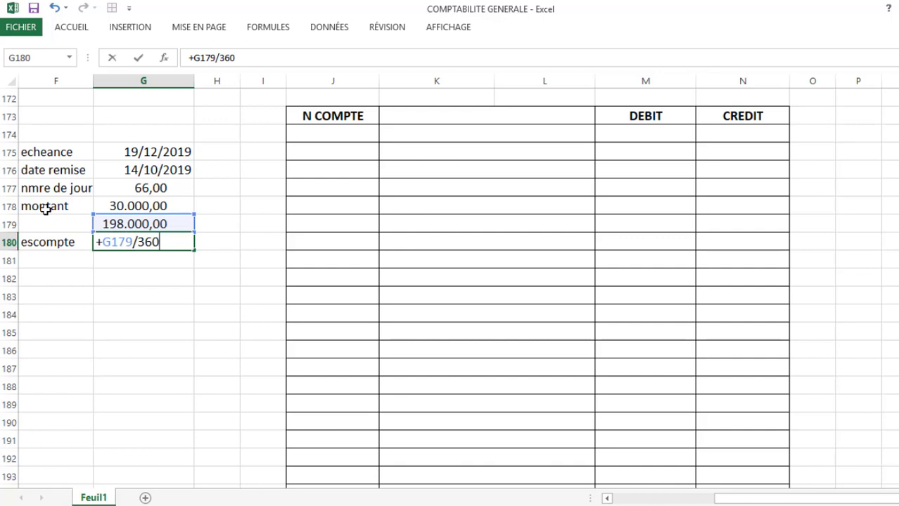
pyautogui.press('Return')
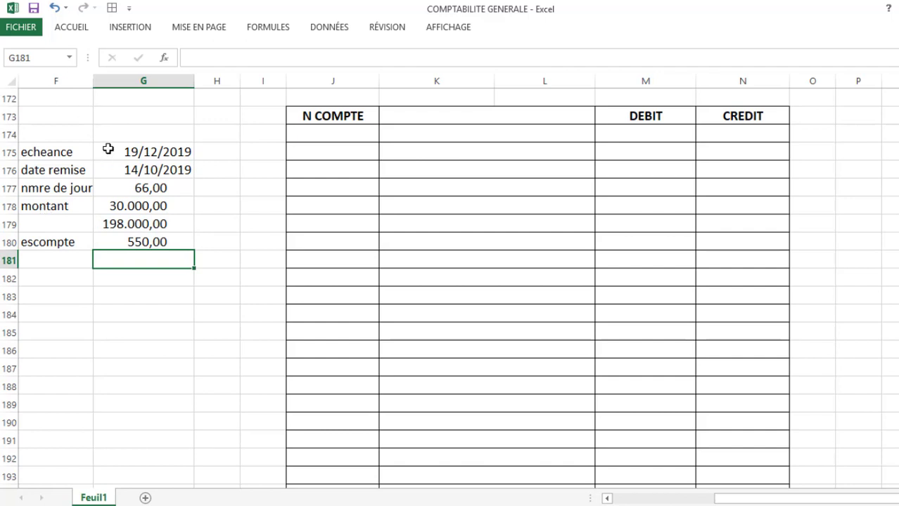
# Label F181 "tva" and calculate the 7% tax on the discount in G181 with +G180*0,07.
pyautogui.click(77, 257)
pyautogui.write('tva')
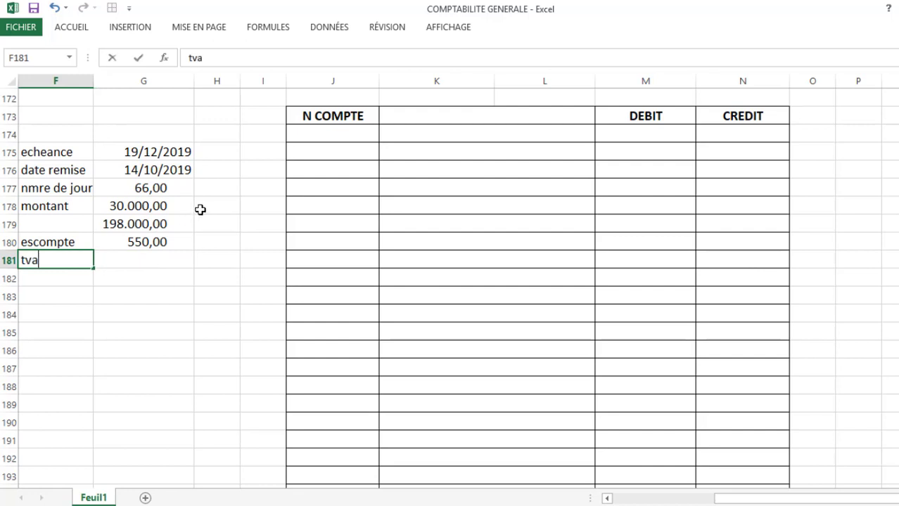
pyautogui.press('Tab')
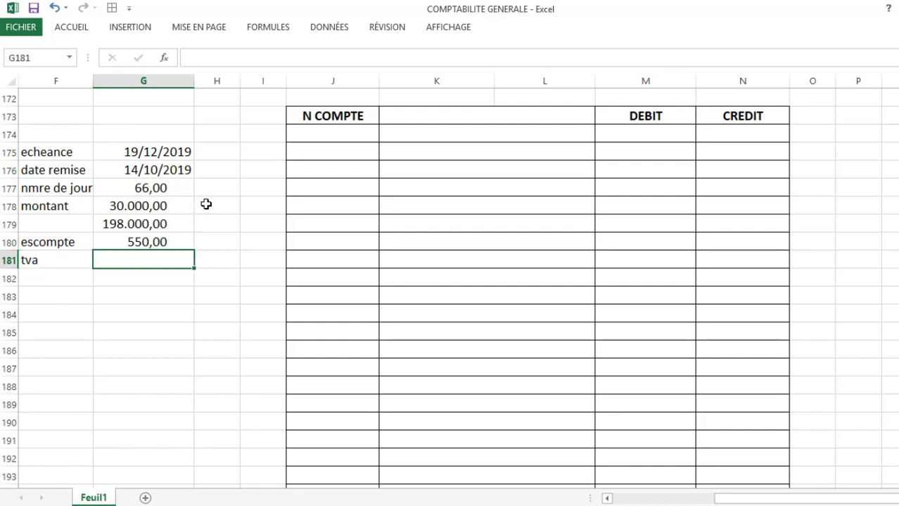
pyautogui.write('+')
pyautogui.press('Up')
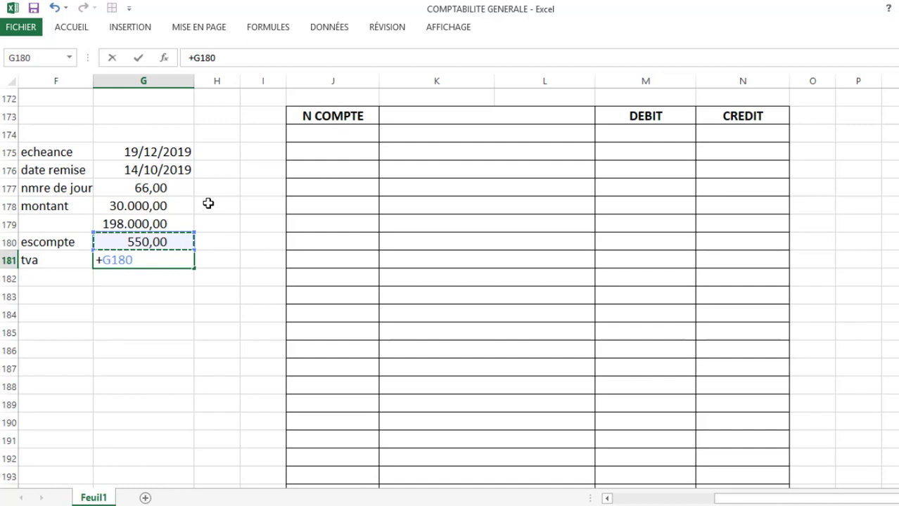
pyautogui.write('*0,07')
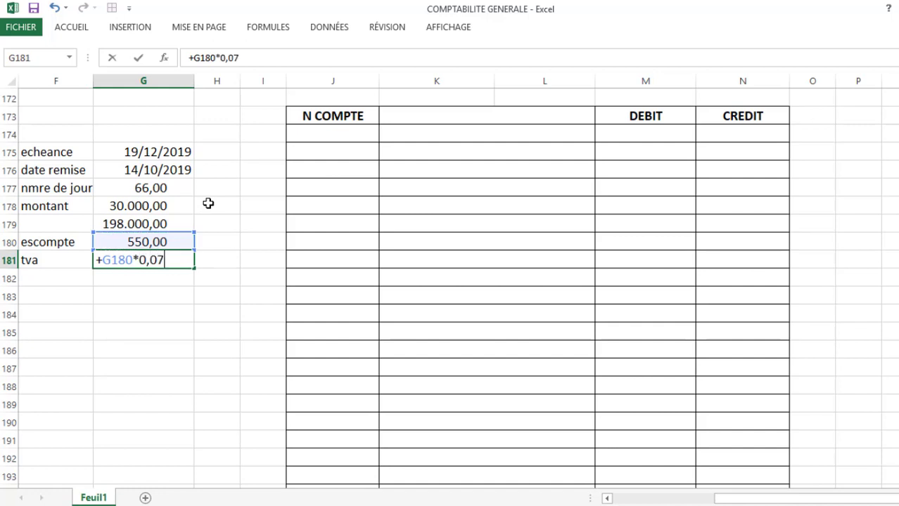
pyautogui.press('Return')
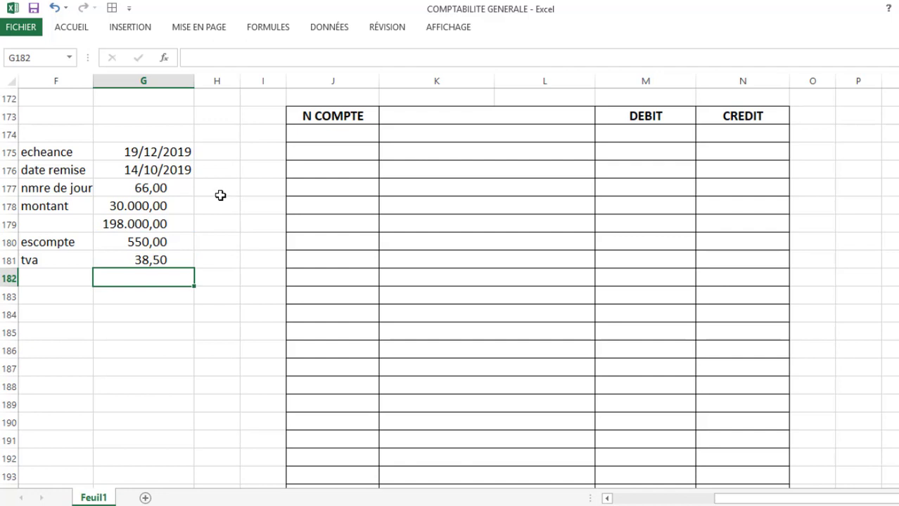
# Label F182 "ttc" and enter the tax-inclusive discount 588,5 in G182.
pyautogui.press('Left')
pyautogui.write('ttc')
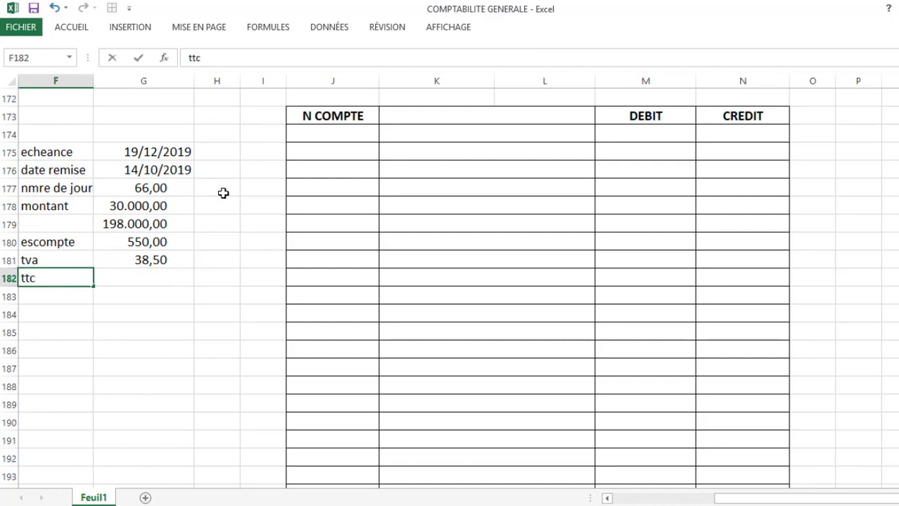
pyautogui.press('Tab')
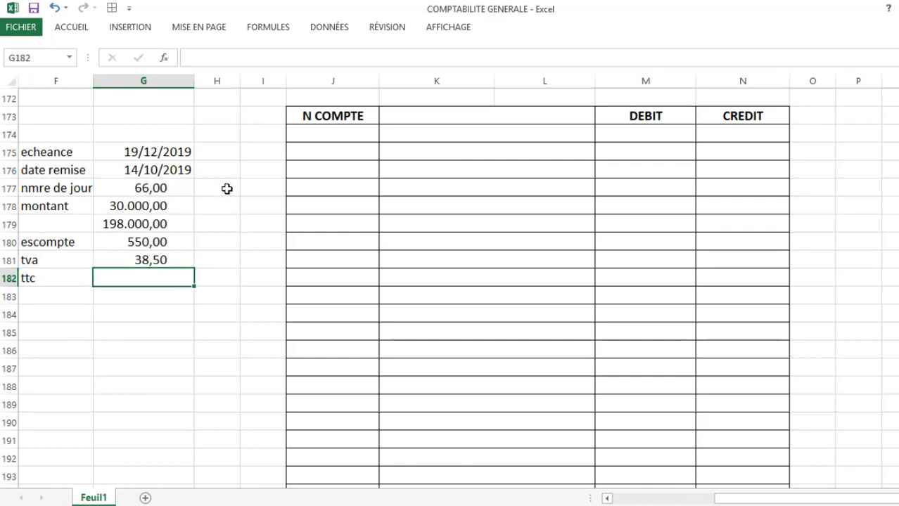
pyautogui.write('588')
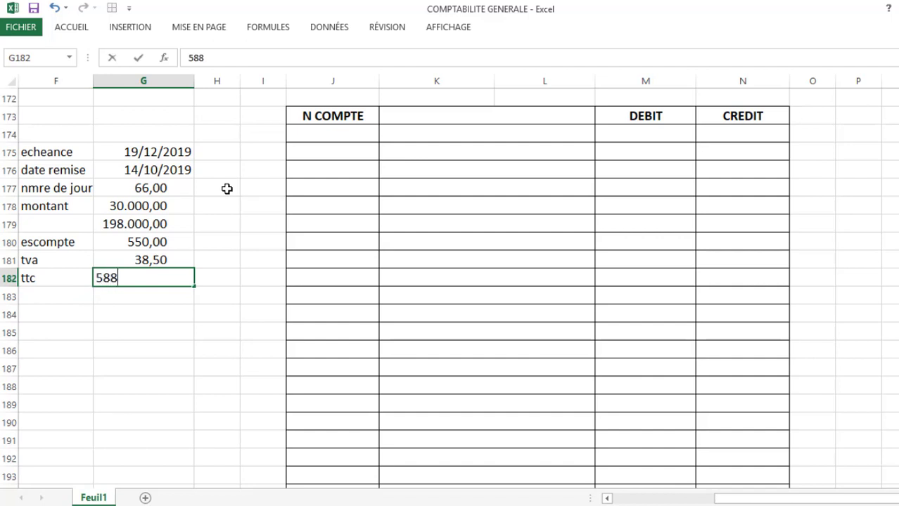
pyautogui.write(',5')
pyautogui.press('Return')
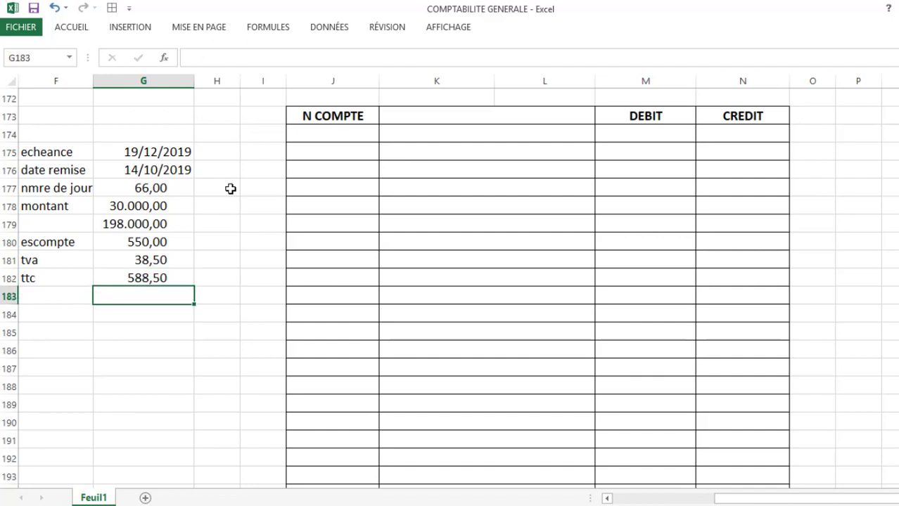
# Review the discount and tax cells G180 and G181, reread the exercise image, and return to the workbook at cell I174.
pyautogui.click(156, 242)
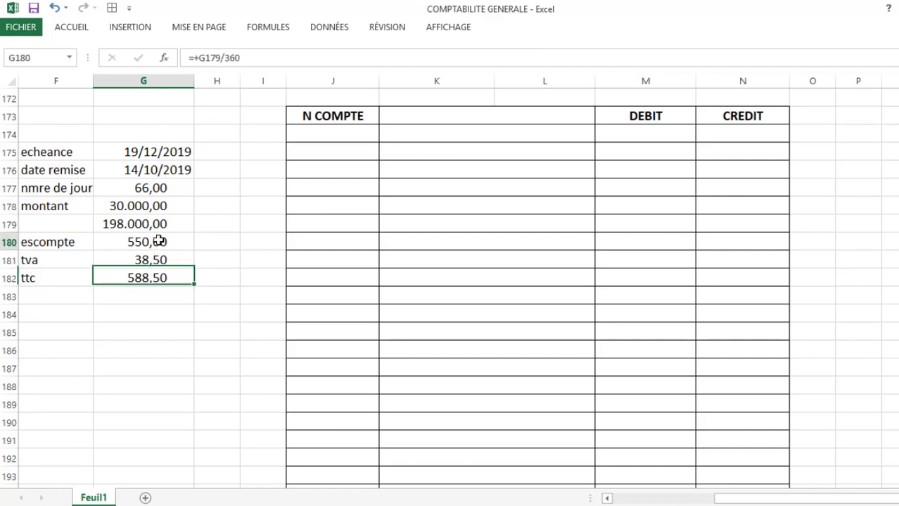
pyautogui.click(155, 260)
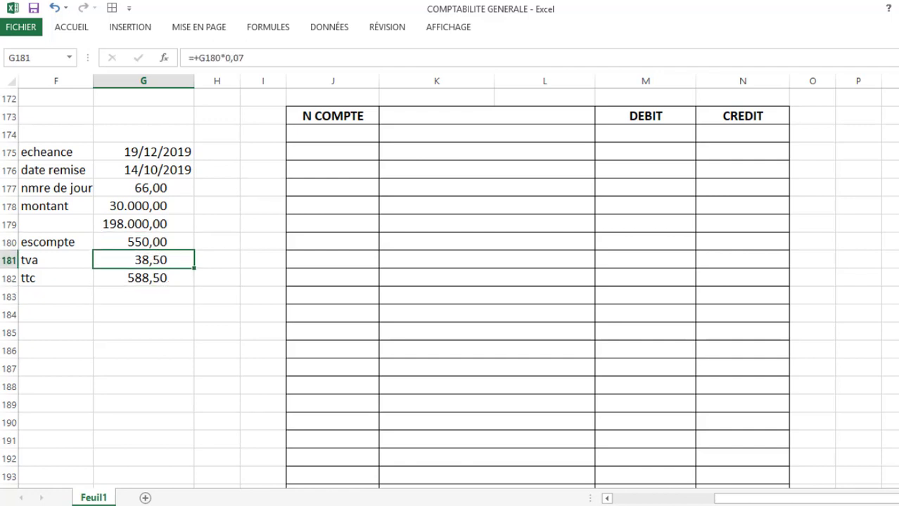
pyautogui.hotkey('alt', 'Tab')
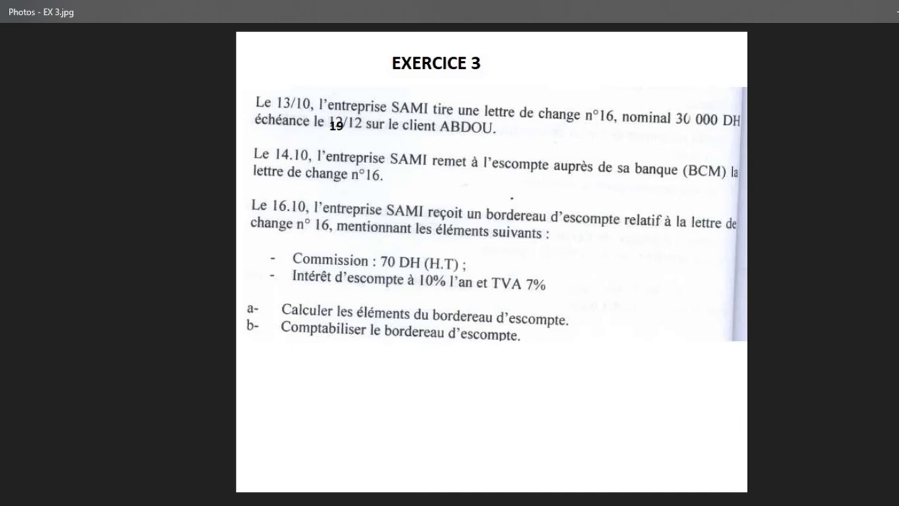
pyautogui.moveTo(370, 505)
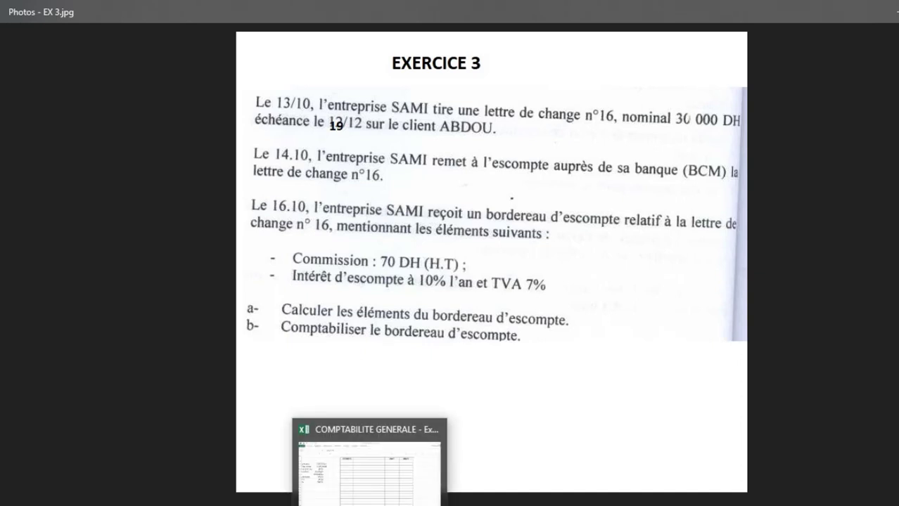
pyautogui.click(369, 464)
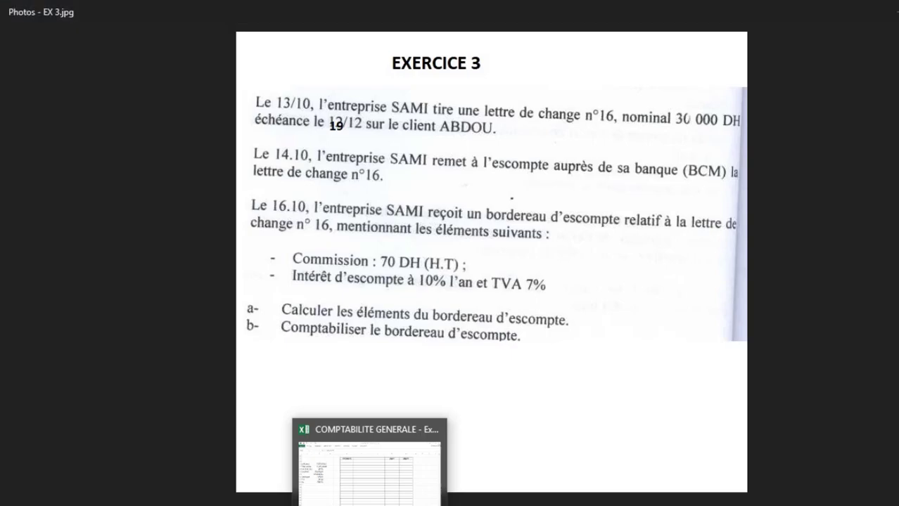
pyautogui.click(271, 133)
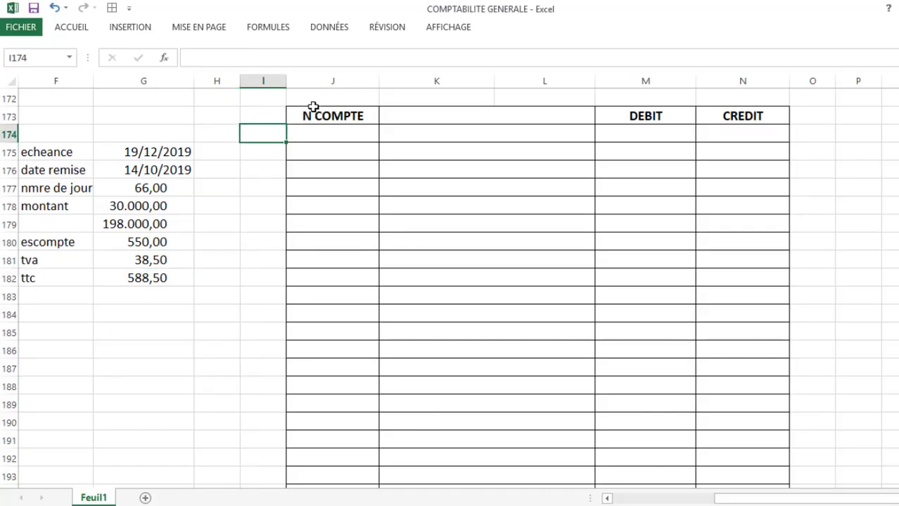
# Merge and centre cells I174:I191 beside the journal table and enter "fournisseur" in the merged cell.
pyautogui.click(257, 152)
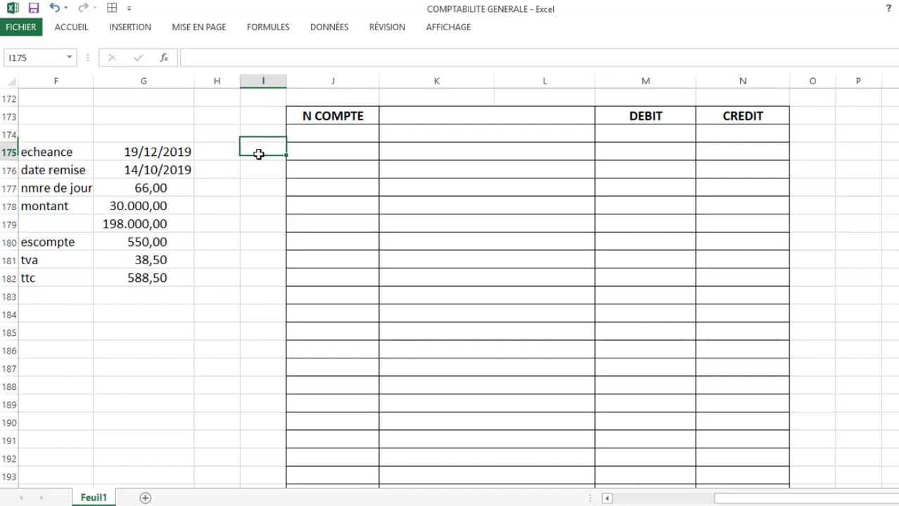
pyautogui.moveTo(259, 131); pyautogui.dragTo(259, 442)
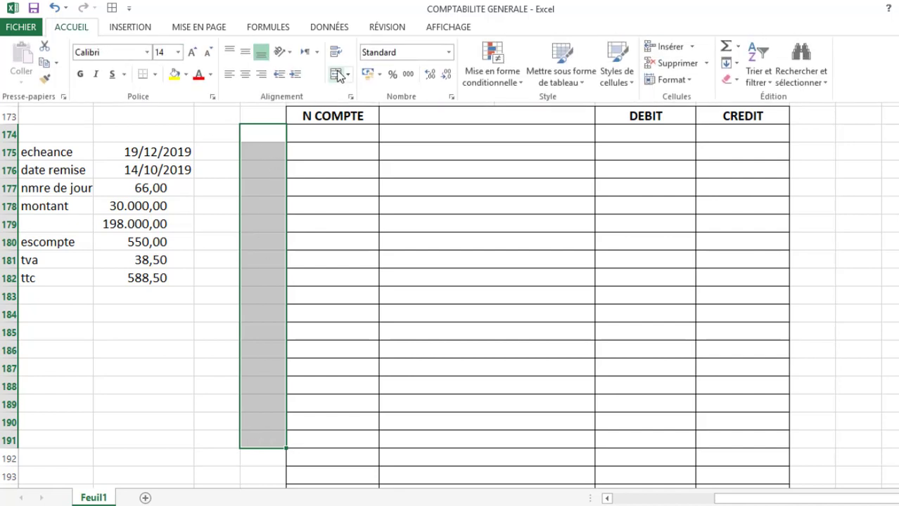
pyautogui.click(336, 74)
pyautogui.click(275, 245)
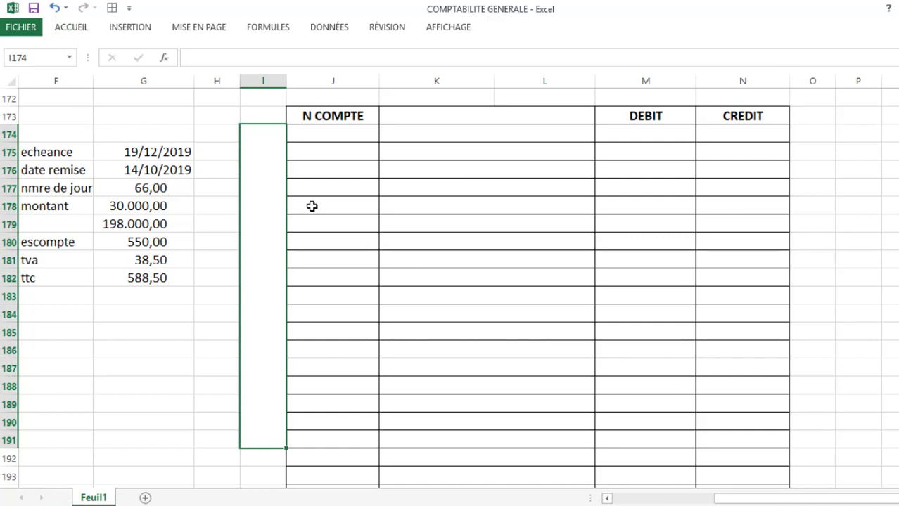
pyautogui.write('fou')
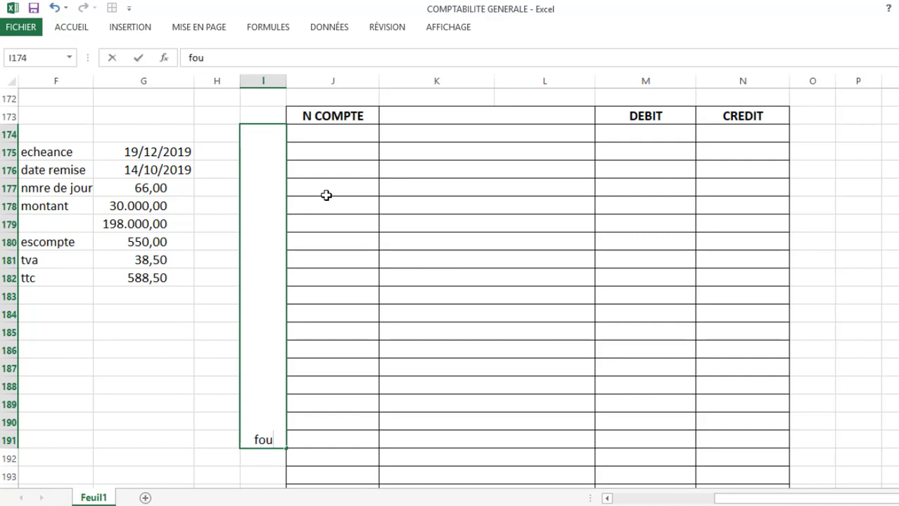
pyautogui.write('rnisseur')
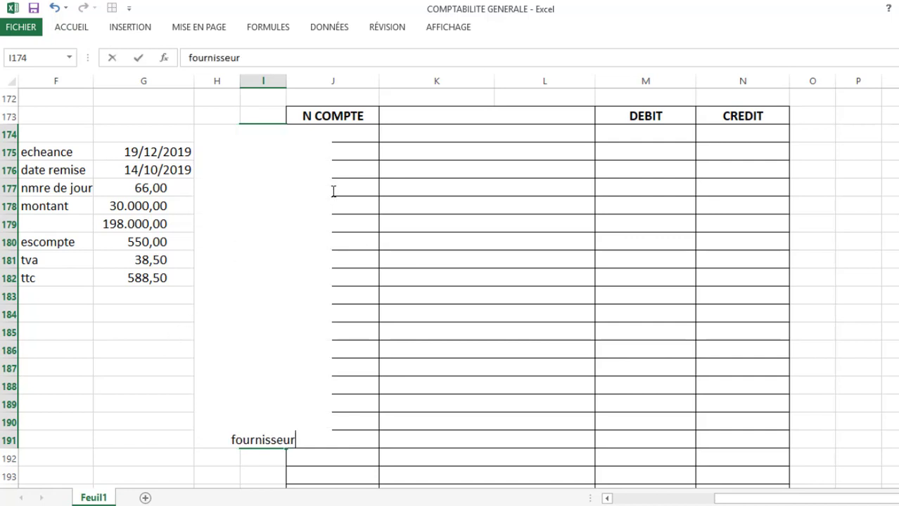
pyautogui.press('Return')
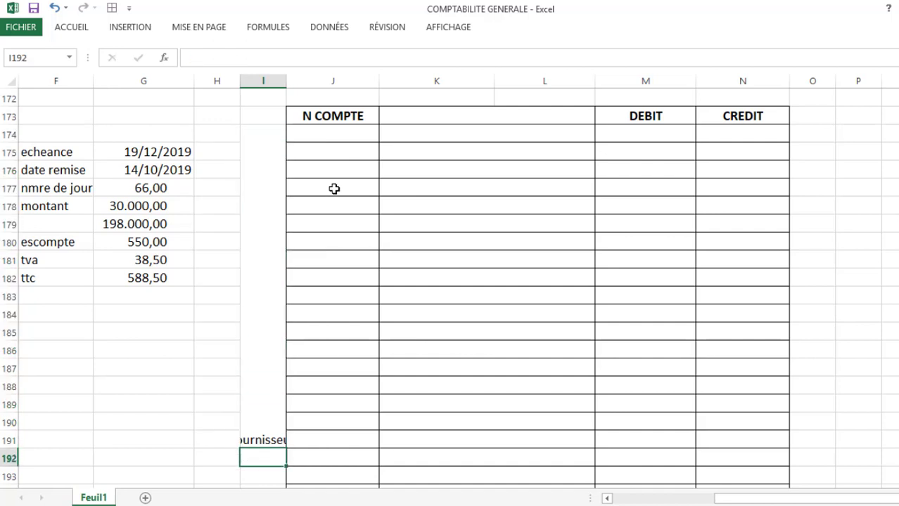
# Centre the "fournisseur" label vertically, make it bold, and widen column I to fit the whole word.
pyautogui.click(259, 187)
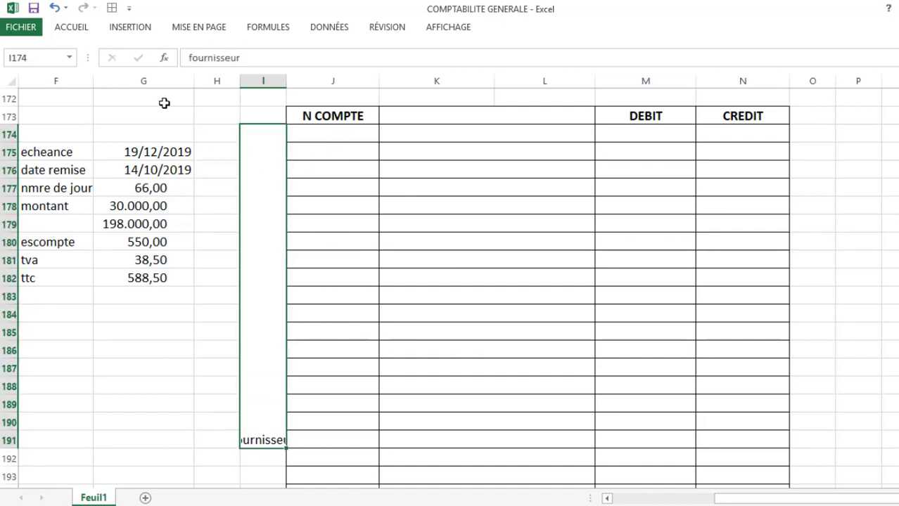
pyautogui.click(81, 31)
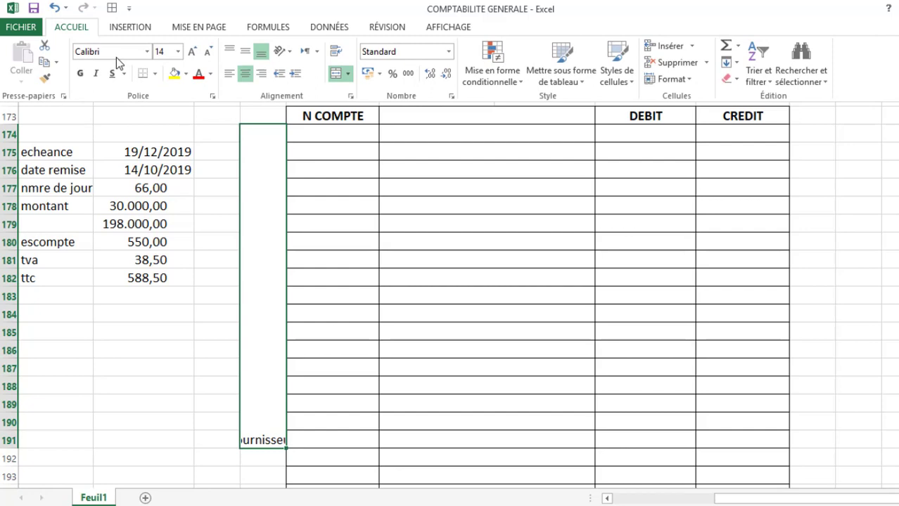
pyautogui.click(246, 53)
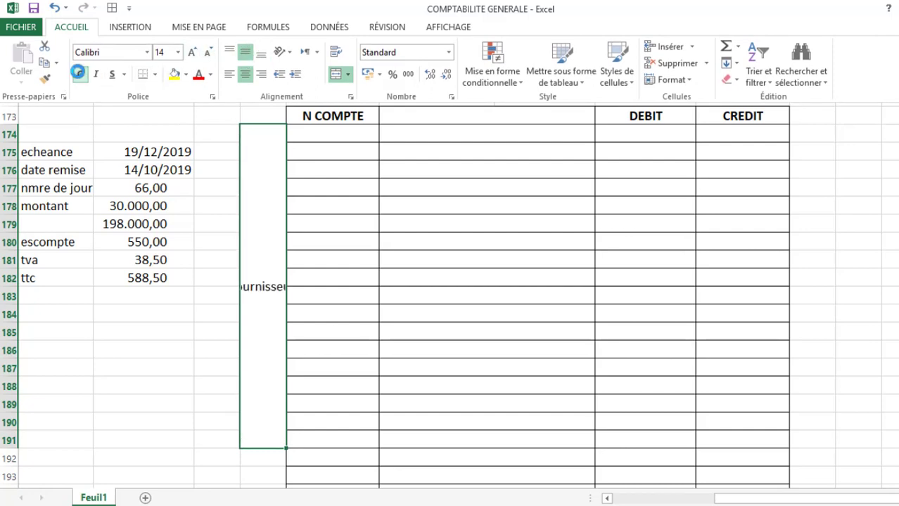
pyautogui.hotkey('ctrl', 'g')
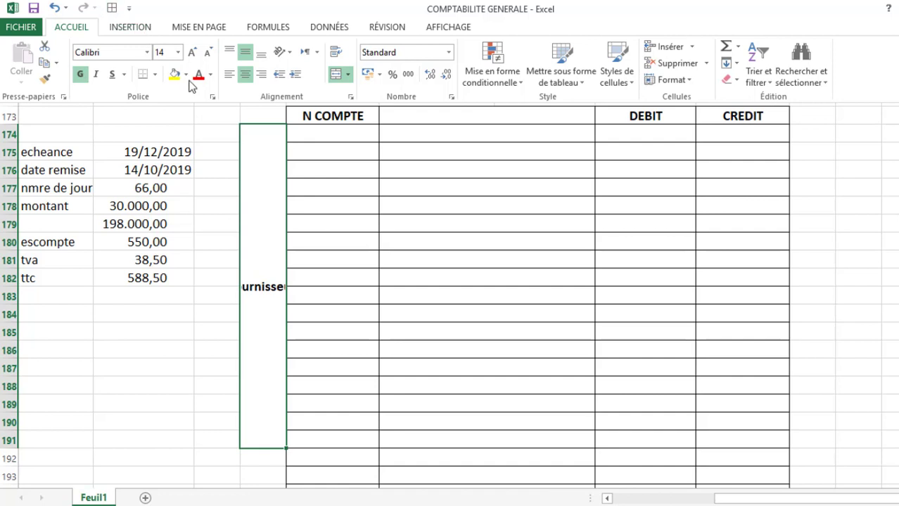
pyautogui.hotkey('ctrl', 'F1')
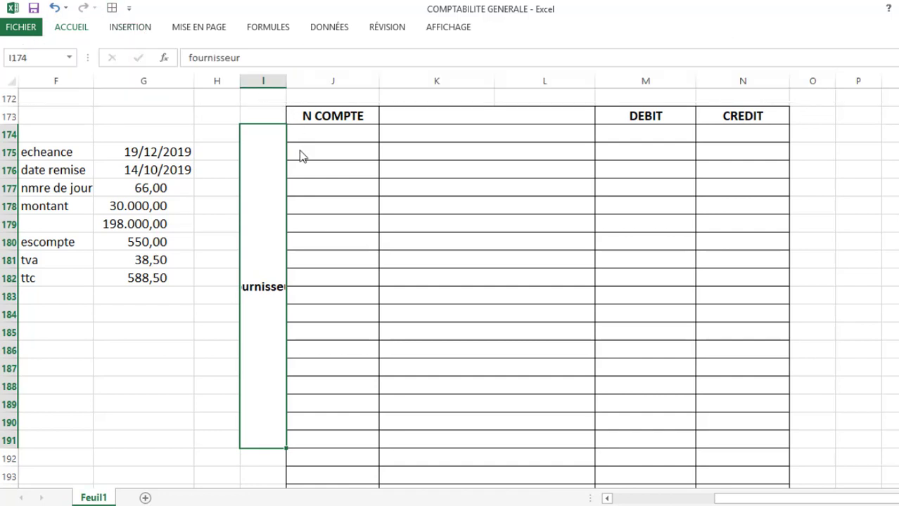
pyautogui.doubleClick(287, 79)
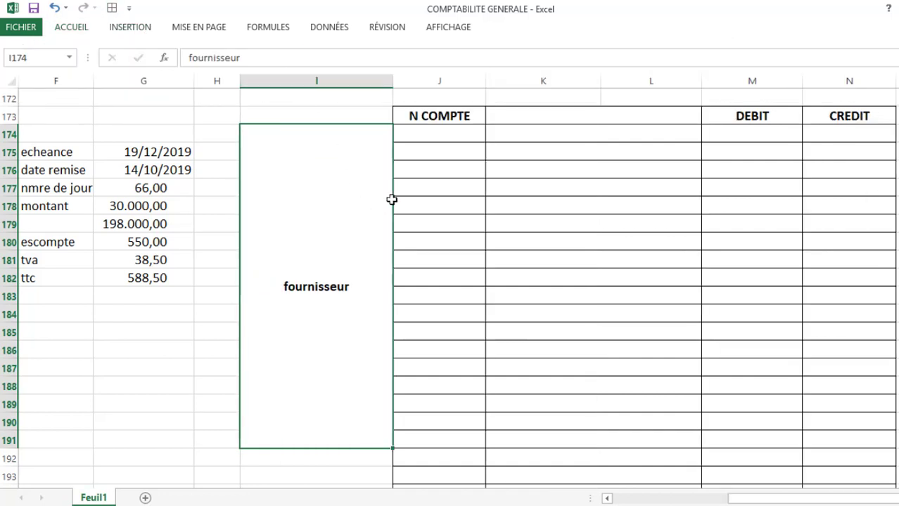
# Reread the exercise image, return to the workbook, and enter the date 02/09 in the journal header cell K173.
pyautogui.moveTo(436, 135); pyautogui.dragTo(437, 168)
pyautogui.click(436, 135)
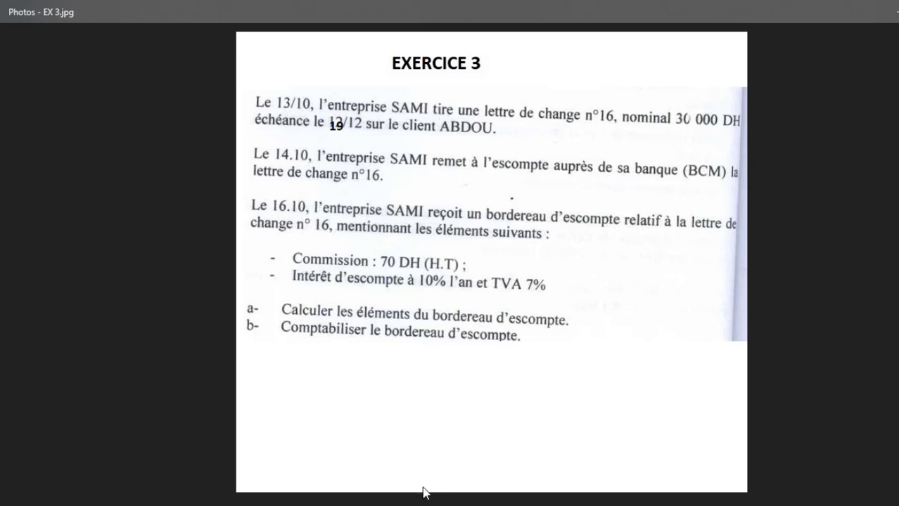
pyautogui.click(319, 472)
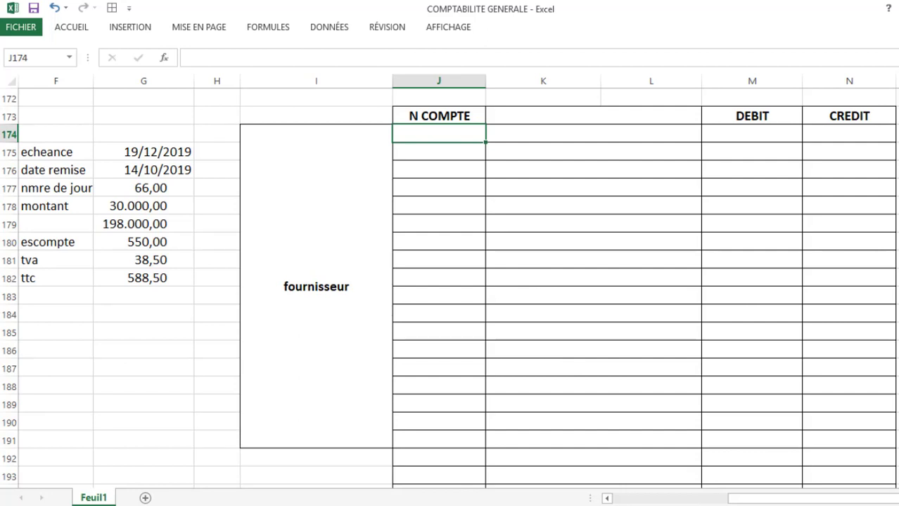
pyautogui.click(558, 118)
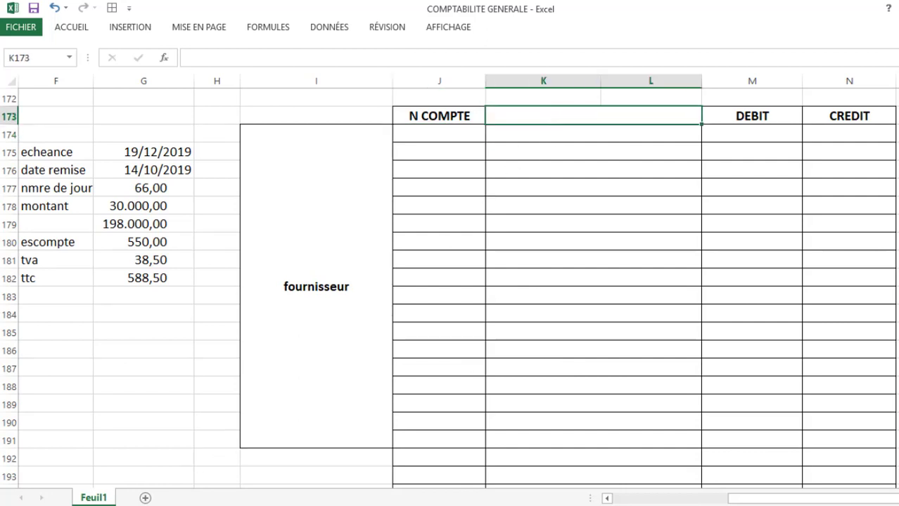
pyautogui.write('02/09')
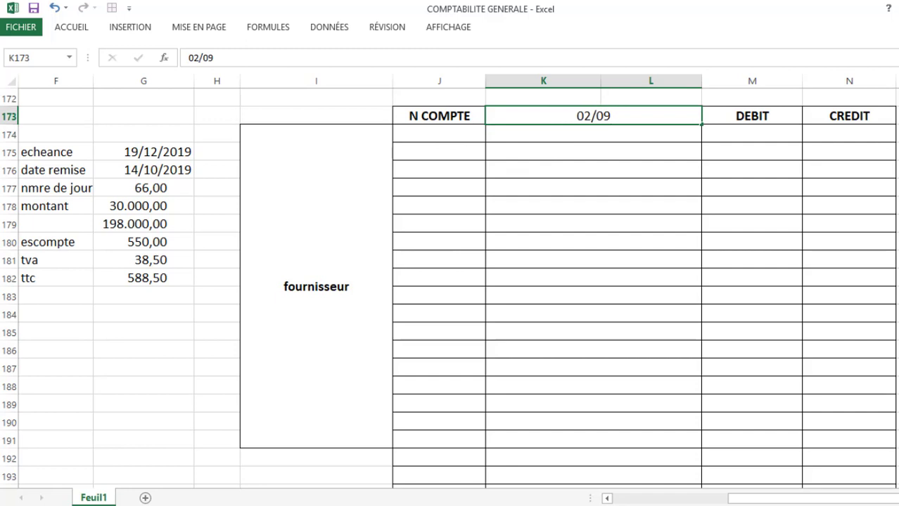
pyautogui.press('Return')
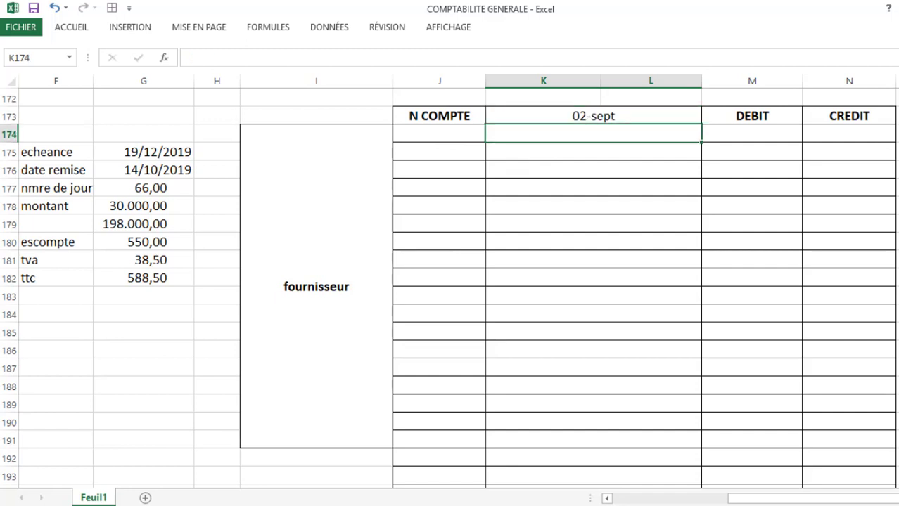
# Enter the account numbers 3425 in J174 and 3421 in J175.
pyautogui.click(439, 134)
pyautogui.write('3425')
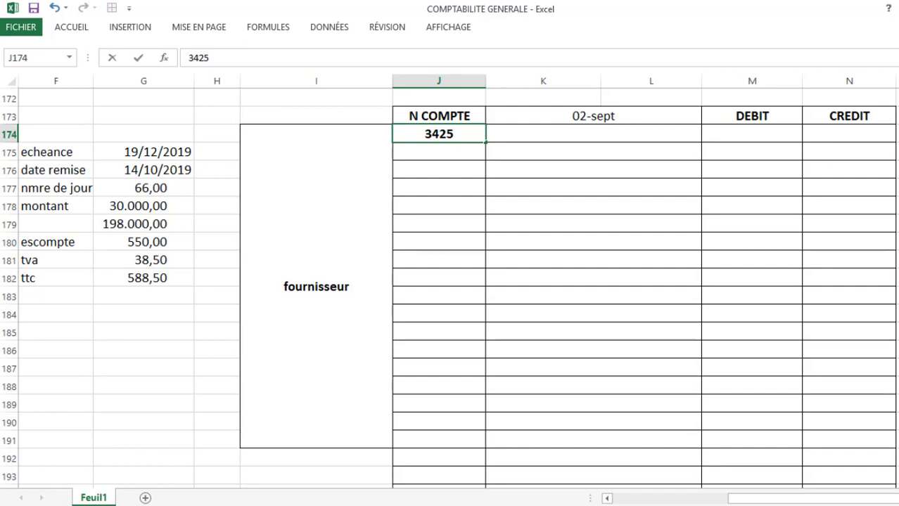
pyautogui.press('Return')
pyautogui.write('3421')
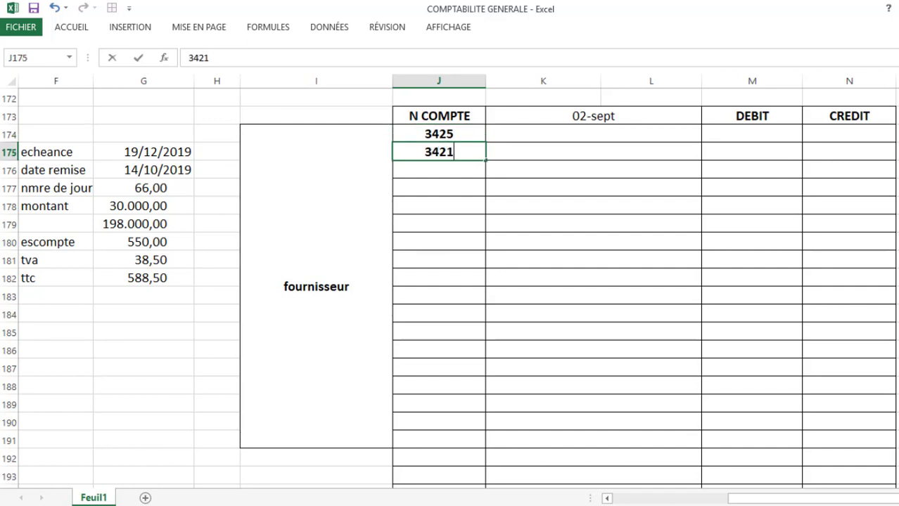
# Enter the account title "client effer à recevoir" in K174 for account 3425.
pyautogui.click(593, 133)
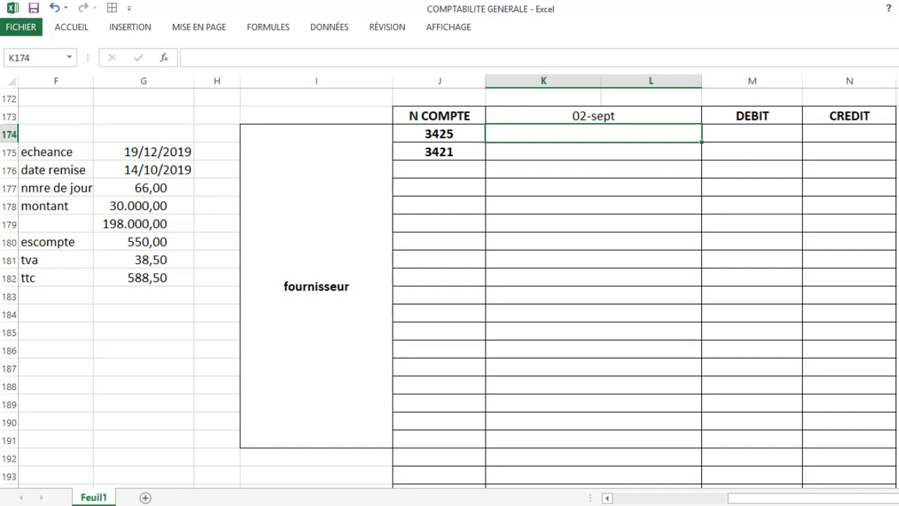
pyautogui.write('client')
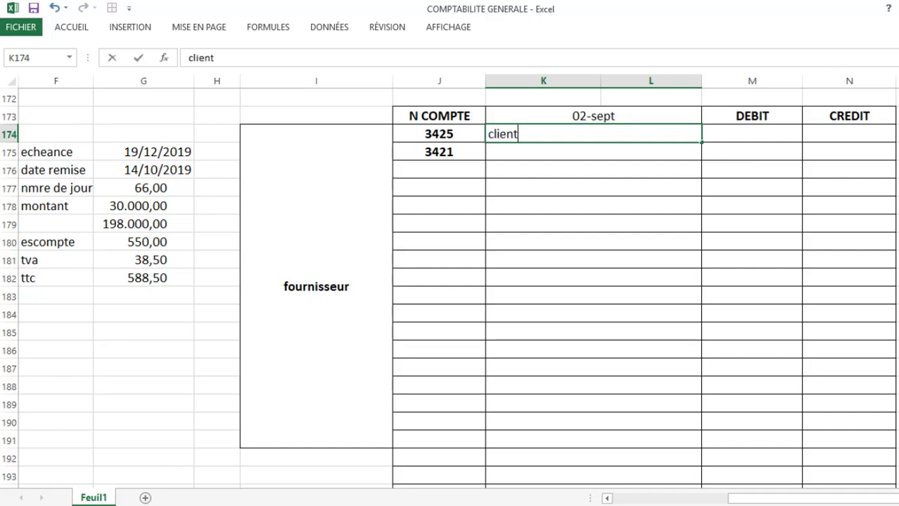
pyautogui.write(' effer')
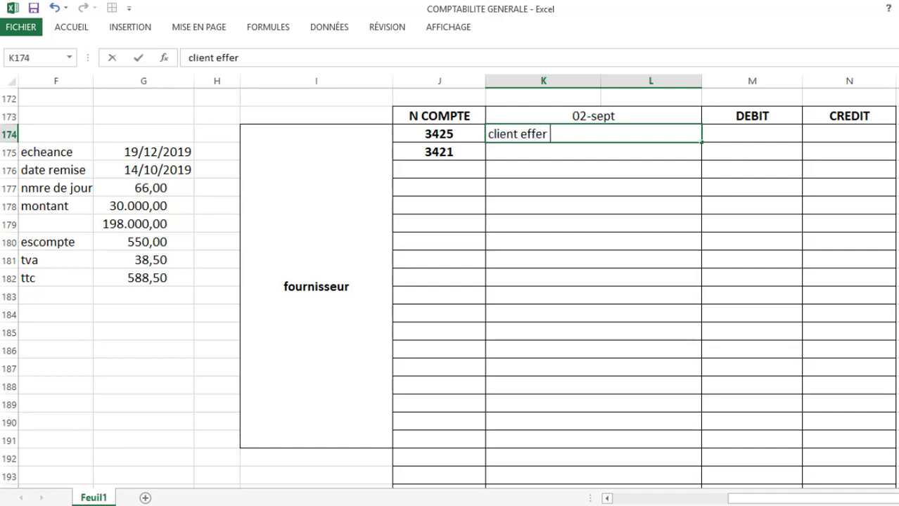
pyautogui.write(' à rece')
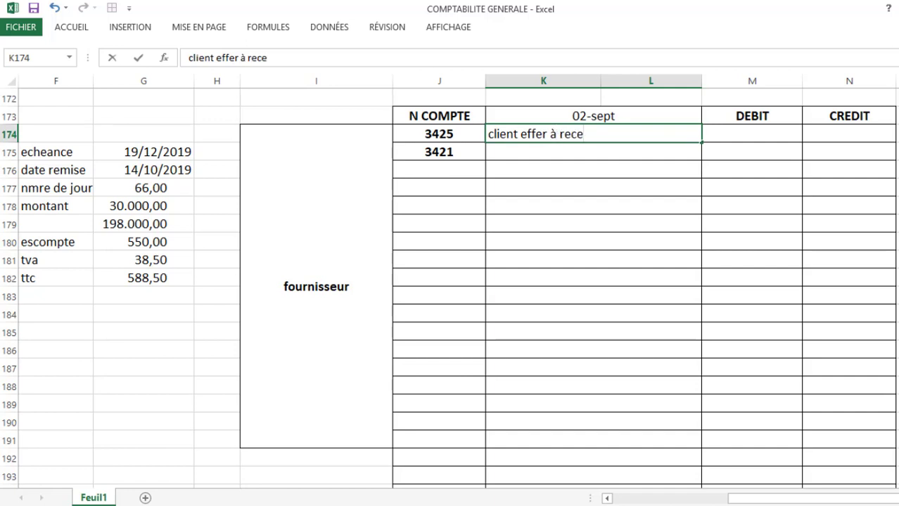
pyautogui.write('voir')
pyautogui.press('Return')
# Enter the account title "client" in K175 for account 3421 and align it to the right.
pyautogui.write('client')
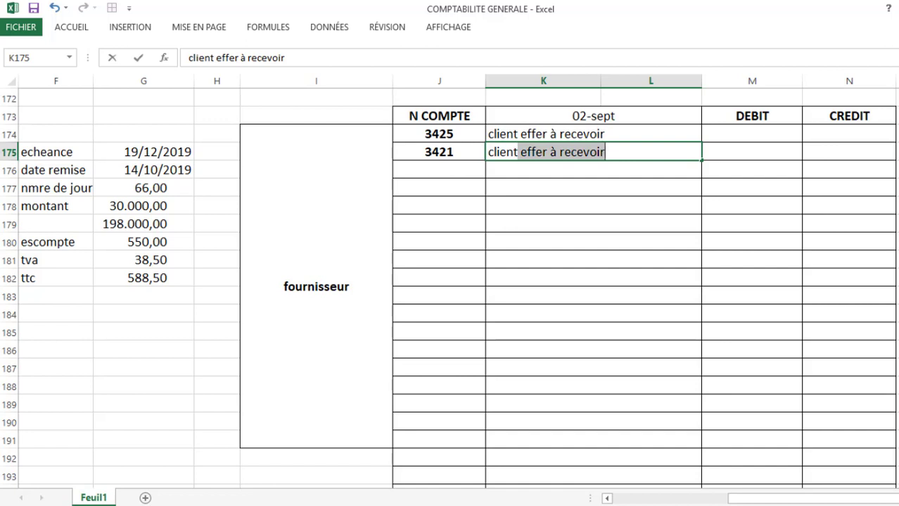
pyautogui.write('+')
pyautogui.press('BackSpace')
pyautogui.press('Return')
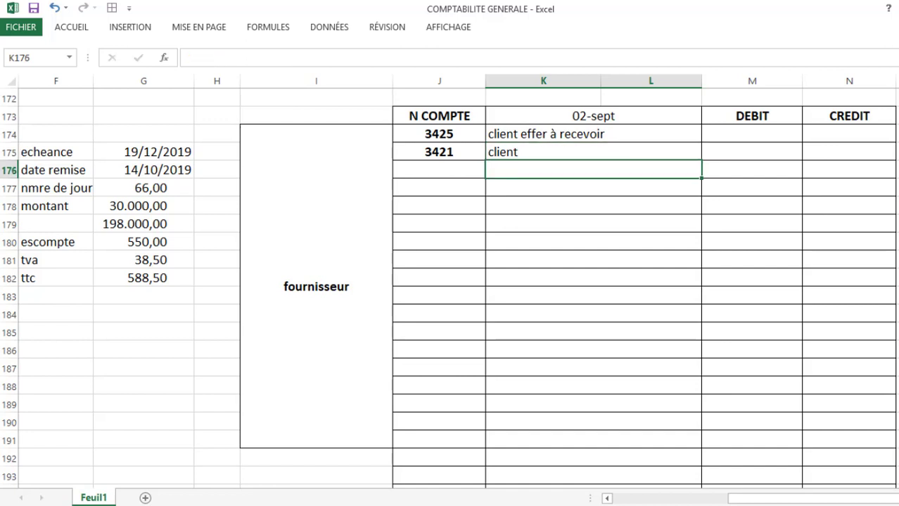
pyautogui.click(586, 148)
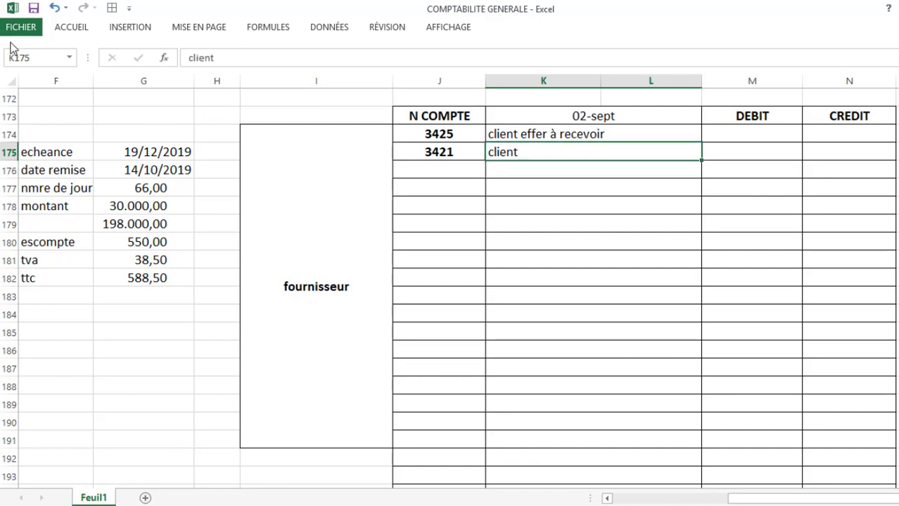
pyautogui.click(73, 28)
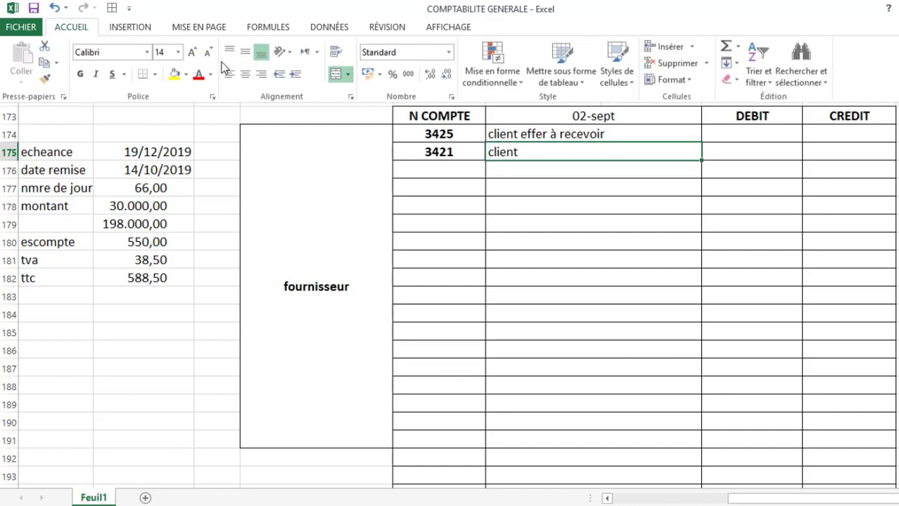
pyautogui.click(261, 74)
# Enter a debit of 30000 in M174 and a credit of 30000 in N175.
pyautogui.click(728, 130)
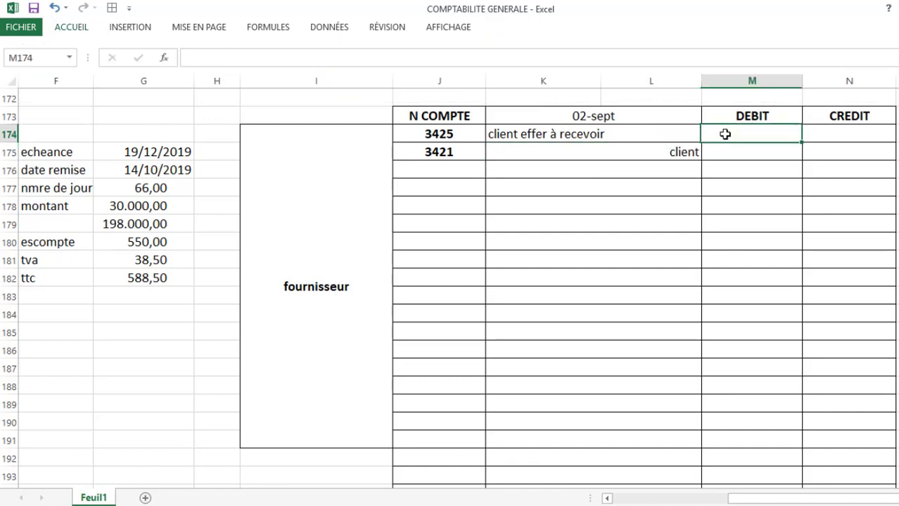
pyautogui.write('30000')
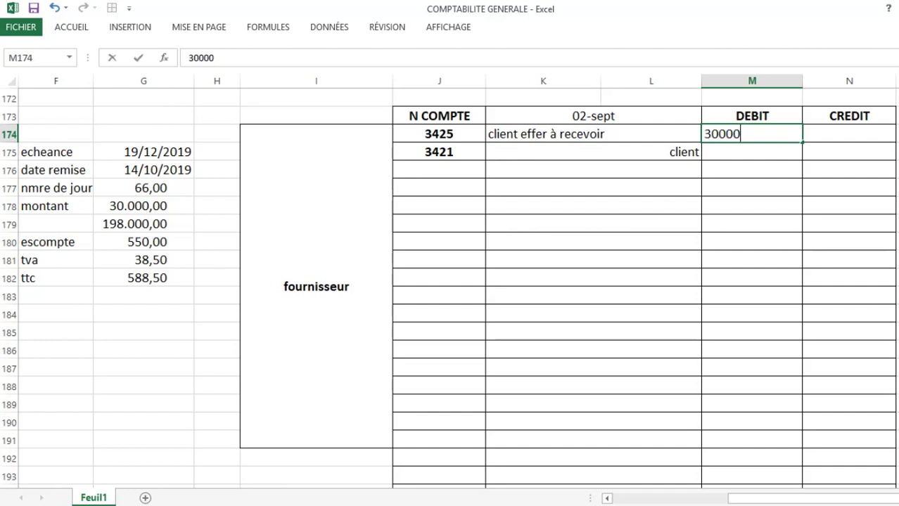
pyautogui.press('Return')
pyautogui.click(849, 152)
pyautogui.write('30000')
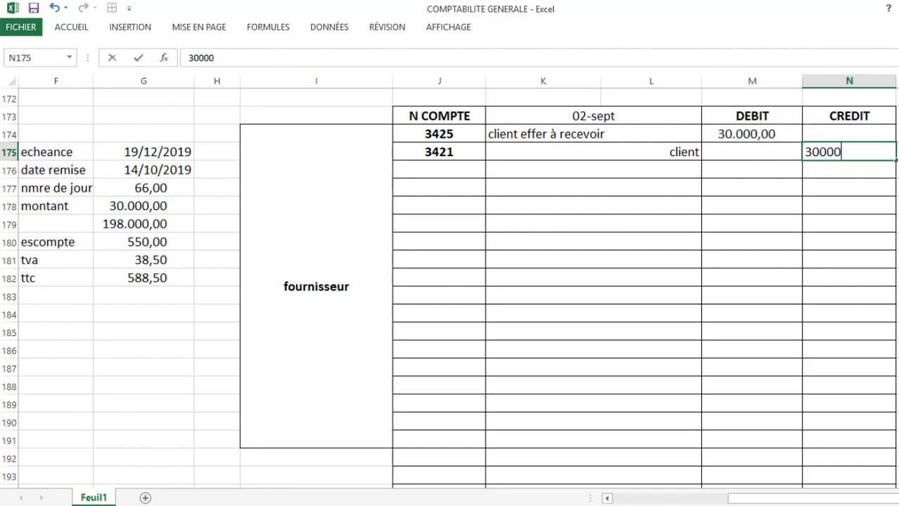
pyautogui.press('Return')
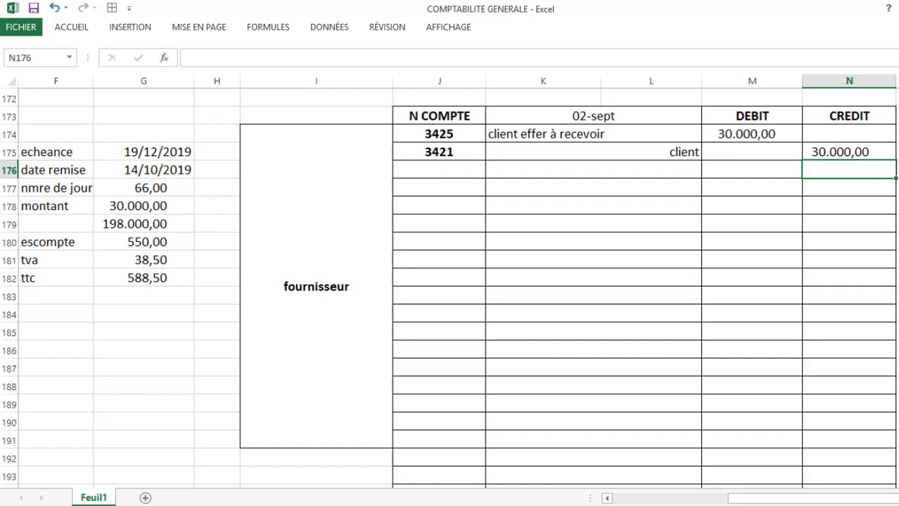
# Check the exercise image, return to the workbook, and enter the date 14/10 in K176 for the second journal entry.
pyautogui.hotkey('alt', 'Tab')
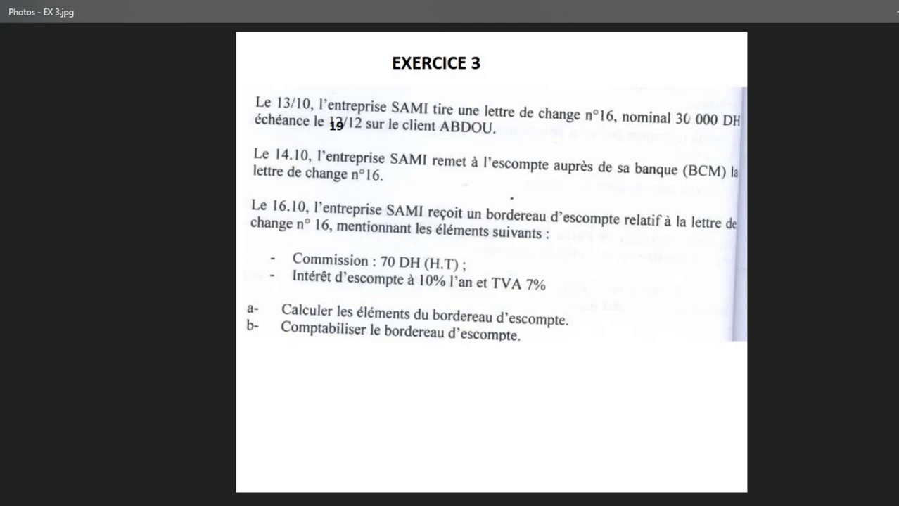
pyautogui.hotkey('alt', 'Tab')
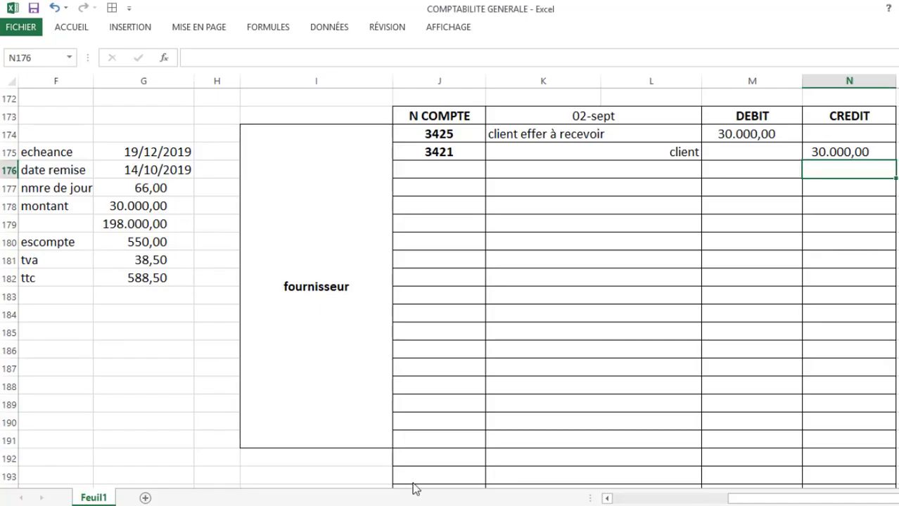
pyautogui.click(530, 177)
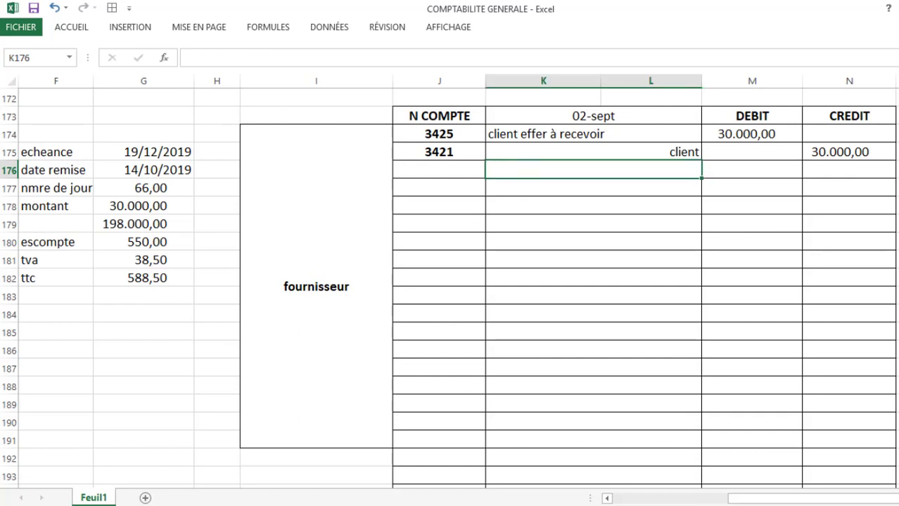
pyautogui.write('14/10')
pyautogui.press('Return')
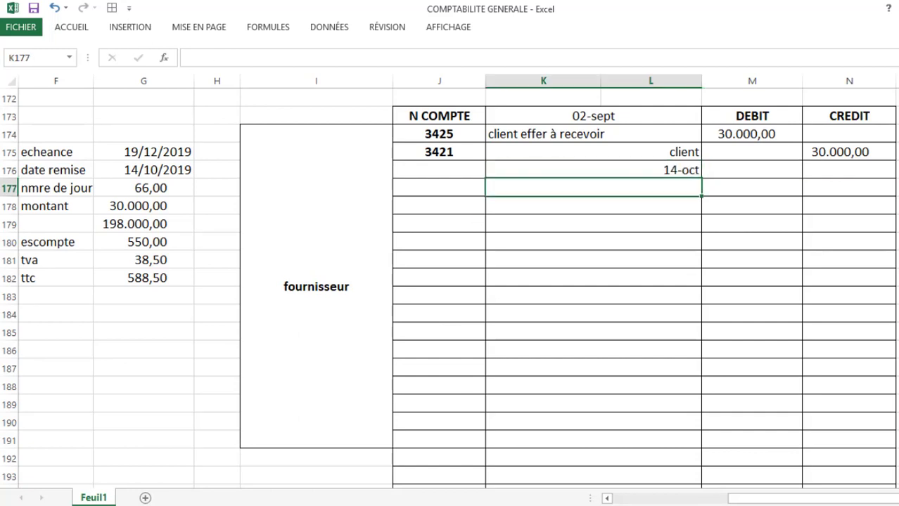
# Center the 14-oct date in cell K176 of the journal table.
pyautogui.click(593, 170)
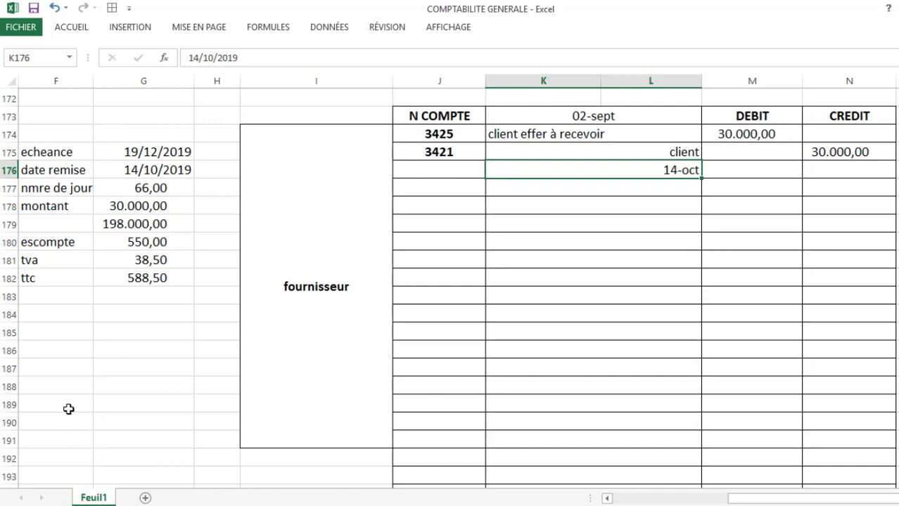
pyautogui.click(67, 32)
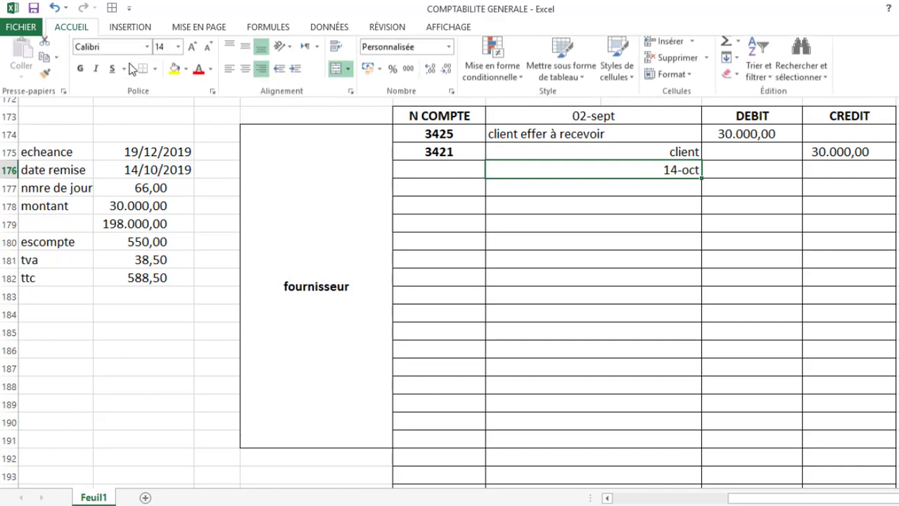
pyautogui.click(245, 74)
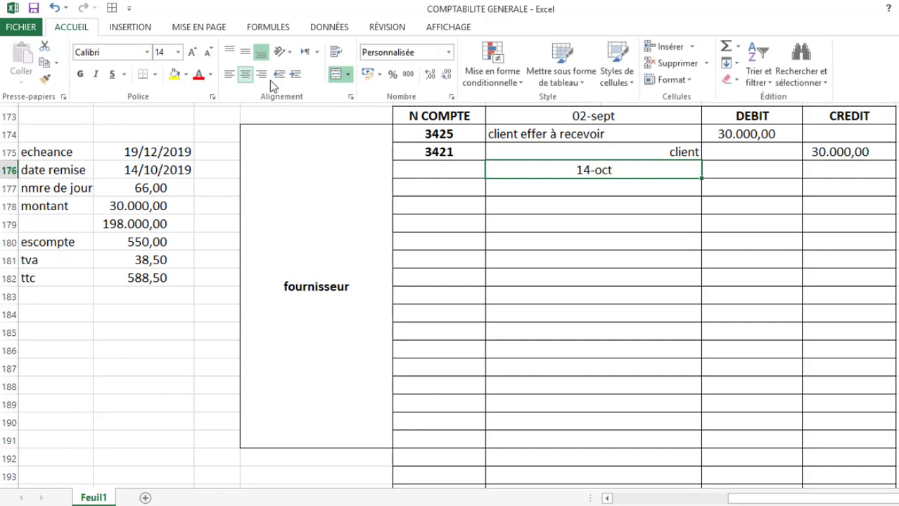
# Enter the account numbers 3426 in J177 and 3425 in J178 for the 14 October entry.
pyautogui.click(455, 188)
pyautogui.click(452, 189)
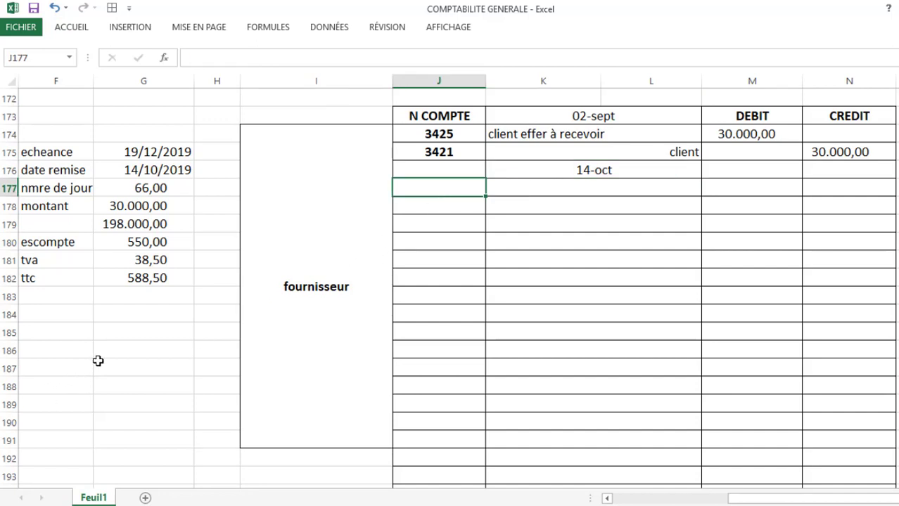
pyautogui.click(441, 136)
pyautogui.click(421, 186)
pyautogui.write('3426')
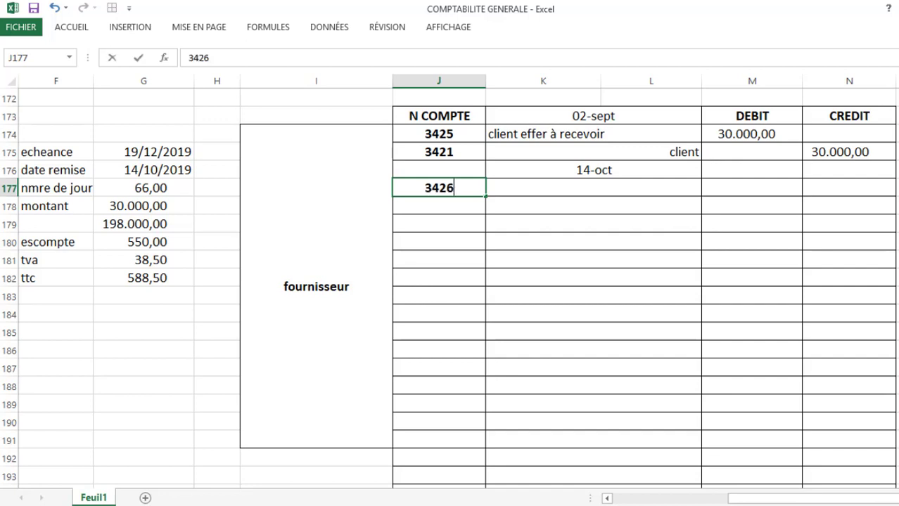
pyautogui.press('Return')
pyautogui.write('3425')
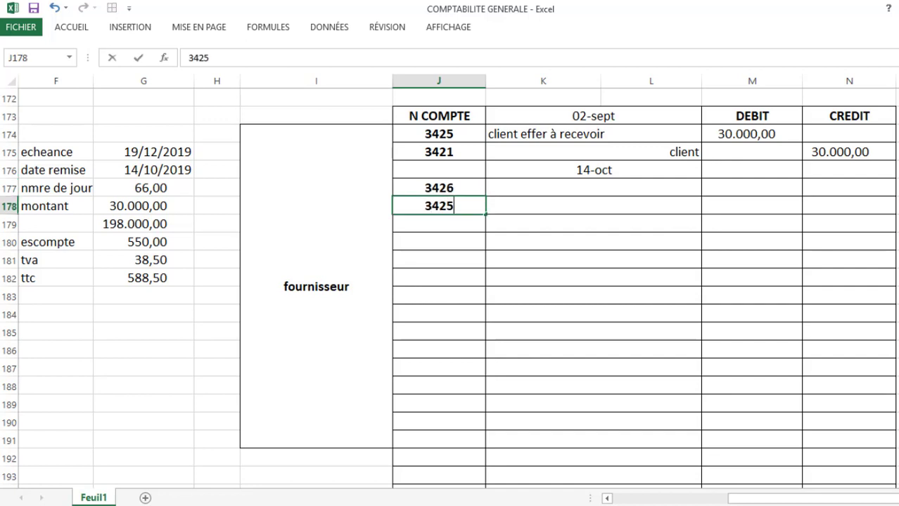
pyautogui.press('Tab')
# Enter the account title "effet escompté nn echu" in K177 for account 3426.
pyautogui.click(593, 187)
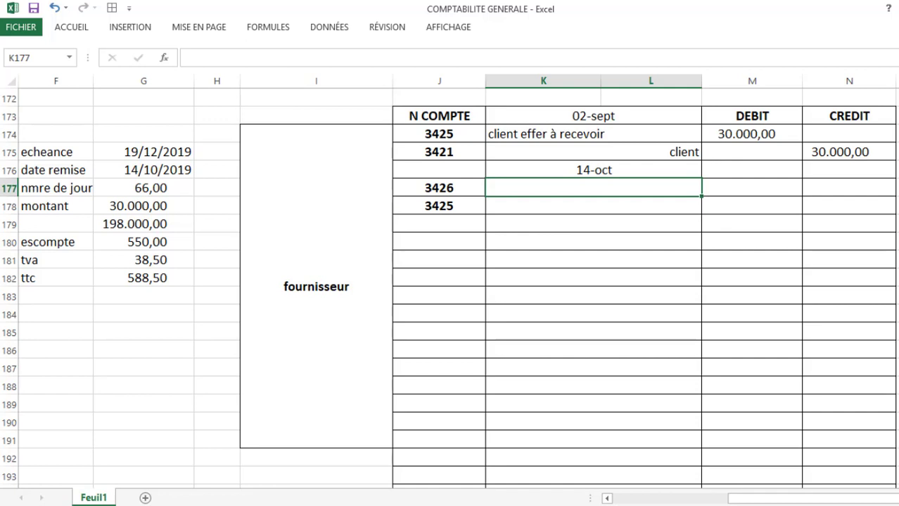
pyautogui.write('effet')
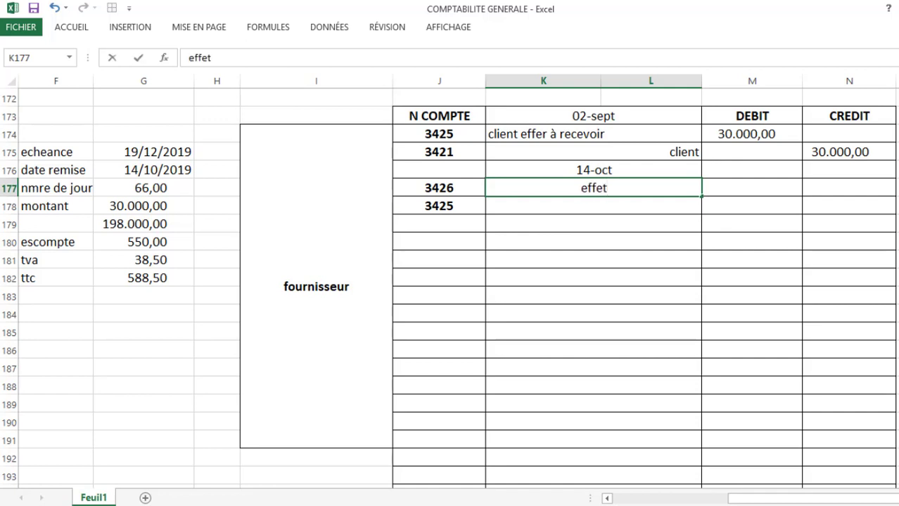
pyautogui.write(' escompt"')
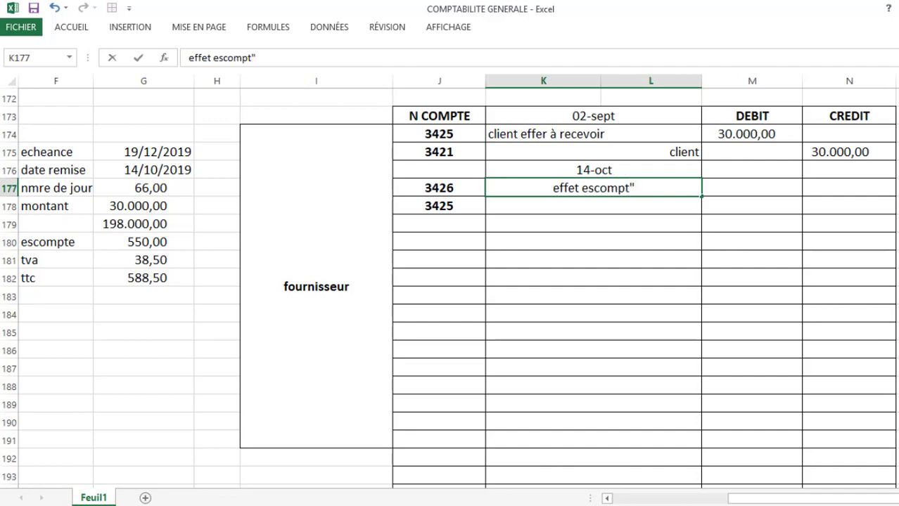
pyautogui.press('BackSpace')
pyautogui.write('é nn')
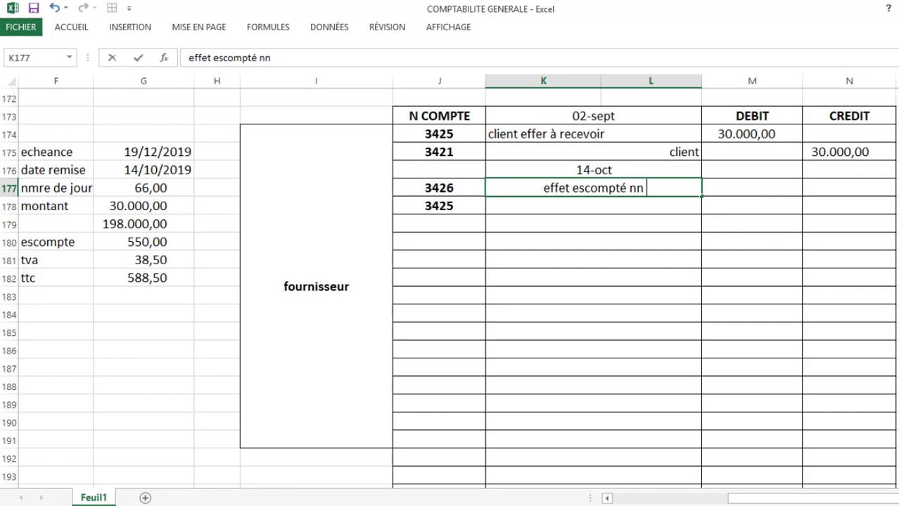
pyautogui.write(' echu')
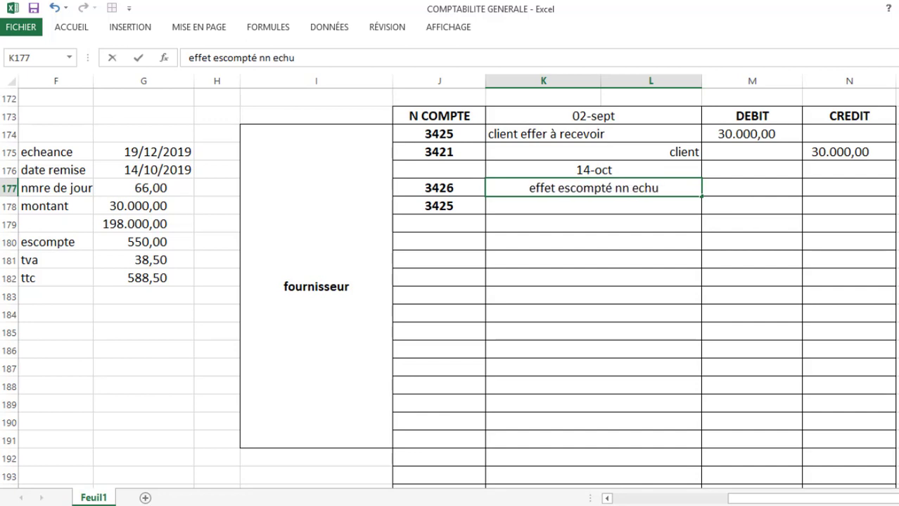
pyautogui.press('Return')
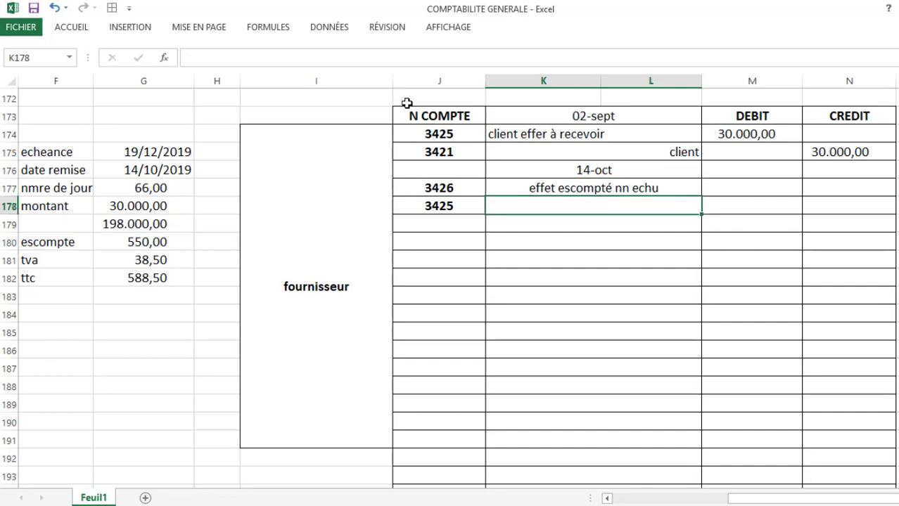
# Copy the title "client effer à recevoir" from K174 to K178 and align the copy to the right.
pyautogui.click(505, 130)
pyautogui.hotkey('ctrl', 'c')
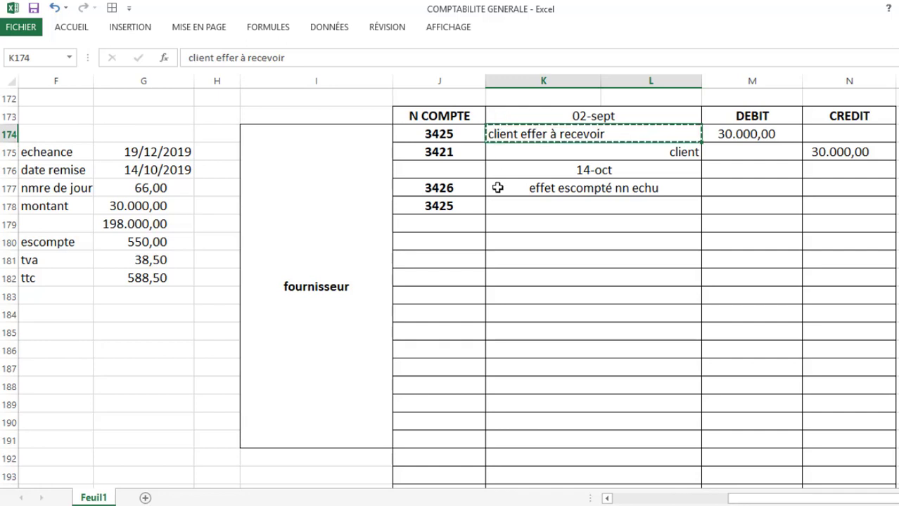
pyautogui.click(530, 203)
pyautogui.hotkey('ctrl', 'v')
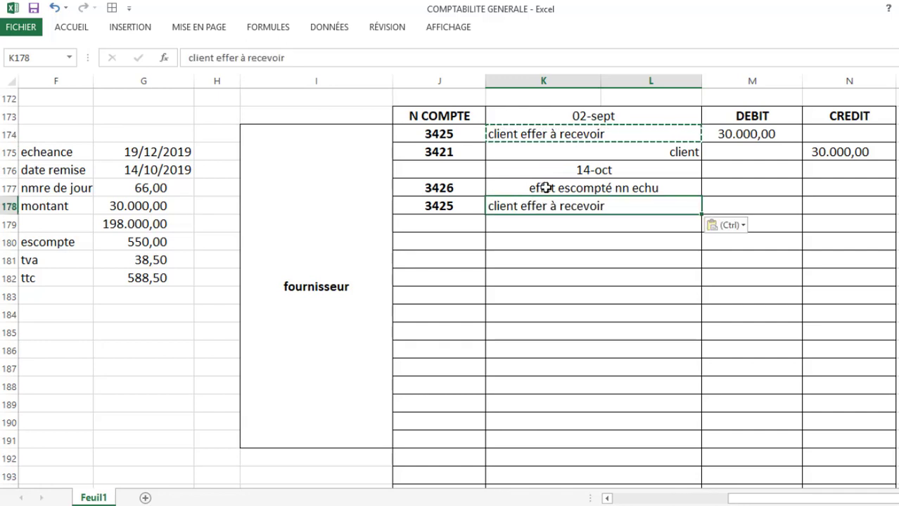
pyautogui.click(548, 185)
pyautogui.click(548, 203)
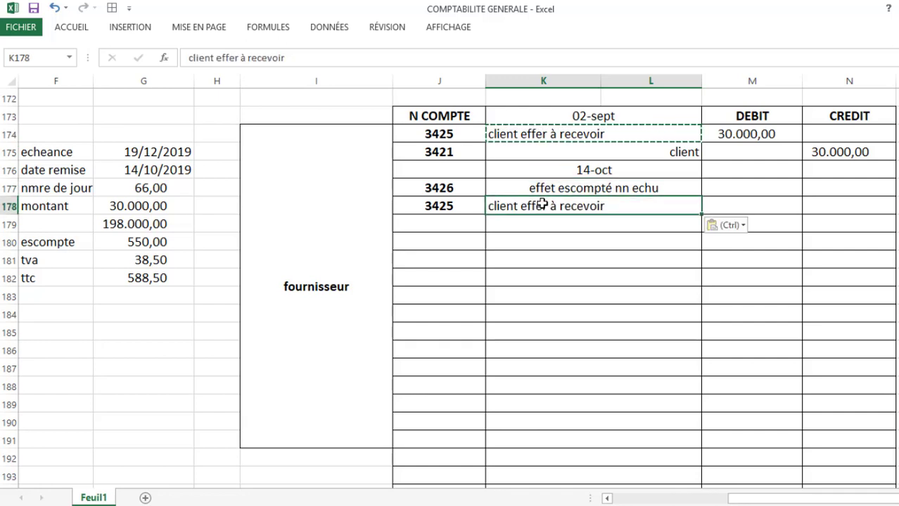
pyautogui.click(68, 30)
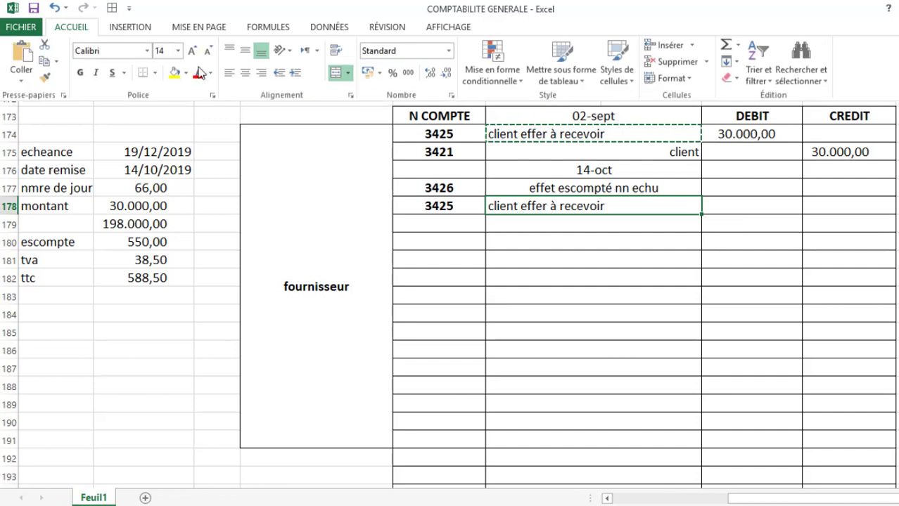
pyautogui.click(265, 74)
# Align the title "effet escompté nn echu" in K177 to the left.
pyautogui.click(585, 187)
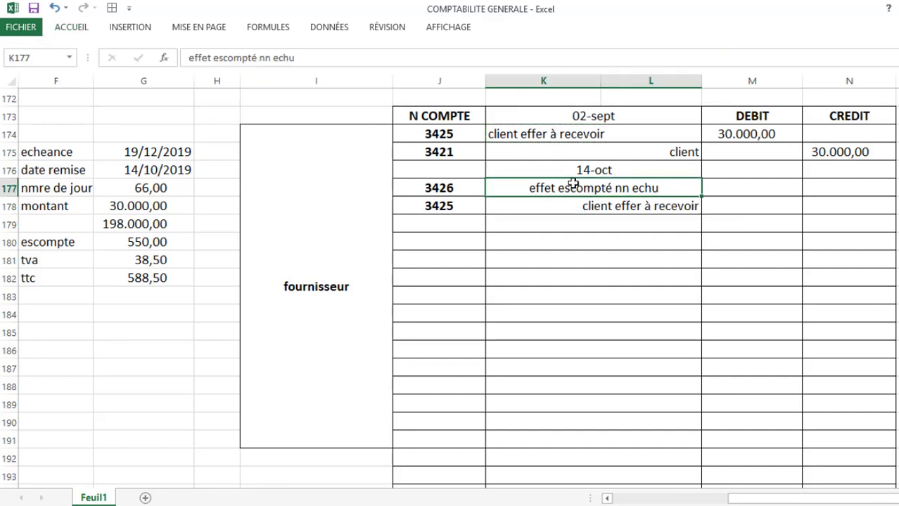
pyautogui.click(72, 27)
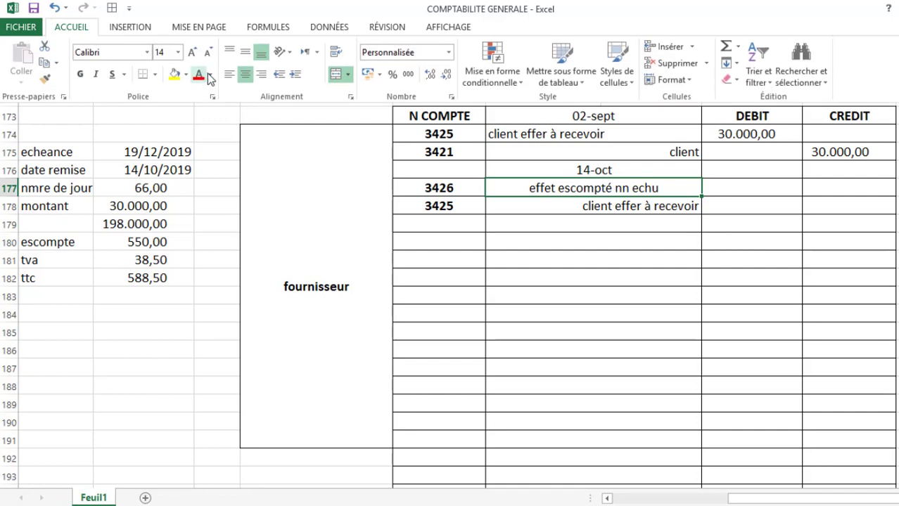
pyautogui.click(230, 74)
# Enter a debit of 30000 in M177 and a credit of 30000 in N178.
pyautogui.click(719, 183)
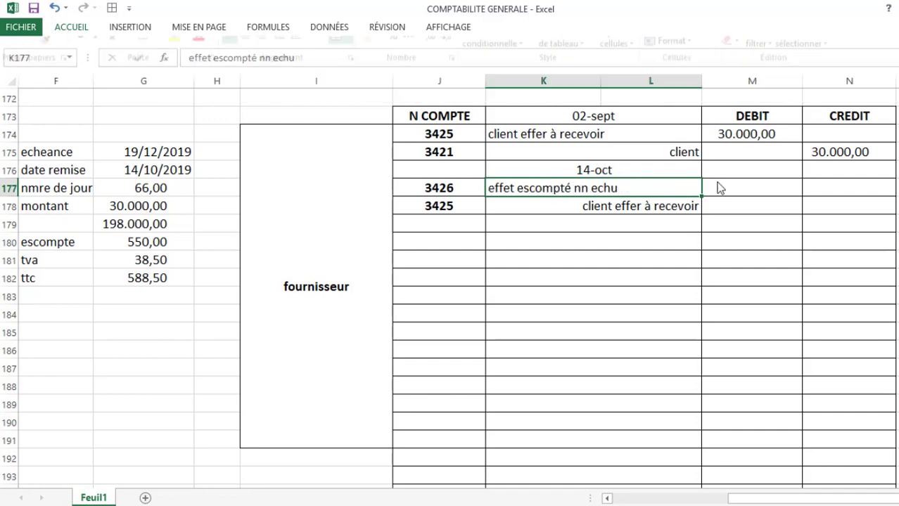
pyautogui.click(717, 184)
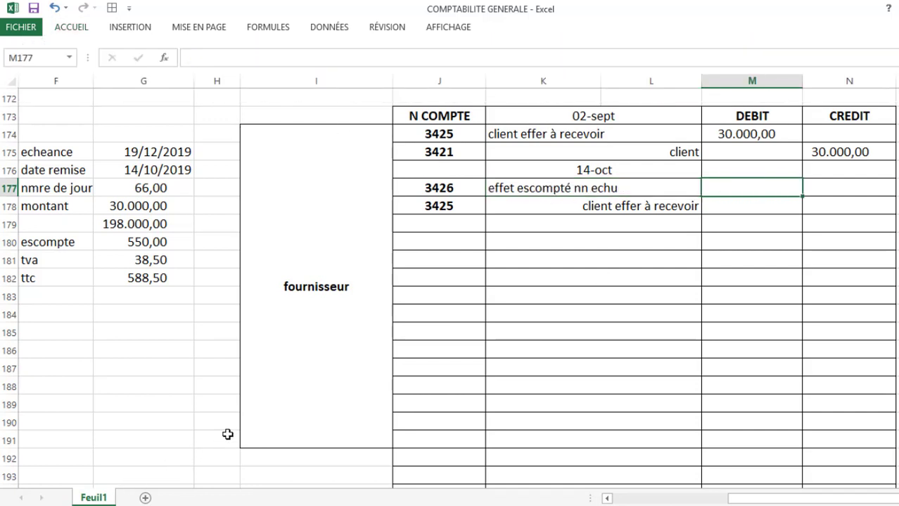
pyautogui.write('30000')
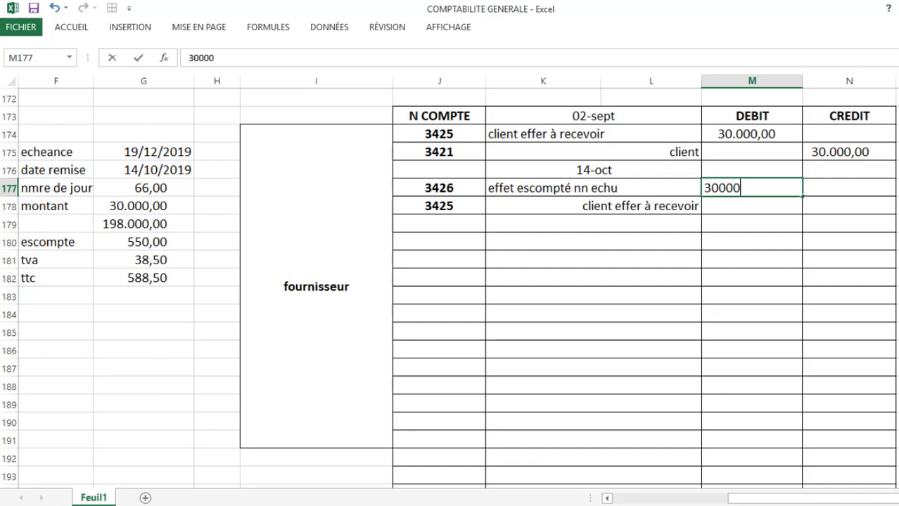
pyautogui.click(849, 206)
pyautogui.write('30')
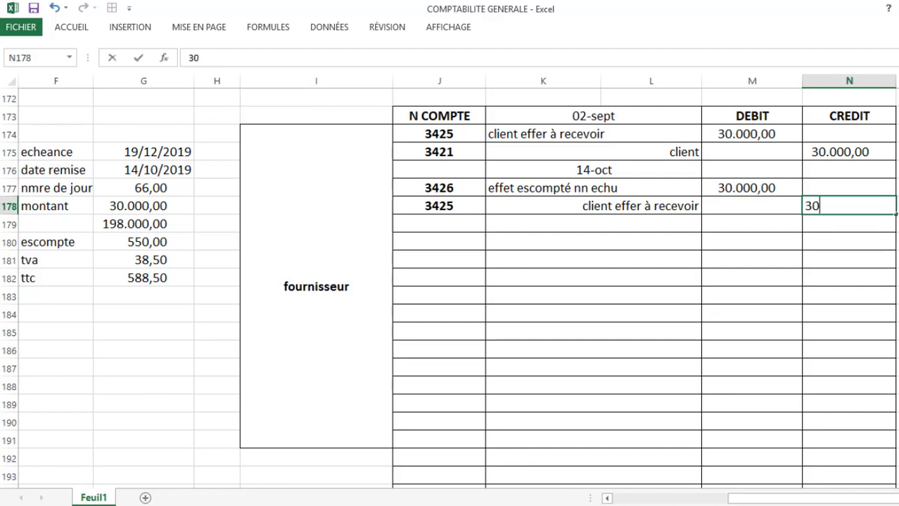
pyautogui.write('000')
pyautogui.press('Return')
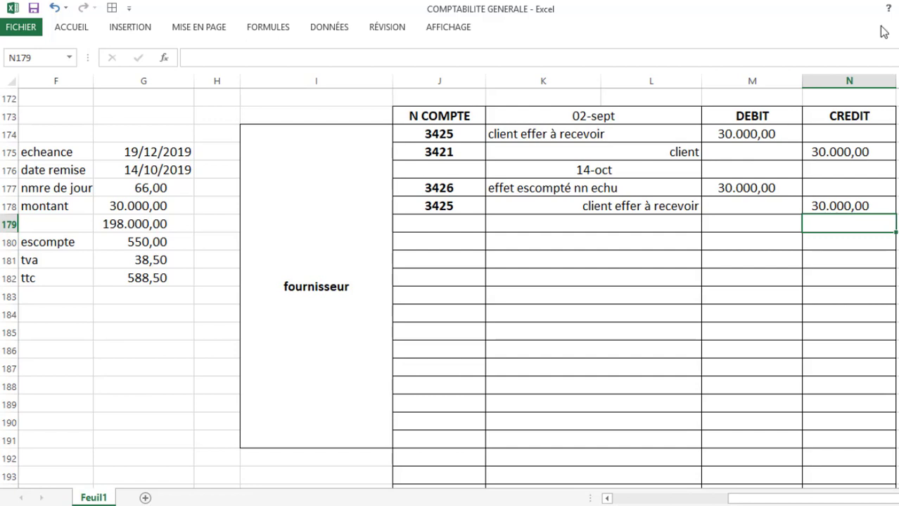
# Enter the date 16/10 in K179 for the third journal entry and center it.
pyautogui.click(503, 225)
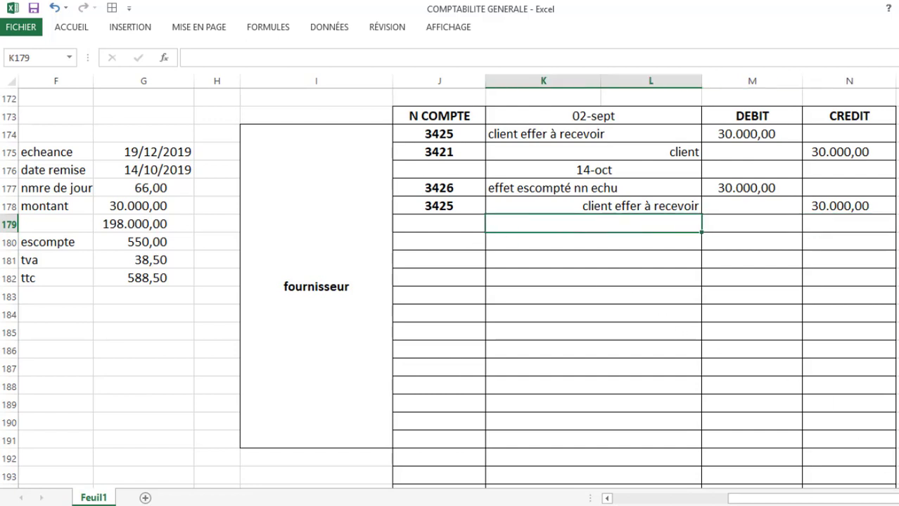
pyautogui.write('16/10')
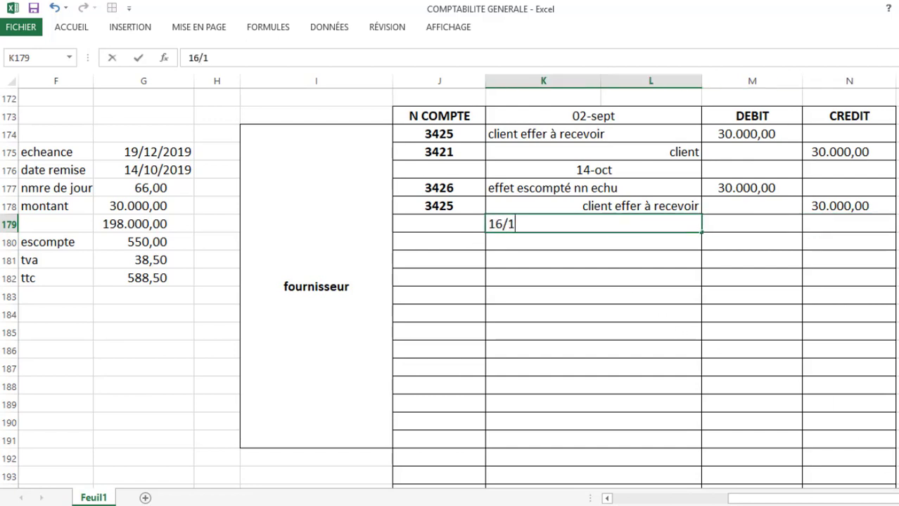
pyautogui.press('Return')
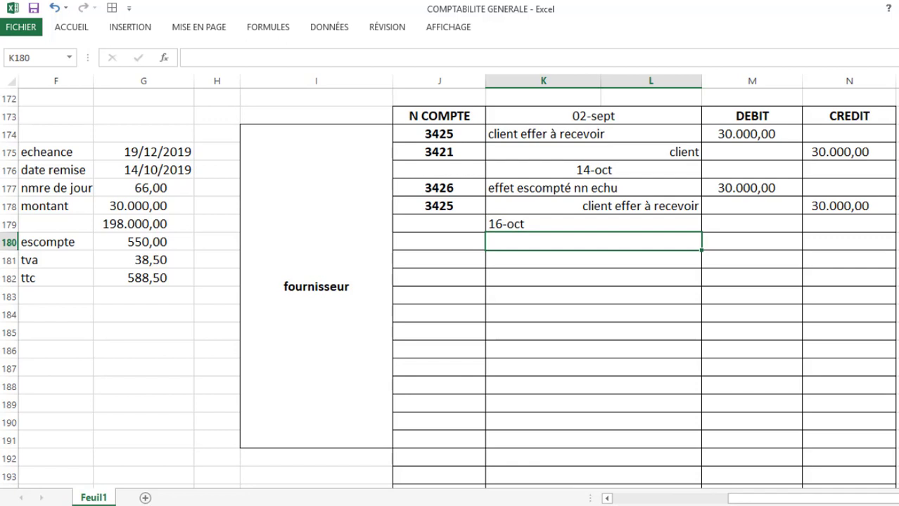
pyautogui.click(574, 227)
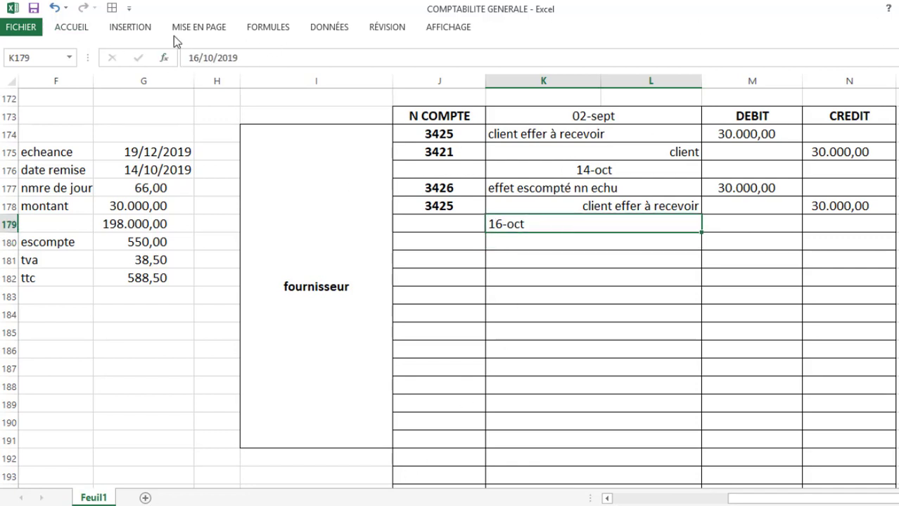
pyautogui.click(72, 32)
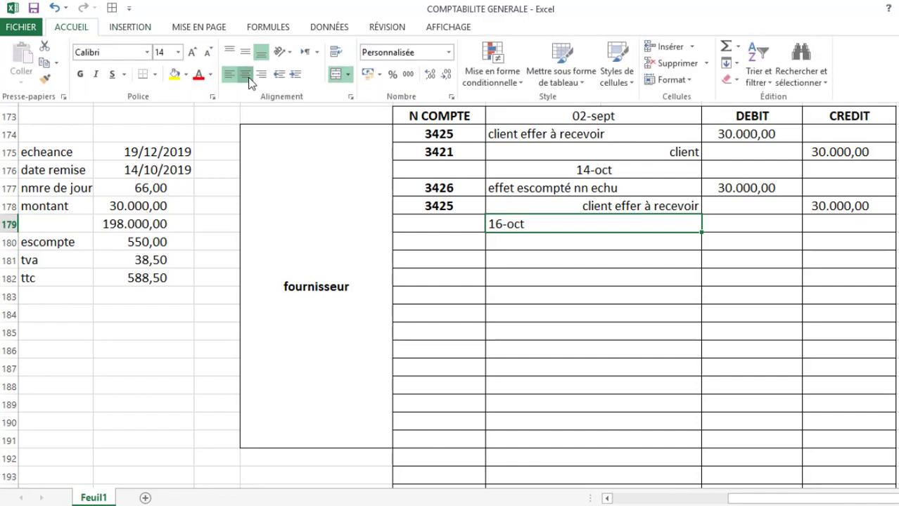
pyautogui.click(248, 77)
# Check the exercise image, return to the workbook, and enter account 5141 in J180 with the title "banque" in K180.
pyautogui.hotkey('alt', 'Tab')
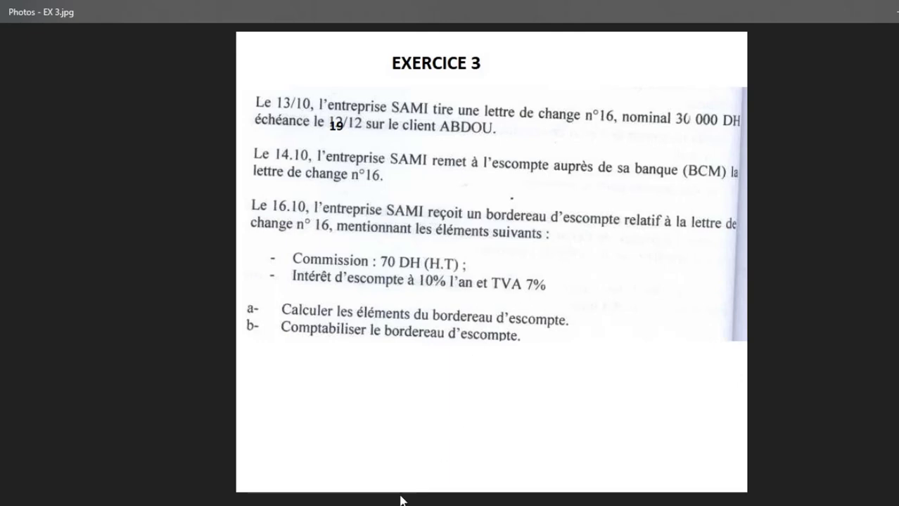
pyautogui.hotkey('alt', 'Tab')
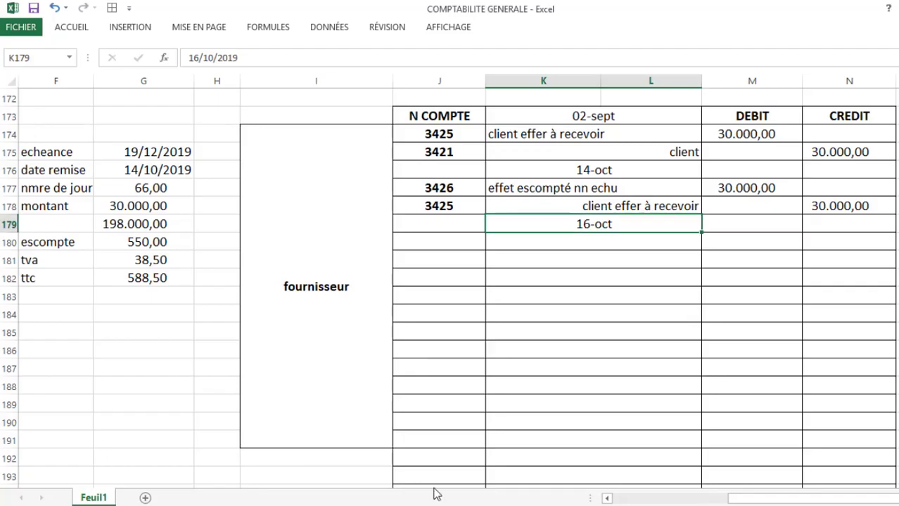
pyautogui.click(443, 240)
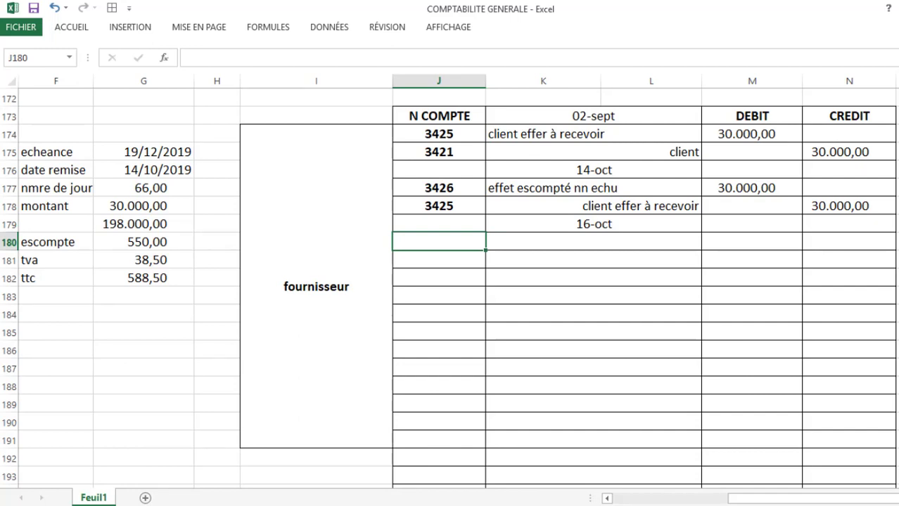
pyautogui.write('b')
pyautogui.press('BackSpace')
pyautogui.write('5141')
pyautogui.press('Tab')
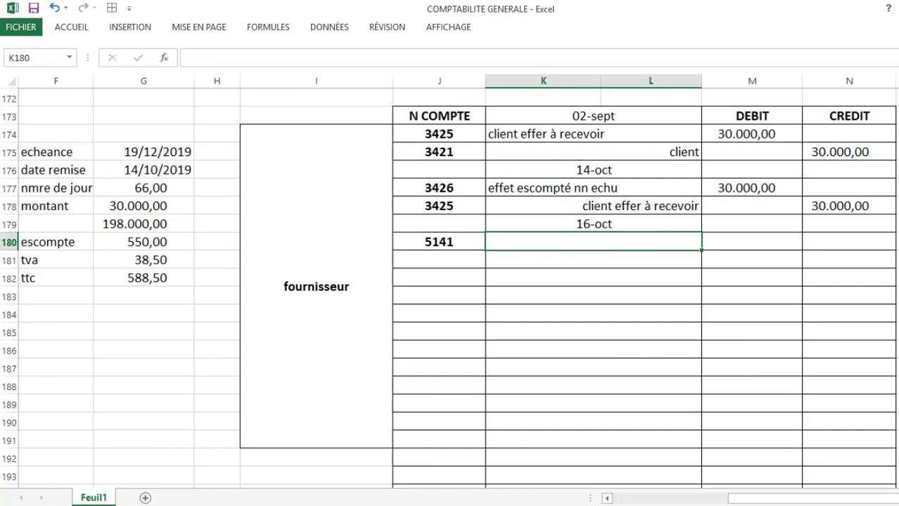
pyautogui.write('banque')
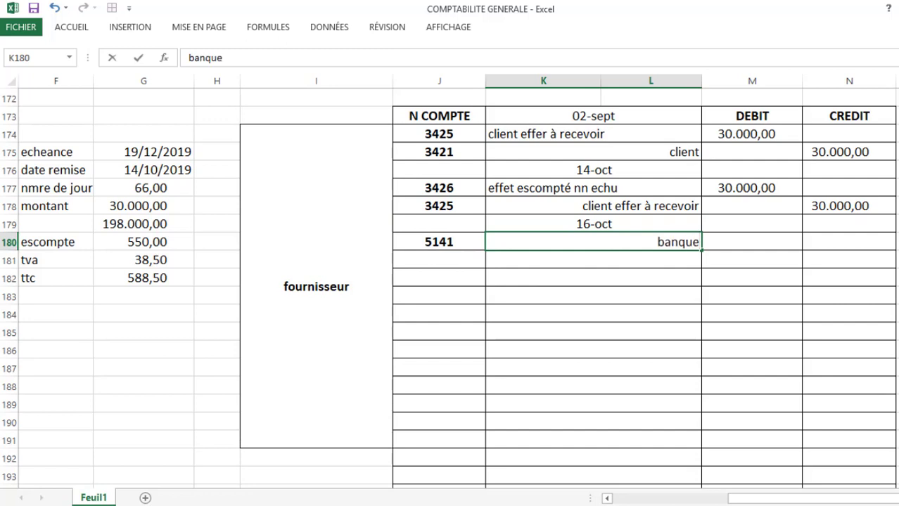
pyautogui.press('Return')
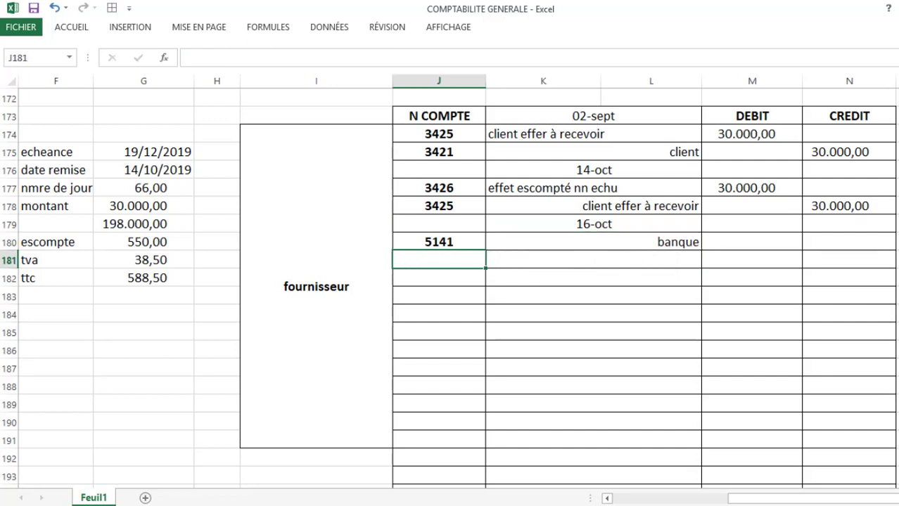
# Enter account 6147 in J181 with the title "service bancaire" in K181.
pyautogui.write('6147')
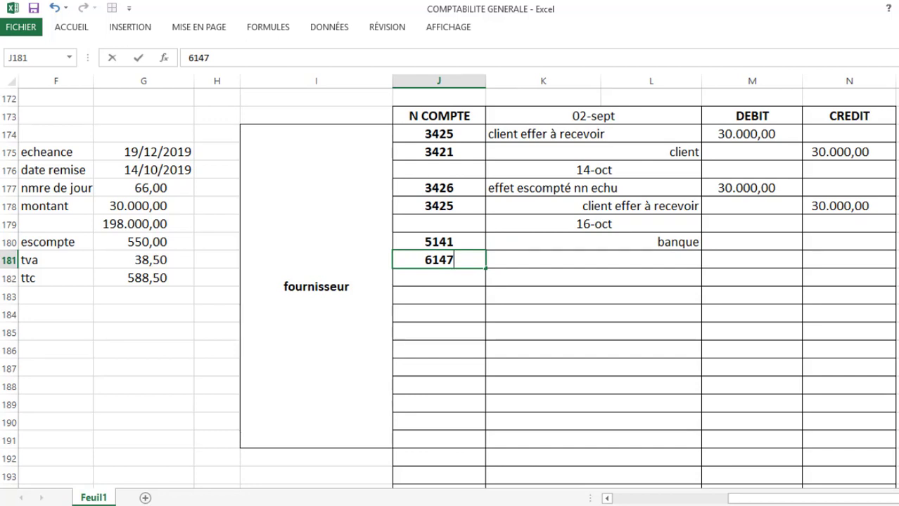
pyautogui.press('Tab')
pyautogui.write('ser')
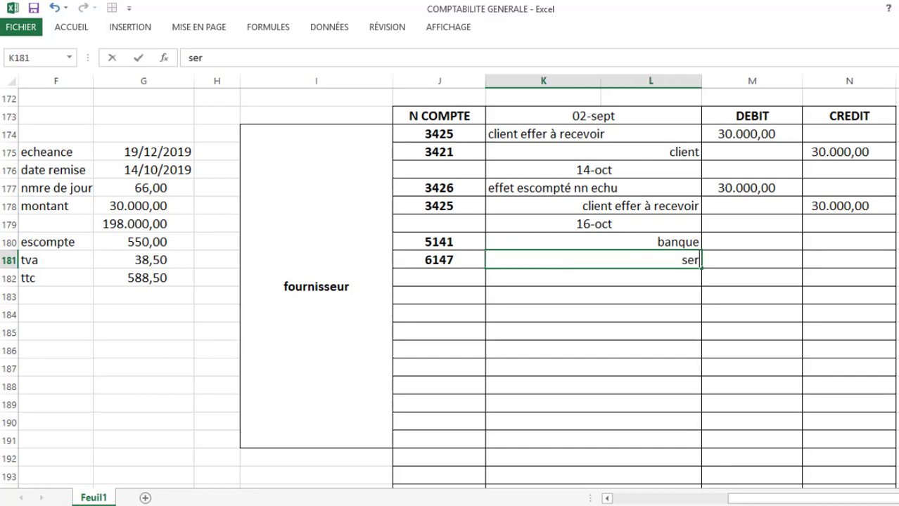
pyautogui.write('vice ba')
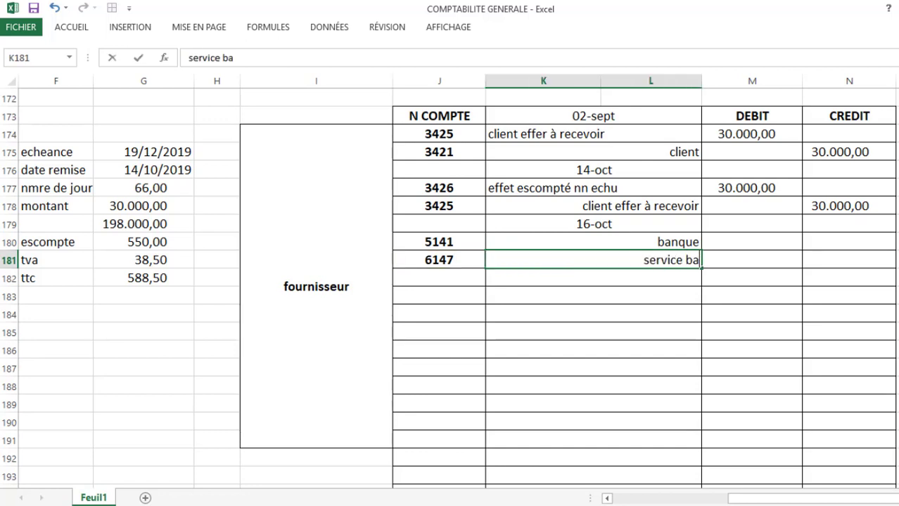
pyautogui.write('ncaire')
pyautogui.press('Return')
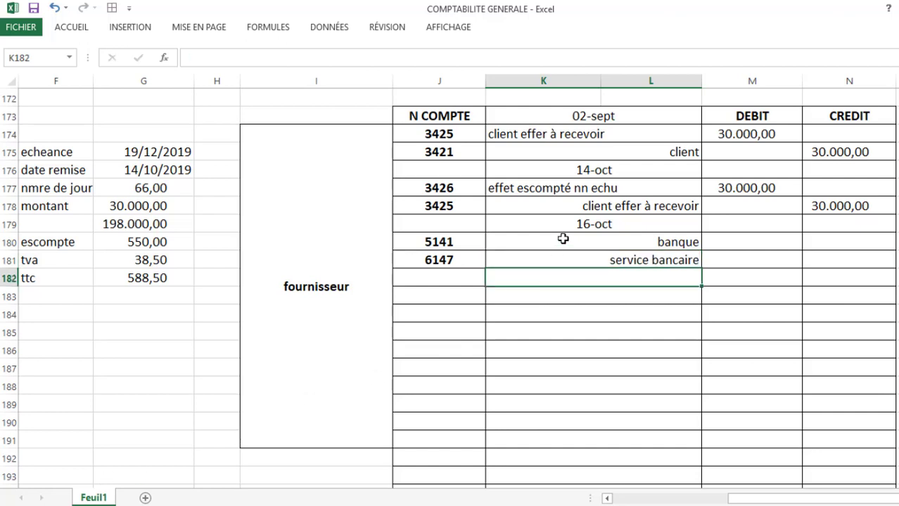
# Align the titles "banque" and "service bancaire" in K180 and K181 to the left.
pyautogui.moveTo(564, 241); pyautogui.dragTo(554, 260)
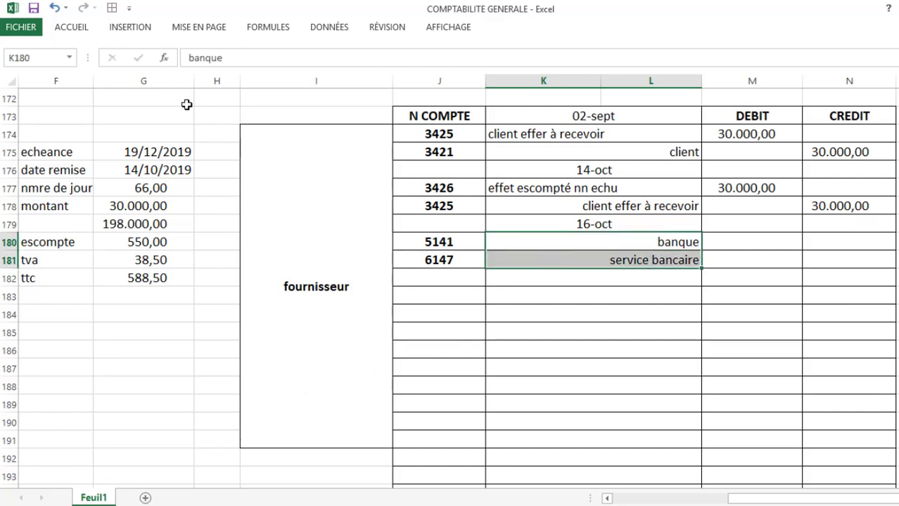
pyautogui.click(82, 31)
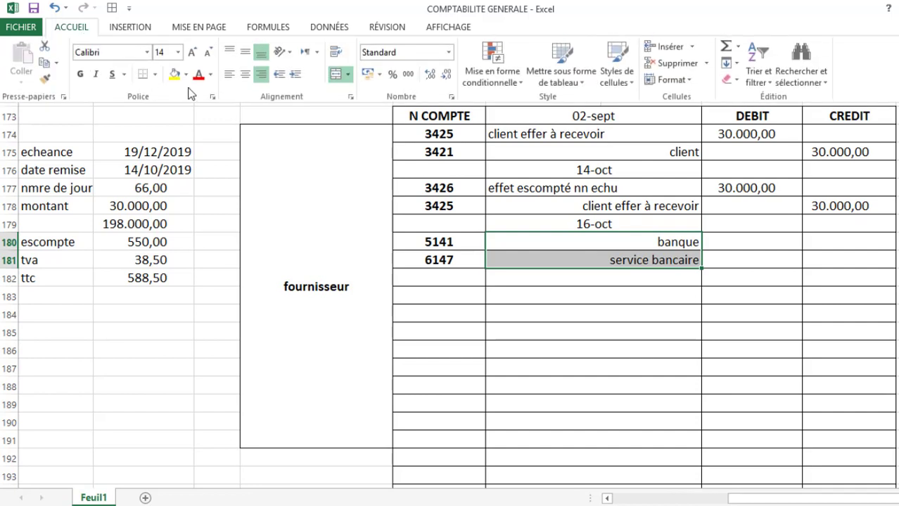
pyautogui.click(229, 73)
# Enter account 6311 in J182 with the title "intere des emrunt et dettes" in K182.
pyautogui.click(454, 277)
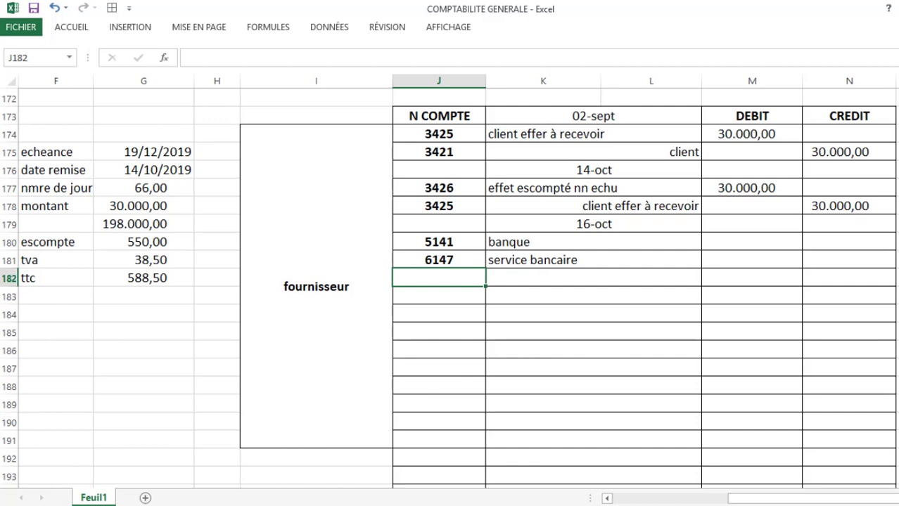
pyautogui.write('6311')
pyautogui.press('Tab')
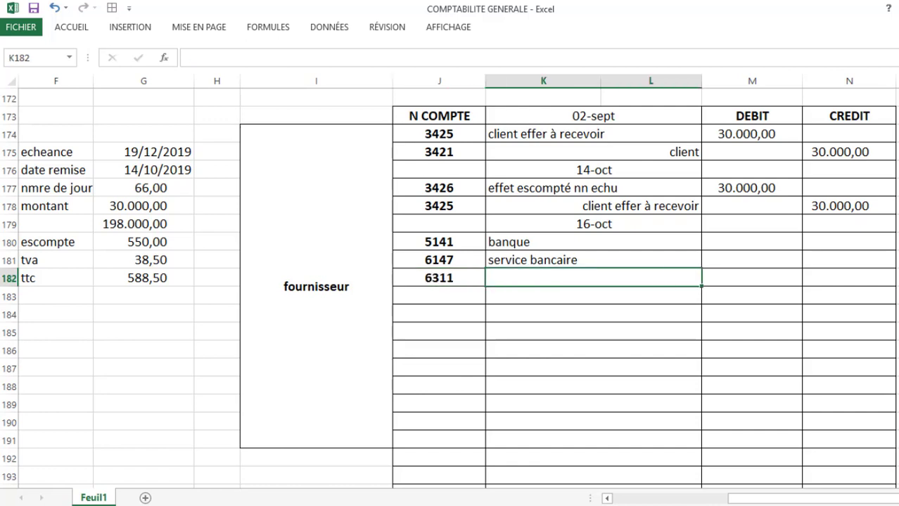
pyautogui.write('intere')
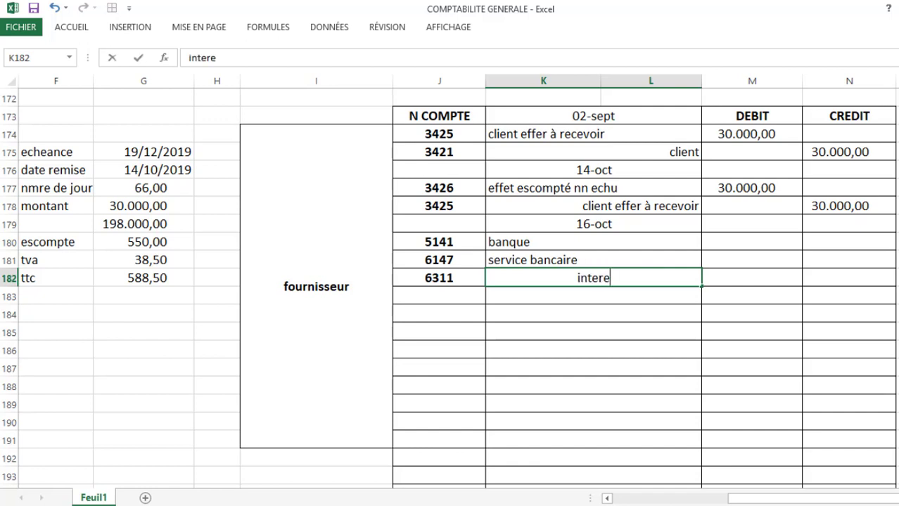
pyautogui.write(' des ')
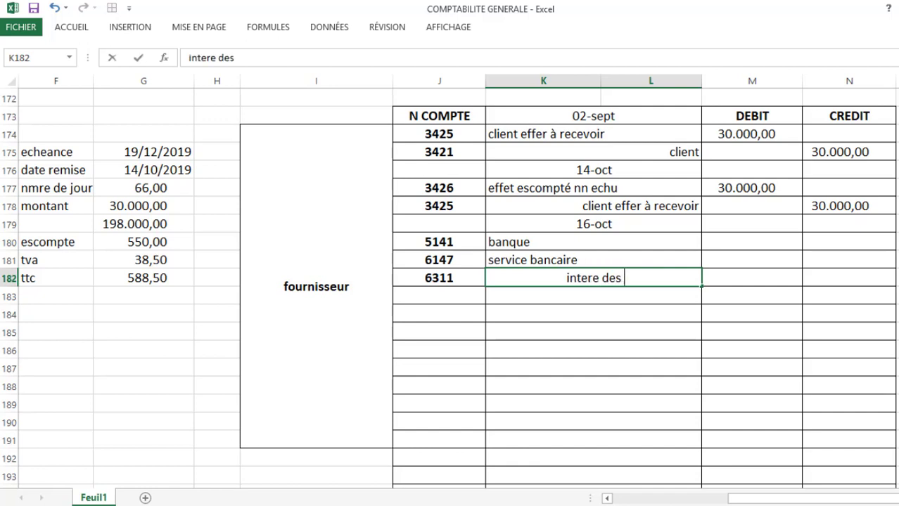
pyautogui.write('emrunt')
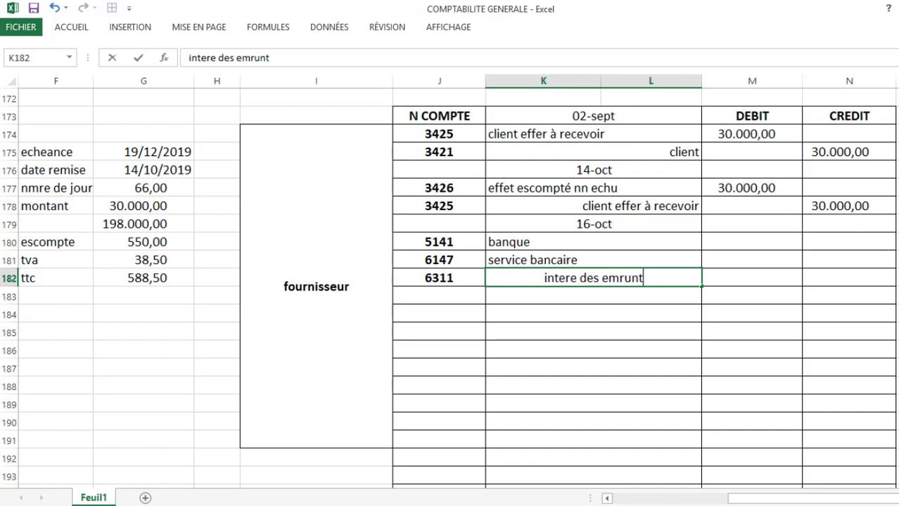
pyautogui.write(' et dettes')
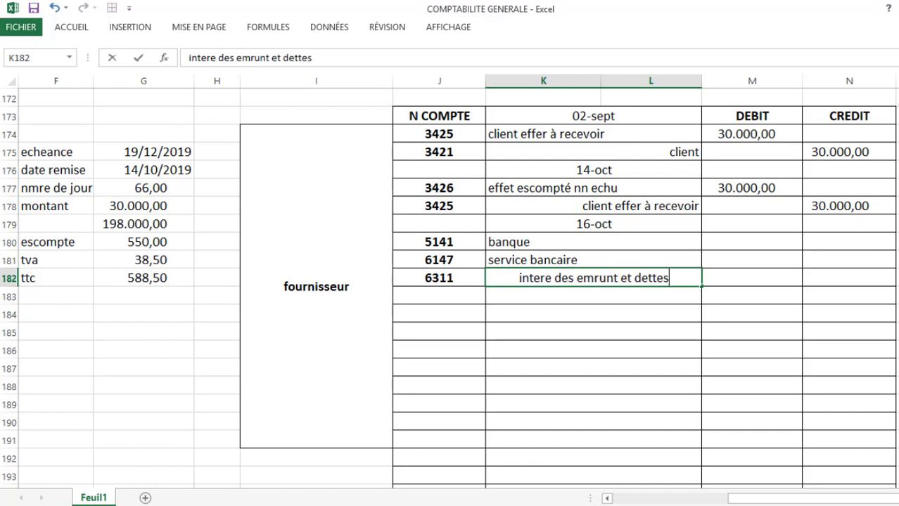
pyautogui.press('Return')
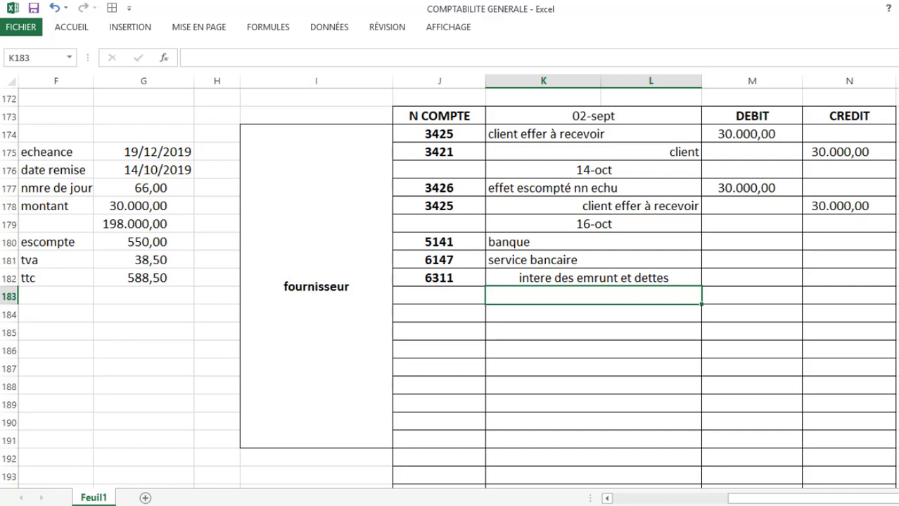
# Enter account 34552 in J183 with the title "etat tva recuperable/charges" in K183.
pyautogui.click(439, 295)
pyautogui.write('3455')
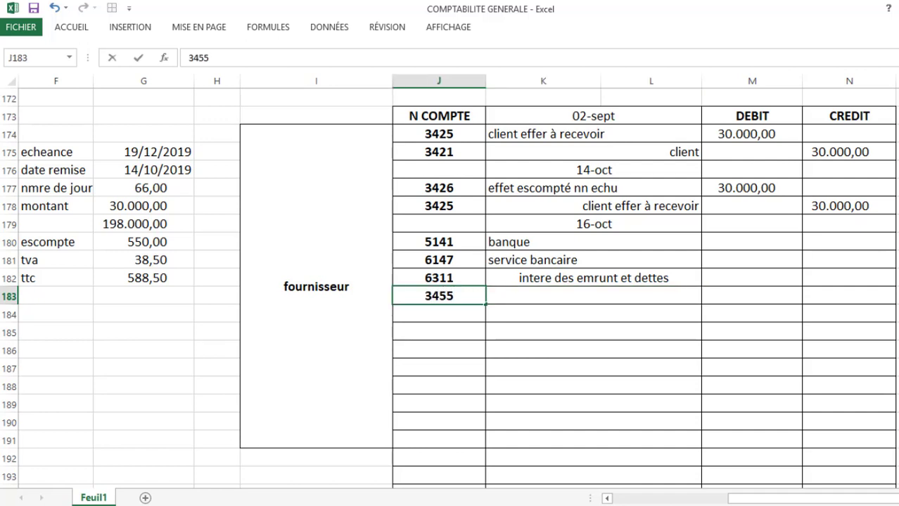
pyautogui.write('2 etat')
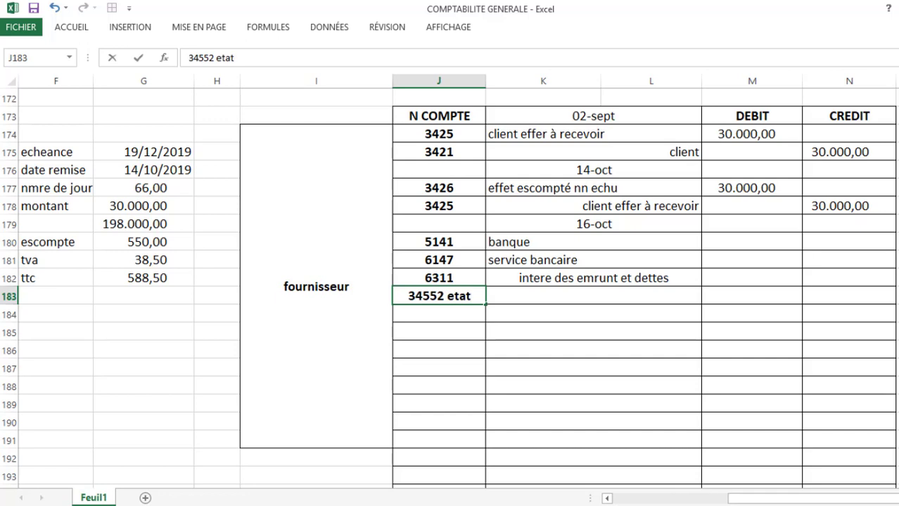
pyautogui.press('BackSpace')
pyautogui.press('BackSpace')
pyautogui.press('BackSpace')
pyautogui.press('BackSpace')
pyautogui.press('BackSpace')
pyautogui.press('Tab')
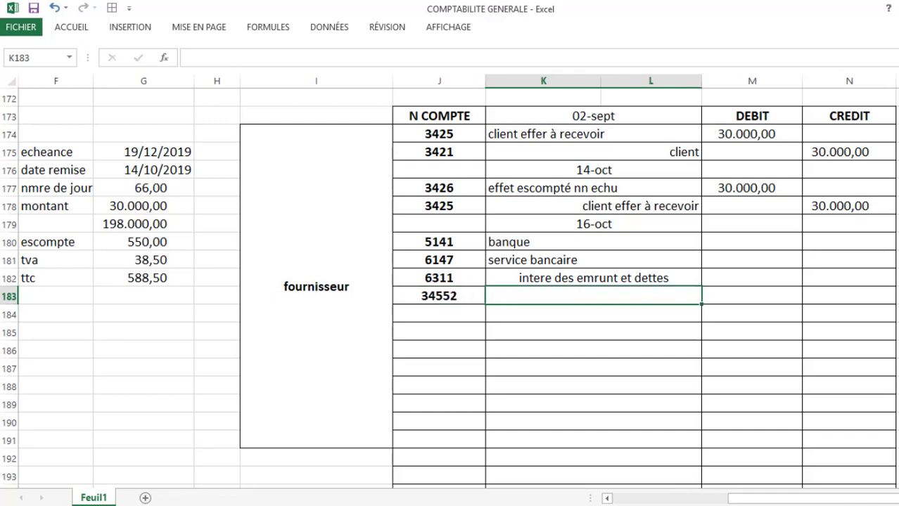
pyautogui.write('etat ')
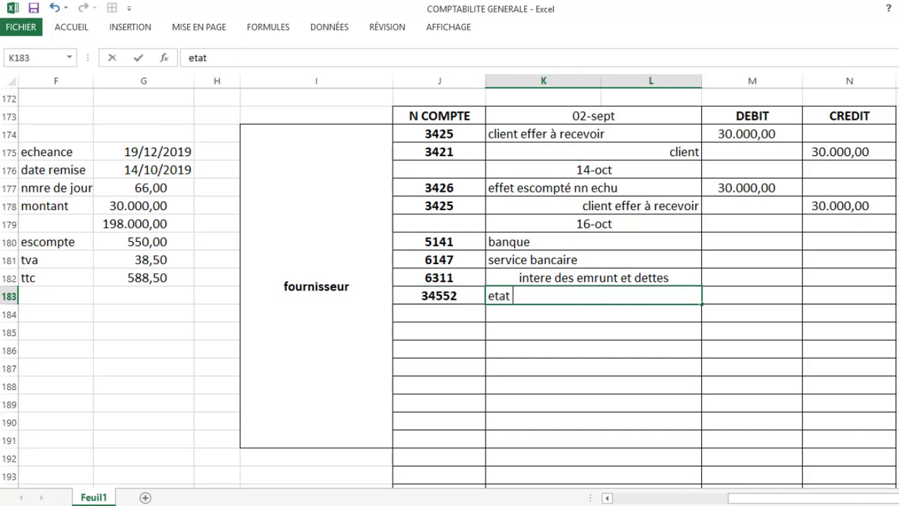
pyautogui.write('tva re')
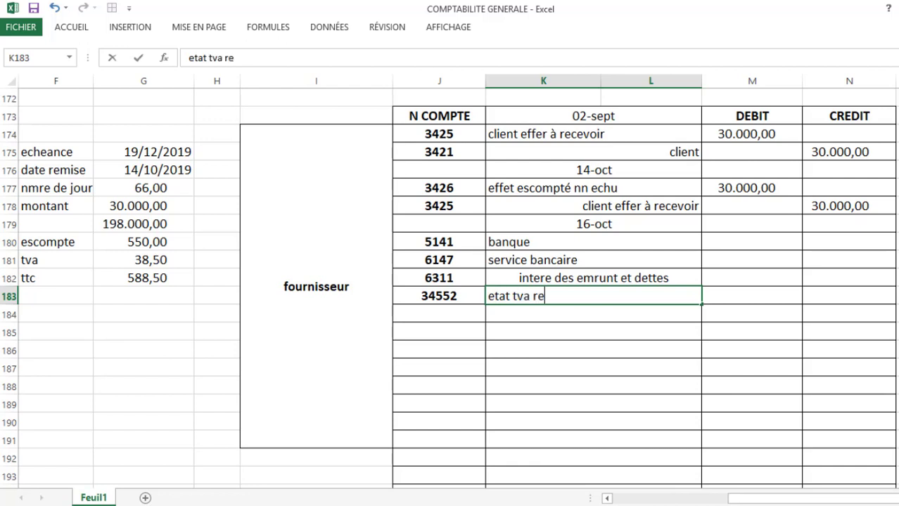
pyautogui.write('cuperab')
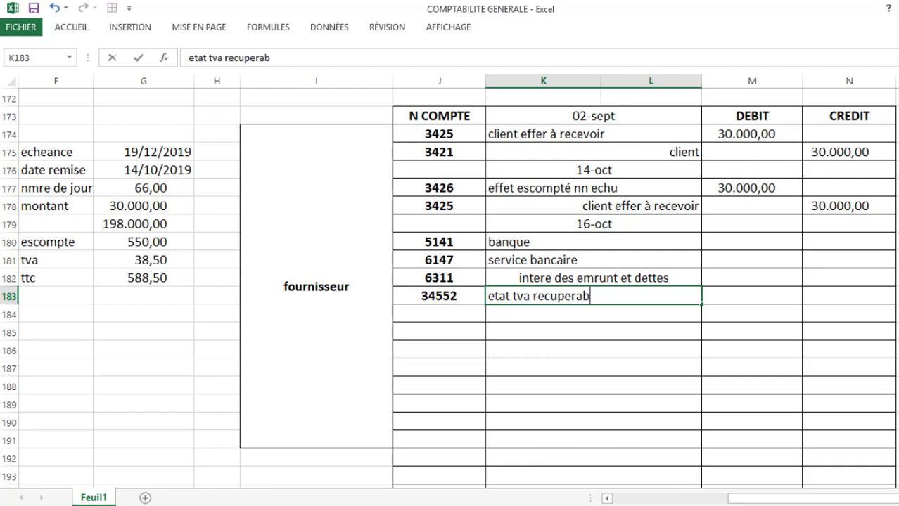
pyautogui.write('le/charge')
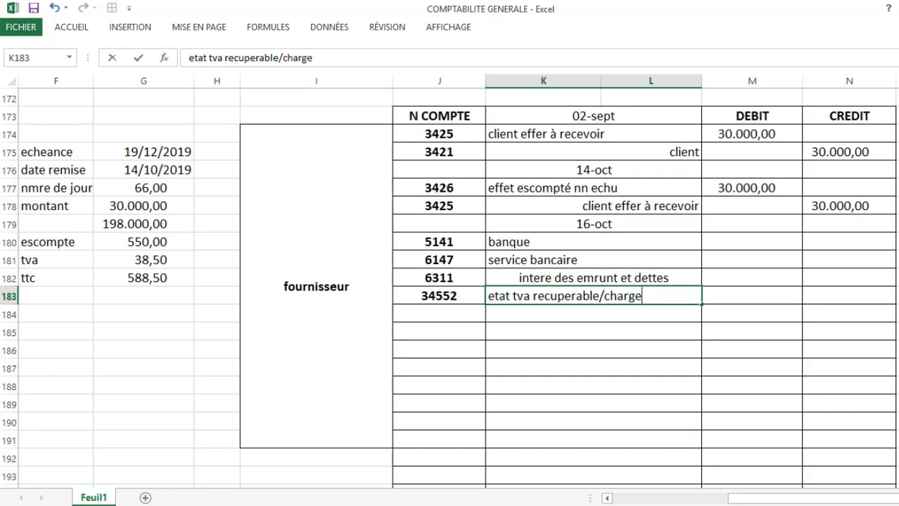
pyautogui.write('s')
pyautogui.click(497, 367)
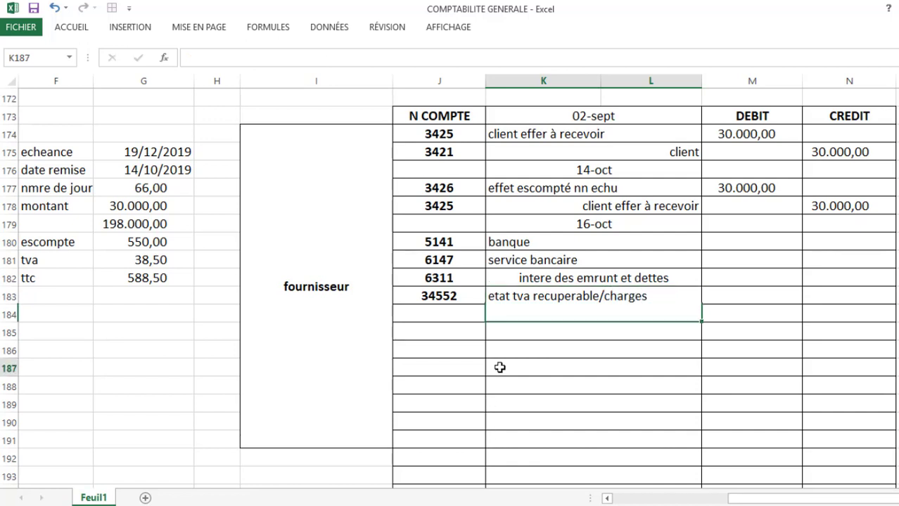
# Align the title in K182 to the left and correct its first word to "interet".
pyautogui.click(525, 276)
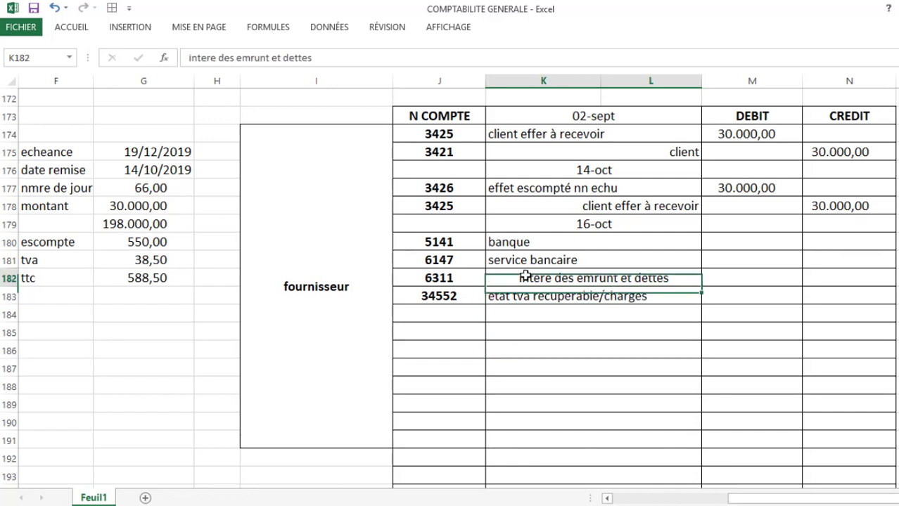
pyautogui.click(84, 28)
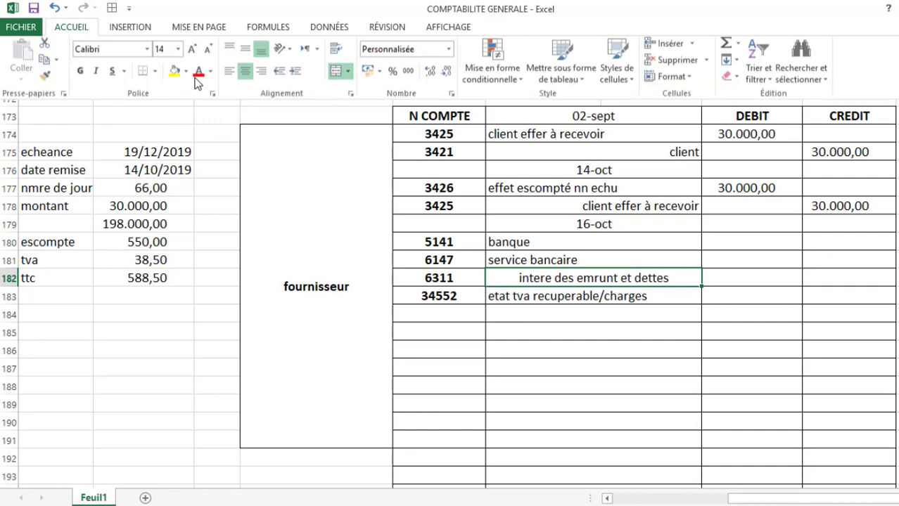
pyautogui.click(232, 74)
pyautogui.click(516, 282)
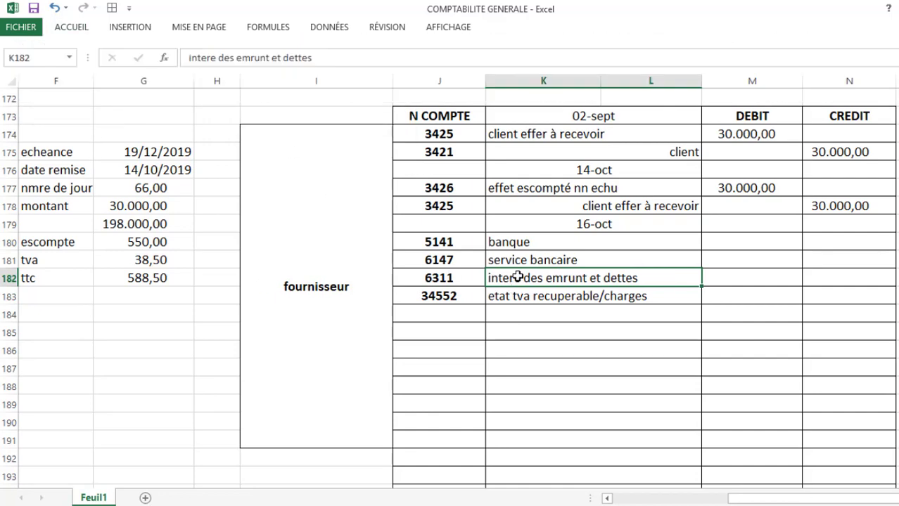
pyautogui.doubleClick(517, 282)
pyautogui.write('t')
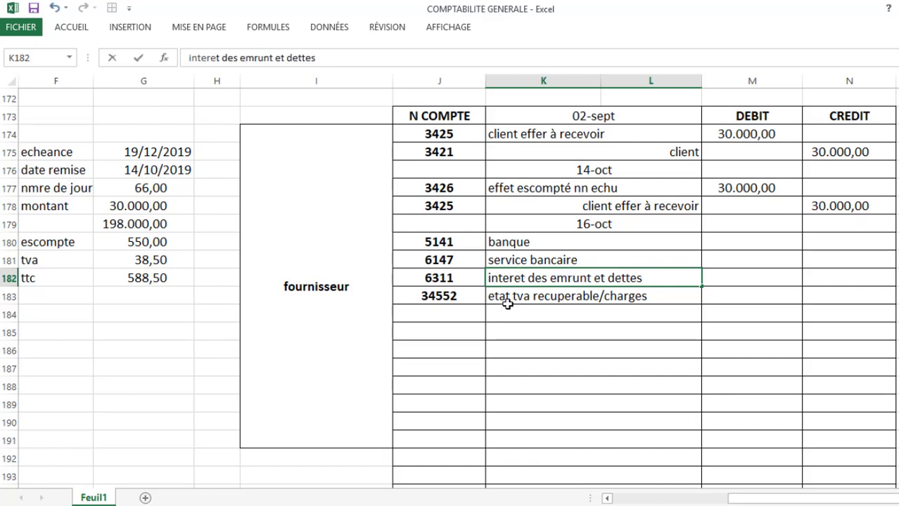
pyautogui.click(517, 297)
# Enter account 5520 in J184 with the title "credit d'escompte" in K184.
pyautogui.click(463, 307)
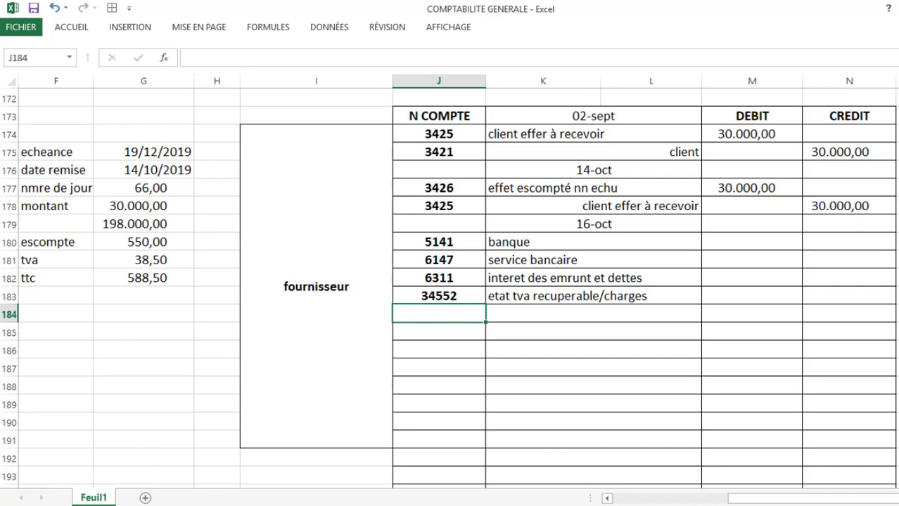
pyautogui.write('5520')
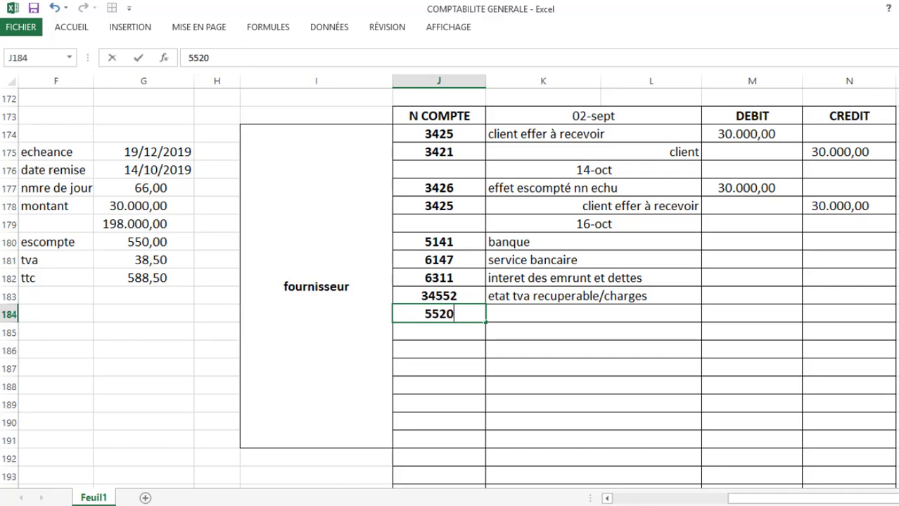
pyautogui.hotkey('ctrl', 'Return')
pyautogui.click(593, 314)
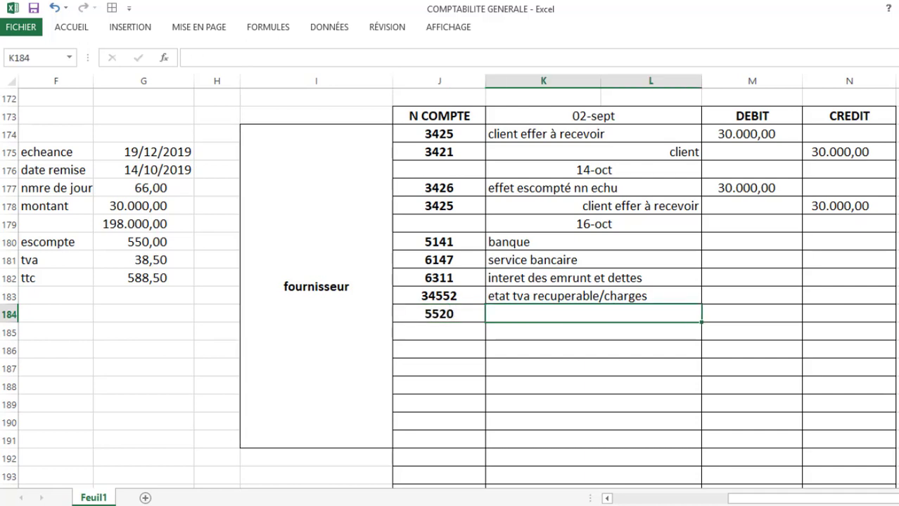
pyautogui.write('cred')
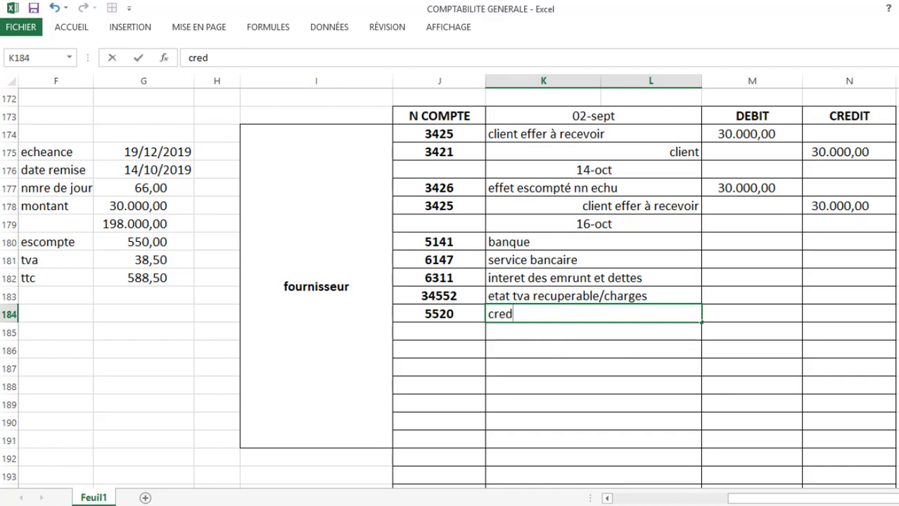
pyautogui.write("it d'es")
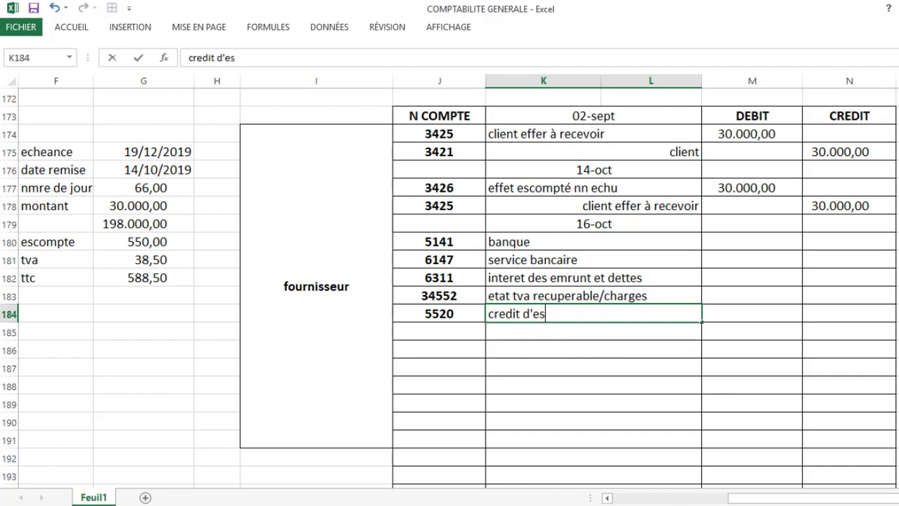
pyautogui.write('compte')
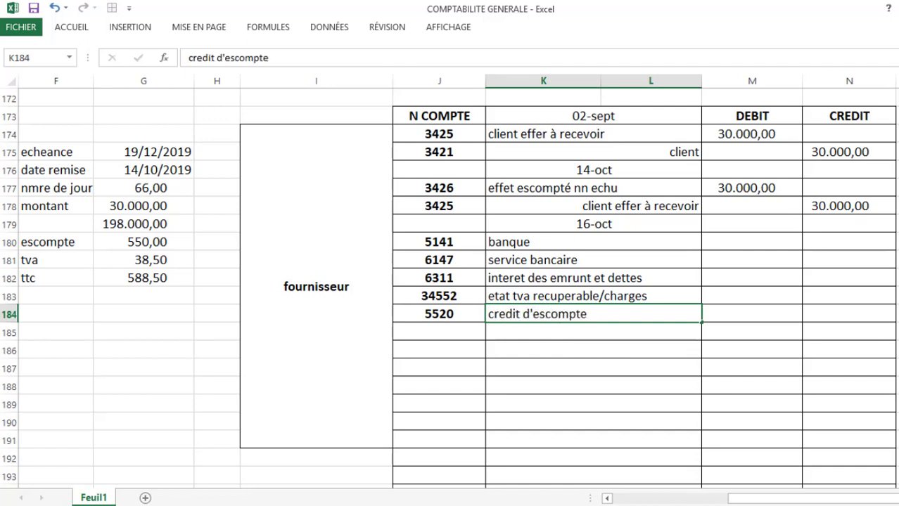
pyautogui.click(752, 314)
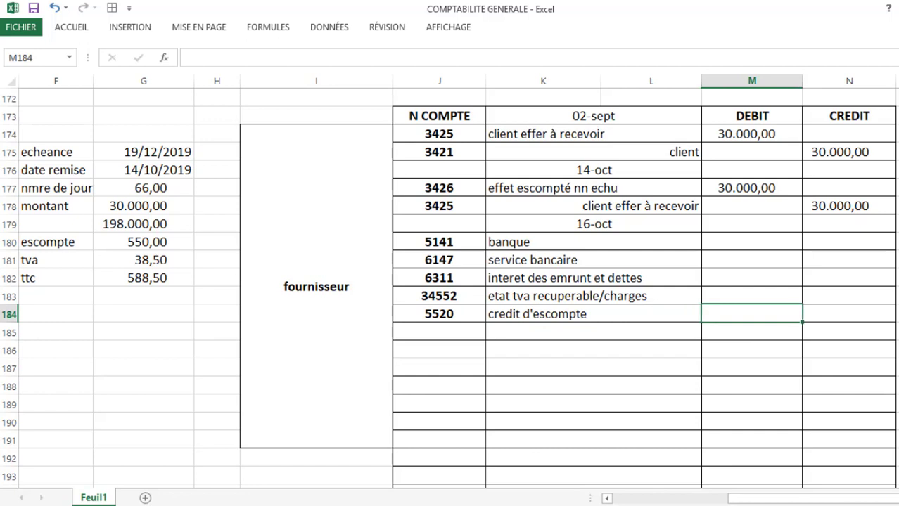
# Align the title "credit d'escompte" in K184 to the right as a credit account.
pyautogui.click(560, 316)
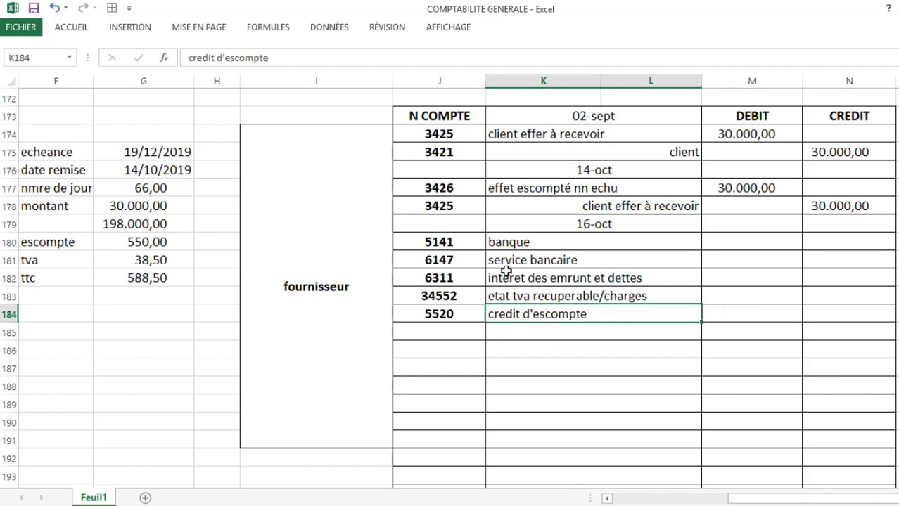
pyautogui.click(71, 28)
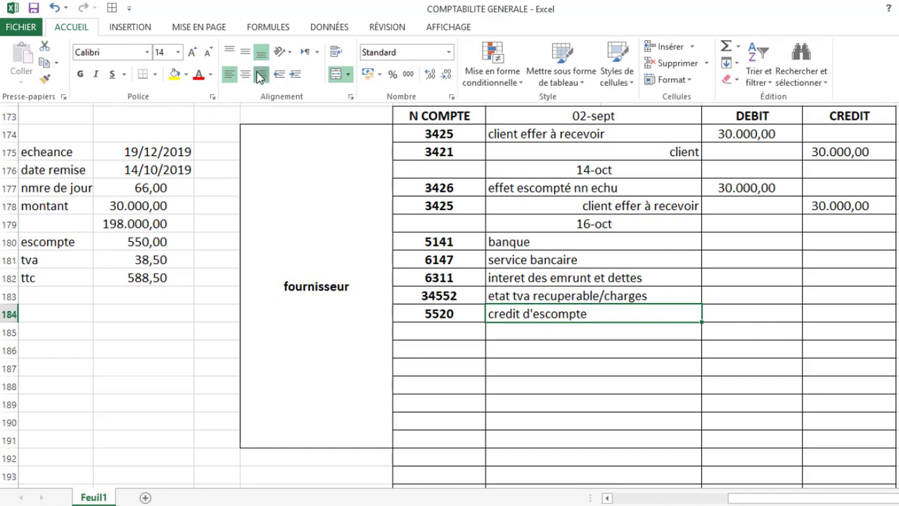
pyautogui.click(260, 76)
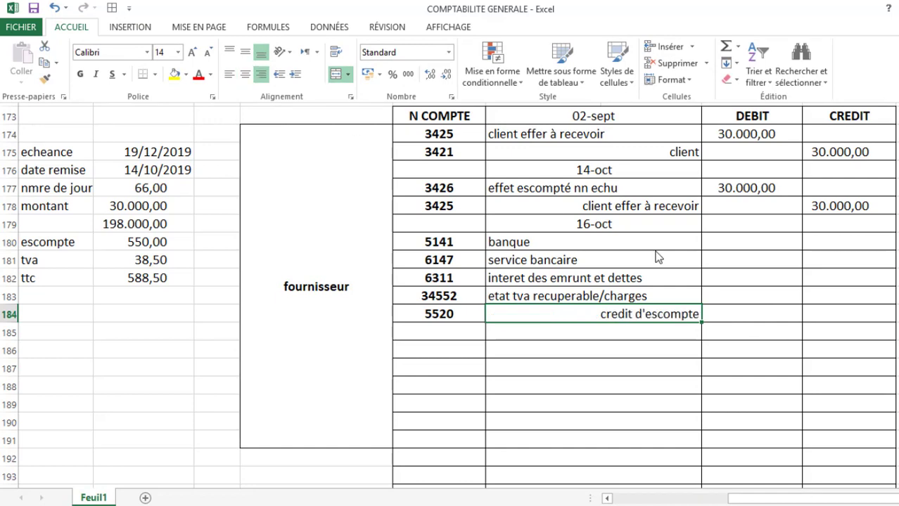
# Enter the debit amounts 70 for service bancaire in M181 and 550 for interest in M182.
pyautogui.click(736, 283)
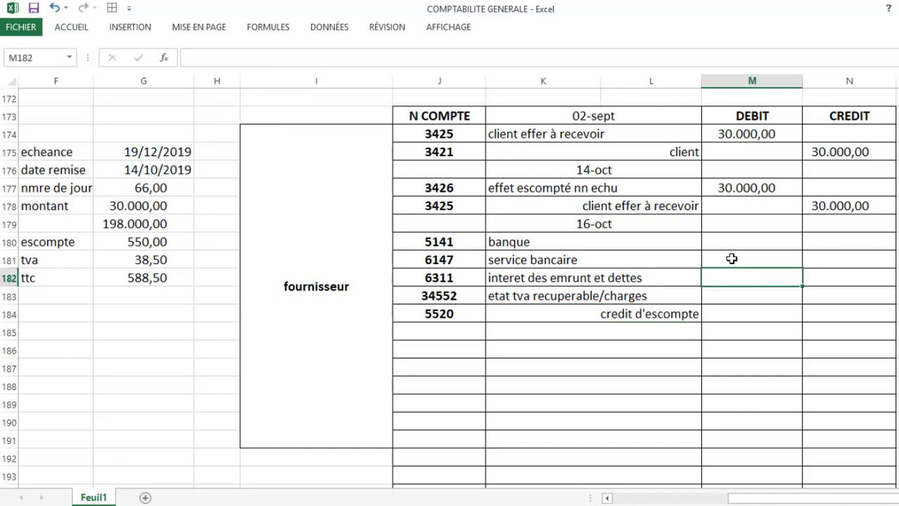
pyautogui.click(732, 259)
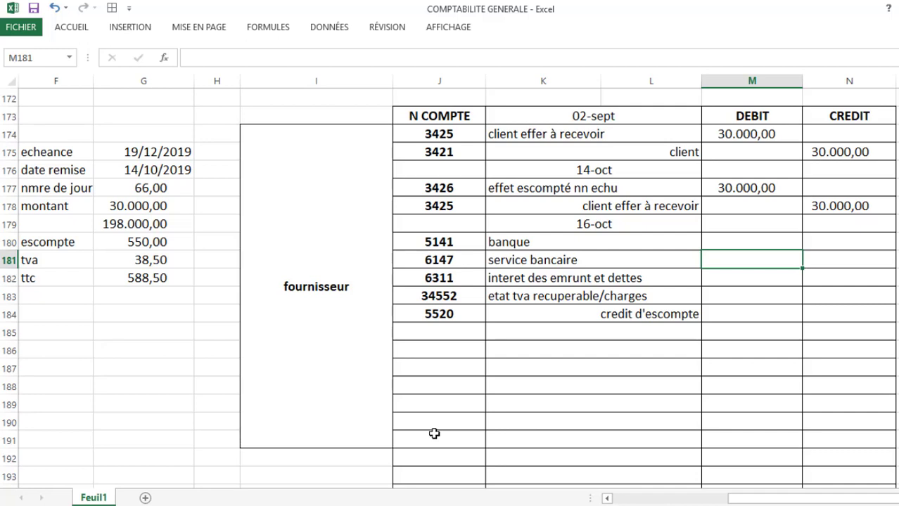
pyautogui.write('70')
pyautogui.press('Return')
pyautogui.press('Down')
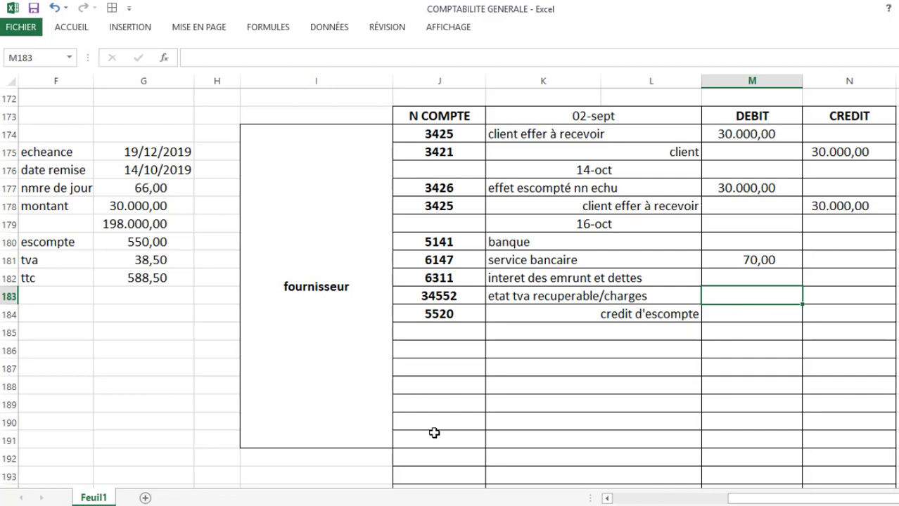
pyautogui.press('Up')
pyautogui.write('550')
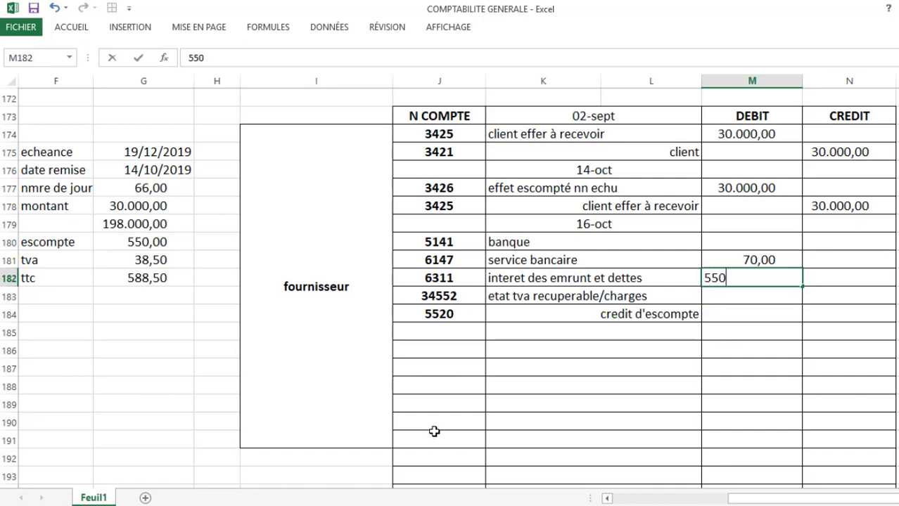
pyautogui.press('Return')
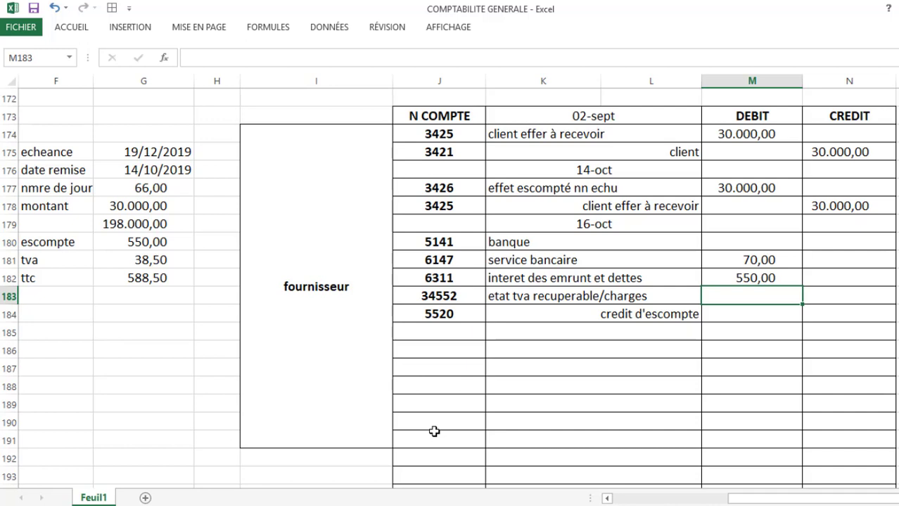
pyautogui.write('38,5')
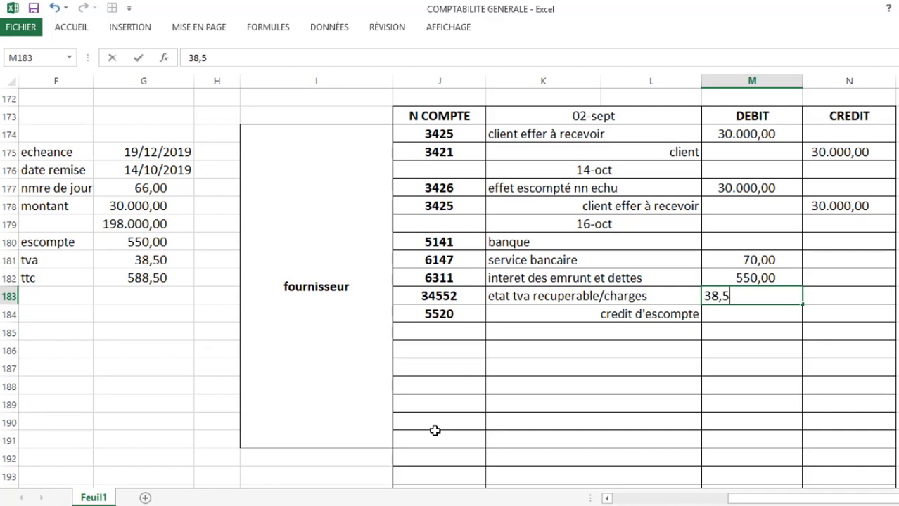
pyautogui.hotkey('ctrl', 'Return')
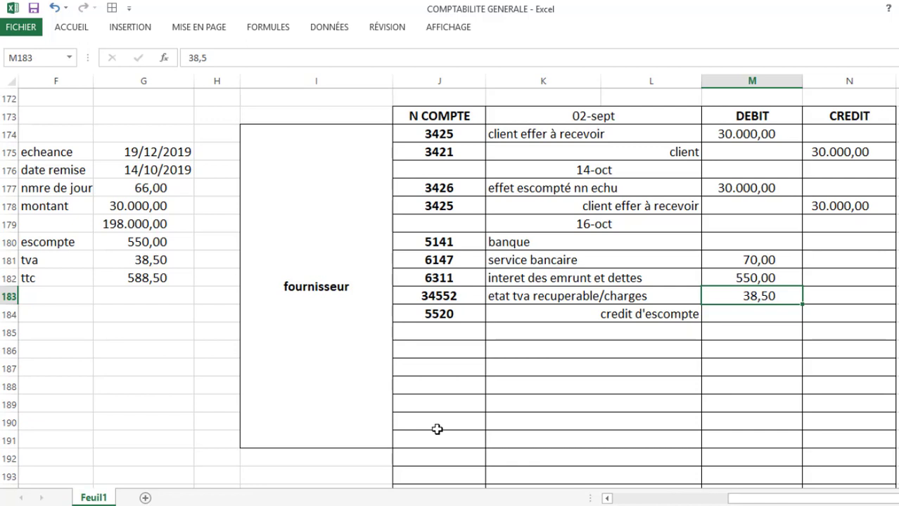
pyautogui.press('BackSpace')
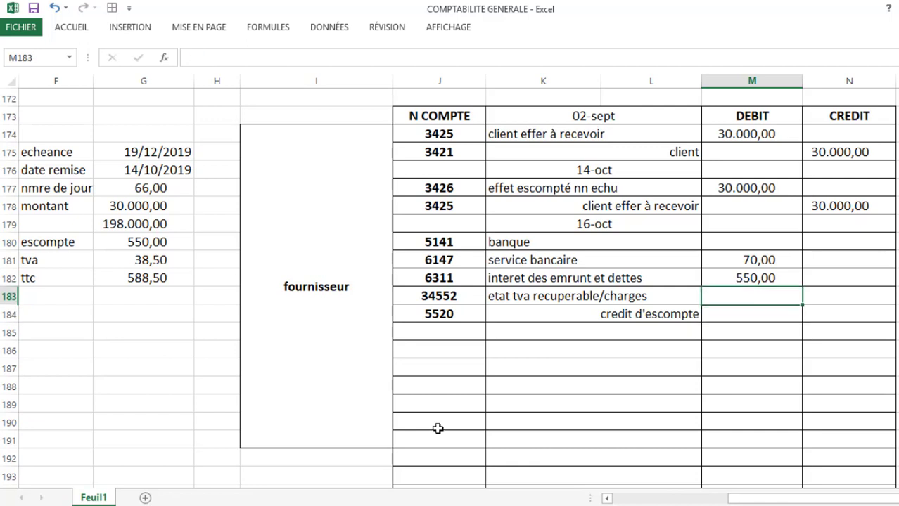
# Calculate the VAT on the bank commission in M183 as 70*0,07.
pyautogui.write('+')
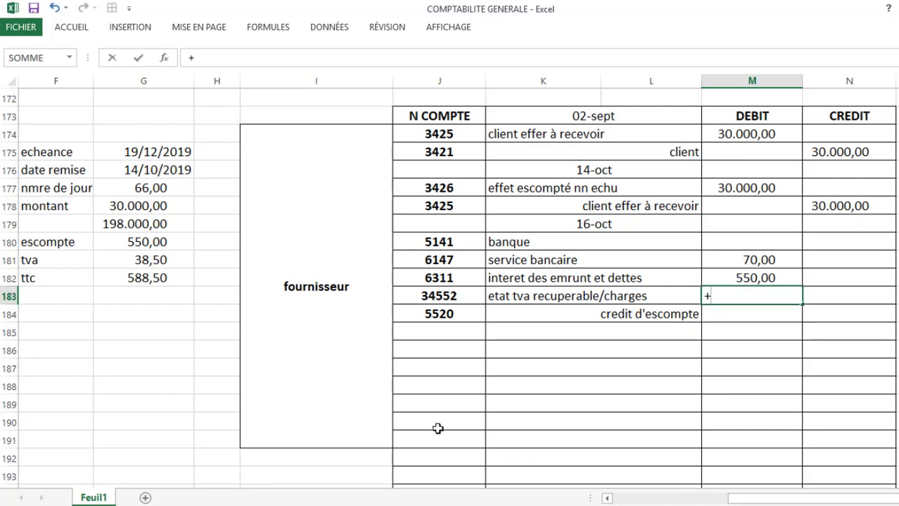
pyautogui.write('70*0,07')
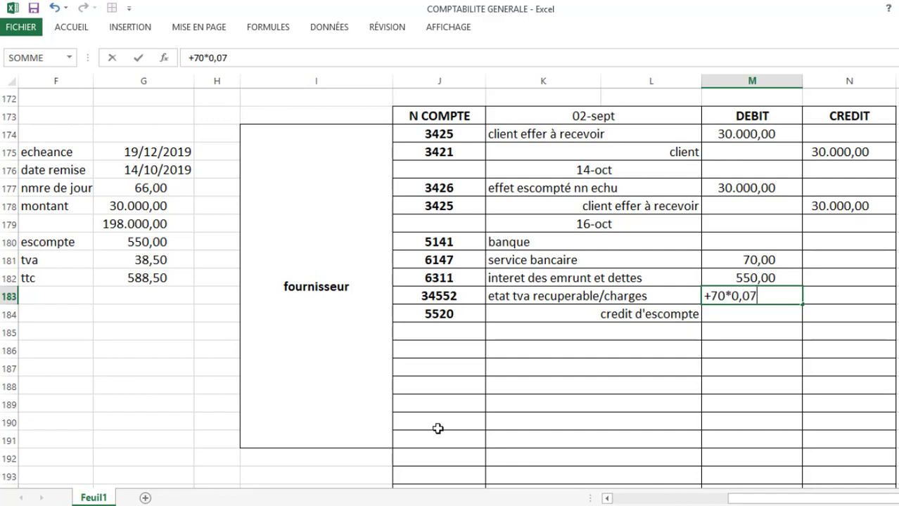
pyautogui.press('Return')
pyautogui.press('Up')
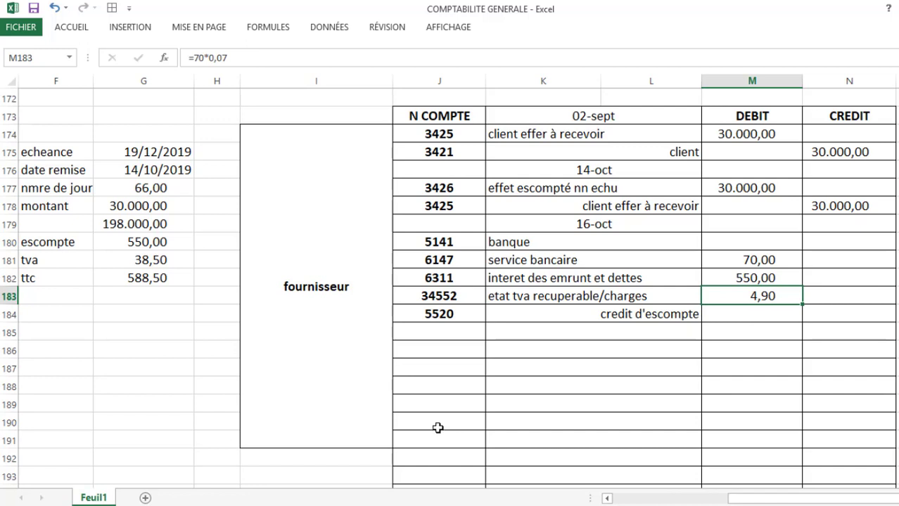
# Set the recoverable VAT debit in M183 to 4,9+38,5 and enter the 30000 credit for credit d'escompte in N184.
pyautogui.write('+')
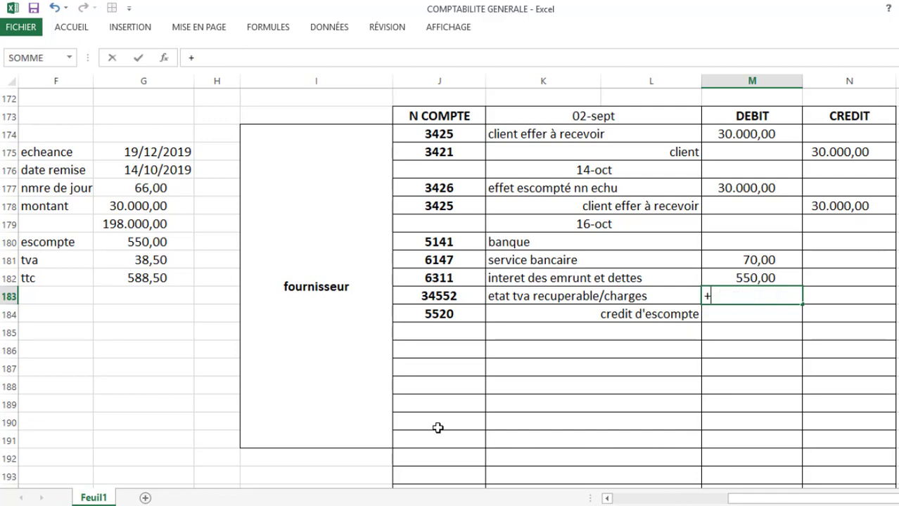
pyautogui.write('4,9+38,5')
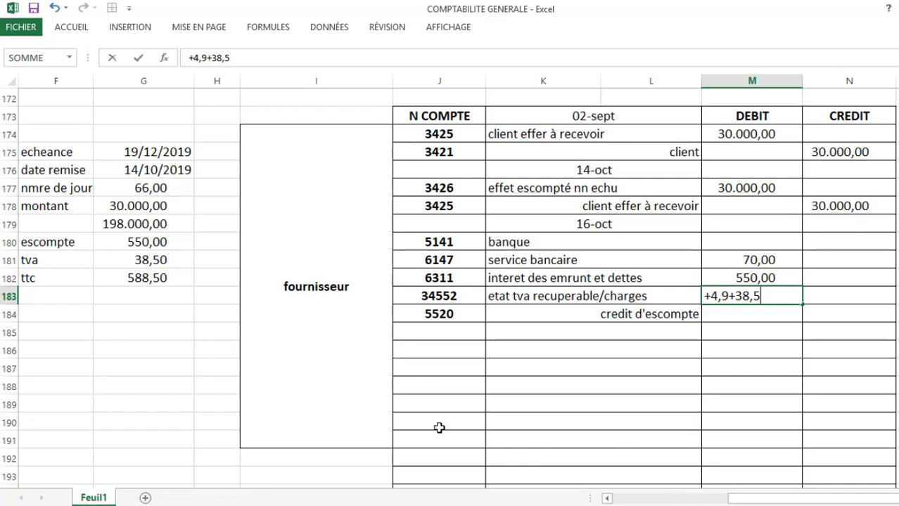
pyautogui.press('Return')
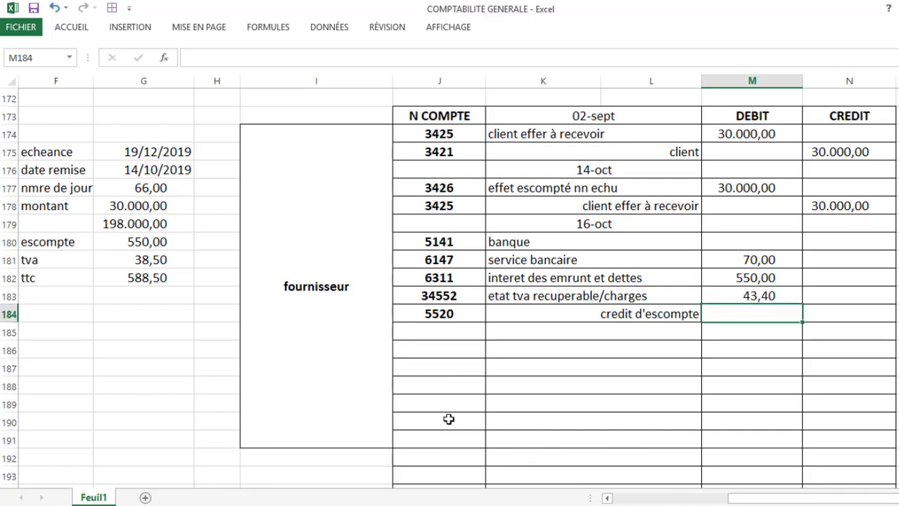
pyautogui.press('Right')
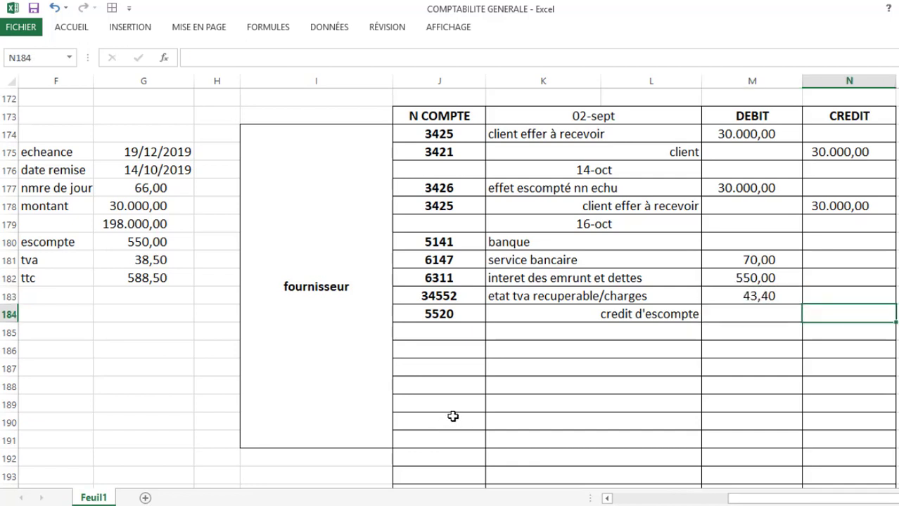
pyautogui.write('30000')
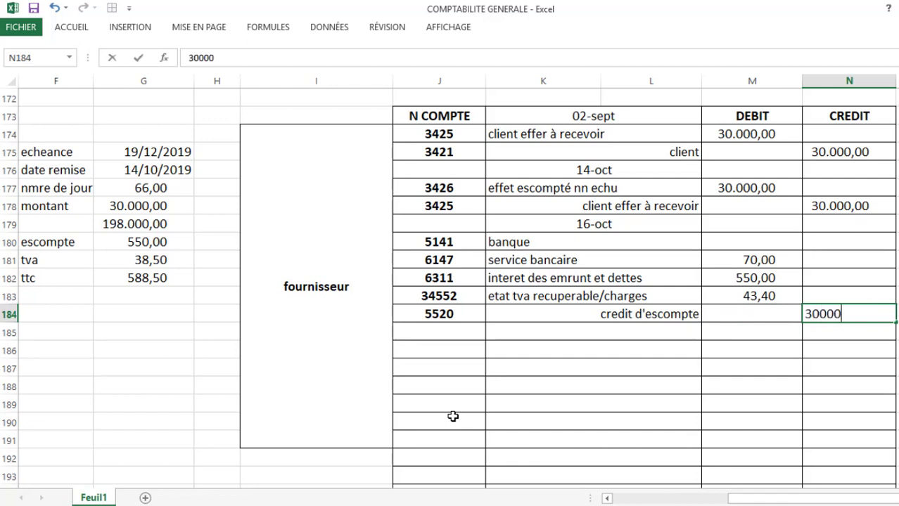
pyautogui.press('Left')
# Calculate the banque debit in M180 as 30000 minus the charges in M181, M182 and M183.
pyautogui.press('Up')
pyautogui.press('Up')
pyautogui.press('Up')
pyautogui.press('Up')
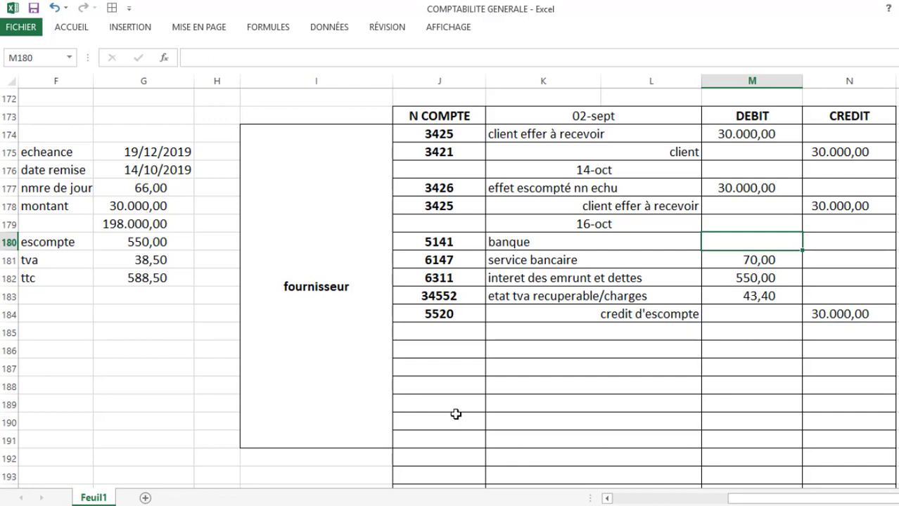
pyautogui.write('+3')
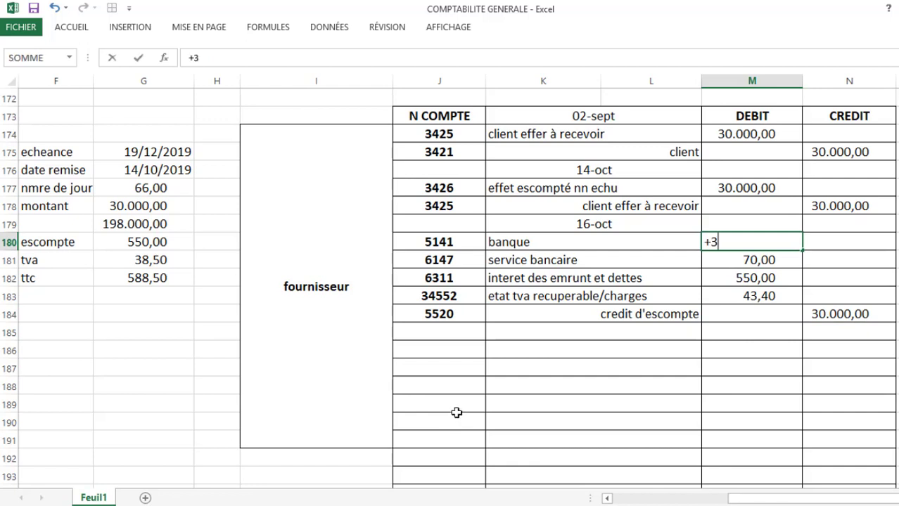
pyautogui.write('0000')
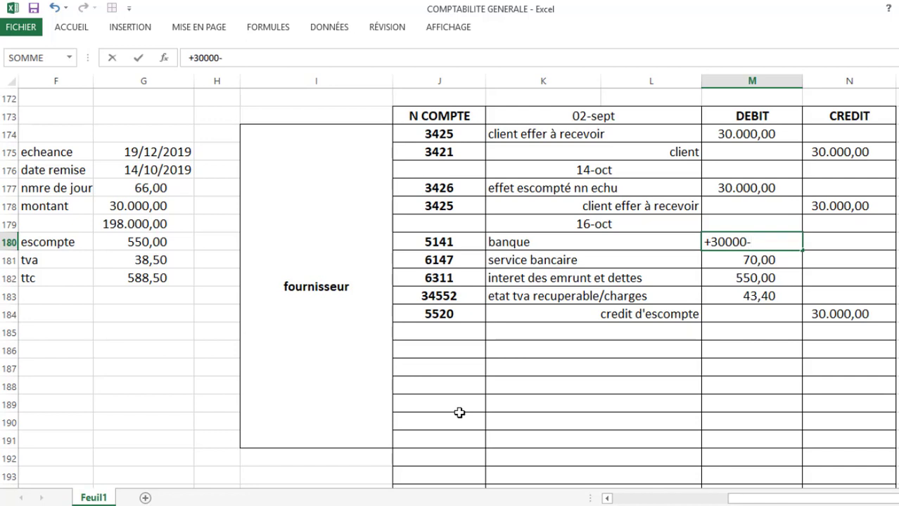
pyautogui.write('-')
pyautogui.press('Down')
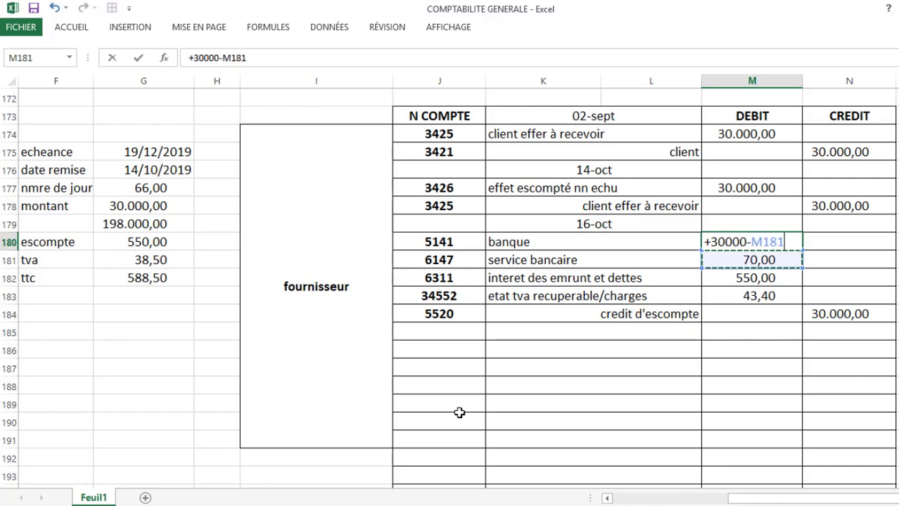
pyautogui.write('-')
pyautogui.press('Down')
pyautogui.press('Down')
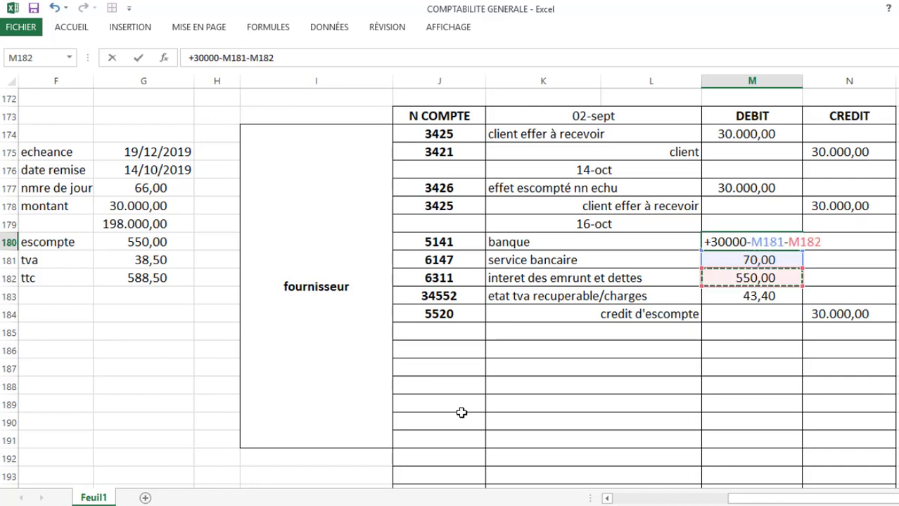
pyautogui.write('-')
pyautogui.press('Down')
pyautogui.press('Down')
pyautogui.press('Down')
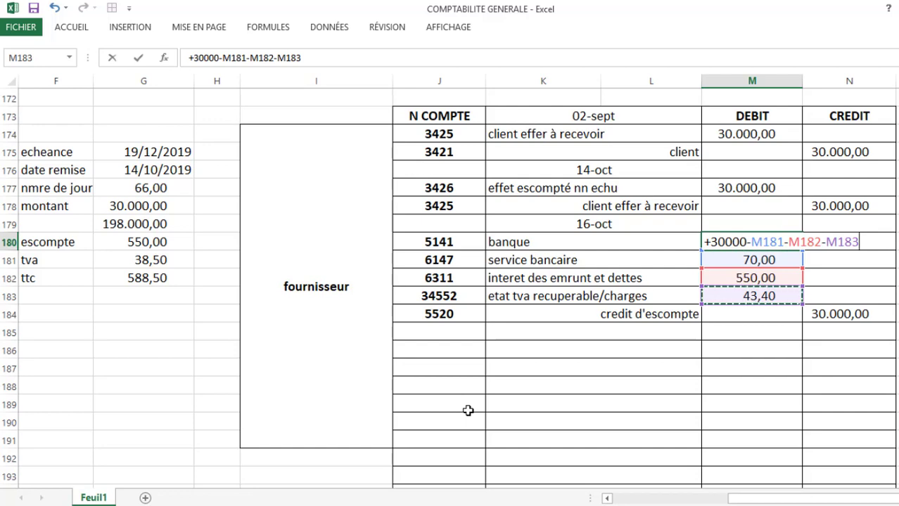
pyautogui.press('Return')
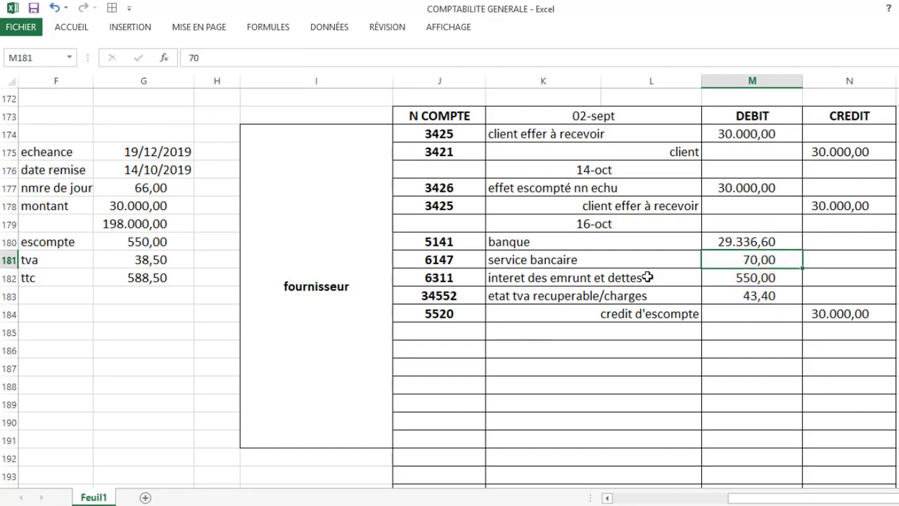
pyautogui.click(757, 243)
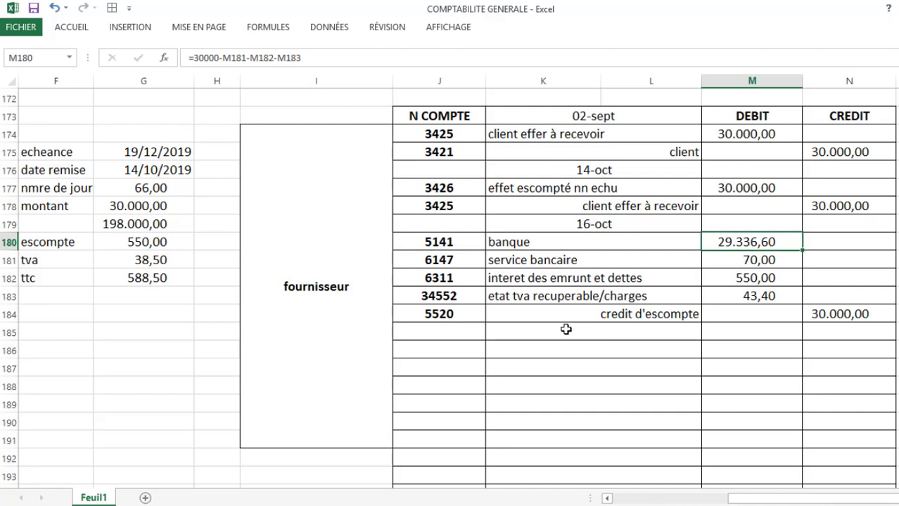
# Check the due date in the Exercise 3 image, and enter 19/12 centred in K185 as the date of a new journal entry.
pyautogui.hotkey('alt', 'Tab')
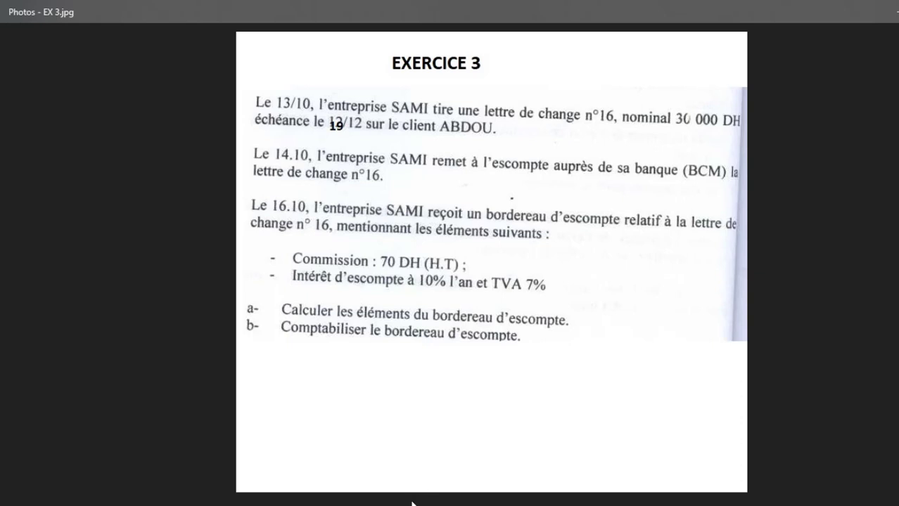
pyautogui.hotkey('alt', 'Tab')
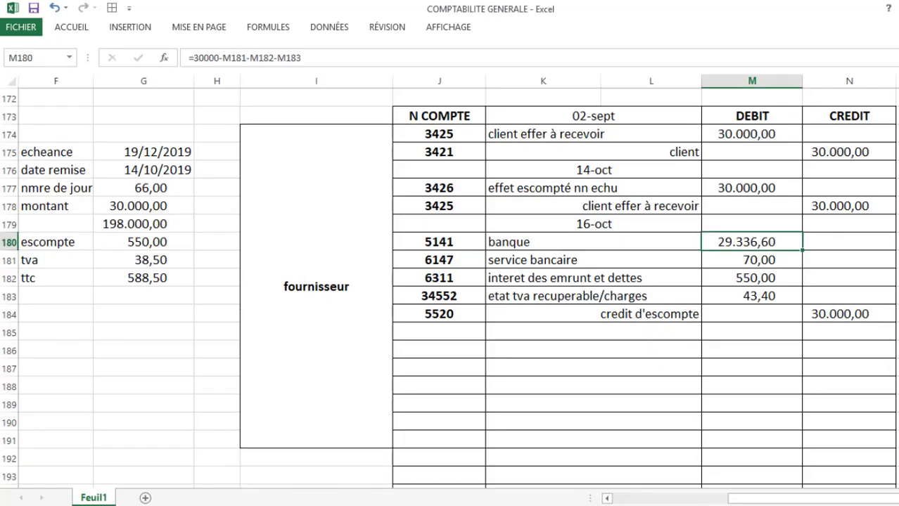
pyautogui.click(562, 336)
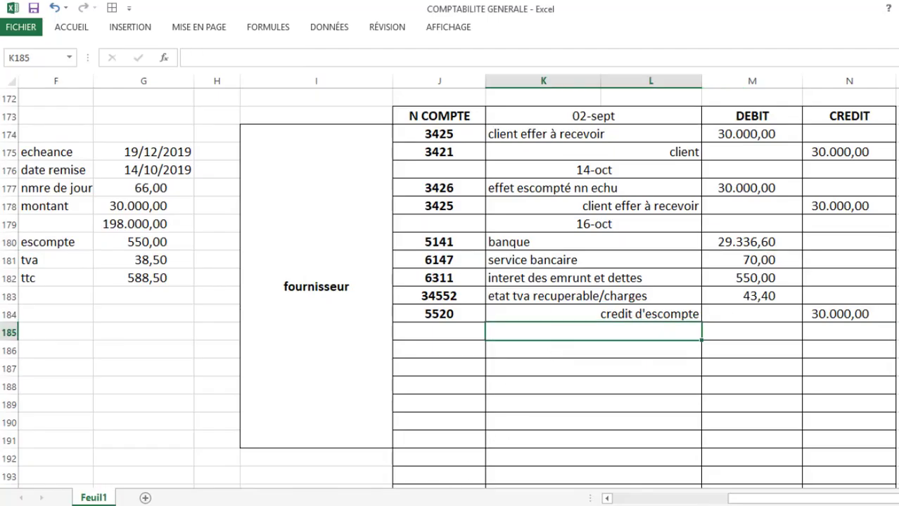
pyautogui.write('19/12')
pyautogui.press('Return')
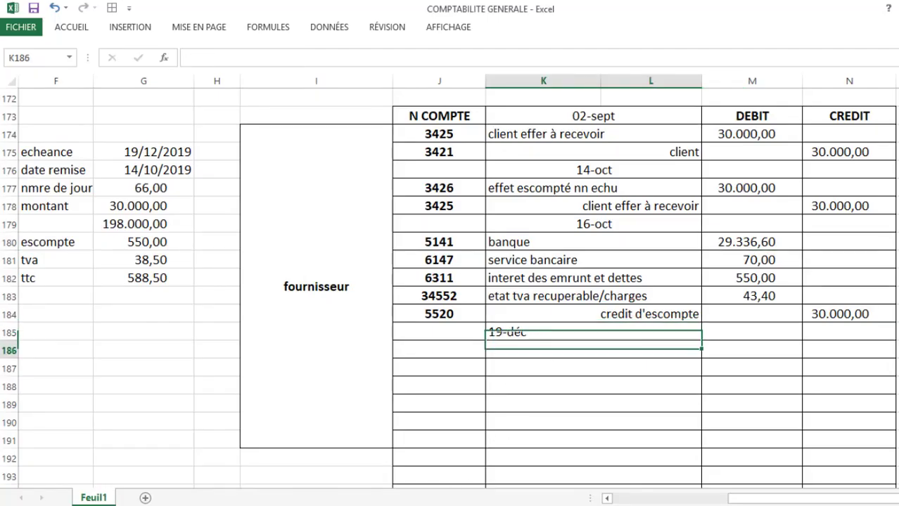
pyautogui.click(567, 336)
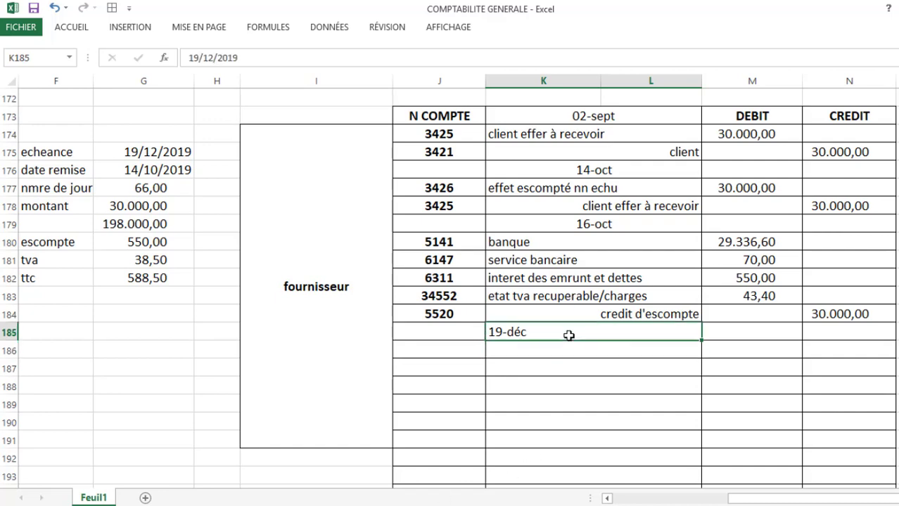
pyautogui.click(71, 28)
pyautogui.click(245, 74)
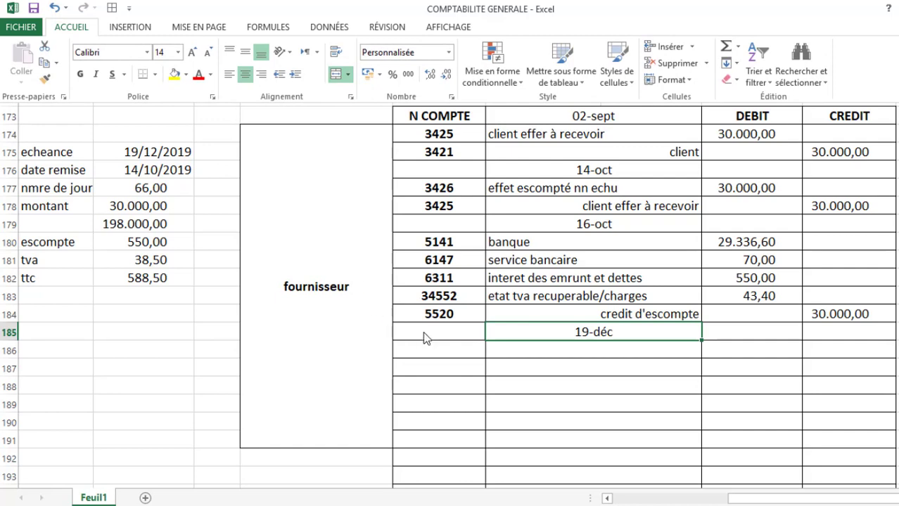
# Enter account numbers 5520 in J186 and 3426 in J187 under the 19-déc date.
pyautogui.click(453, 345)
pyautogui.click(452, 350)
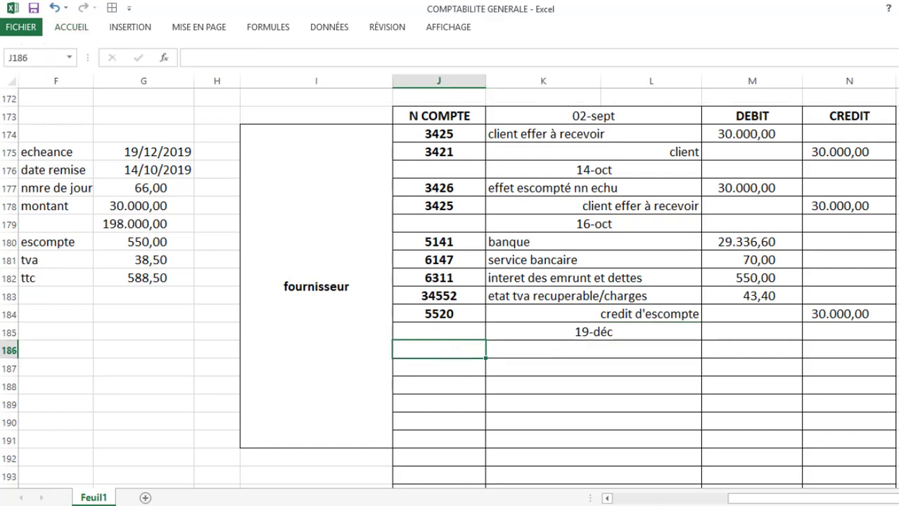
pyautogui.click(571, 311)
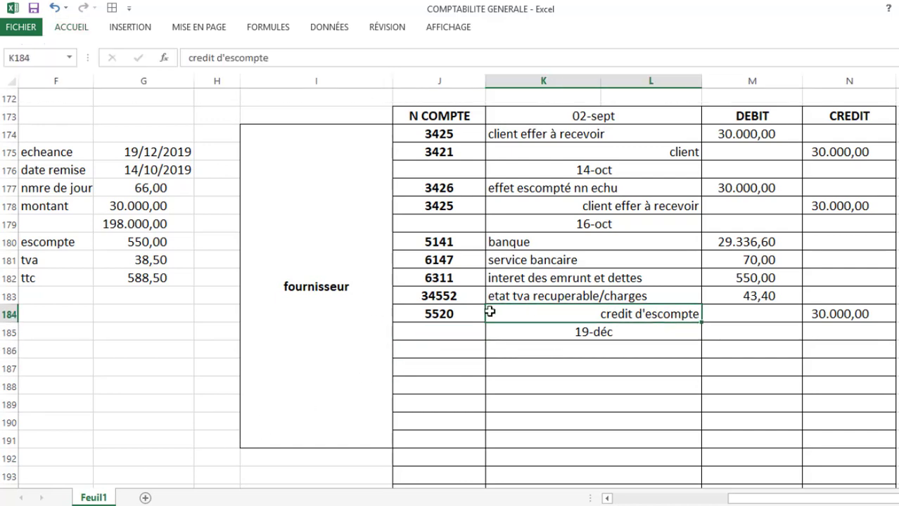
pyautogui.moveTo(464, 313); pyautogui.dragTo(532, 314)
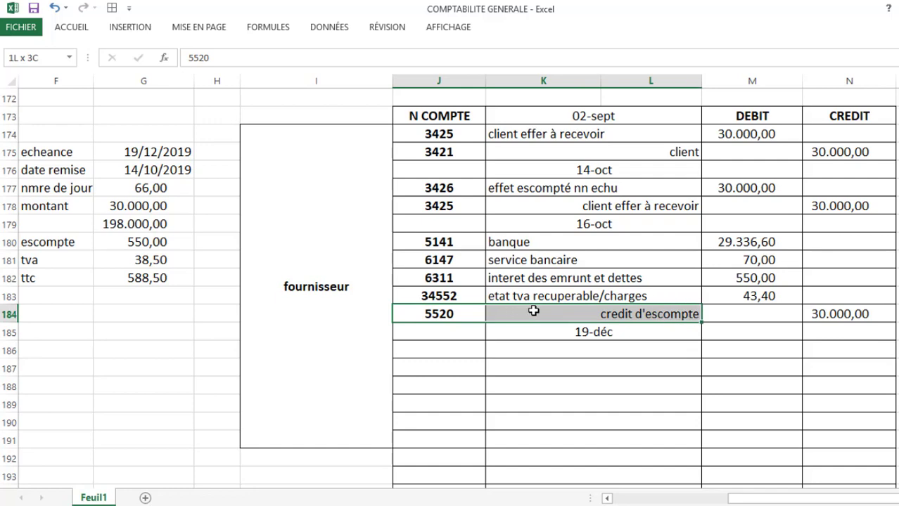
pyautogui.click(448, 346)
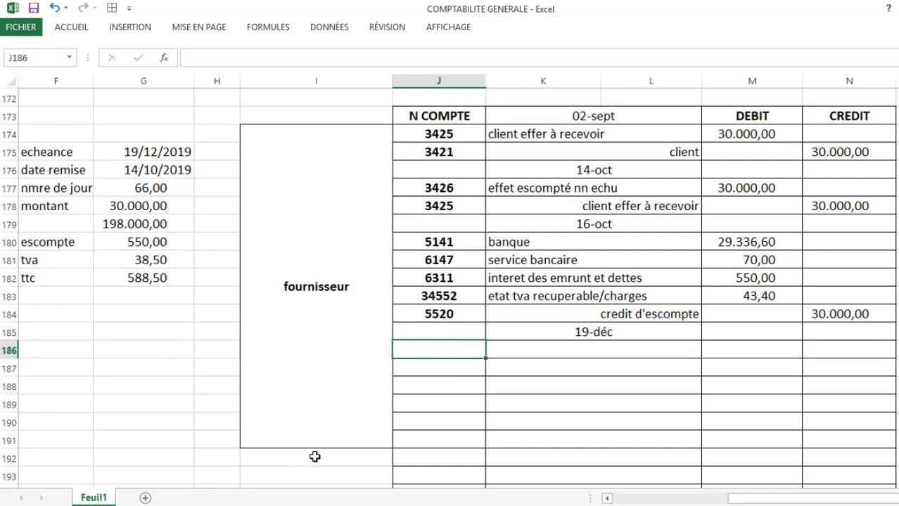
pyautogui.write('55')
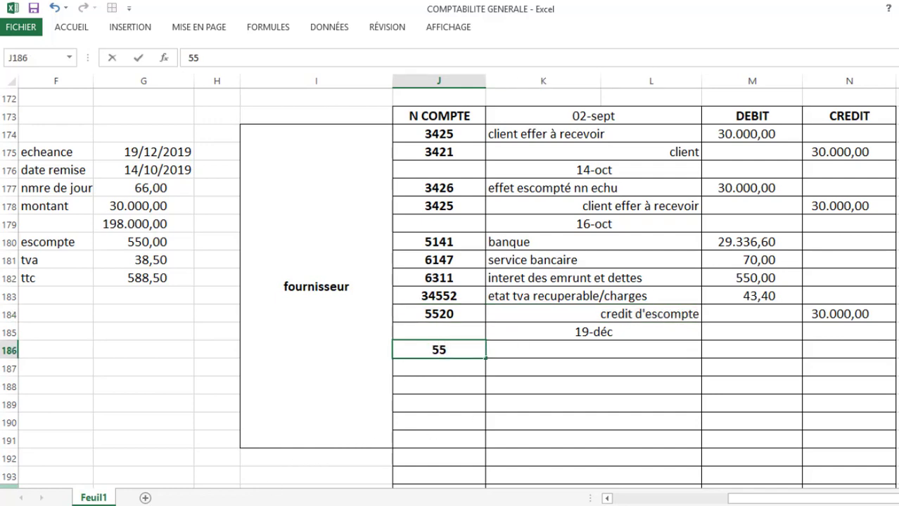
pyautogui.write('20')
pyautogui.press('Tab')
pyautogui.press('Down')
pyautogui.press('Left')
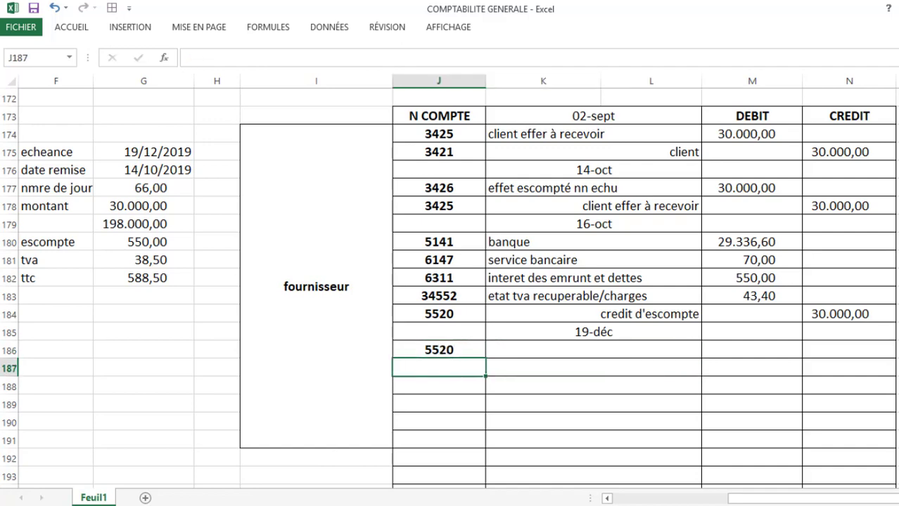
pyautogui.write('3426')
pyautogui.press('Tab')
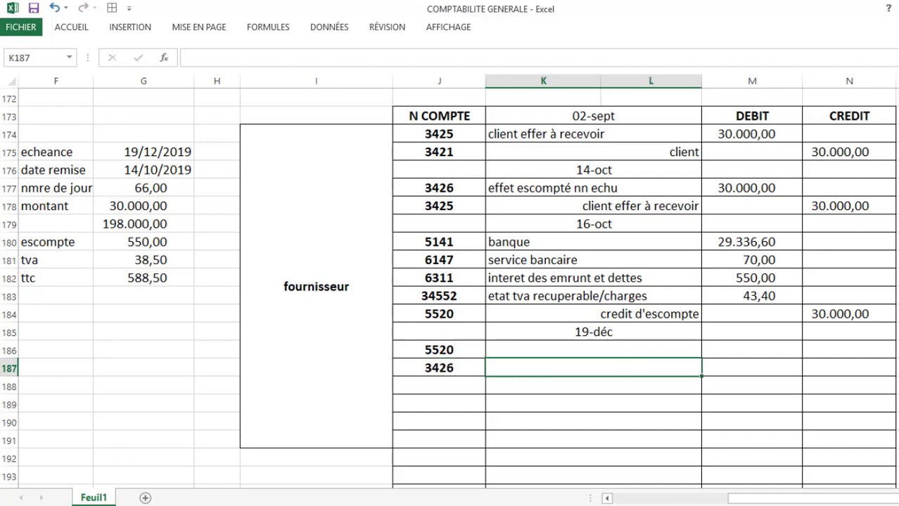
# Copy the label effet escompté nn echu from K177 into K187 and credit d'escompte from K184 into K186.
pyautogui.click(524, 192)
pyautogui.hotkey('ctrl', 'c')
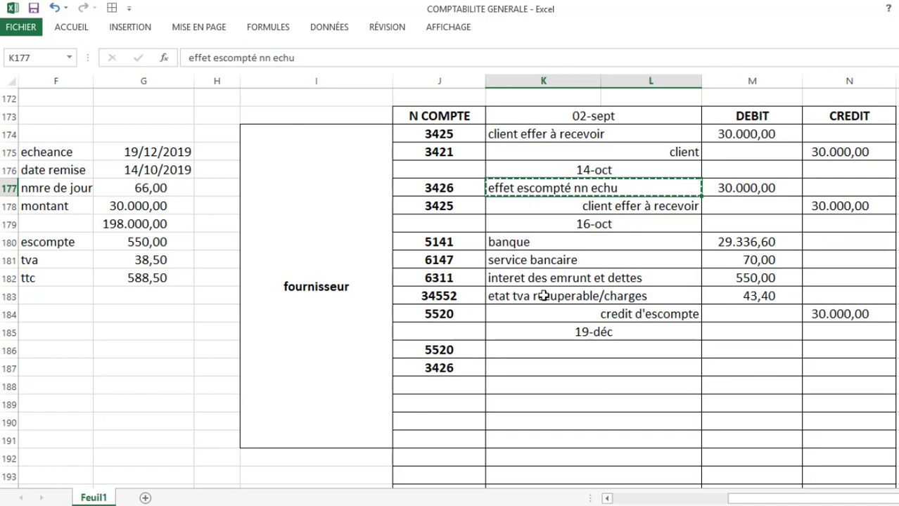
pyautogui.click(545, 364)
pyautogui.hotkey('ctrl', 'v')
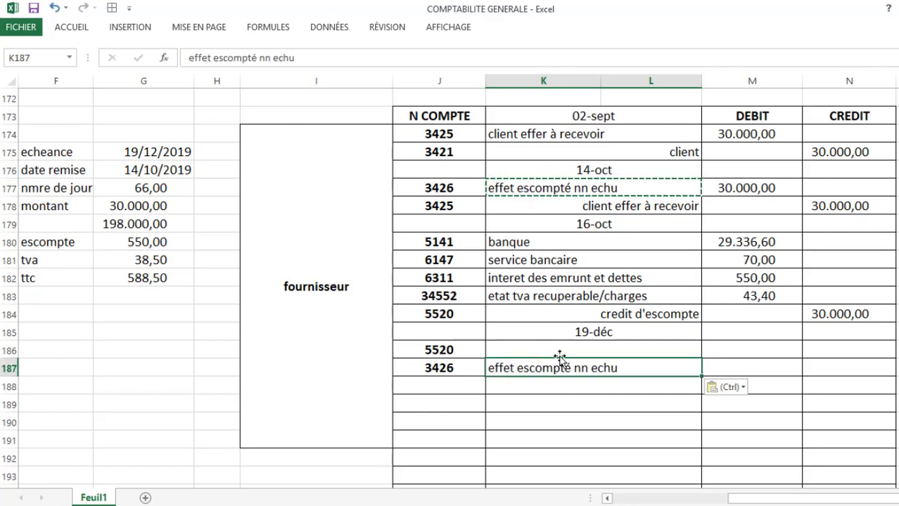
pyautogui.click(600, 312)
pyautogui.hotkey('ctrl', 'c')
pyautogui.click(584, 349)
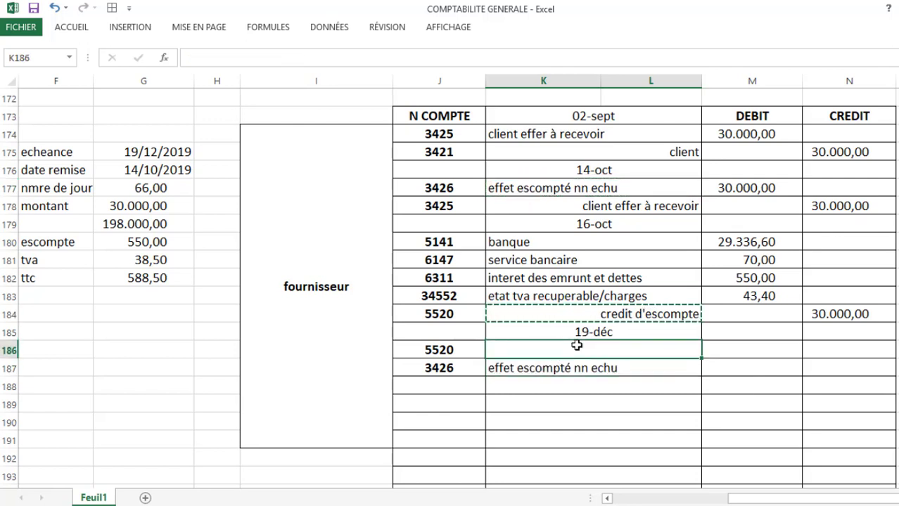
pyautogui.hotkey('ctrl', 'v')
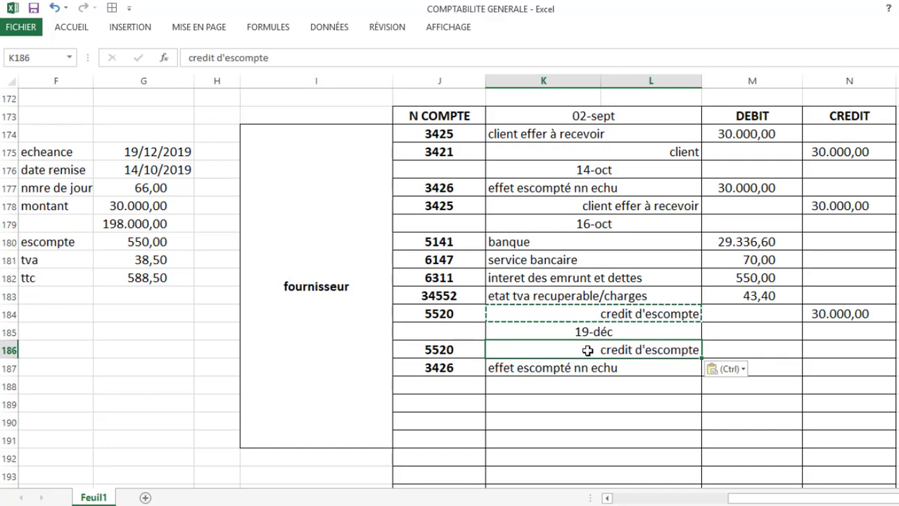
pyautogui.press('Escape')
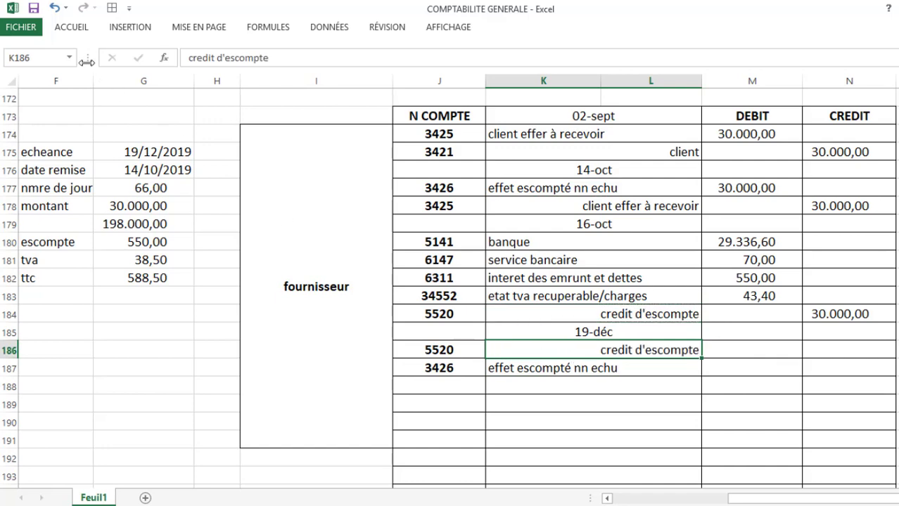
# Left-align the credit d'escompte label in K186 and right-align effet escompté nn echu in K187.
pyautogui.click(73, 28)
pyautogui.click(230, 75)
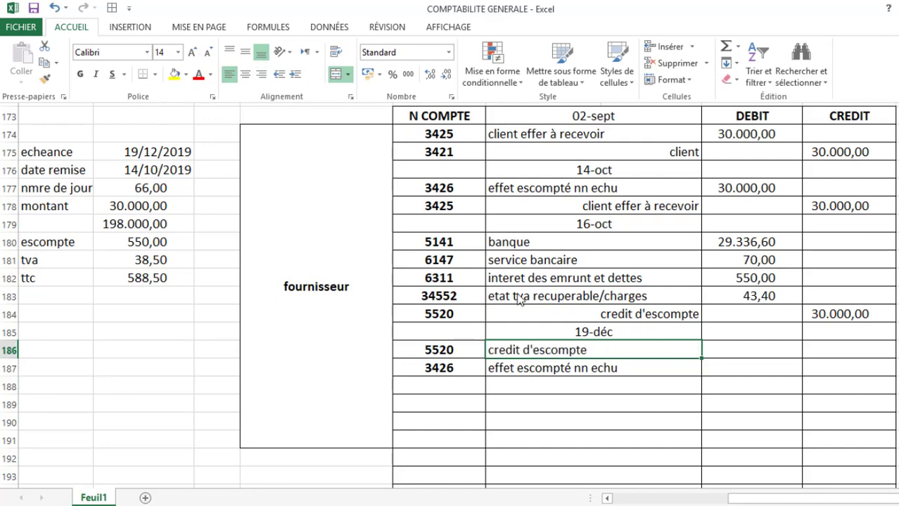
pyautogui.click(595, 371)
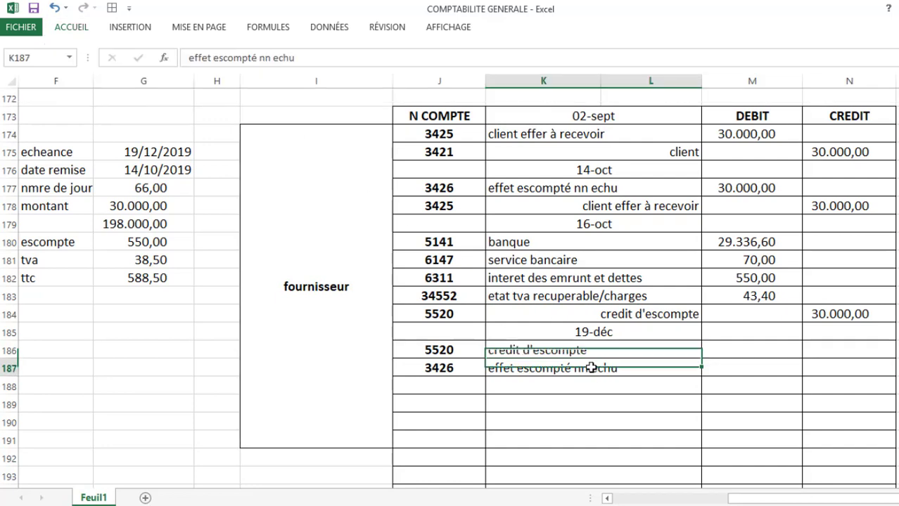
pyautogui.click(74, 28)
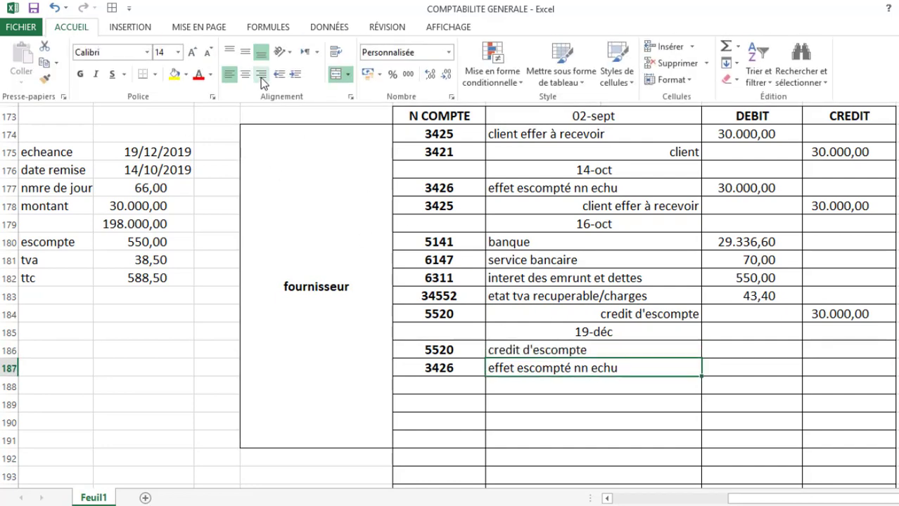
pyautogui.click(260, 74)
# Enter the 30000 debit for credit d'escompte in M186 and the 30000 credit for effet escompté nn echu in N187.
pyautogui.click(762, 361)
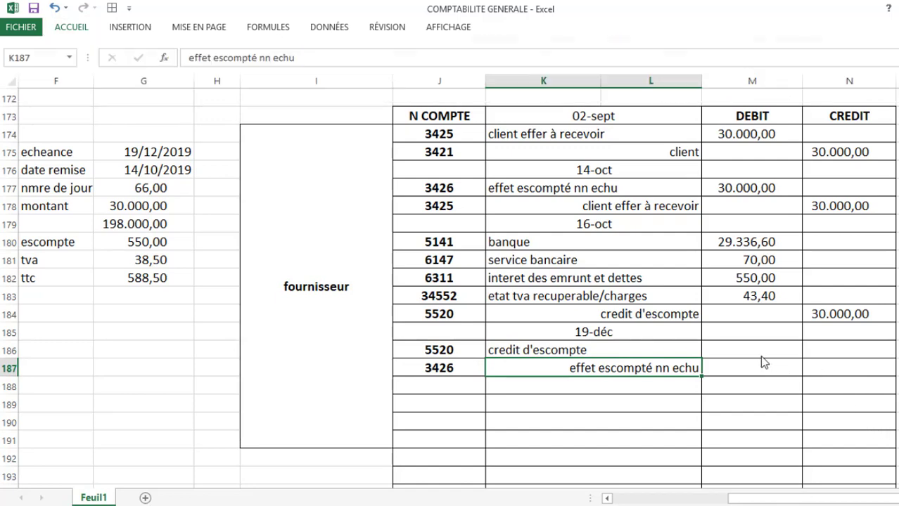
pyautogui.click(762, 351)
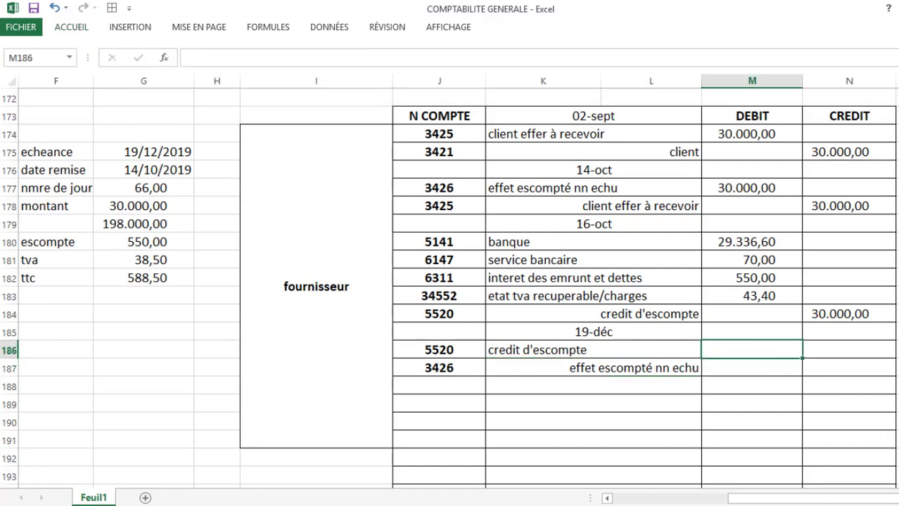
pyautogui.write('3')
pyautogui.write('0.000')
pyautogui.press('Return')
pyautogui.click(849, 368)
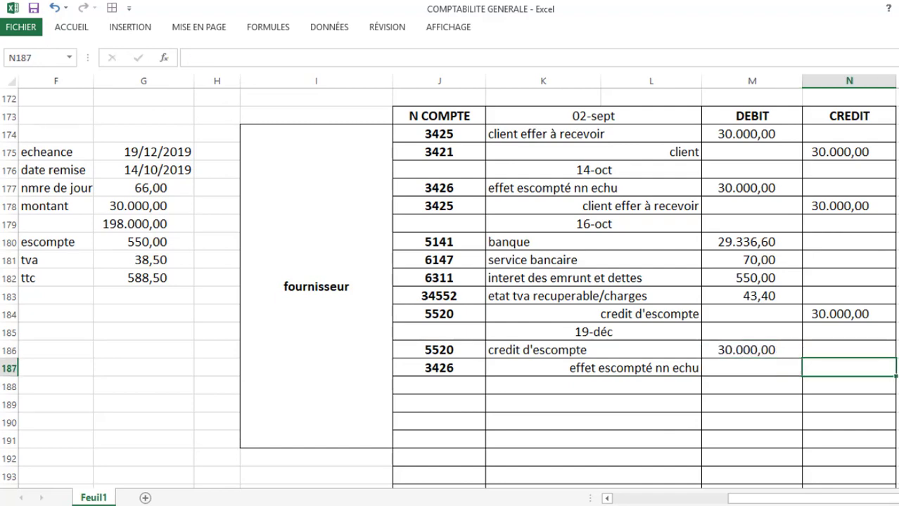
pyautogui.write('30000')
pyautogui.press('Return')
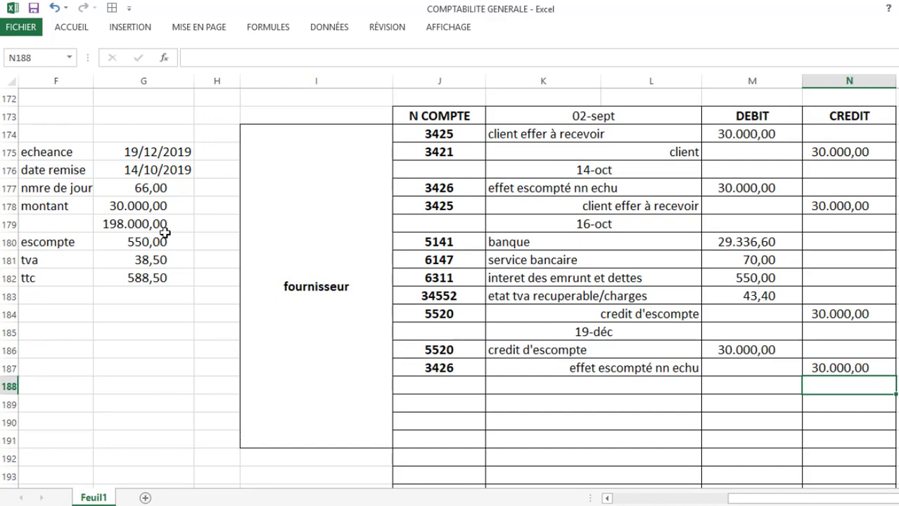
# Unmerge the fournisseur block in column I and merge and centre it again over I174:I187 only.
pyautogui.click(305, 155)
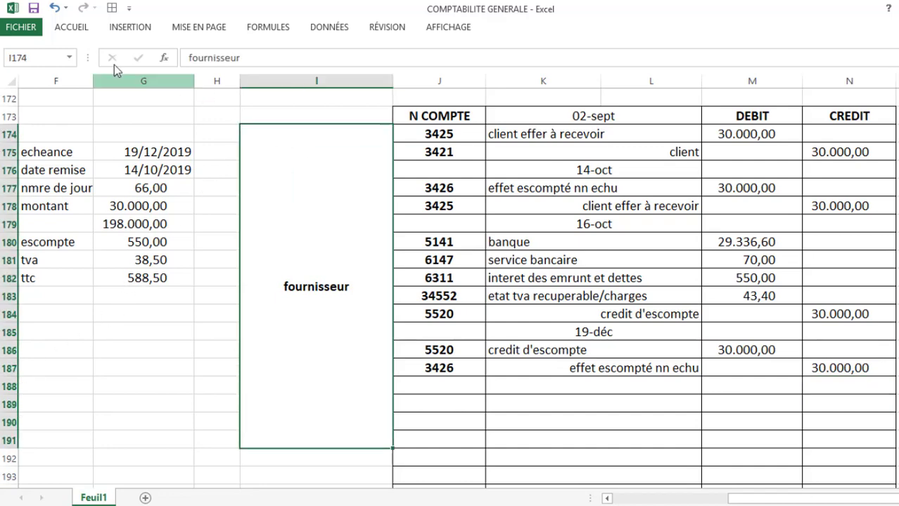
pyautogui.click(71, 29)
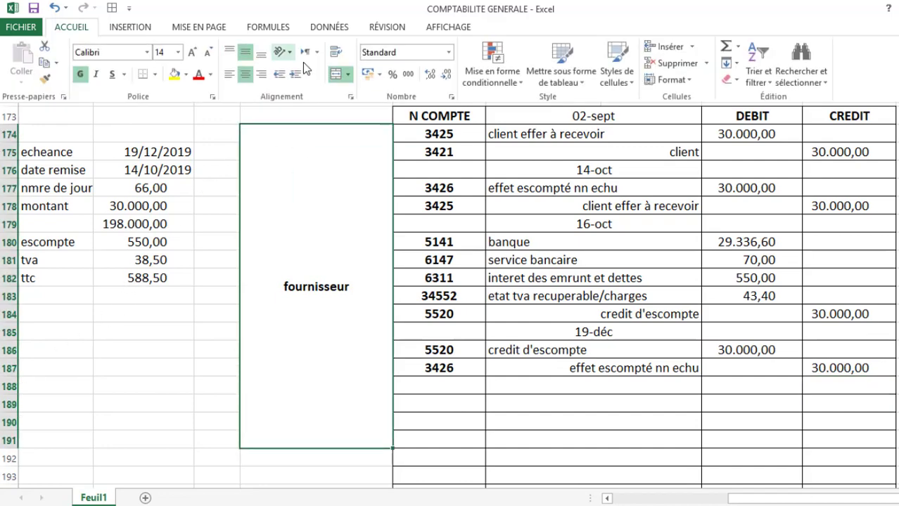
pyautogui.click(335, 75)
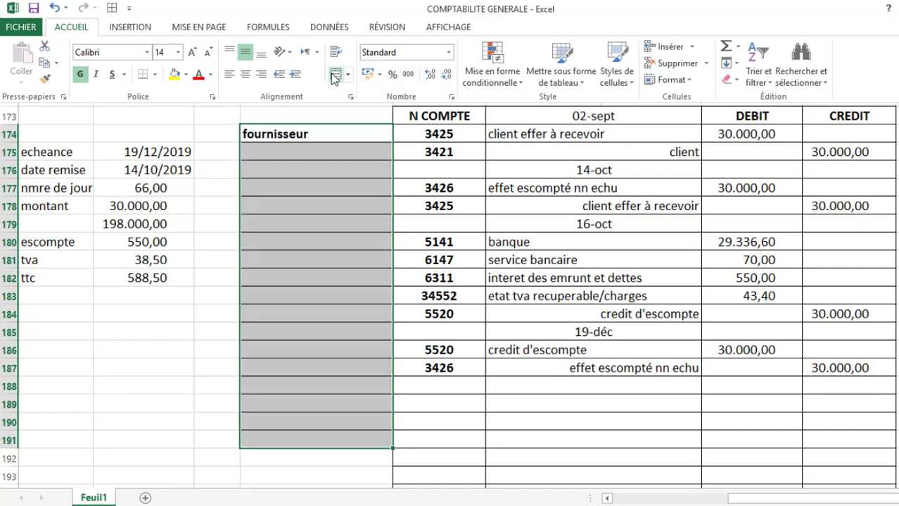
pyautogui.click(338, 137)
pyautogui.click(327, 138)
pyautogui.moveTo(331, 135); pyautogui.dragTo(343, 369)
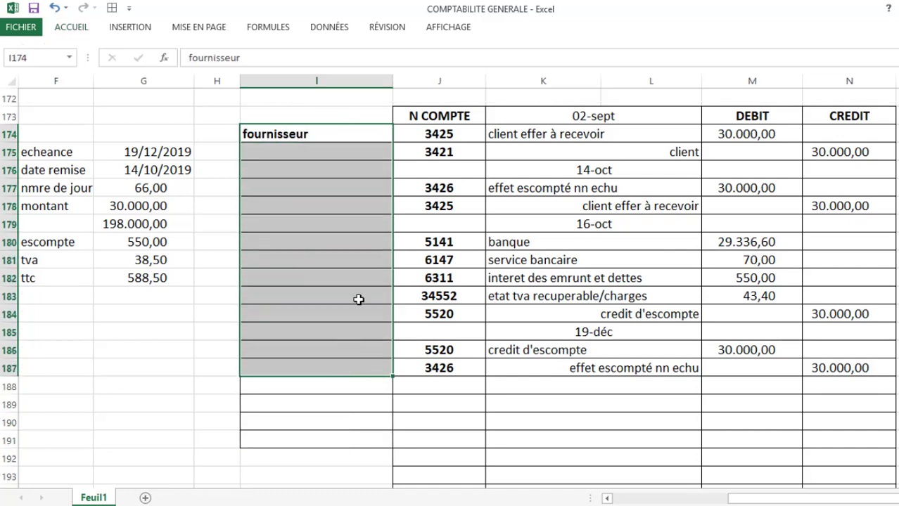
pyautogui.click(78, 32)
pyautogui.click(336, 74)
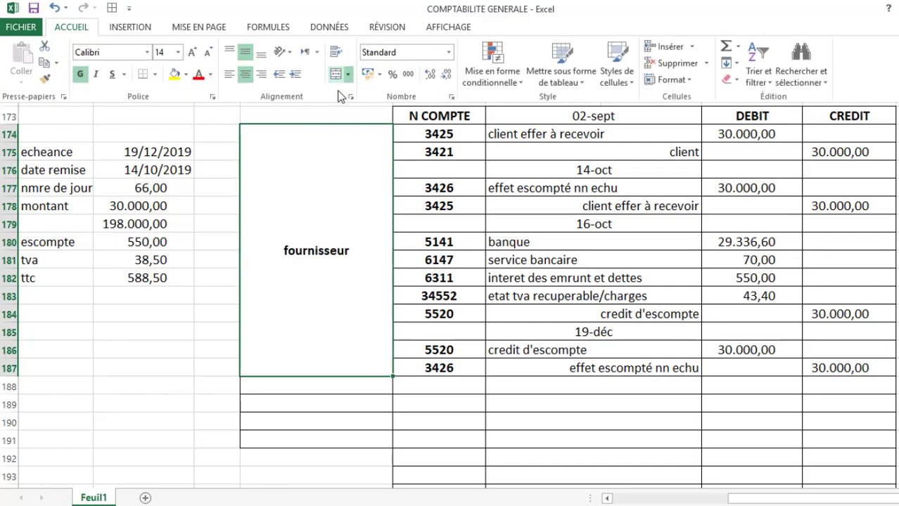
# Merge and centre I188:I193 below the fournisseur block and label it chez le client.
pyautogui.click(352, 383)
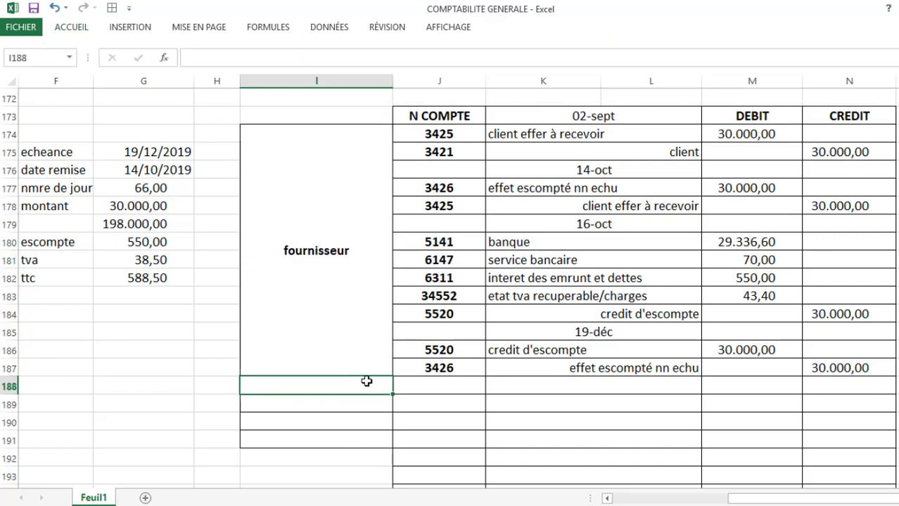
pyautogui.moveTo(367, 388); pyautogui.dragTo(359, 479)
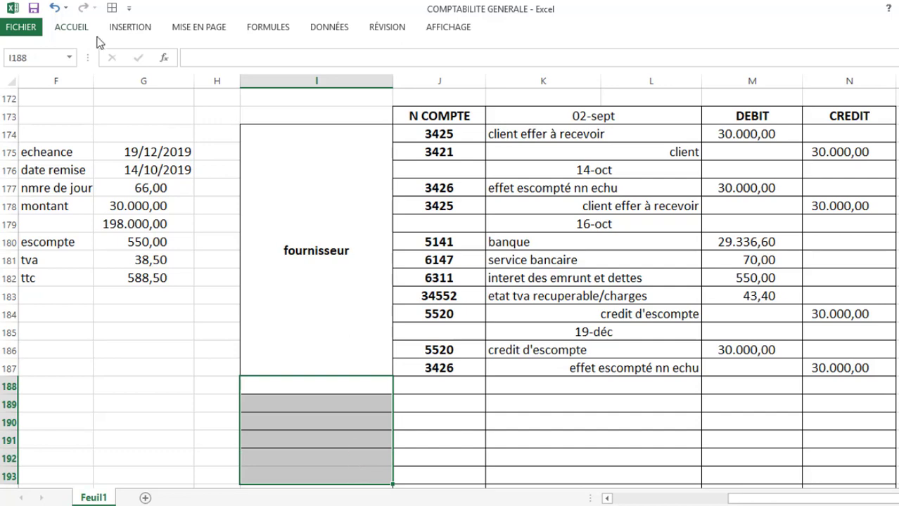
pyautogui.click(79, 28)
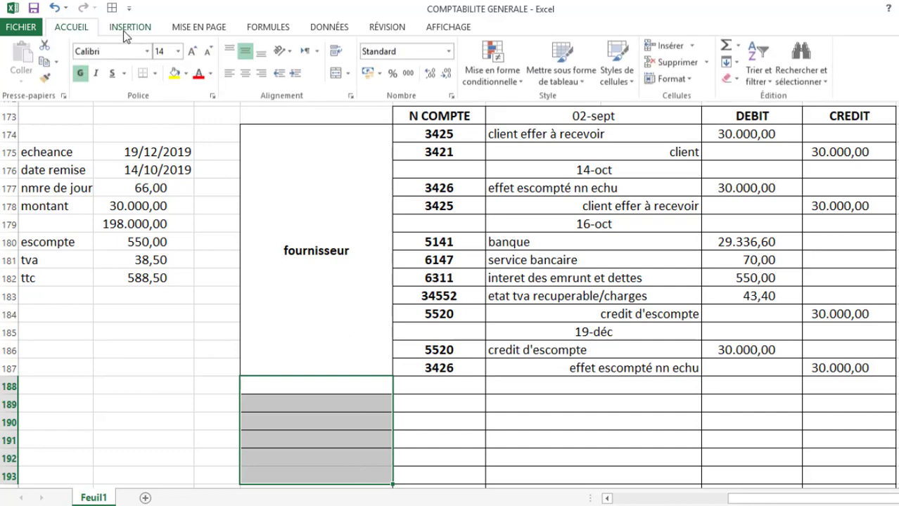
pyautogui.click(336, 76)
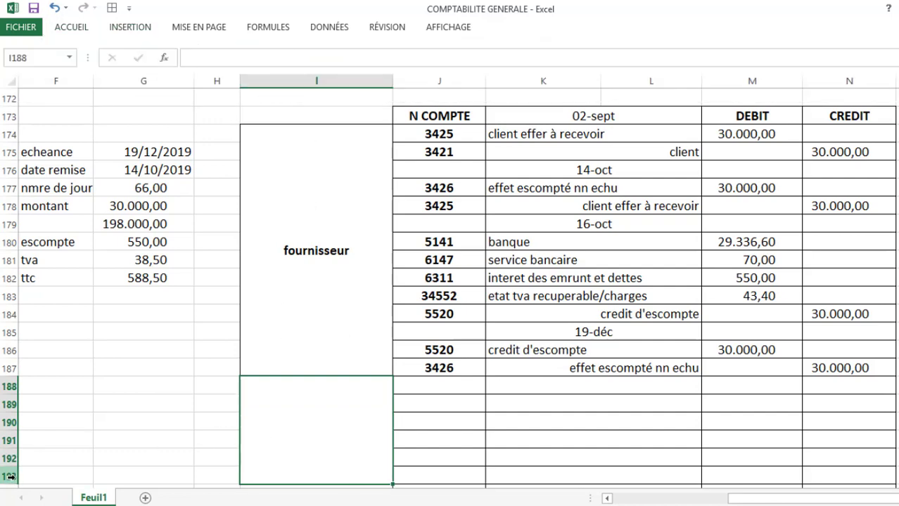
pyautogui.write('ch')
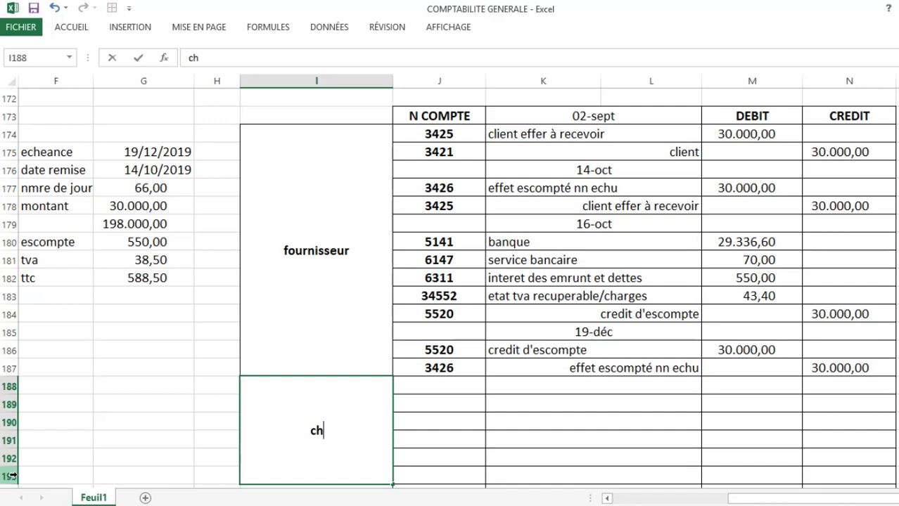
pyautogui.write('ez le')
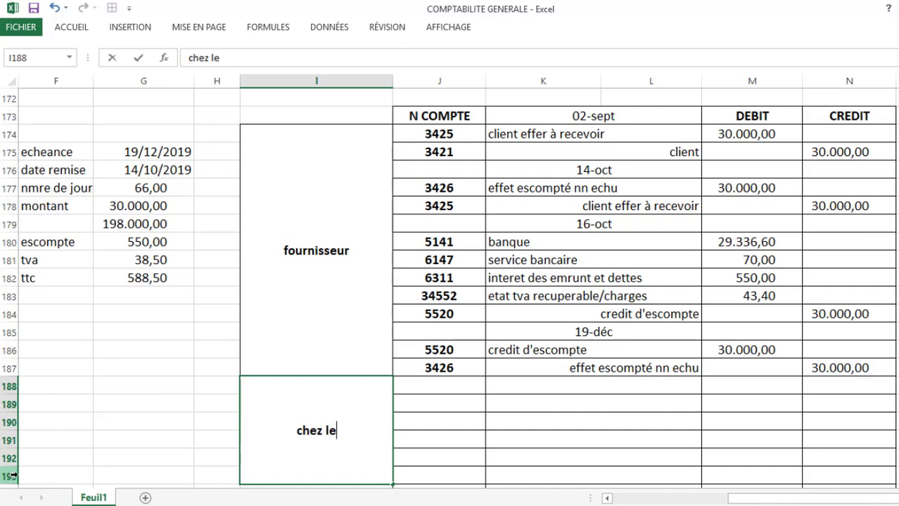
pyautogui.write(' client')
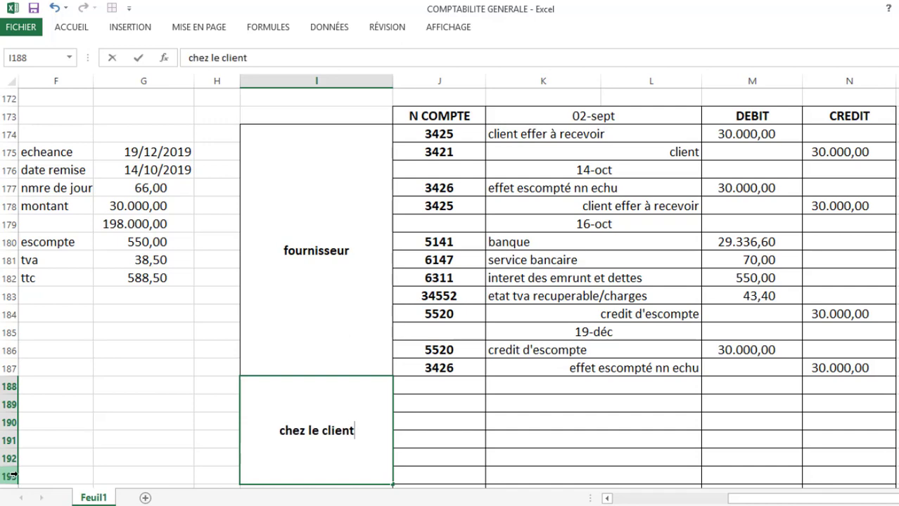
pyautogui.press('Return')
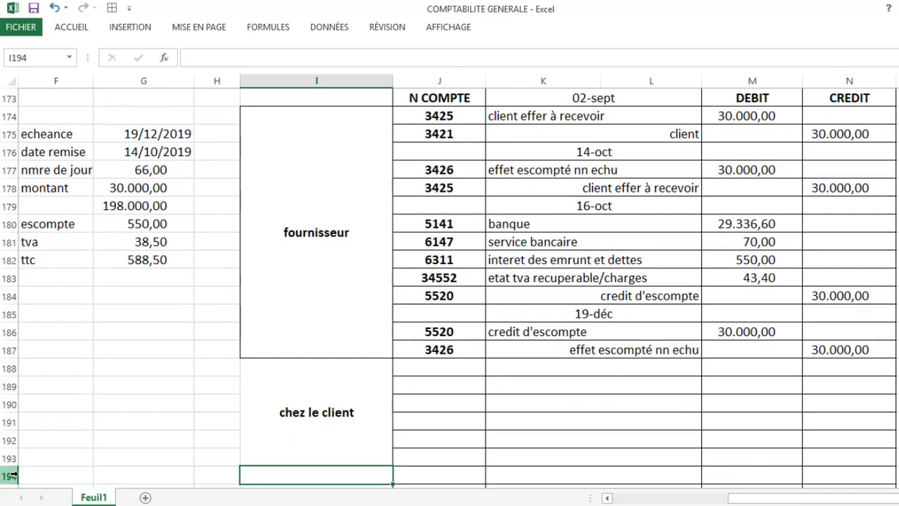
pyautogui.press('Up')
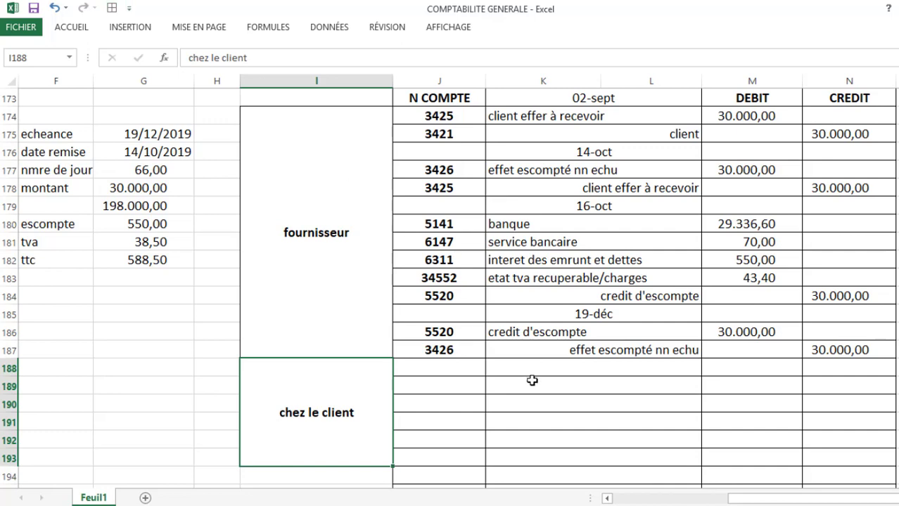
# Review the supplier's 02-sept entry and date the client's first entry 02/09 in K188.
pyautogui.click(511, 384)
pyautogui.click(451, 369)
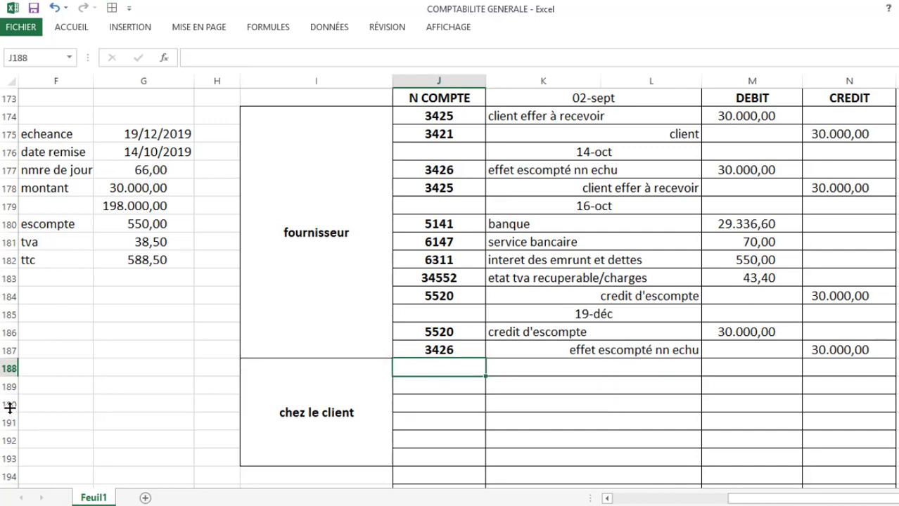
pyautogui.click(561, 370)
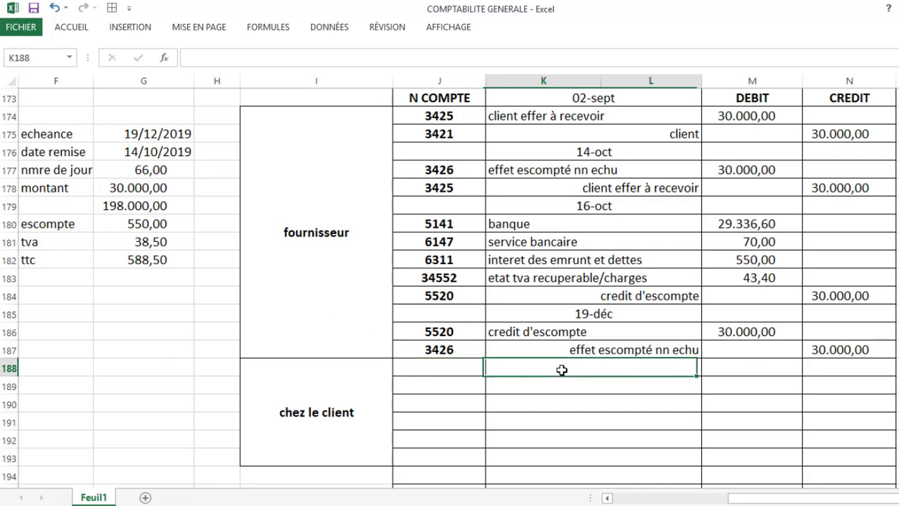
pyautogui.click(593, 99)
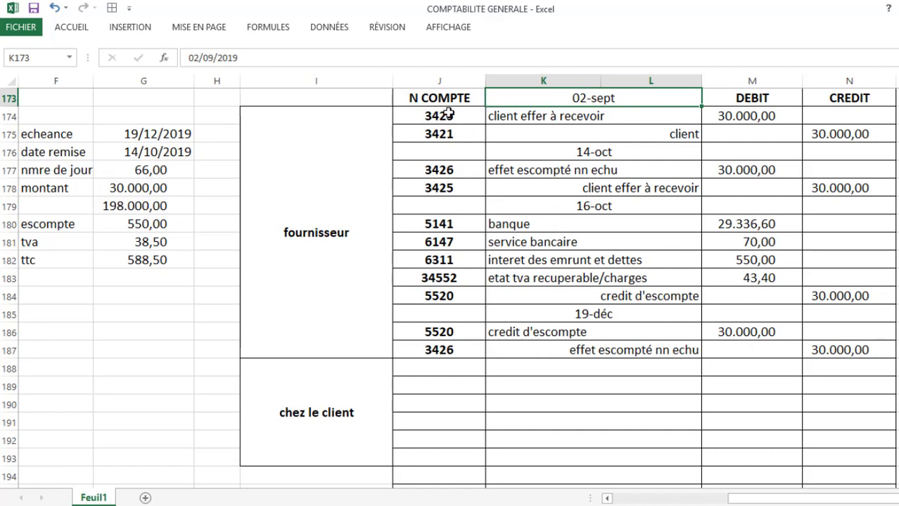
pyautogui.moveTo(446, 115); pyautogui.dragTo(581, 132)
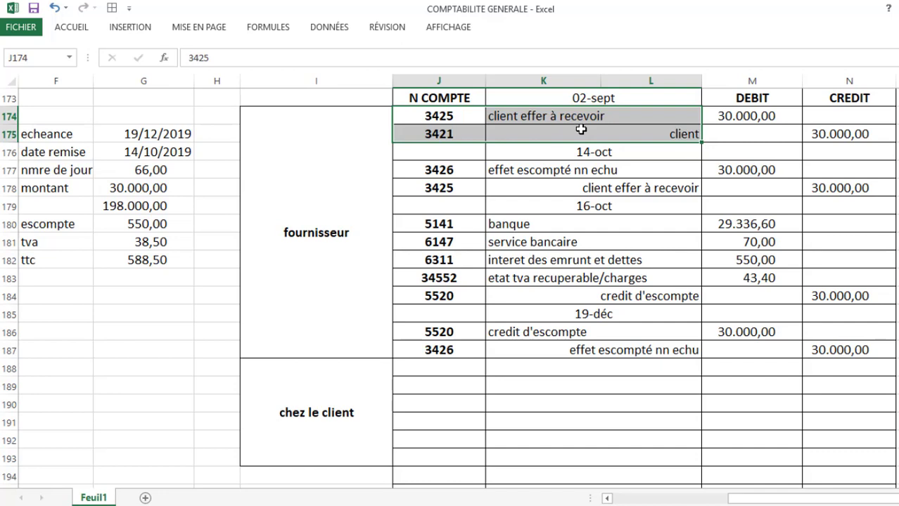
pyautogui.moveTo(467, 122); pyautogui.dragTo(525, 118)
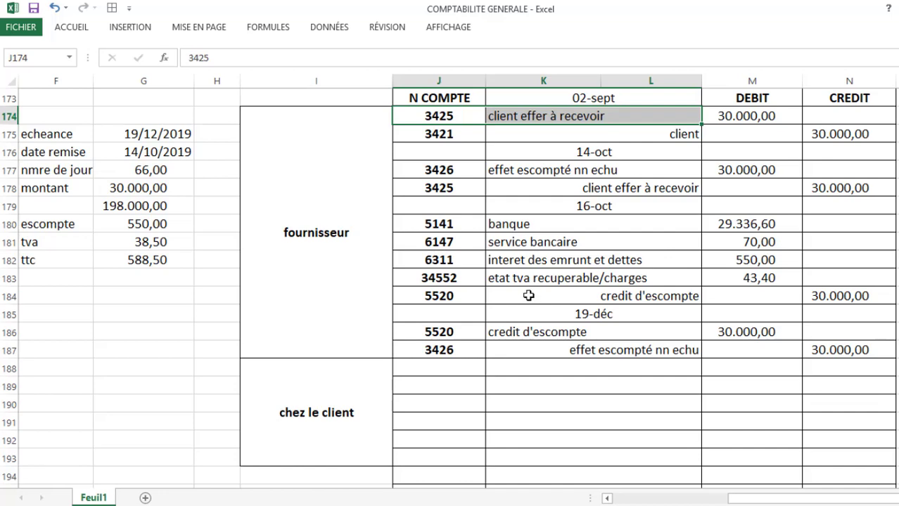
pyautogui.click(521, 367)
pyautogui.write('02/09')
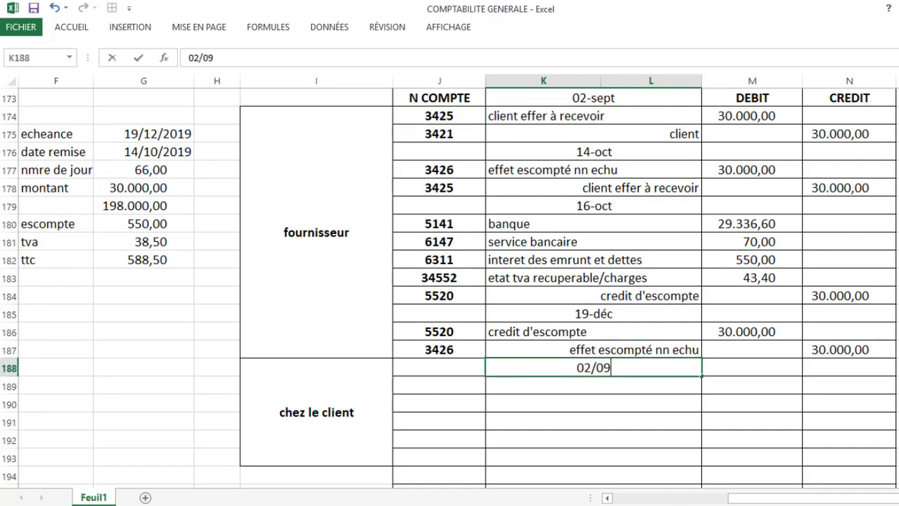
pyautogui.press('Return')
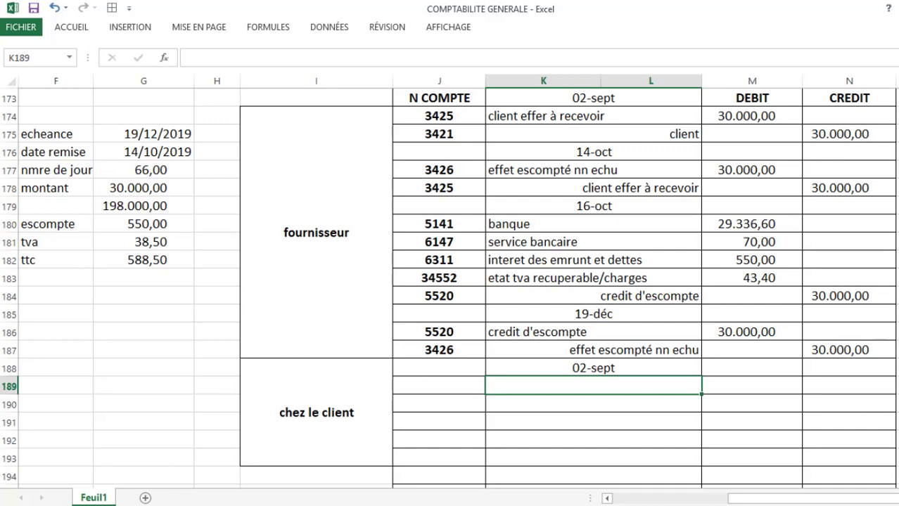
# Enter account numbers 4411 in J189 and 4415 in J190 for the client's first entry.
pyautogui.click(439, 385)
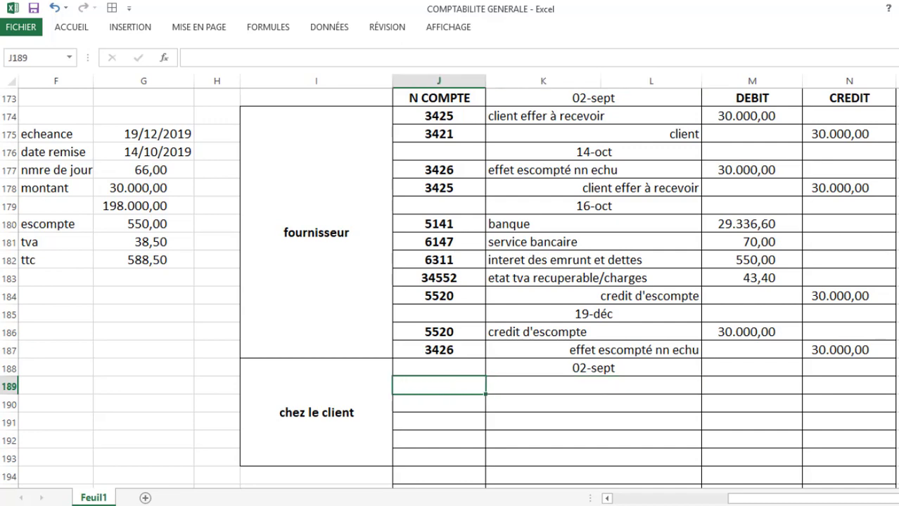
pyautogui.write('4411')
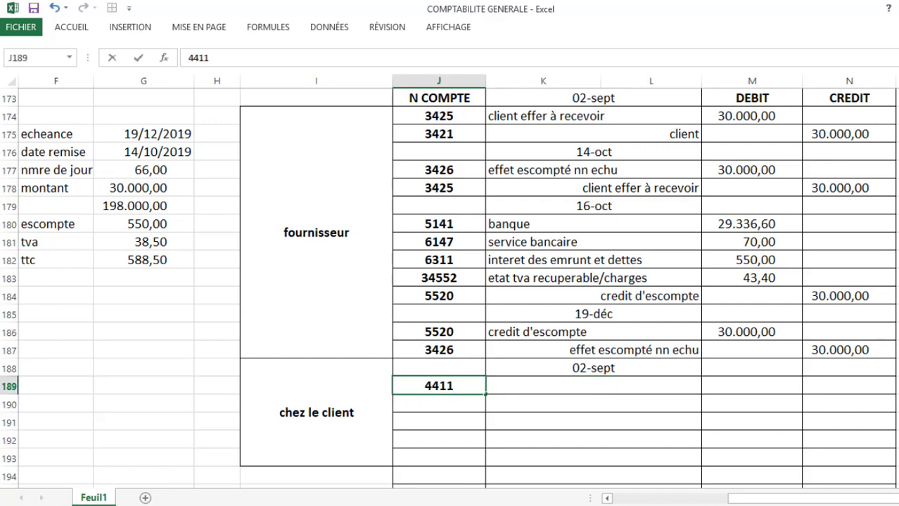
pyautogui.press('Return')
pyautogui.write('4415')
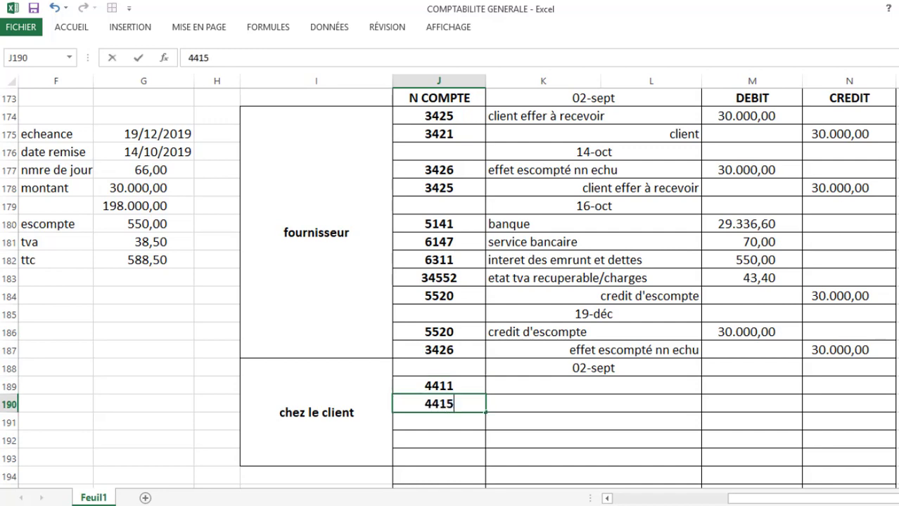
pyautogui.press('Tab')
# Label account 4411 as fournisseurs in K189 and account 4415 as fournissurs effet à payer in K190.
pyautogui.click(593, 385)
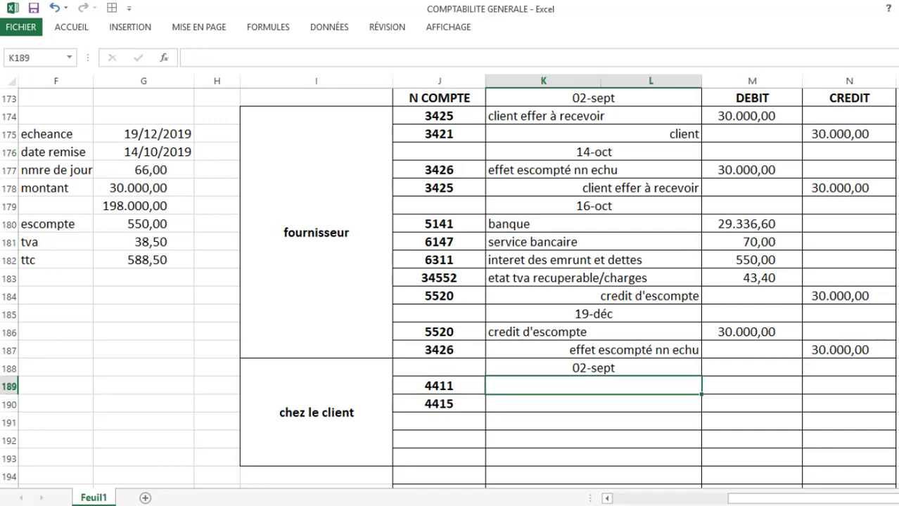
pyautogui.write('fourni')
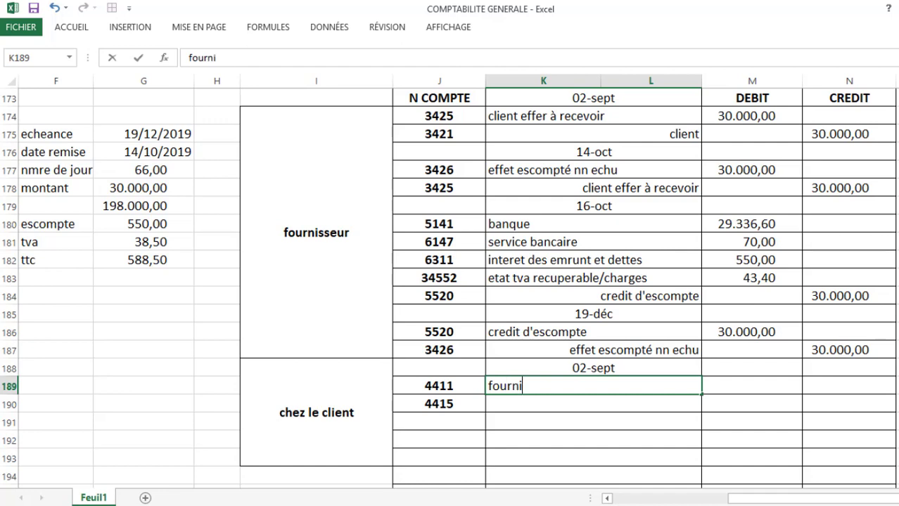
pyautogui.write('sseurs')
pyautogui.press('Return')
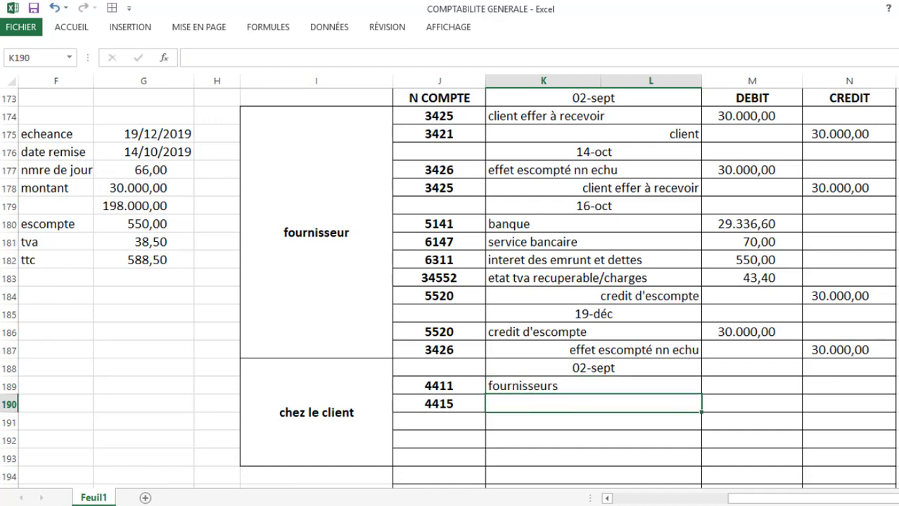
pyautogui.write('fourn')
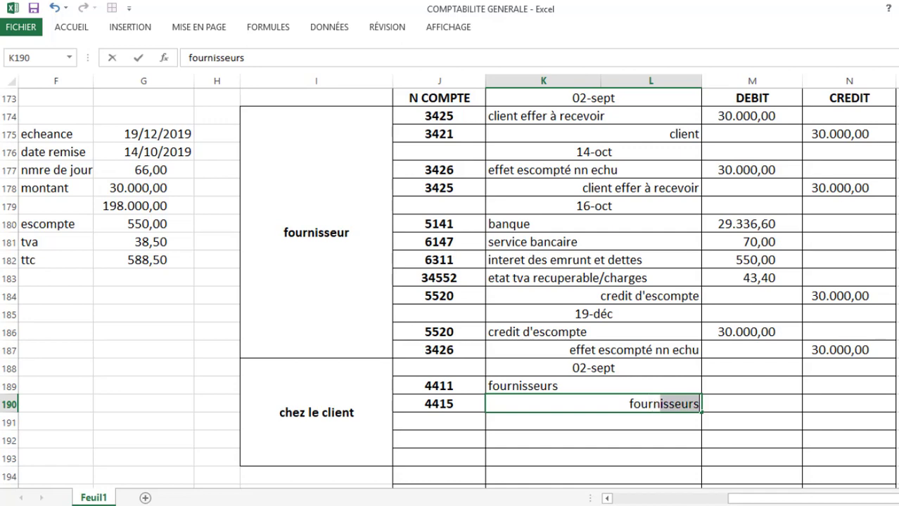
pyautogui.write('issurs')
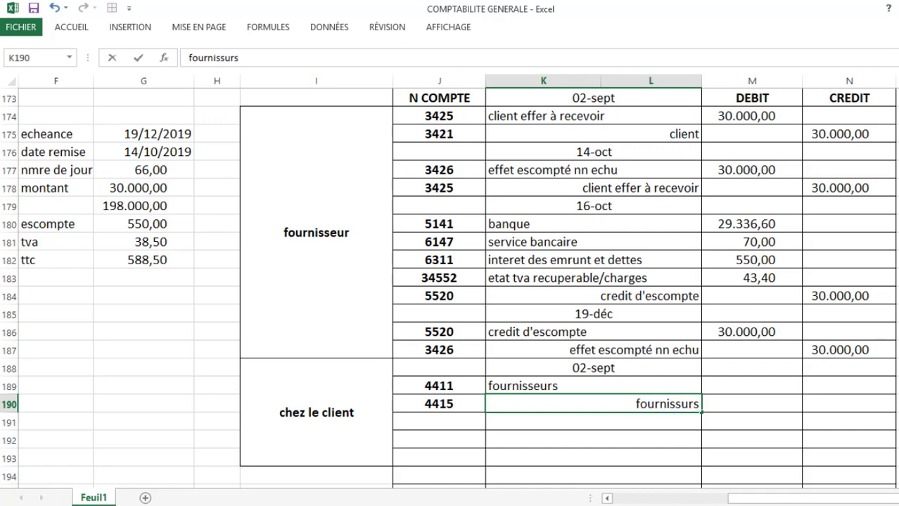
pyautogui.write(' effet')
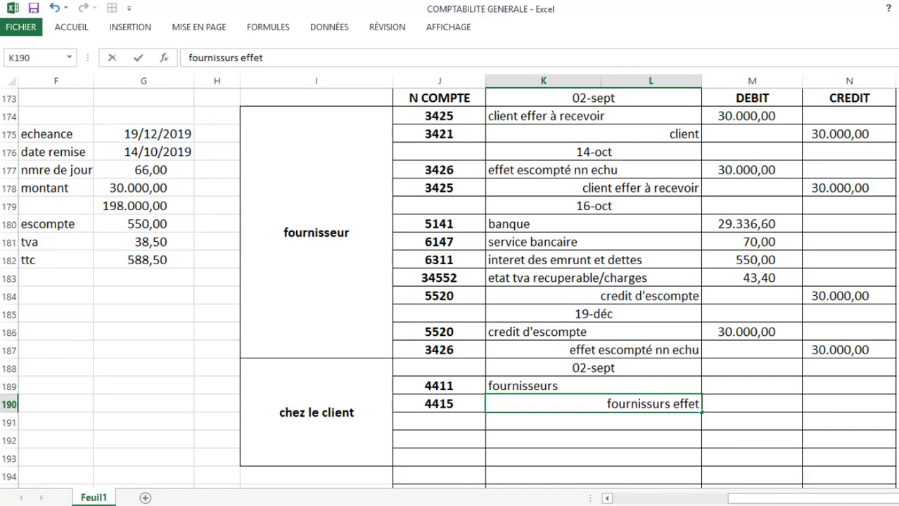
pyautogui.write(' à payer')
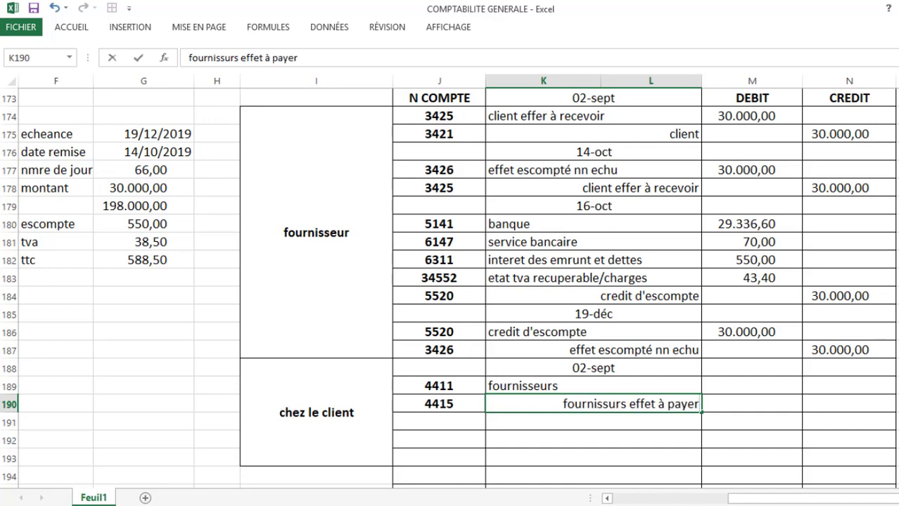
pyautogui.press('Return')
# Enter the 30000 debit for fournisseurs in M189 and the 30000 credit for fournissurs effet à payer in N190.
pyautogui.press('Right')
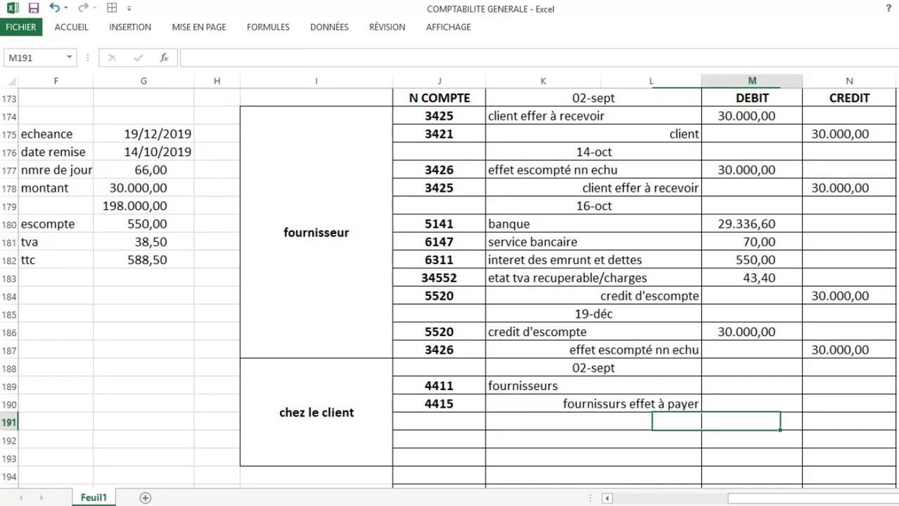
pyautogui.press('Up')
pyautogui.press('Up')
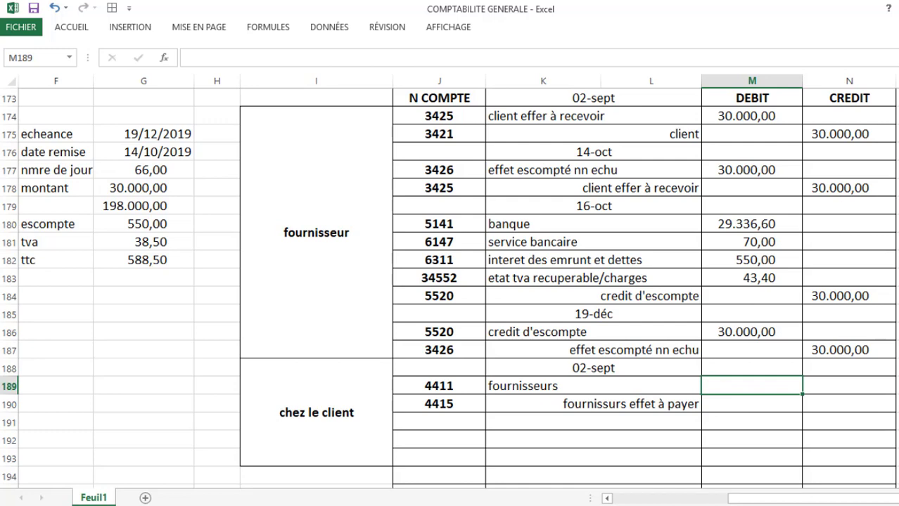
pyautogui.write('30000')
pyautogui.press('Return')
pyautogui.press('Right')
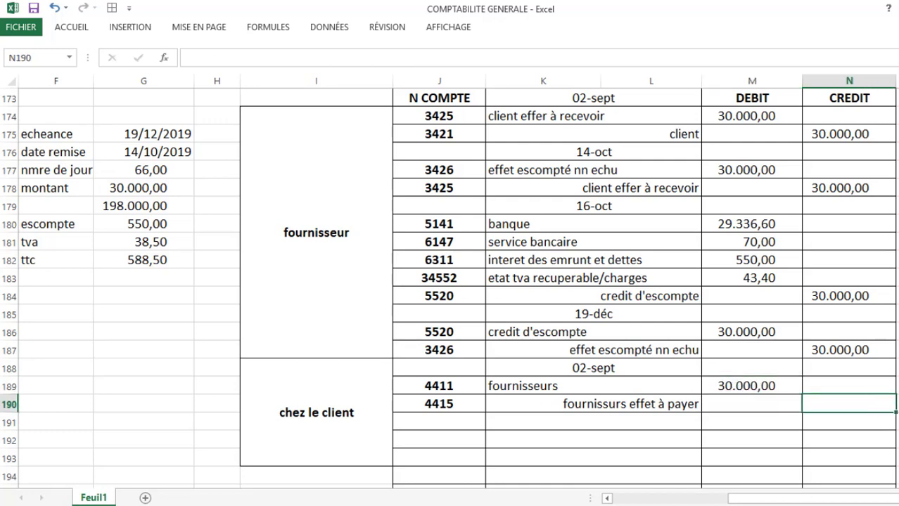
pyautogui.write('30000')
pyautogui.press('Return')
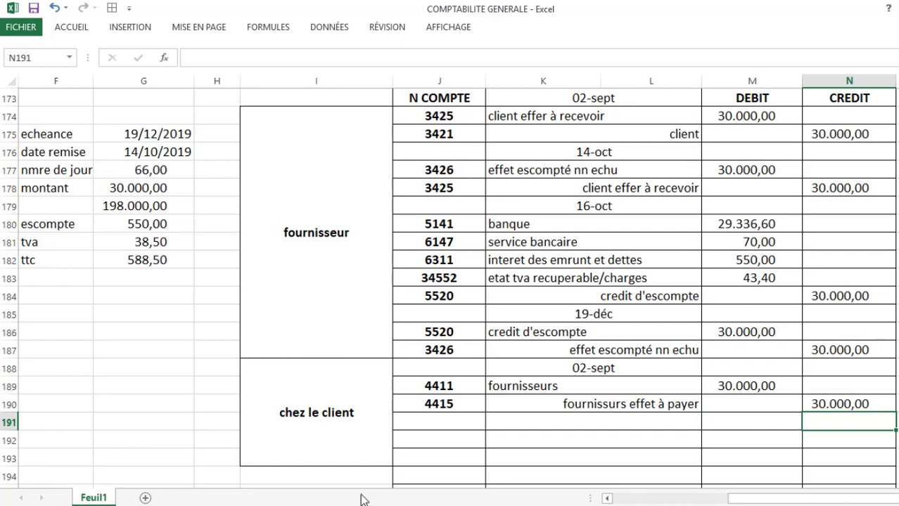
# Date the client's second entry 19/12 in K191.
pyautogui.click(535, 370)
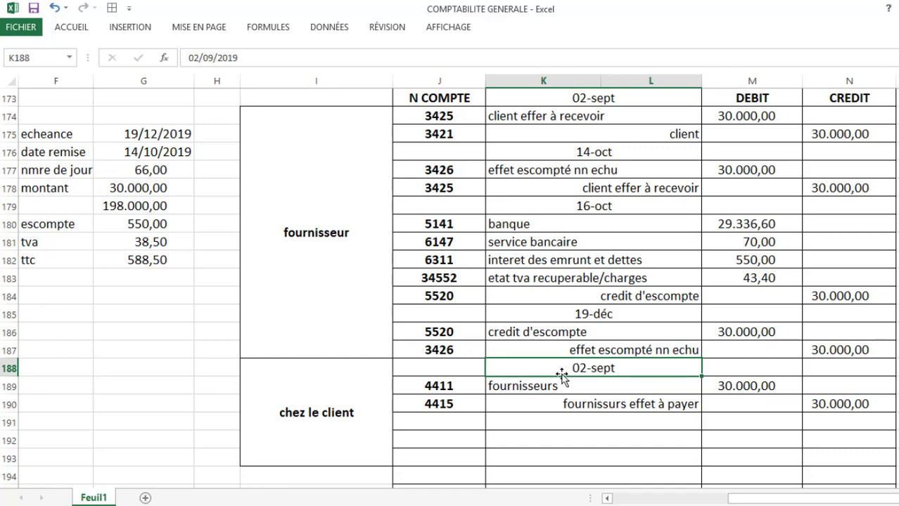
pyautogui.click(579, 420)
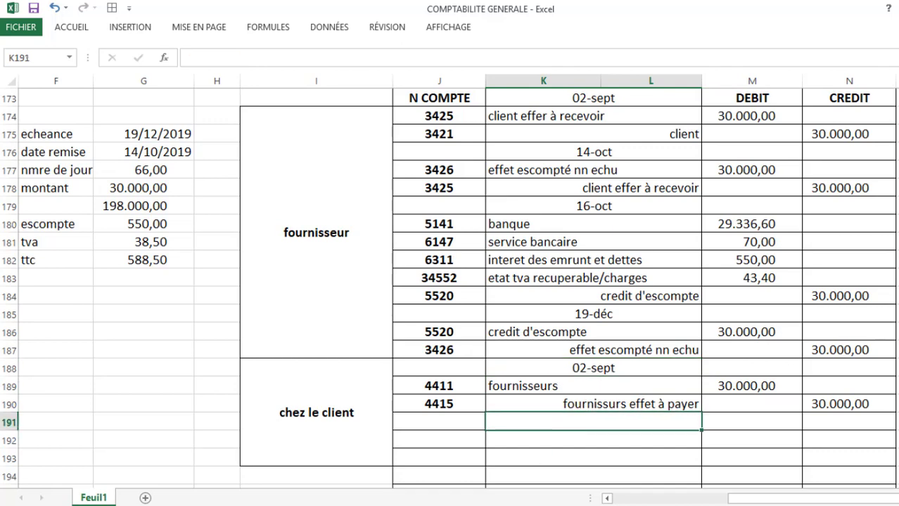
pyautogui.write('19/12')
pyautogui.press('Return')
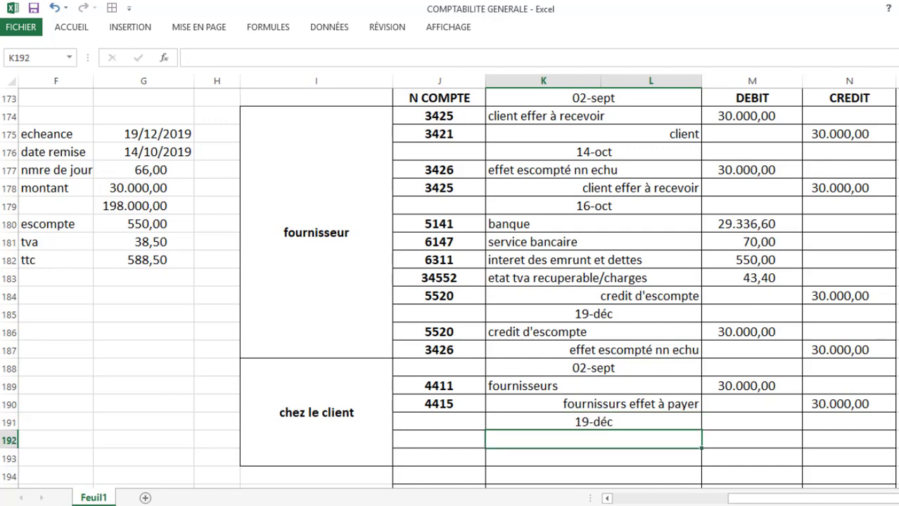
# Enter account numbers 4415 in J192 and 5141 in J193 for the client's second entry.
pyautogui.click(412, 443)
pyautogui.write('4415')
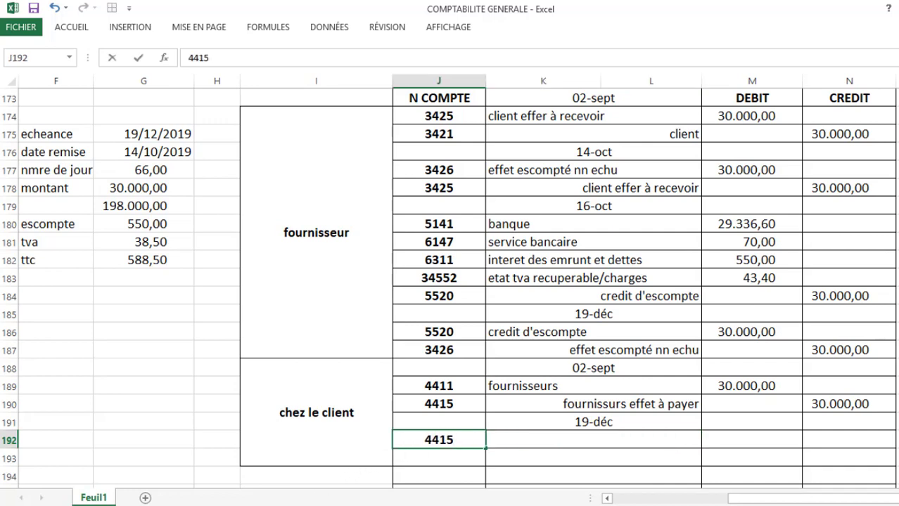
pyautogui.press('Return')
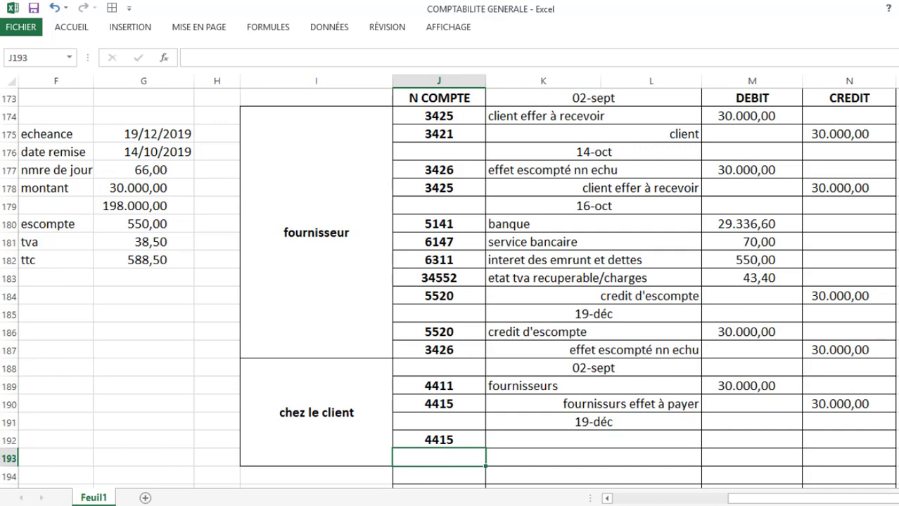
pyautogui.write('5141')
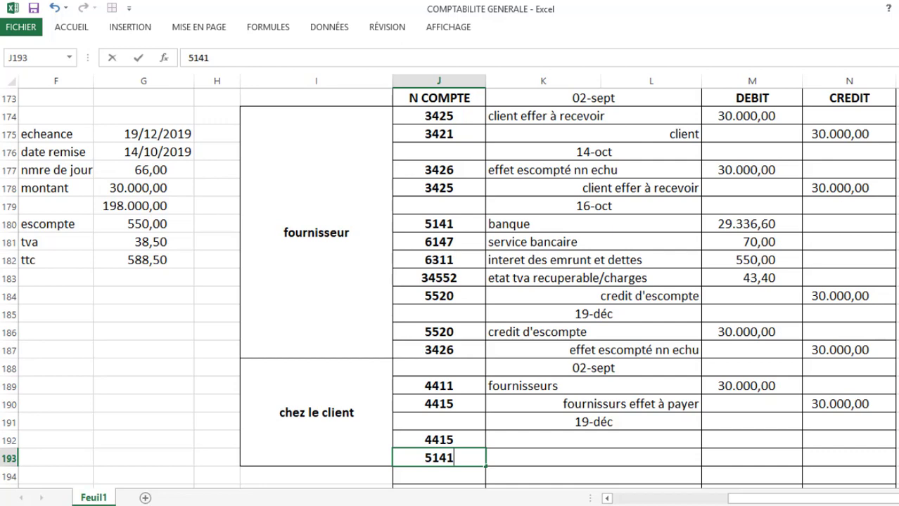
pyautogui.press('Tab')
# Copy the fournissurs effet à payer label from K190 to K192 and enter banque in K193.
pyautogui.press('Up')
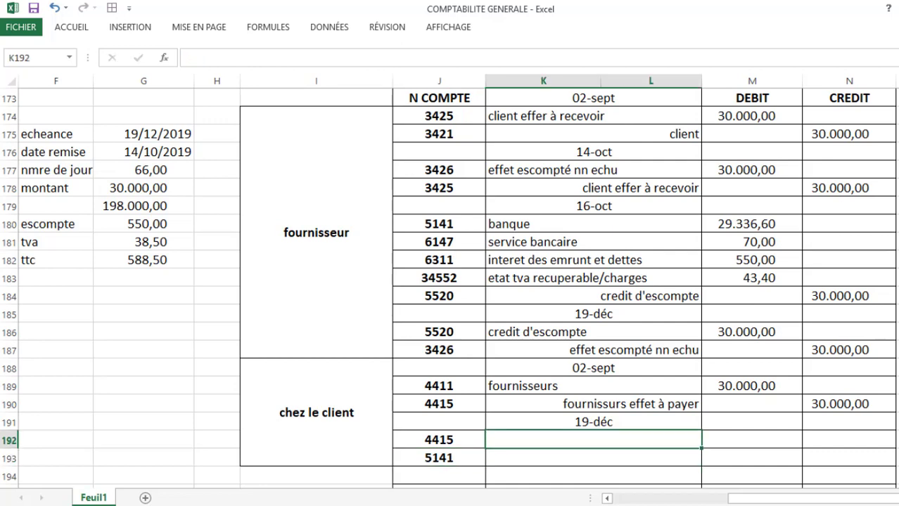
pyautogui.click(503, 406)
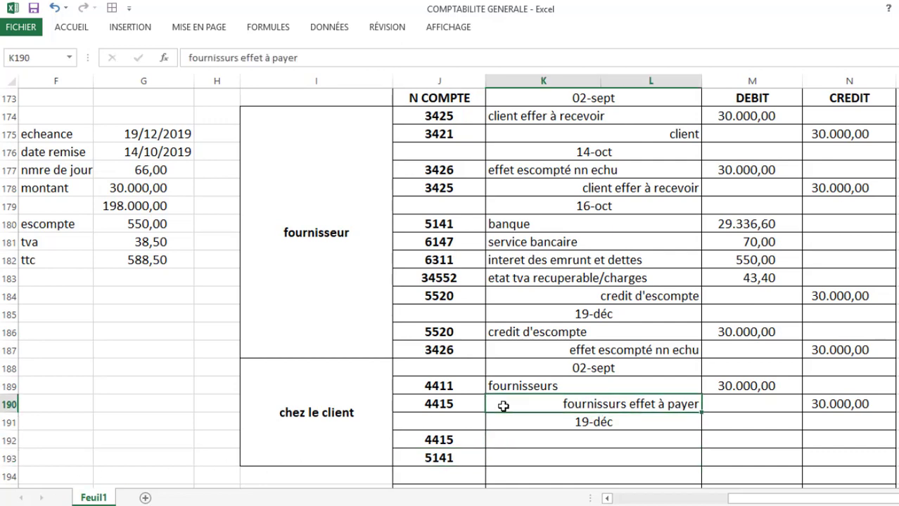
pyautogui.hotkey('ctrl', 'c')
pyautogui.click(508, 437)
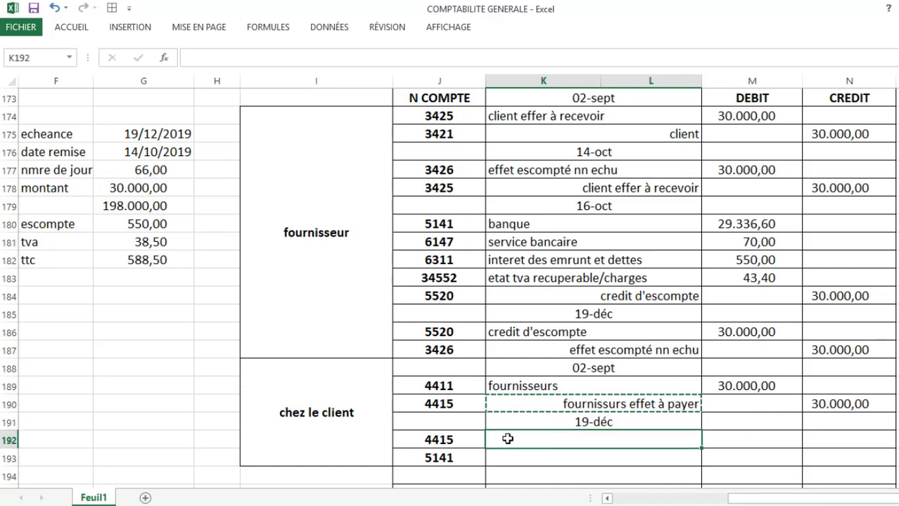
pyautogui.hotkey('ctrl', 'v')
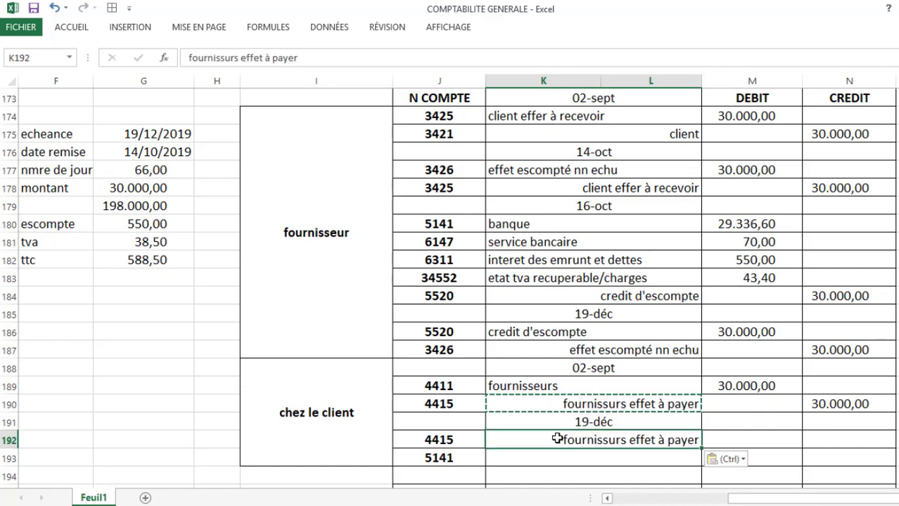
pyautogui.click(527, 461)
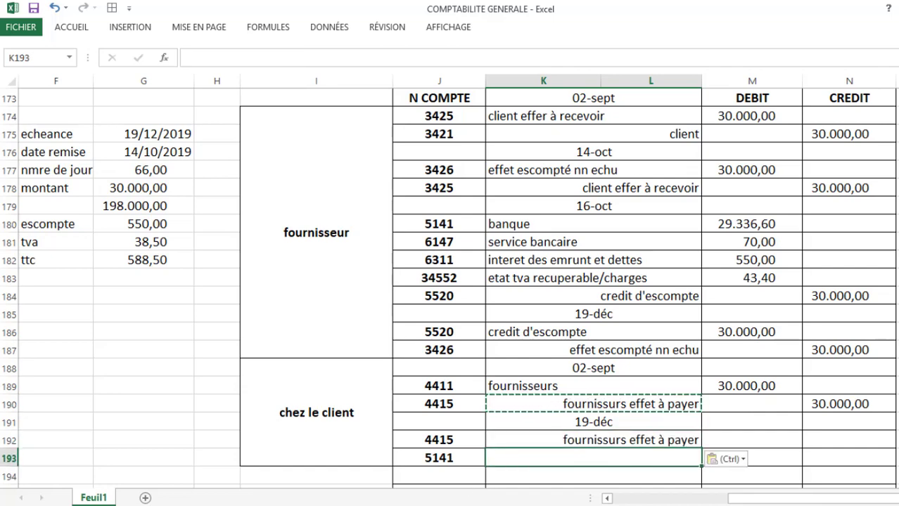
pyautogui.write('banque')
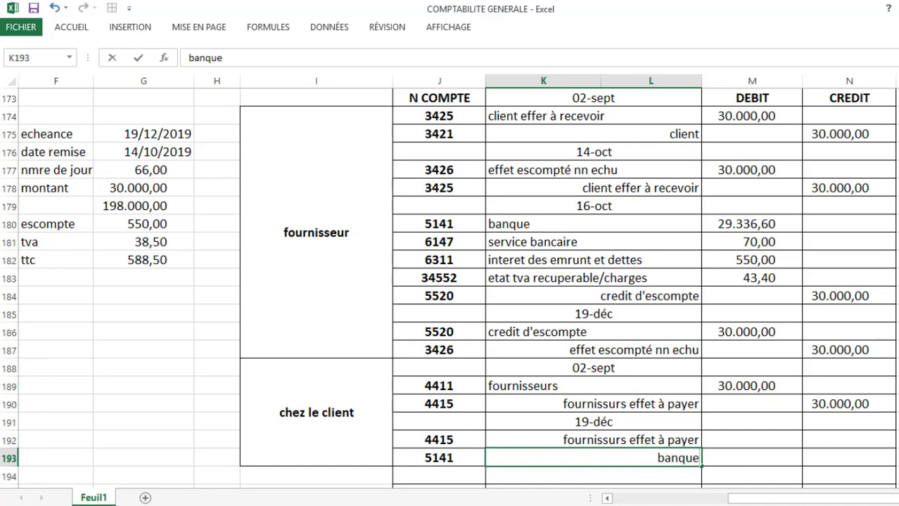
pyautogui.press('Return')
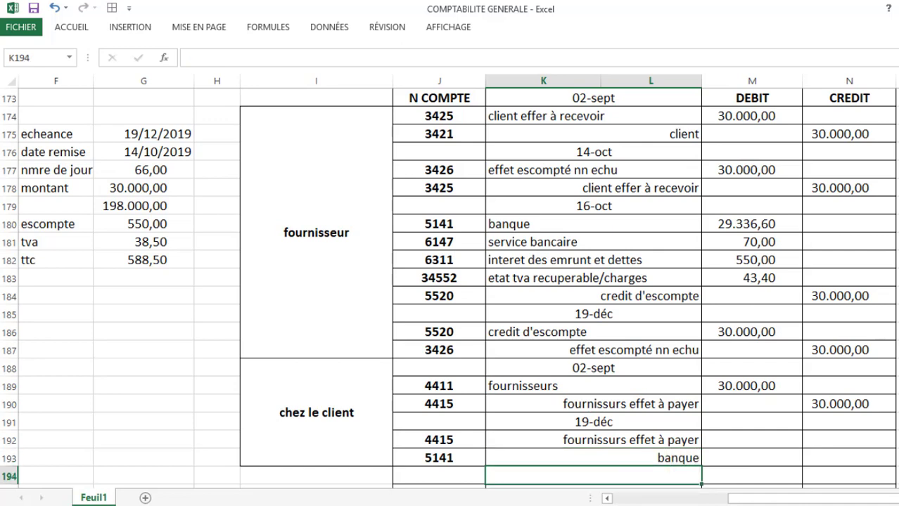
# Left-align the fournissurs effet à payer label in K192.
pyautogui.click(556, 434)
pyautogui.click(78, 32)
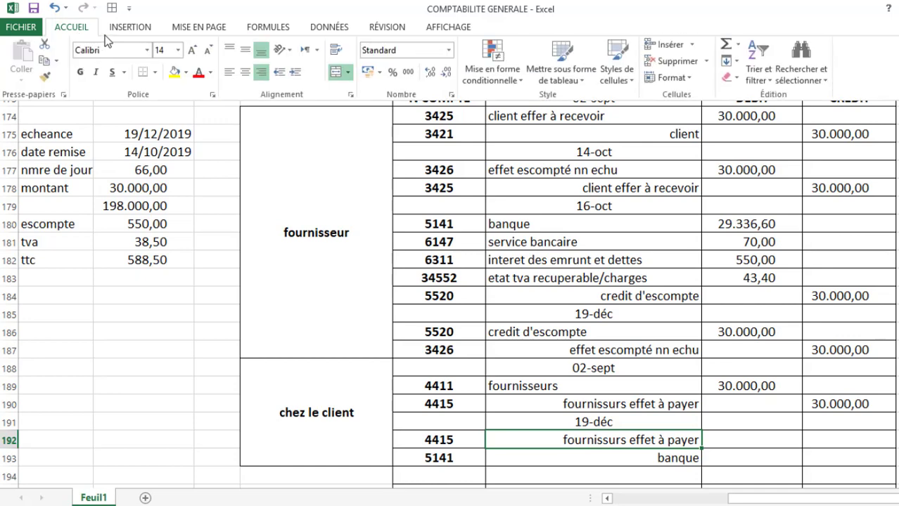
pyautogui.click(229, 74)
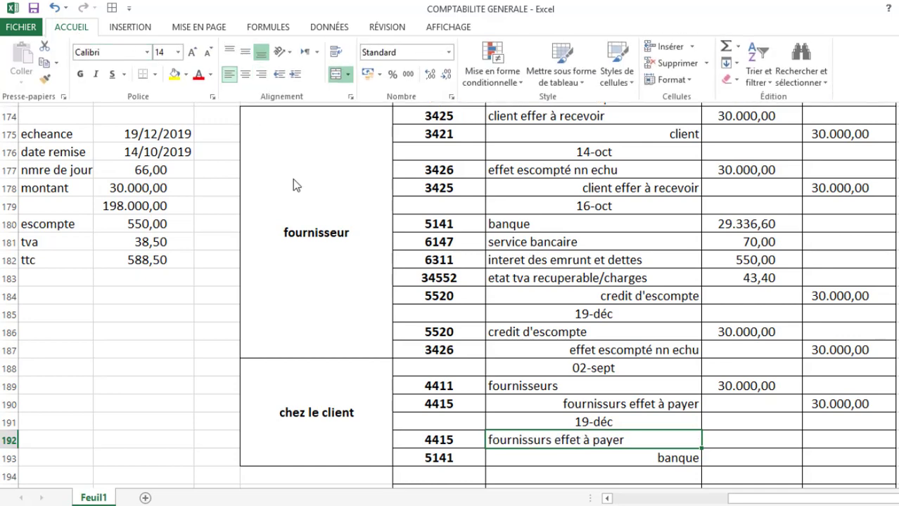
pyautogui.click(597, 446)
pyautogui.click(320, 420)
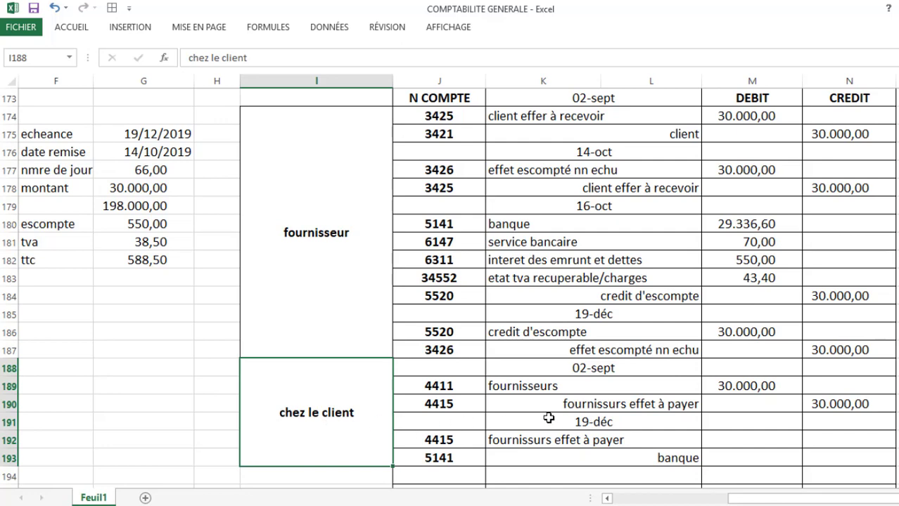
# Record 30000 as the debit for fournisseurs effet à payer in M192 and 30000 as the credit for banque in N193.
pyautogui.click(570, 418)
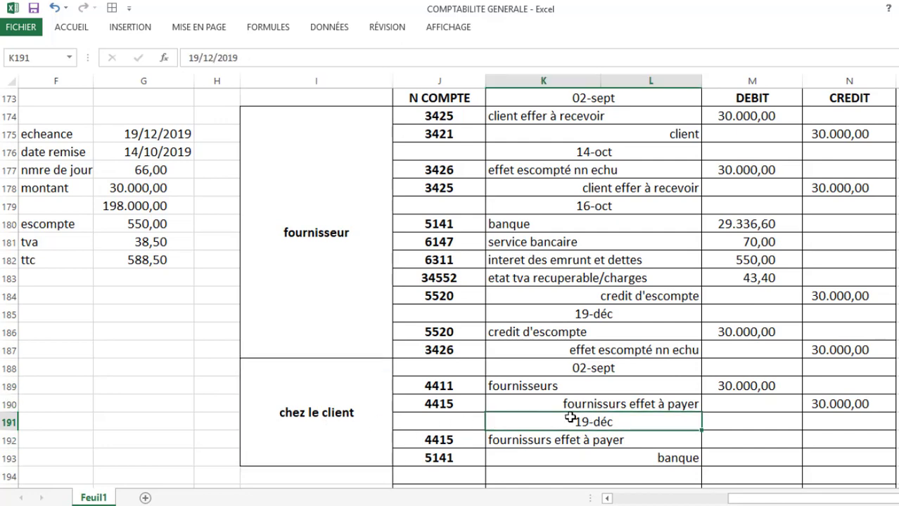
pyautogui.click(751, 439)
pyautogui.write('30000')
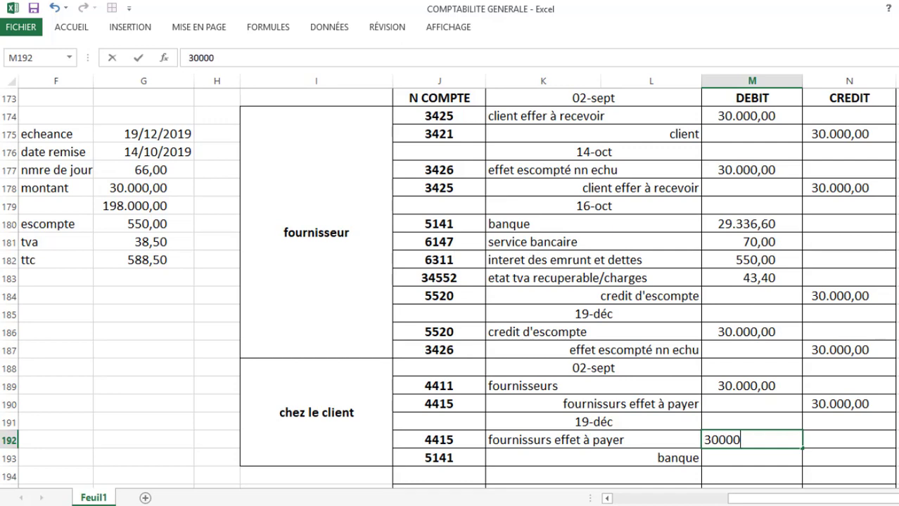
pyautogui.click(619, 405)
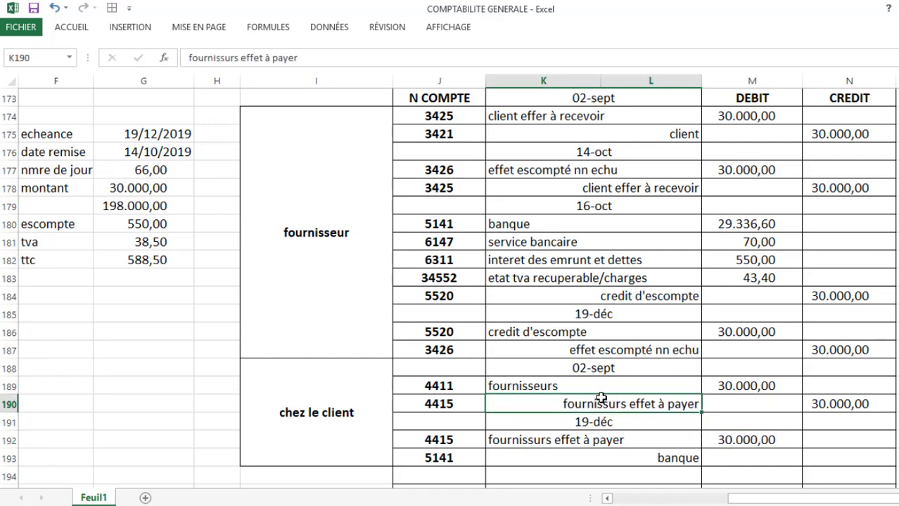
pyautogui.click(838, 457)
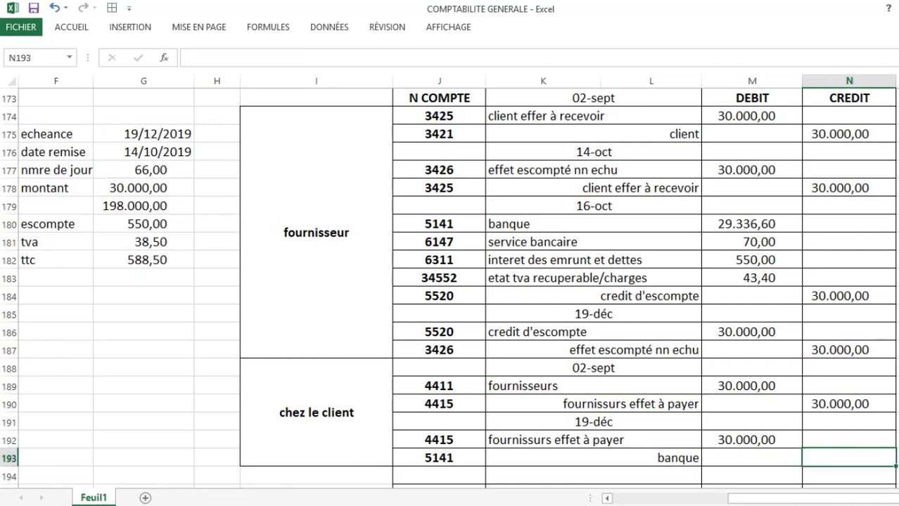
pyautogui.write('30000')
pyautogui.press('Return')
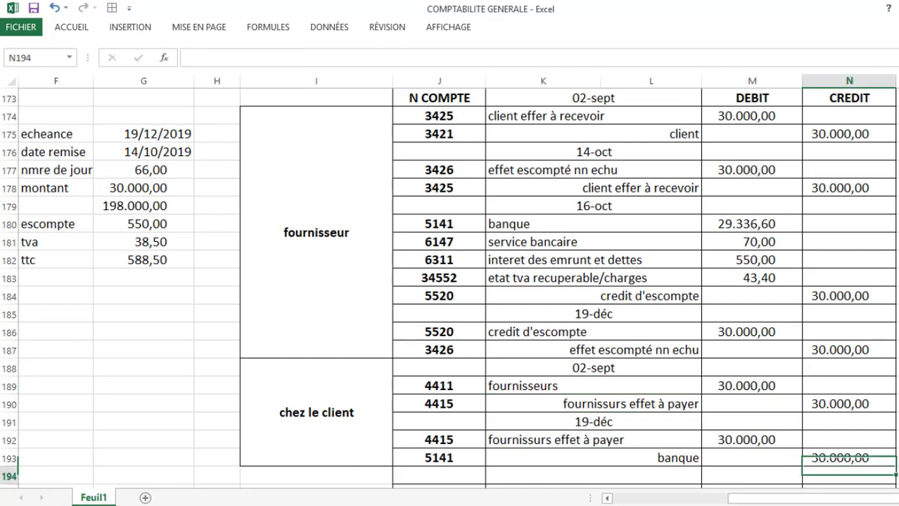
pyautogui.click(898, 422)
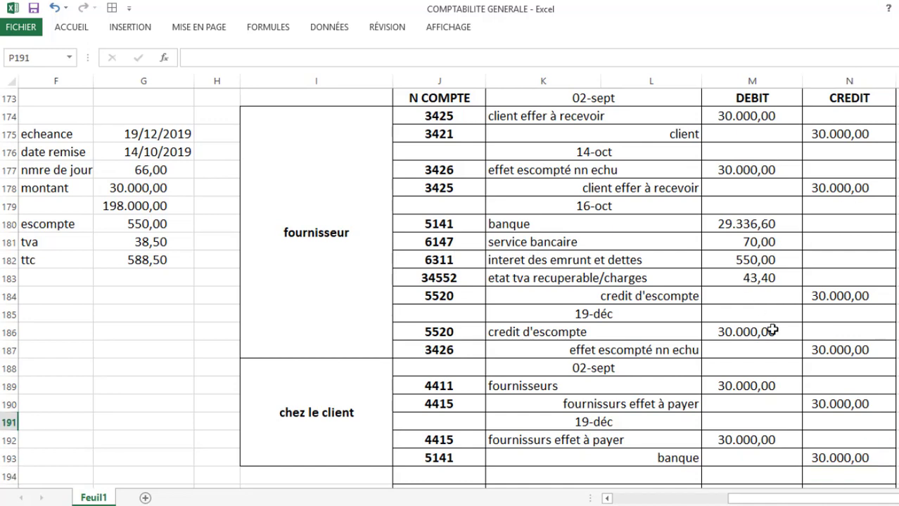
# Review the 16-oct discount entry, including the bank debit formula in M180 and the charges in M181:M183.
pyautogui.click(669, 402)
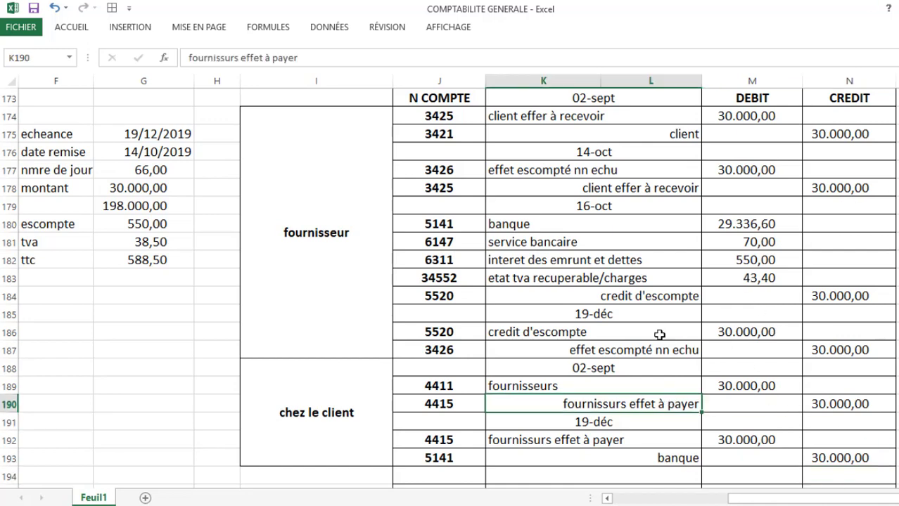
pyautogui.click(578, 204)
pyautogui.moveTo(578, 205); pyautogui.dragTo(687, 226)
pyautogui.click(746, 224)
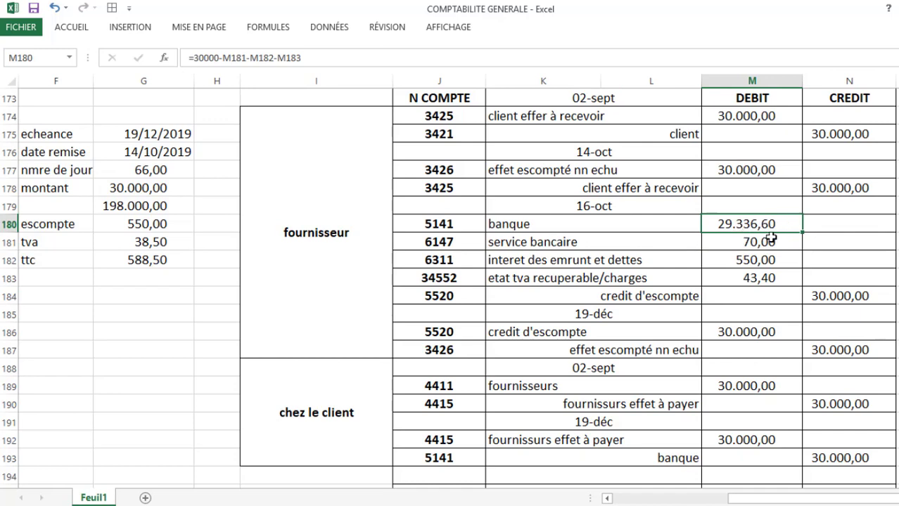
pyautogui.moveTo(773, 238); pyautogui.dragTo(765, 276)
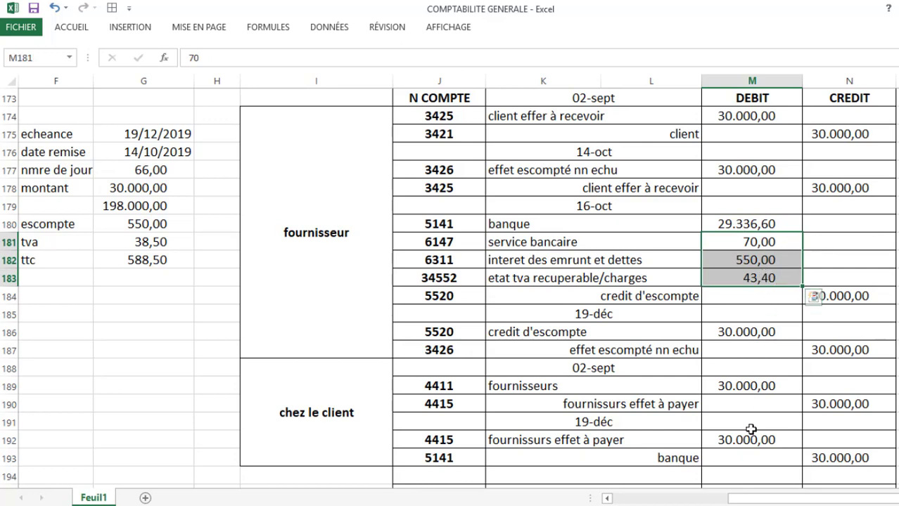
pyautogui.click(643, 427)
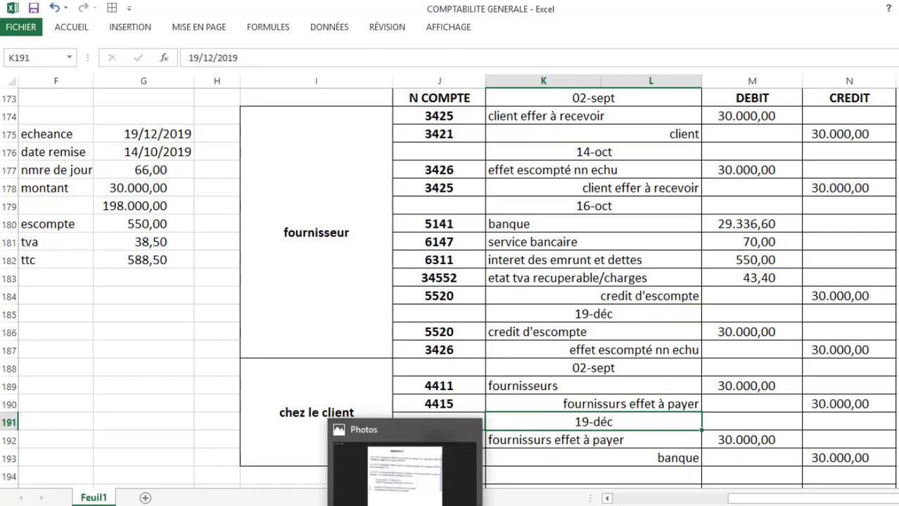
# Switch to Photos, read the Exercice 4 statement in EX 4.jpg, and return to the Excel workbook.
pyautogui.click(406, 493)
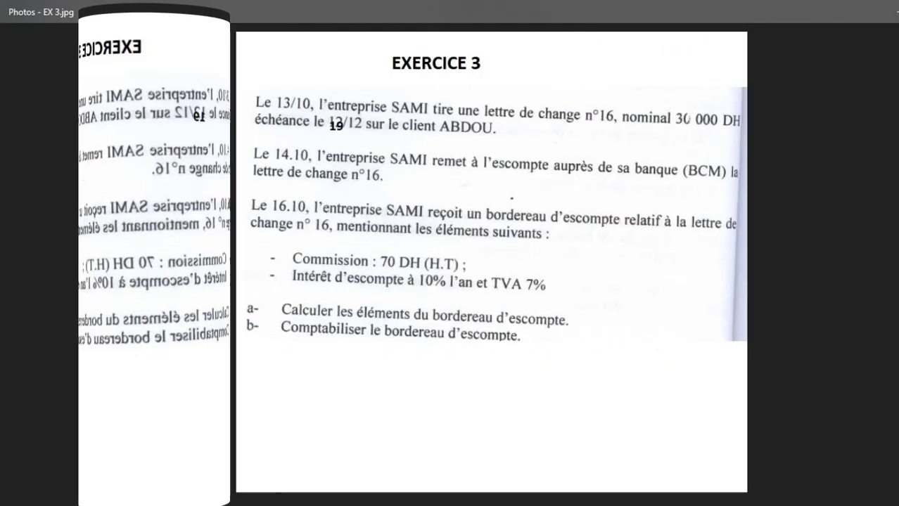
pyautogui.press('Right')
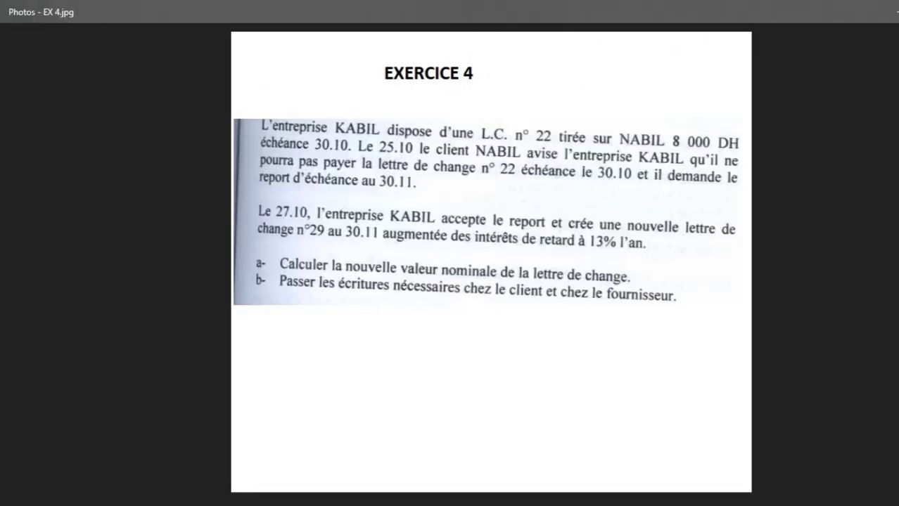
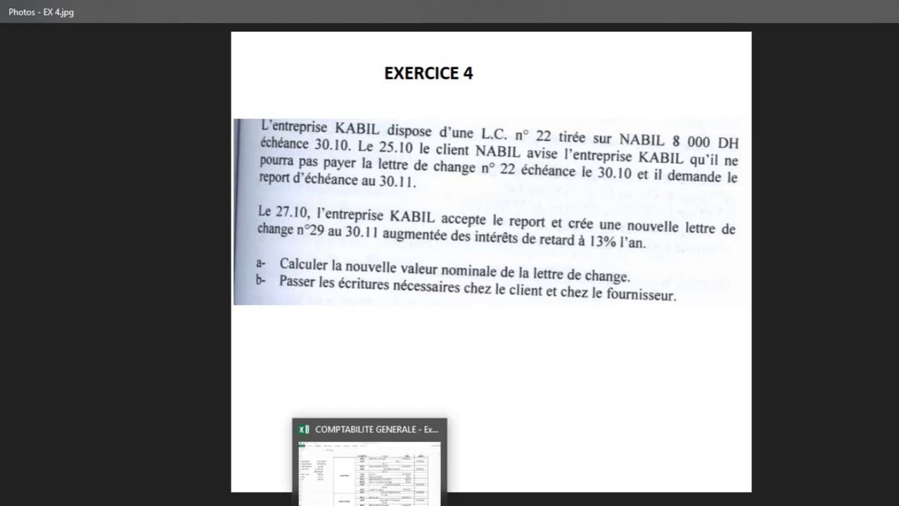
pyautogui.click(319, 468)
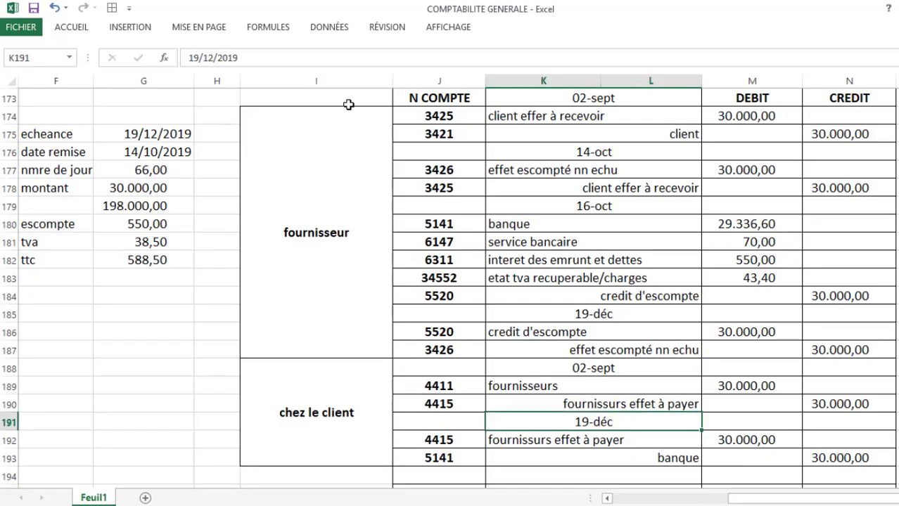
# Copy the fournisseur and client journal table in I173:N193 to an empty area starting at I204.
pyautogui.moveTo(349, 99); pyautogui.dragTo(823, 458)
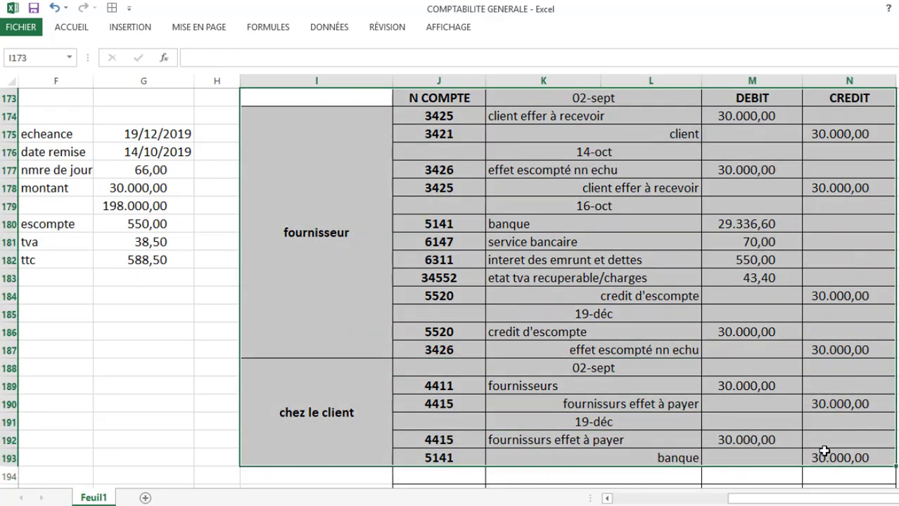
pyautogui.hotkey('ctrl', 'c')
pyautogui.scroll(-4, 681, 384)
pyautogui.scroll(-6, 681, 384)
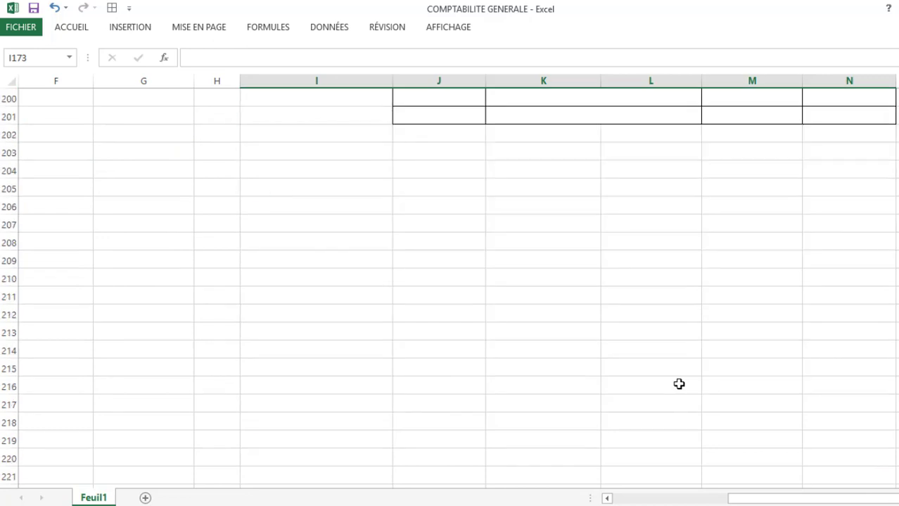
pyautogui.click(378, 115)
pyautogui.hotkey('ctrl', 'v')
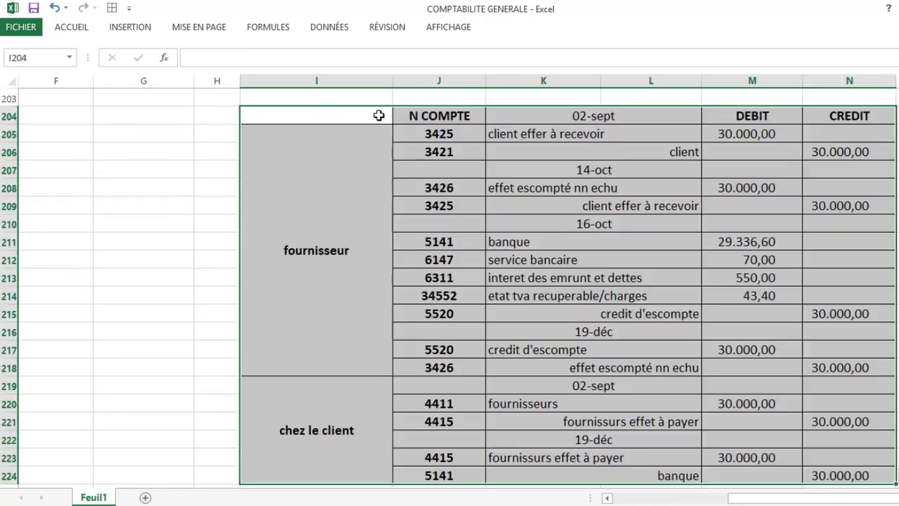
# Clear the copied entries in J205:N224 and the date in K204, keeping the table's headings and borders.
pyautogui.click(431, 136)
pyautogui.moveTo(439, 137); pyautogui.dragTo(839, 470)
pyautogui.press('Delete')
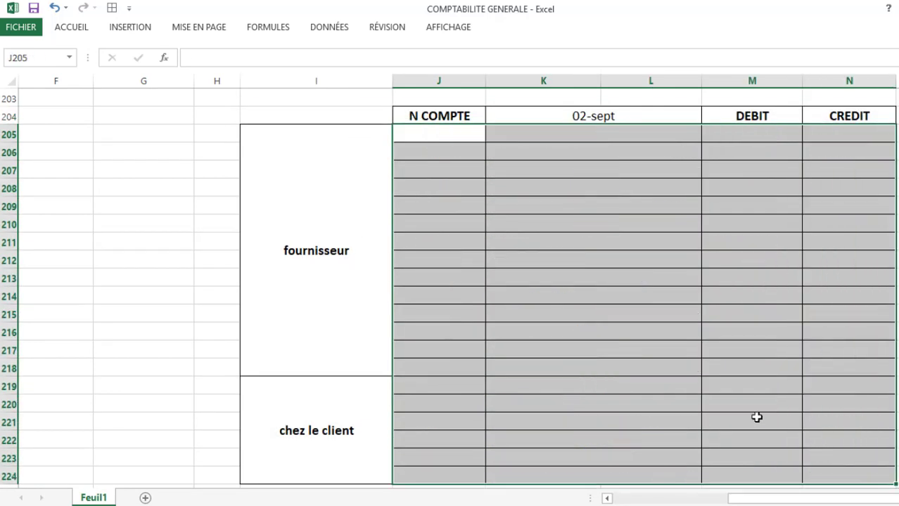
pyautogui.click(558, 113)
pyautogui.press('Delete')
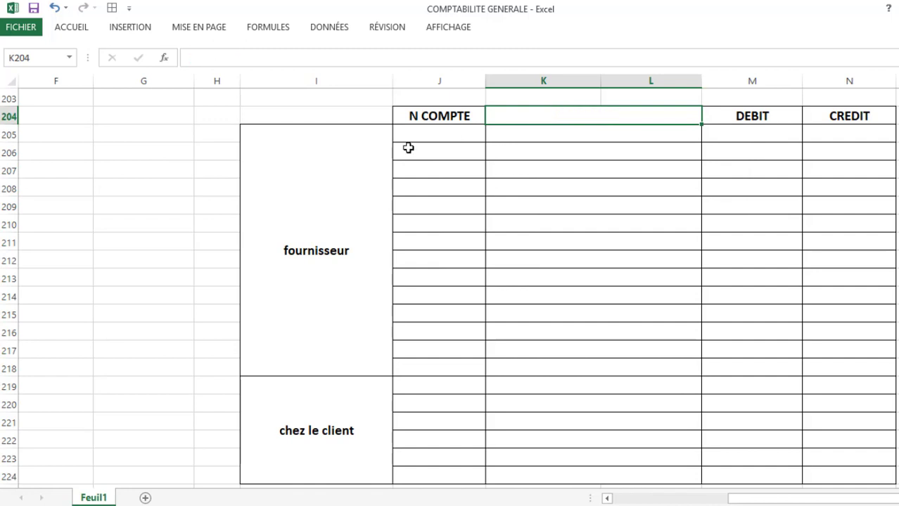
# Add the label "echance" in F205 with the date 30-10 beside it in G205.
pyautogui.click(67, 133)
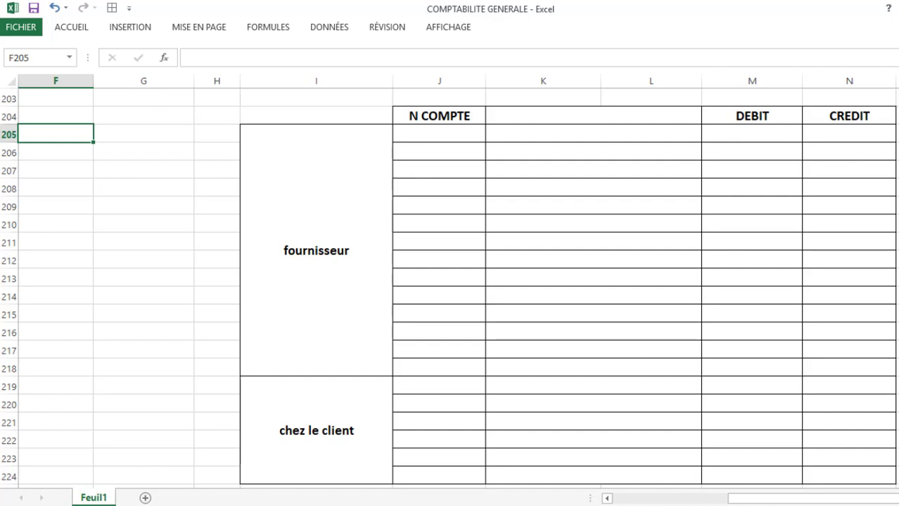
pyautogui.write('echance')
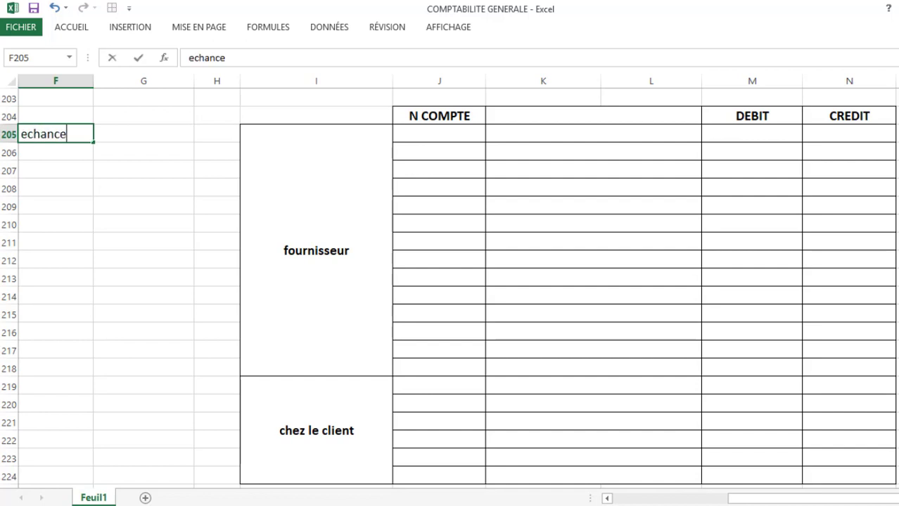
pyautogui.press('Tab')
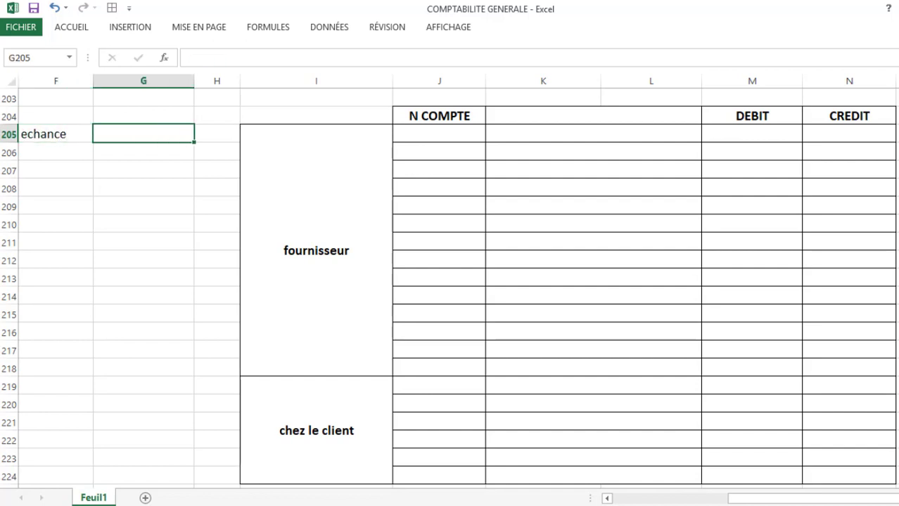
pyautogui.write('30/10')
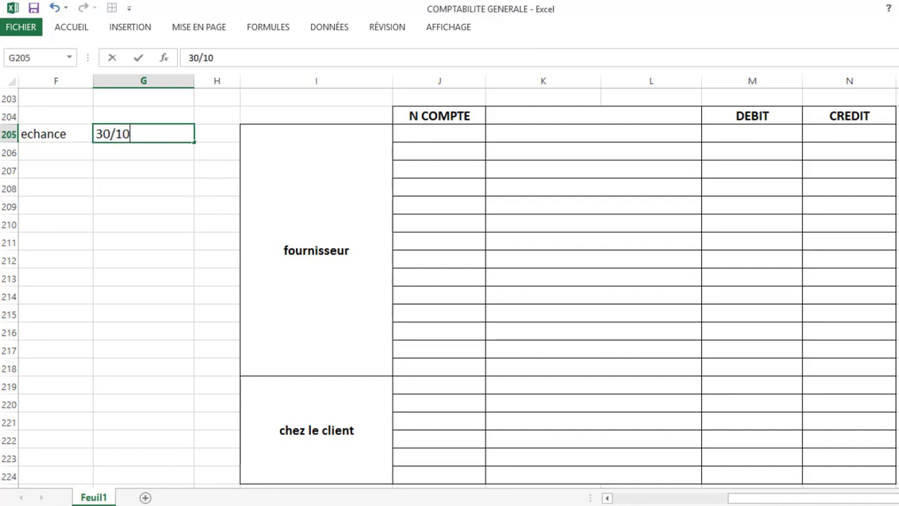
pyautogui.press('Return')
pyautogui.click(143, 134)
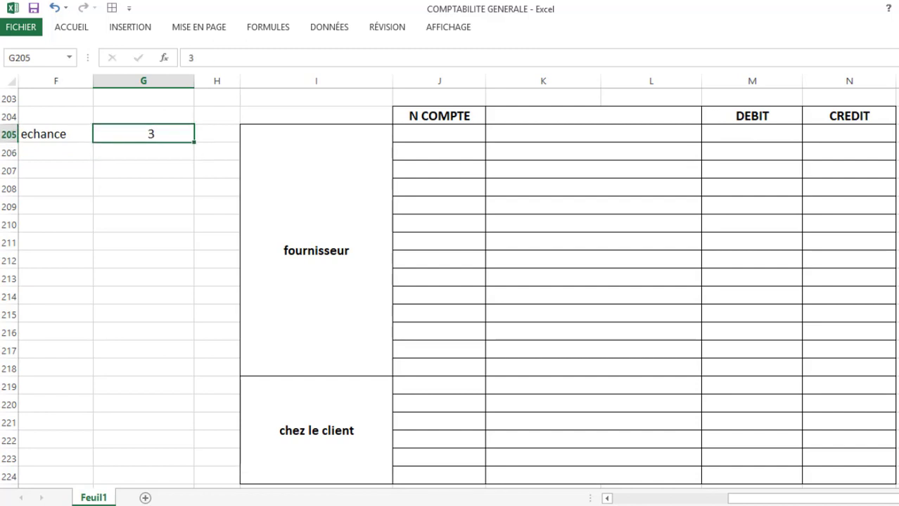
pyautogui.write('30-10')
pyautogui.press('Return')
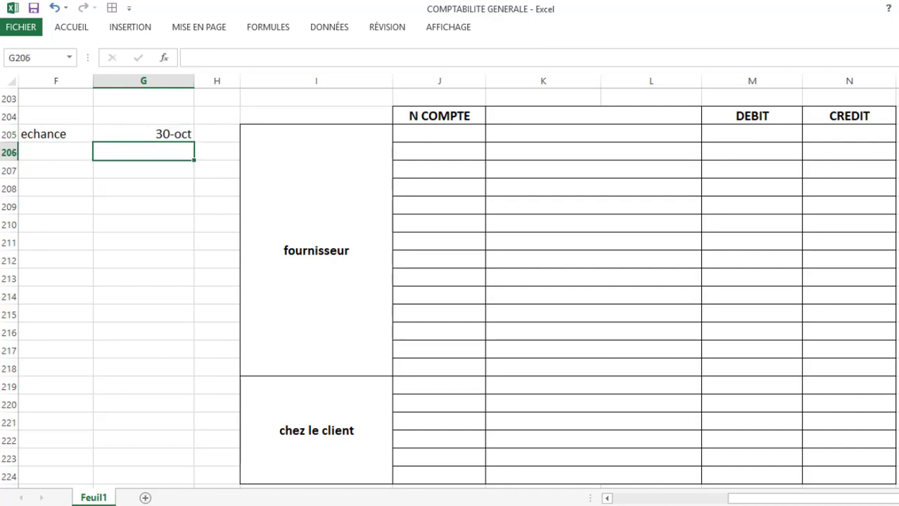
# Check the exercise statement in Photos, then add "nouveau echance" in F206 of the workbook with the date 30-11 in G206.
pyautogui.hotkey('alt', 'Tab')
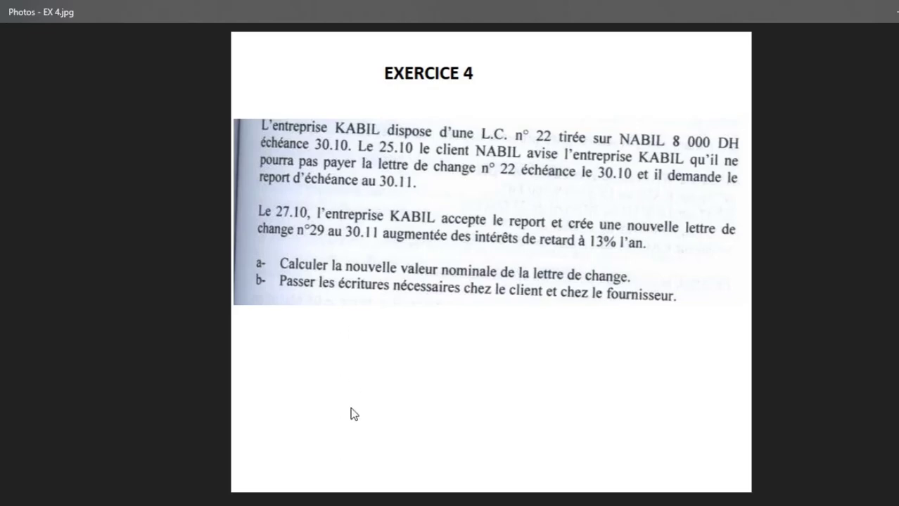
pyautogui.hotkey('alt', 'Tab')
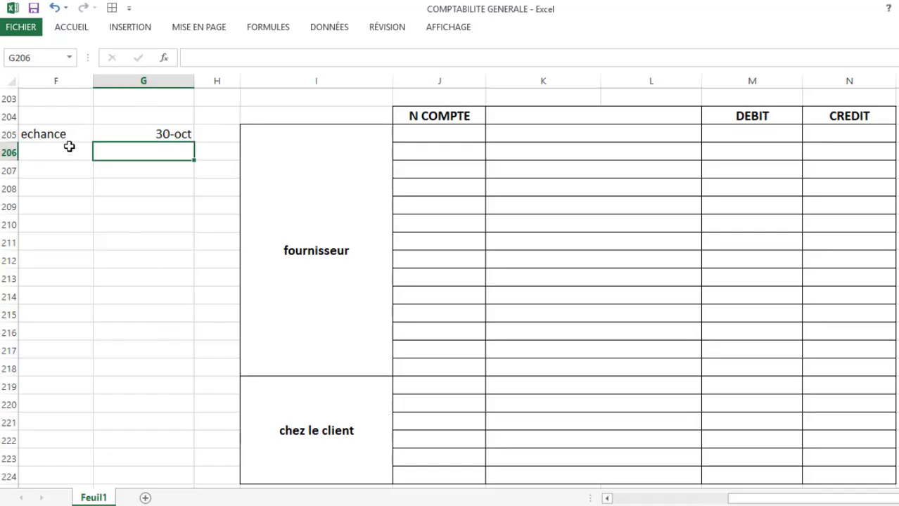
pyautogui.click(63, 154)
pyautogui.write('n')
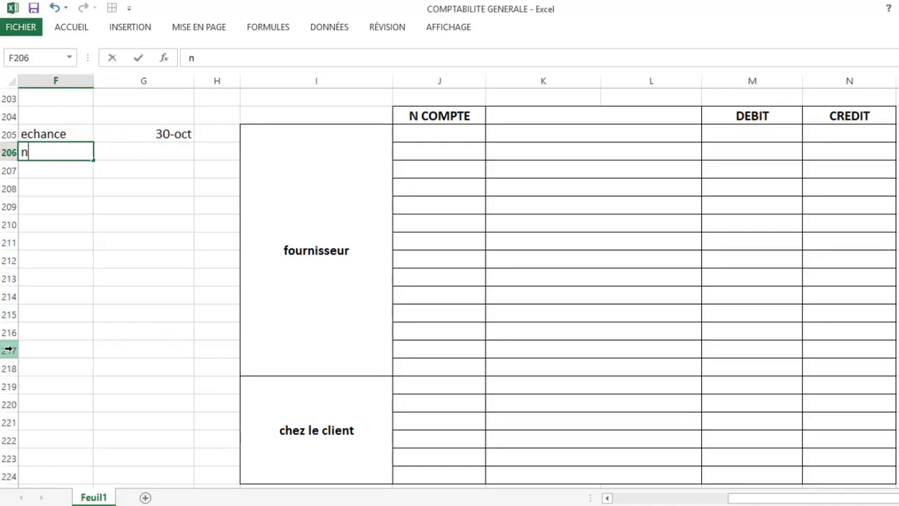
pyautogui.write('ouveau echance')
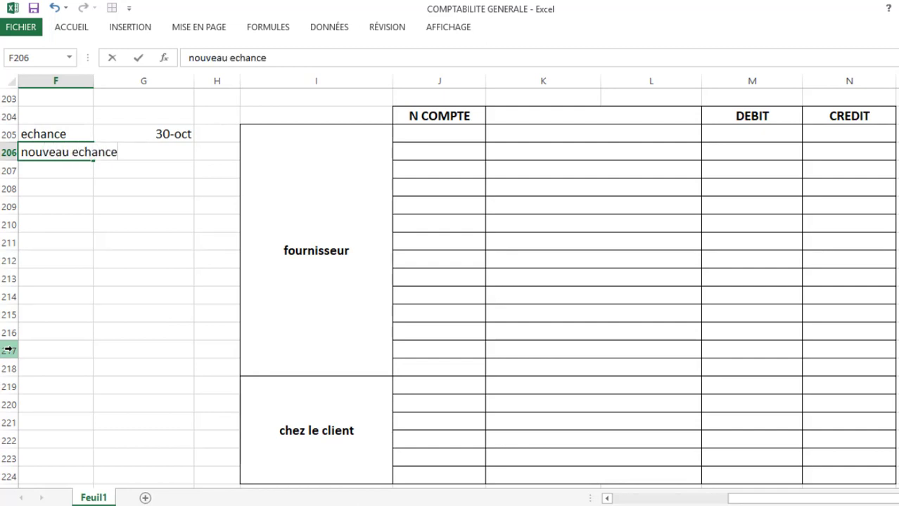
pyautogui.press('Tab')
pyautogui.write('30-11')
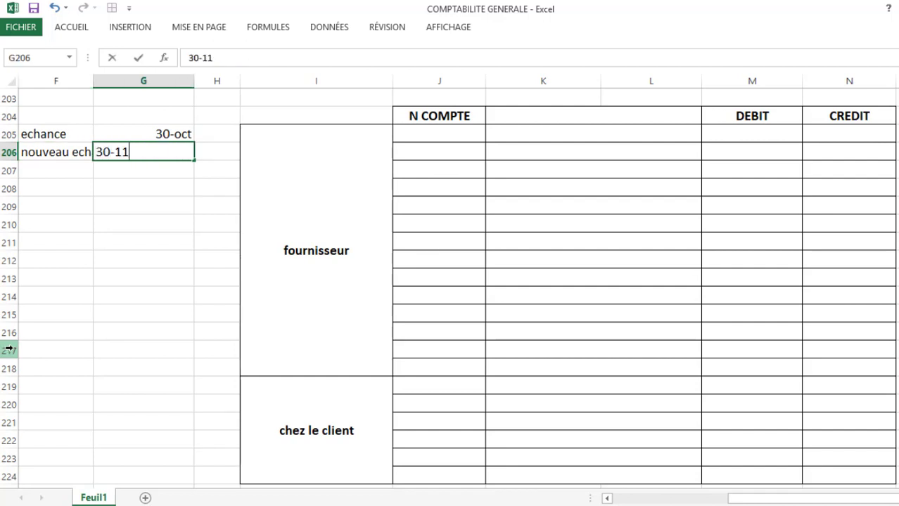
pyautogui.press('Return')
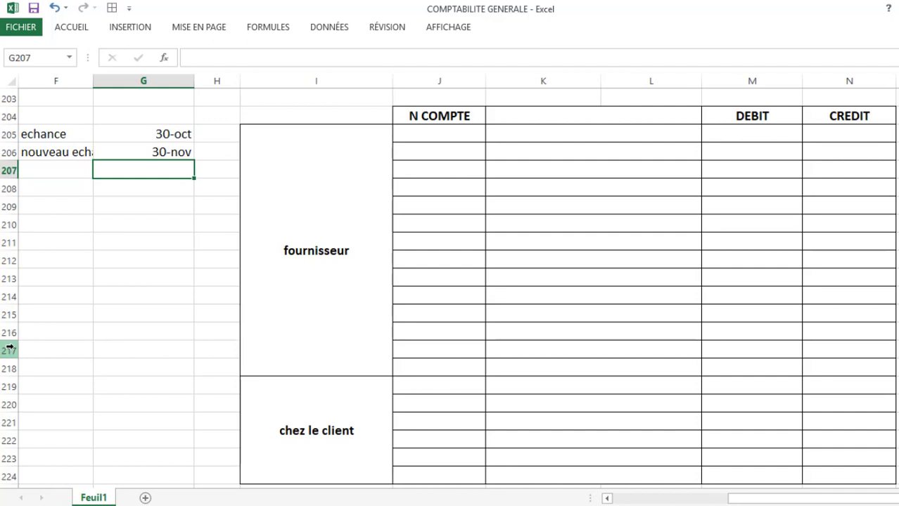
pyautogui.write('nmbre')
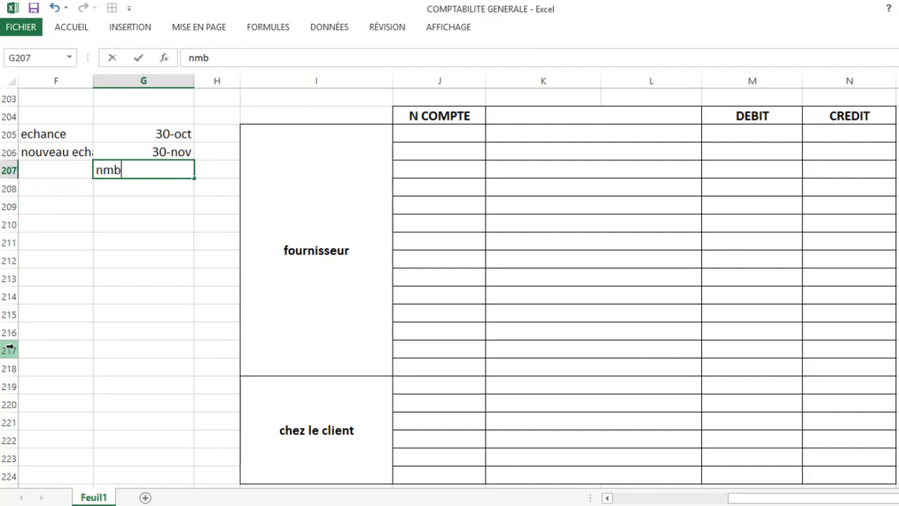
pyautogui.press('BackSpace')
pyautogui.press('BackSpace')
pyautogui.press('BackSpace')
pyautogui.press('BackSpace')
pyautogui.press('BackSpace')
pyautogui.press('Escape')
# Add the label "nmbre de jour" in F207 and widen column F to fit its contents.
pyautogui.press('Left')
pyautogui.write('n')
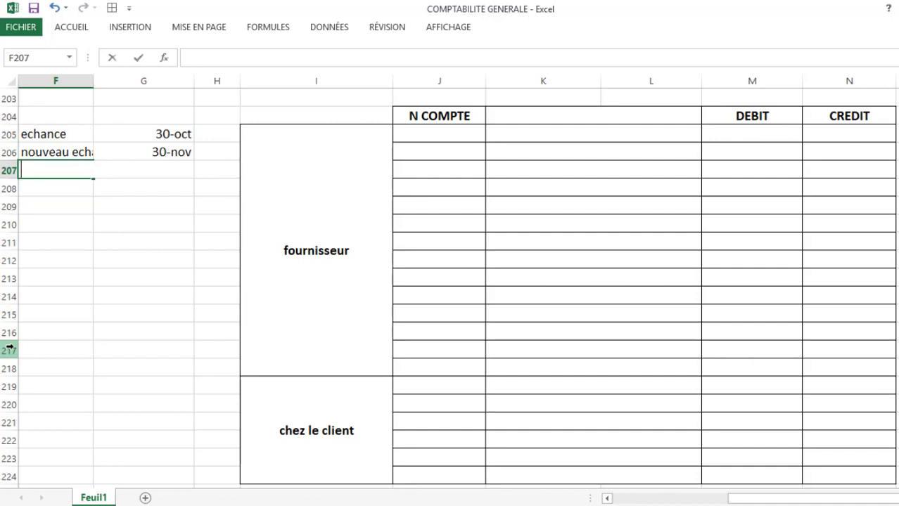
pyautogui.write('mbre ')
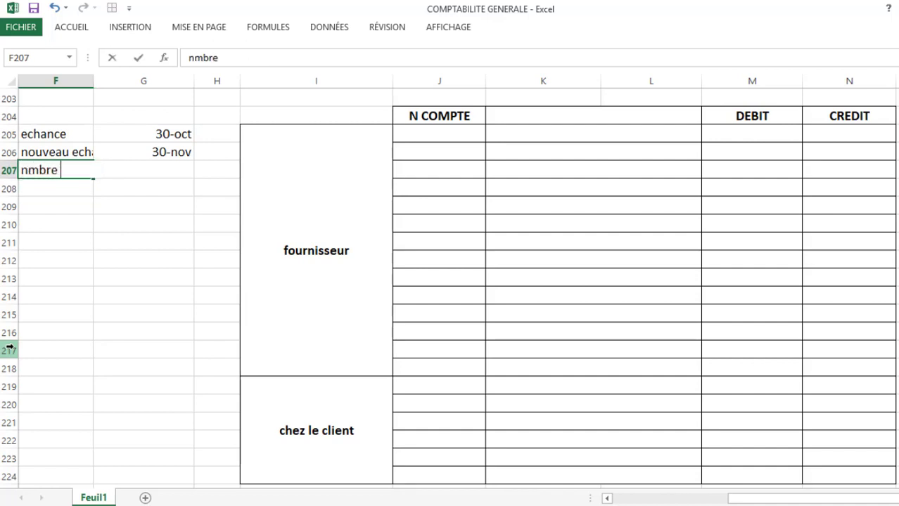
pyautogui.write('de jour')
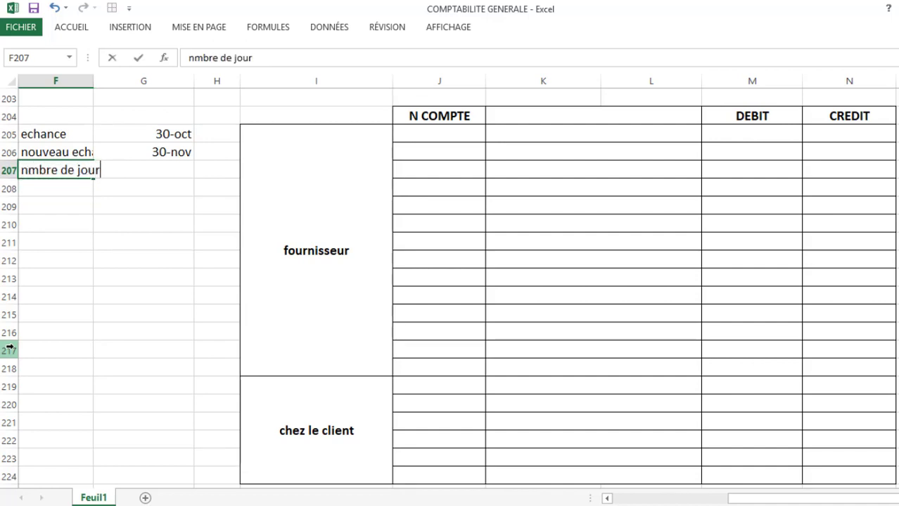
pyautogui.press('Return')
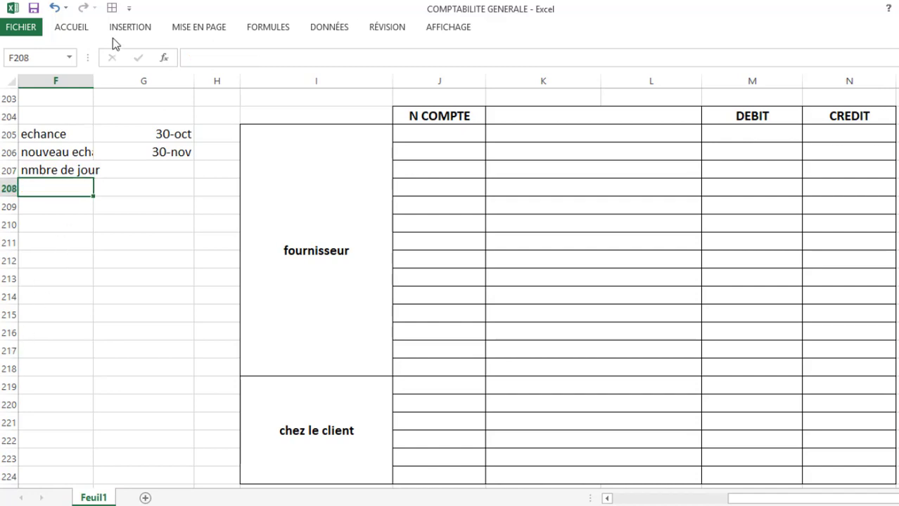
pyautogui.moveTo(95, 82); pyautogui.dragTo(96, 81)
pyautogui.doubleClick(97, 81)
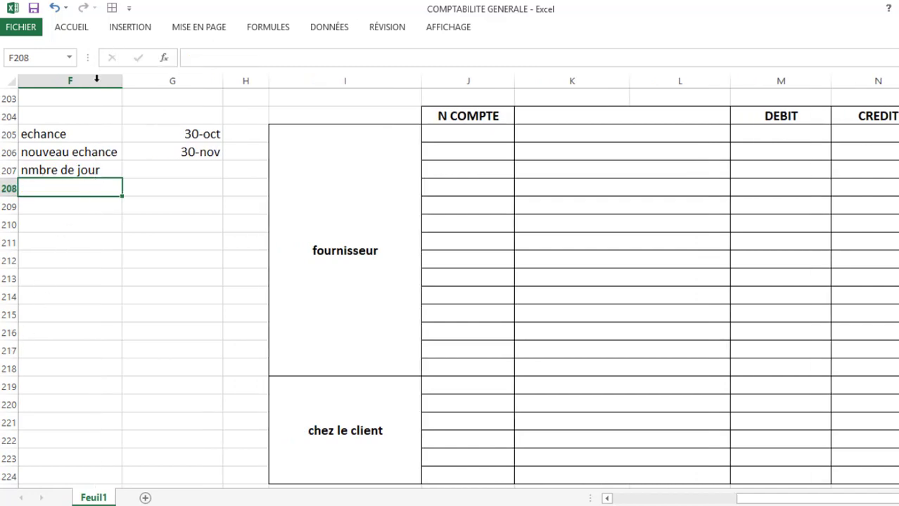
# Calculate the number of days in G207 by subtracting the due date in G205 from the new due date in G206.
pyautogui.click(144, 169)
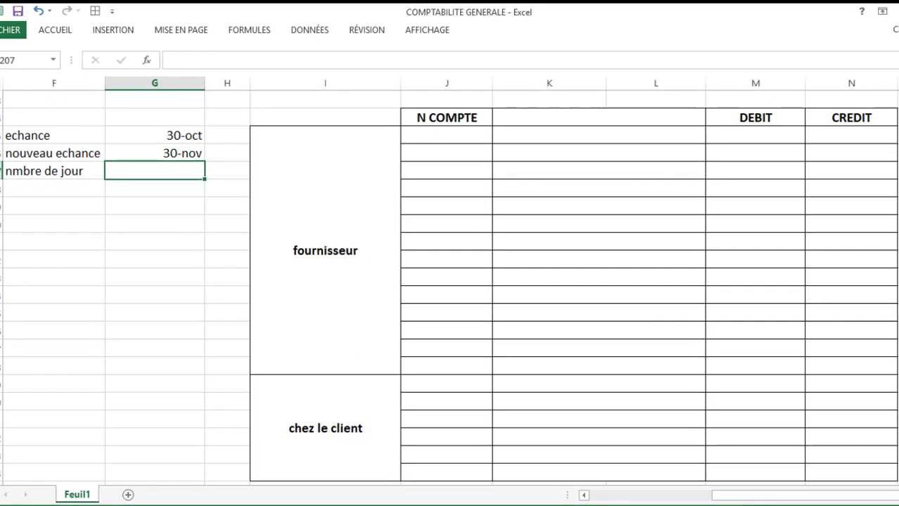
pyautogui.write('+')
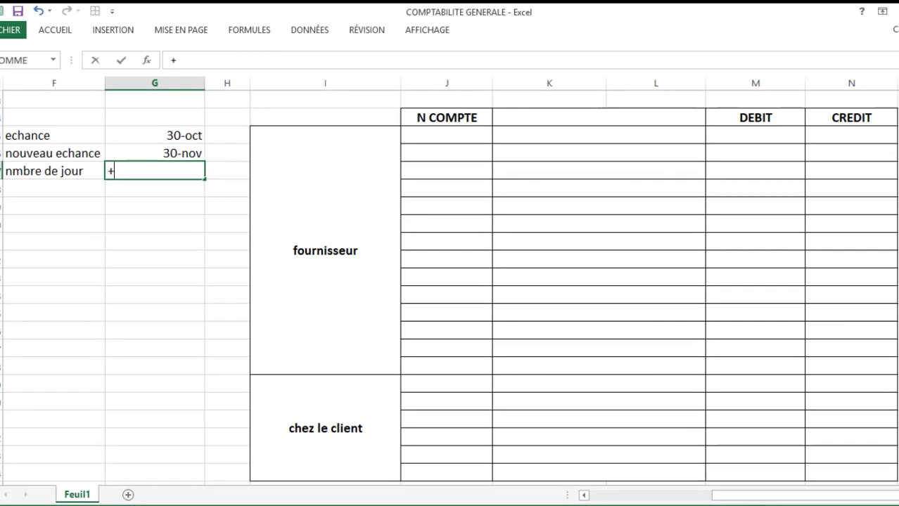
pyautogui.click(155, 152)
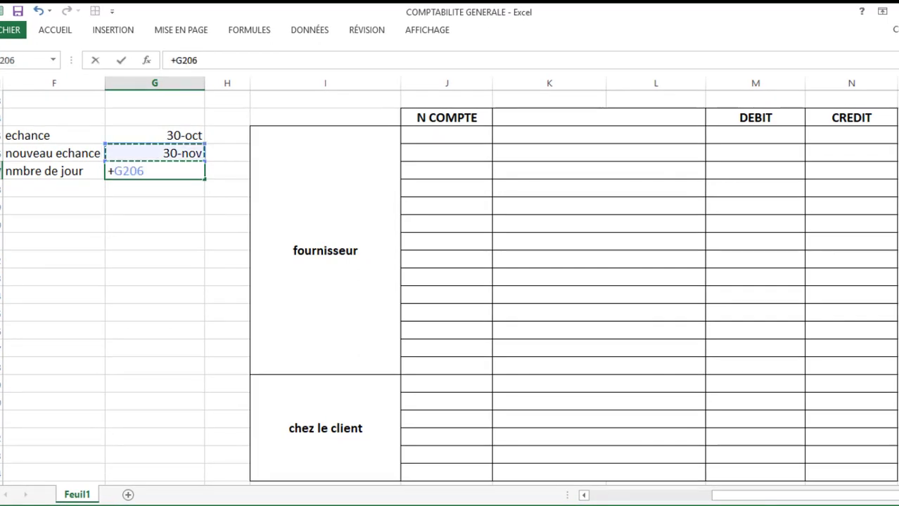
pyautogui.write('-')
pyautogui.press('Up')
pyautogui.press('Up')
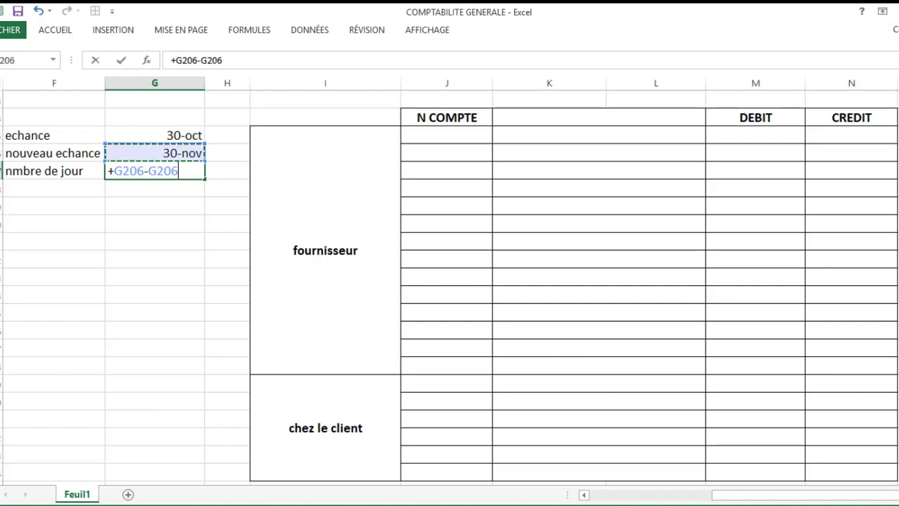
pyautogui.press('Return')
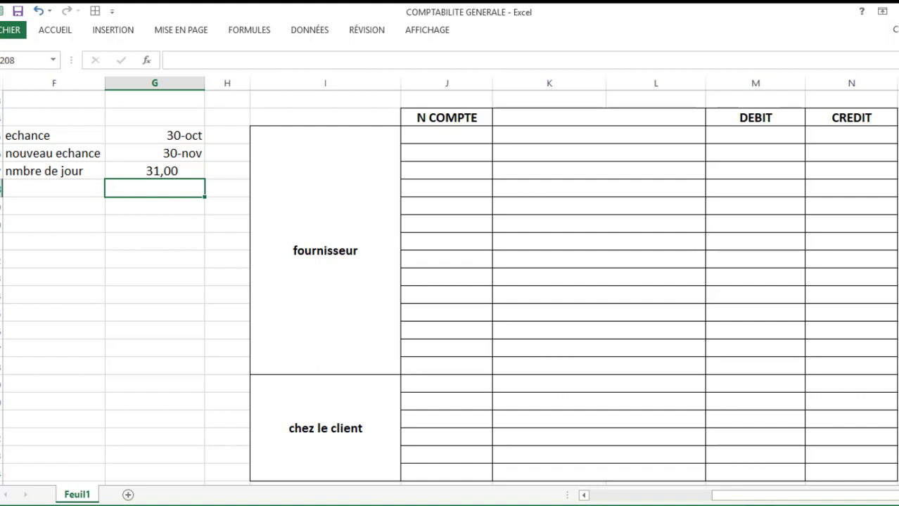
# Add the label "montant" in F208 with the amount 8000 in G208.
pyautogui.click(59, 196)
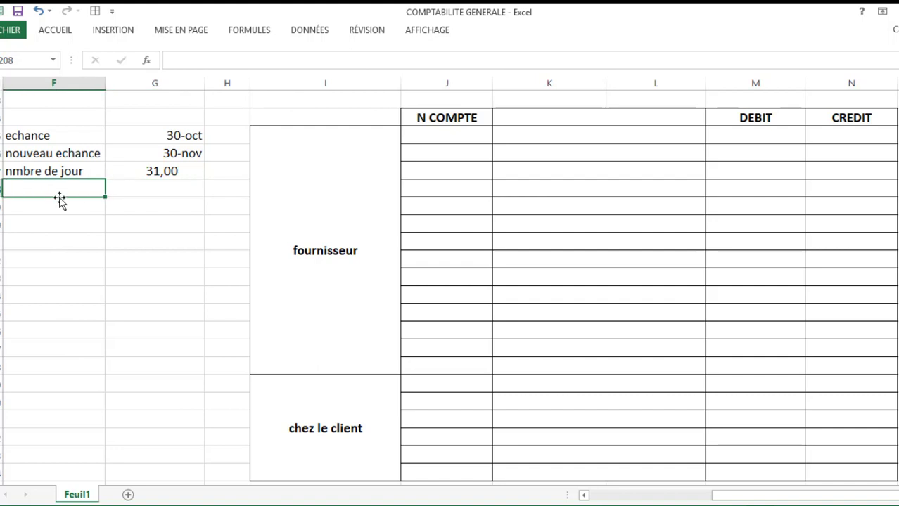
pyautogui.write('montant')
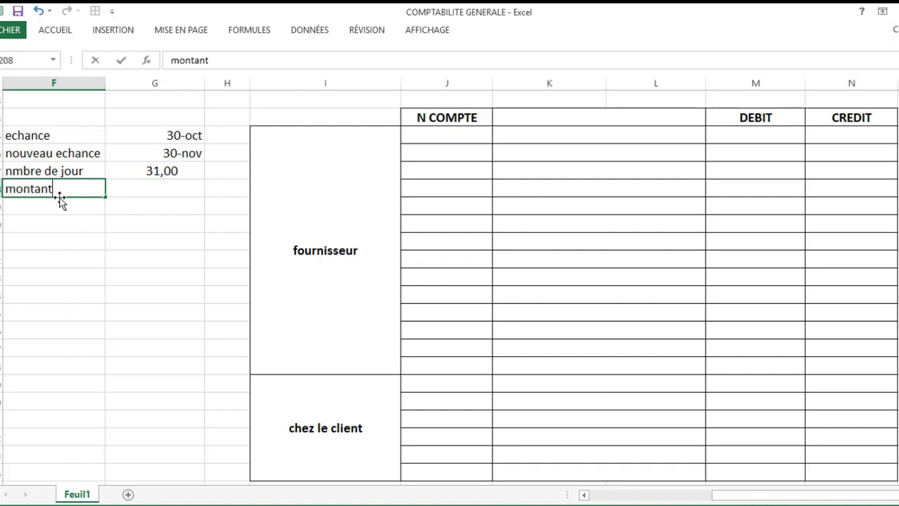
pyautogui.press('Tab')
pyautogui.write('8000')
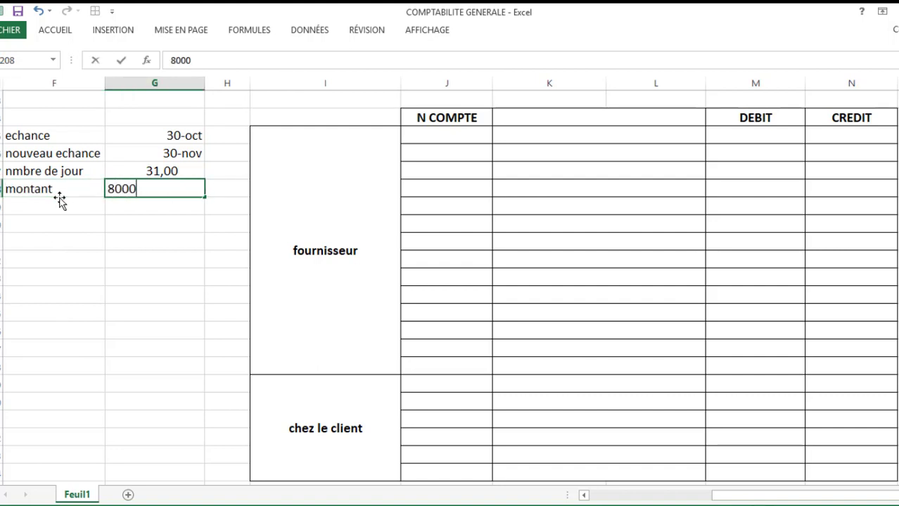
pyautogui.press('Down')
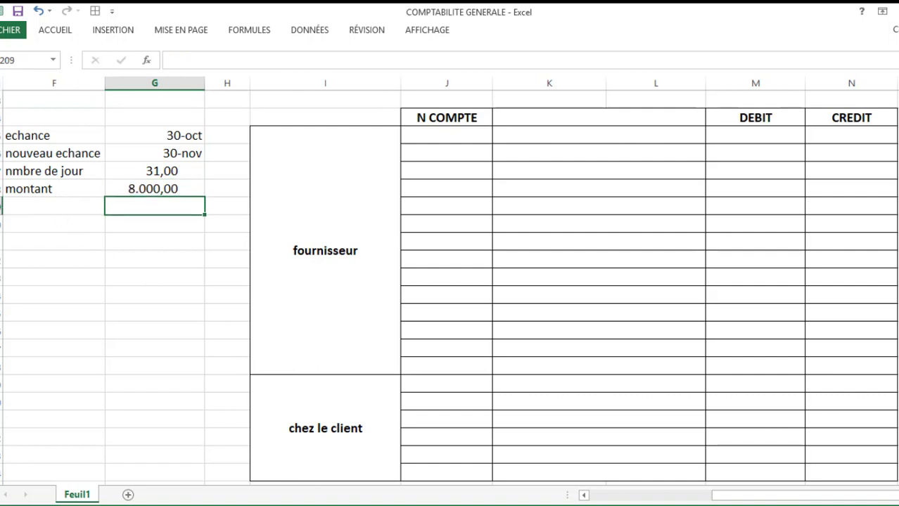
# Check the EXERCICE 4 statement in Photos, then add the label "escompte" in F210 of the workbook.
pyautogui.click(376, 458)
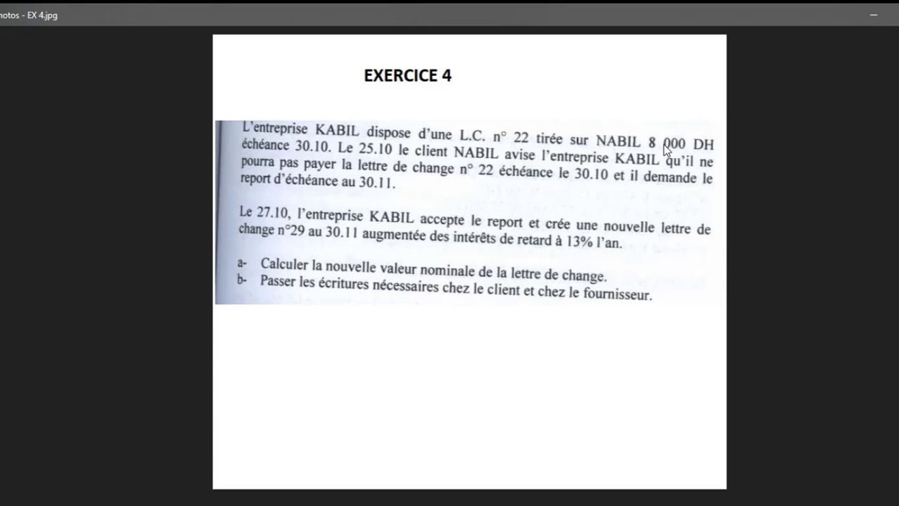
pyautogui.hotkey('alt', 'Tab')
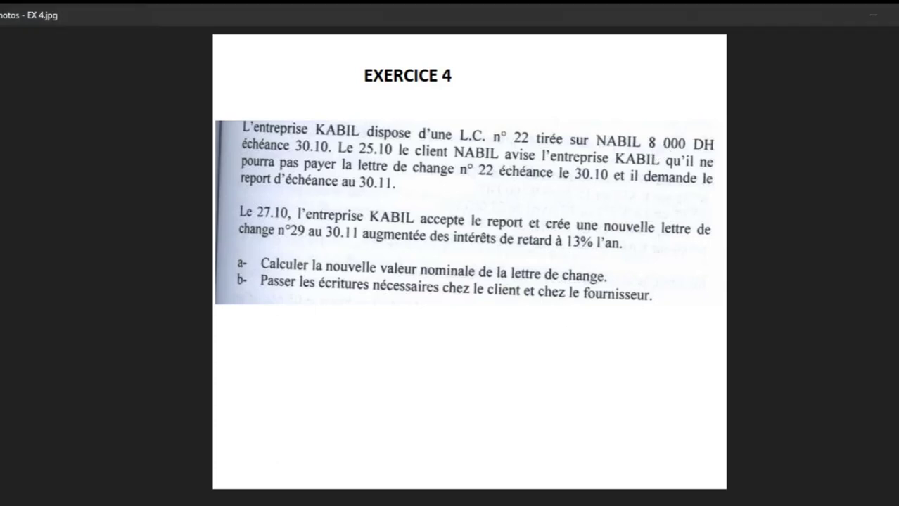
pyautogui.click(50, 226)
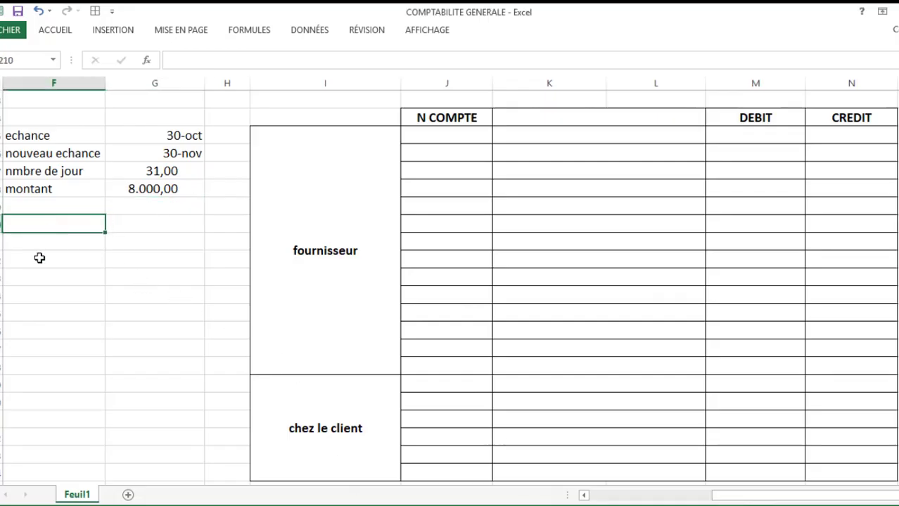
pyautogui.write('escompte')
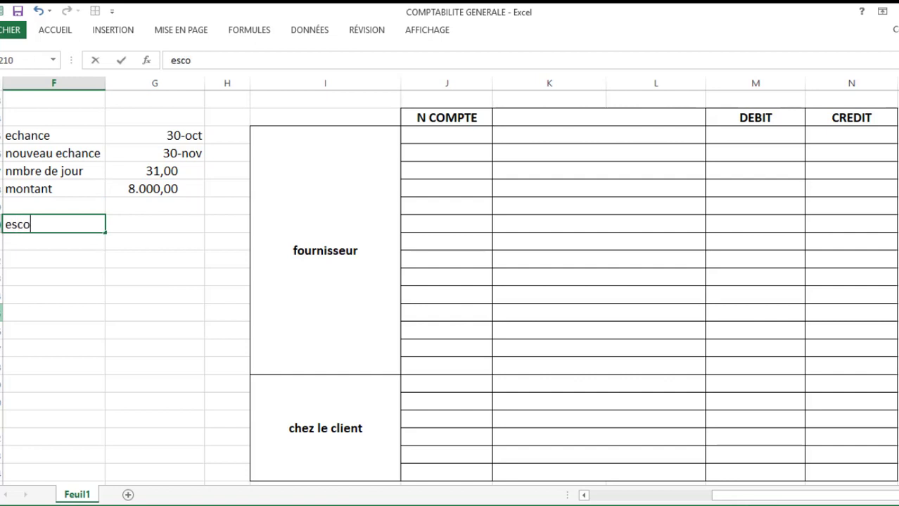
# Enter the formula +G208*31*0,13 in G209 to multiply the amount by the days and the interest rate.
pyautogui.click(155, 205)
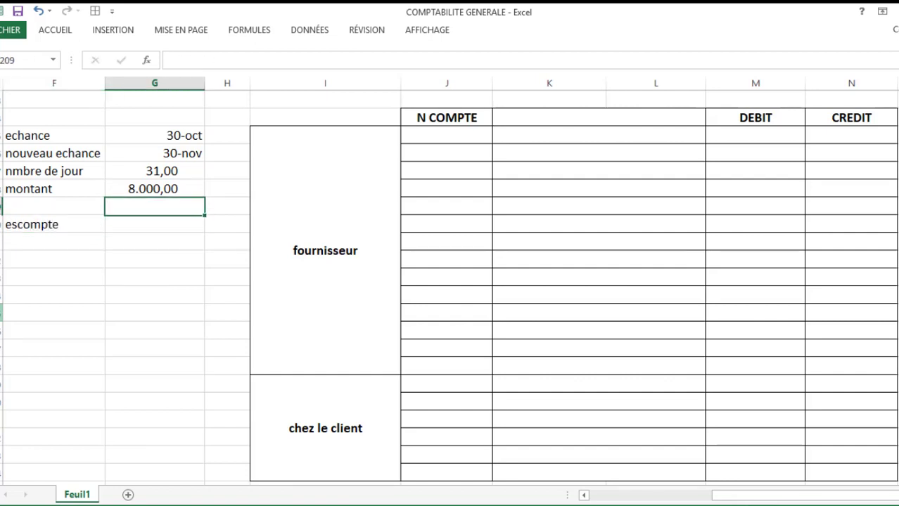
pyautogui.write('+')
pyautogui.press('Up')
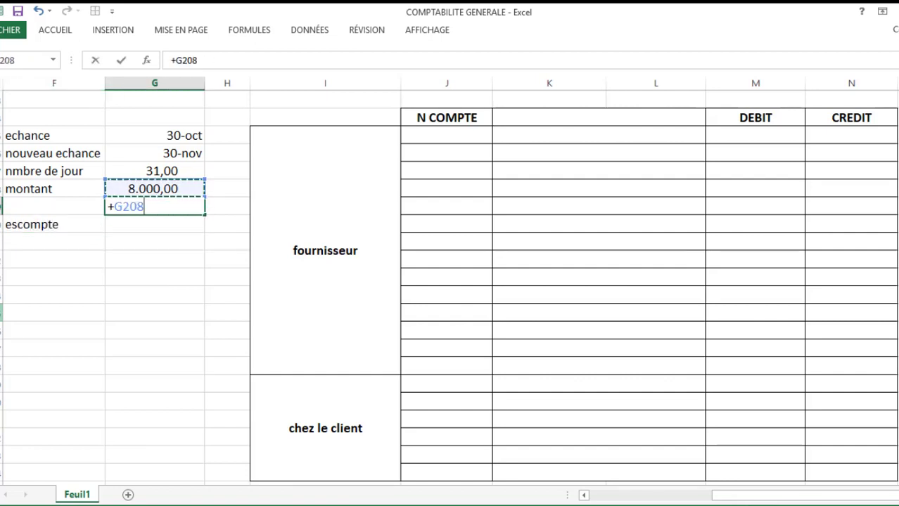
pyautogui.write('*31*')
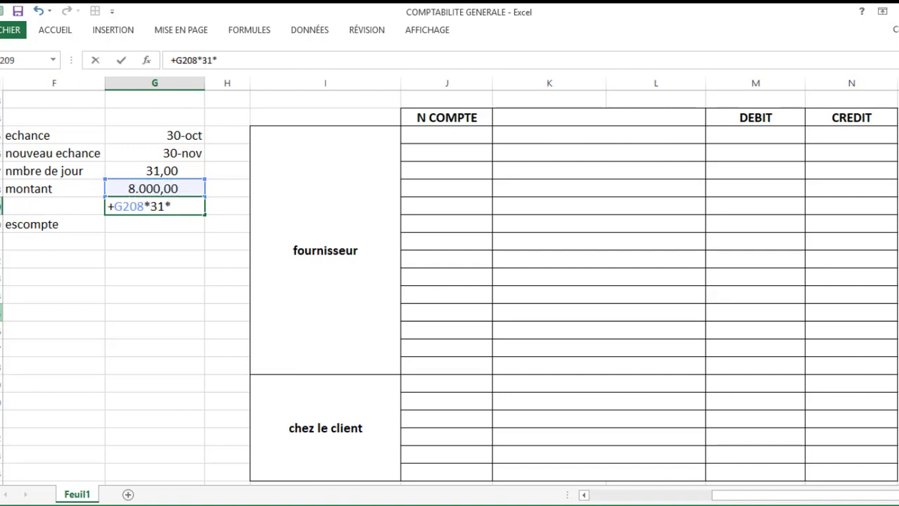
pyautogui.write('0,13')
pyautogui.press('Return')
# Calculate the escompte in G210 with the formula +32240/360.
pyautogui.write('+')
pyautogui.press('Up')
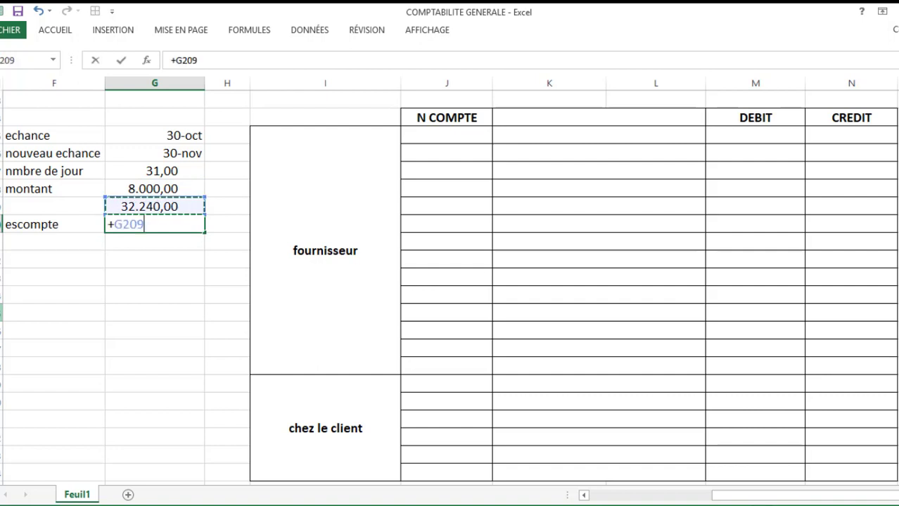
pyautogui.press('BackSpace')
pyautogui.press('BackSpace')
pyautogui.press('BackSpace')
pyautogui.press('BackSpace')
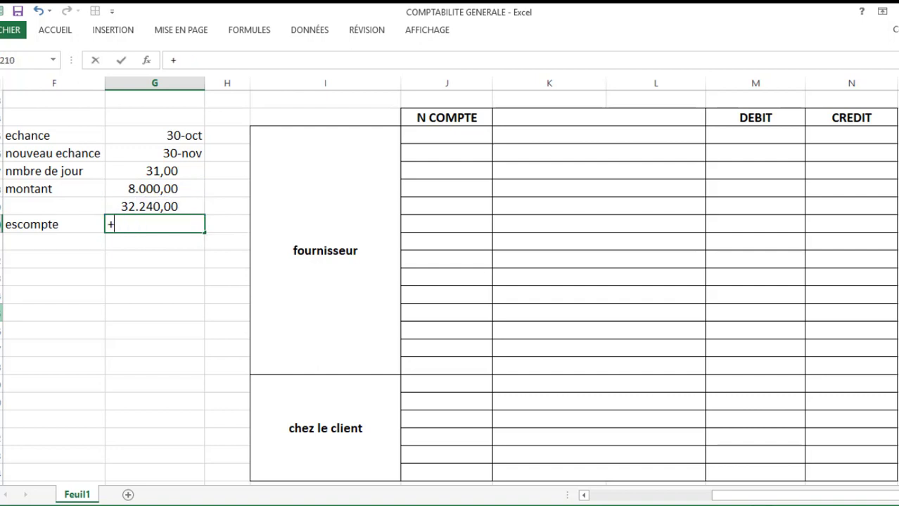
pyautogui.write('32240')
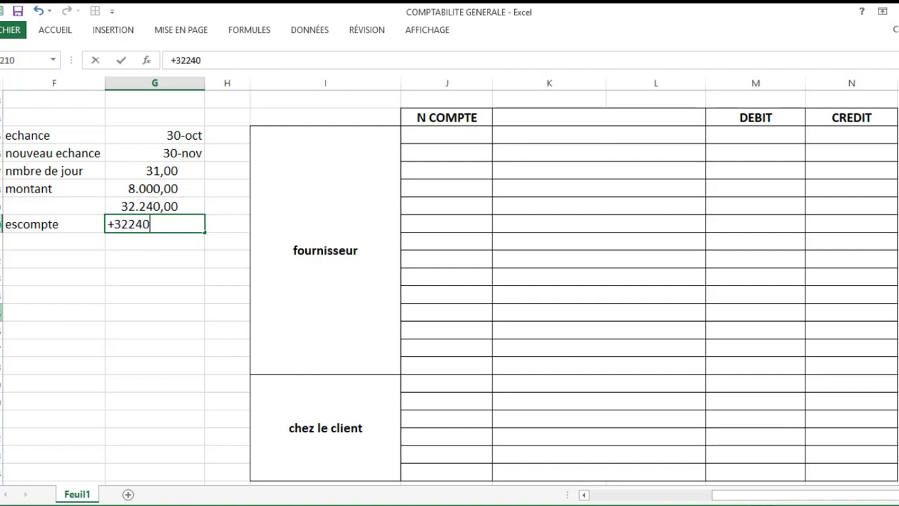
pyautogui.write('/360')
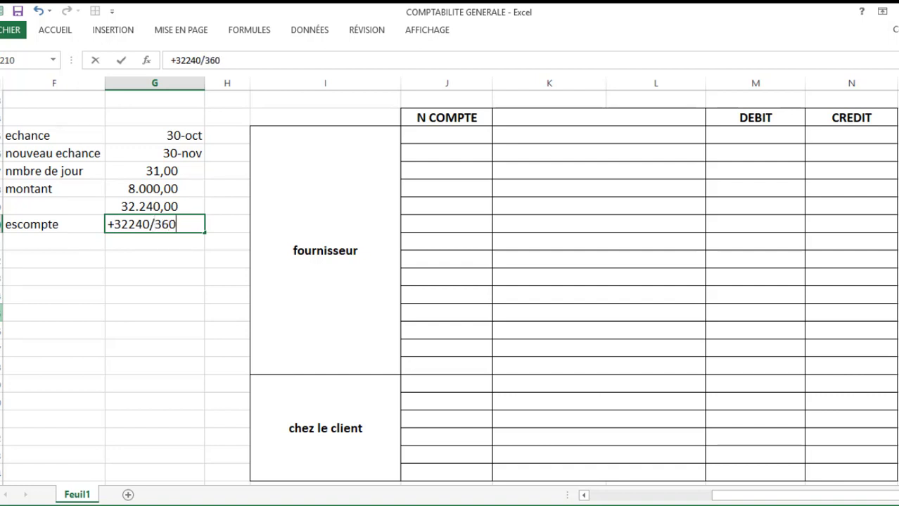
pyautogui.press('Return')
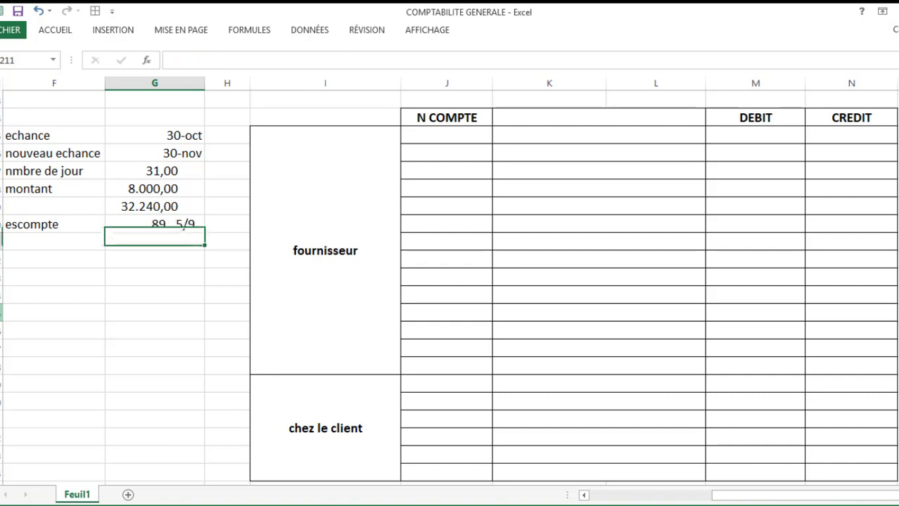
# Apply the Comptabilité number format to the escompte value in G210.
pyautogui.click(155, 223)
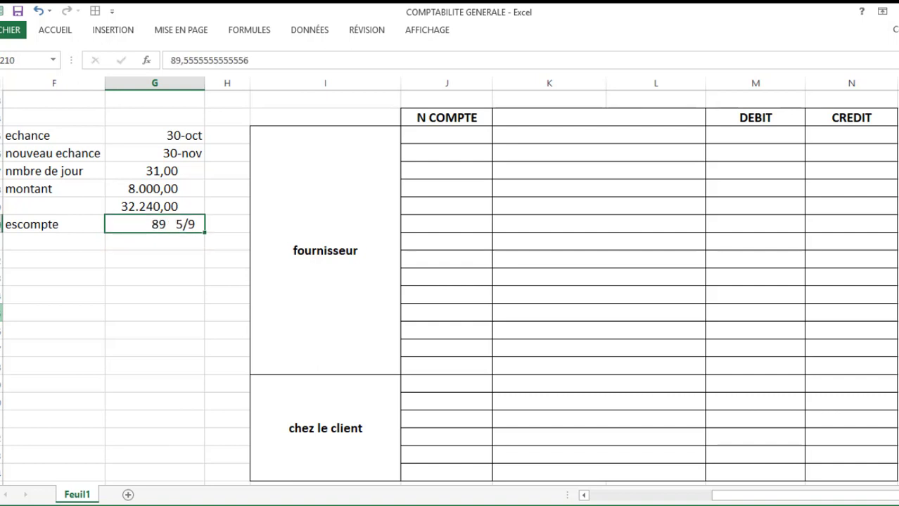
pyautogui.click(69, 38)
pyautogui.click(388, 76)
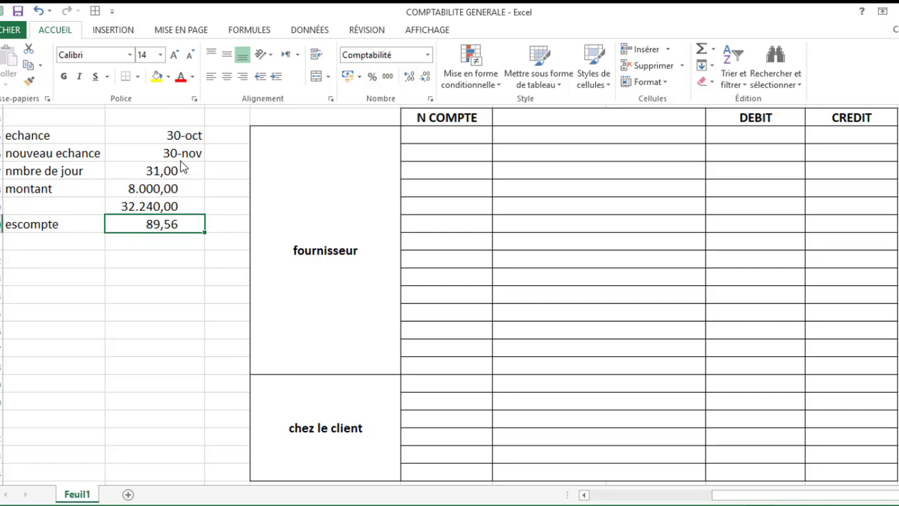
pyautogui.click(92, 269)
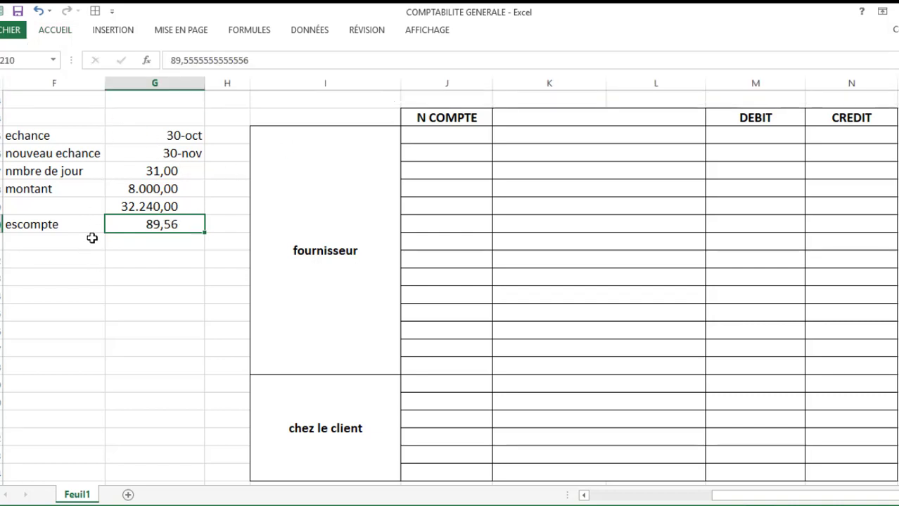
# Add the label "tva" in F211 and calculate the tax in G211 with the formula +89,56*0,2.
pyautogui.click(91, 238)
pyautogui.write('tva')
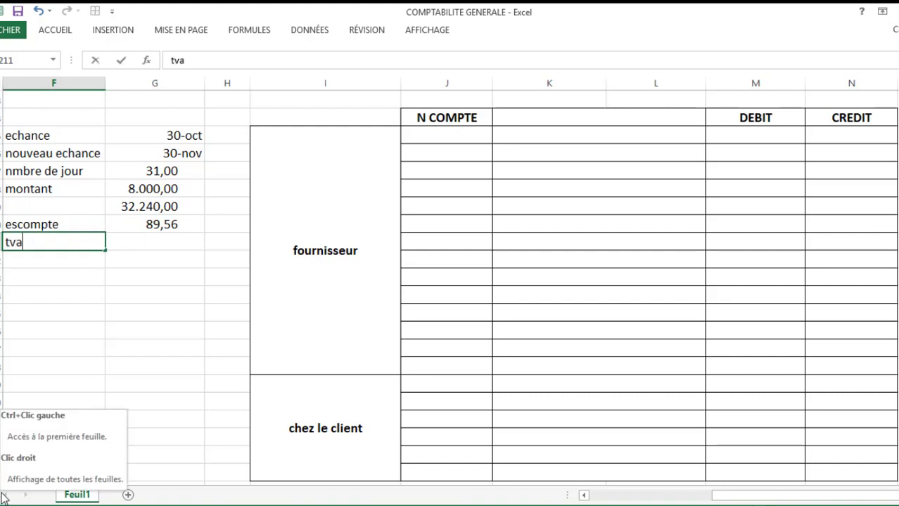
pyautogui.press('Tab')
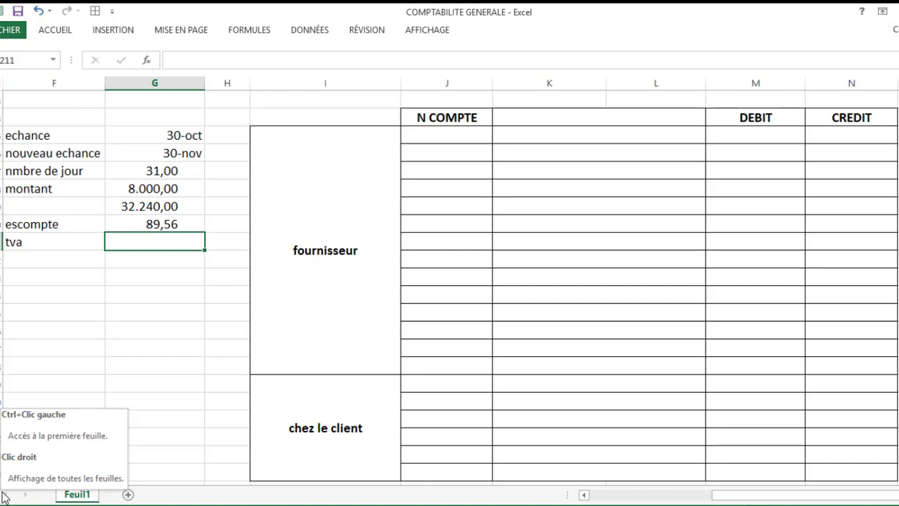
pyautogui.write('+89,')
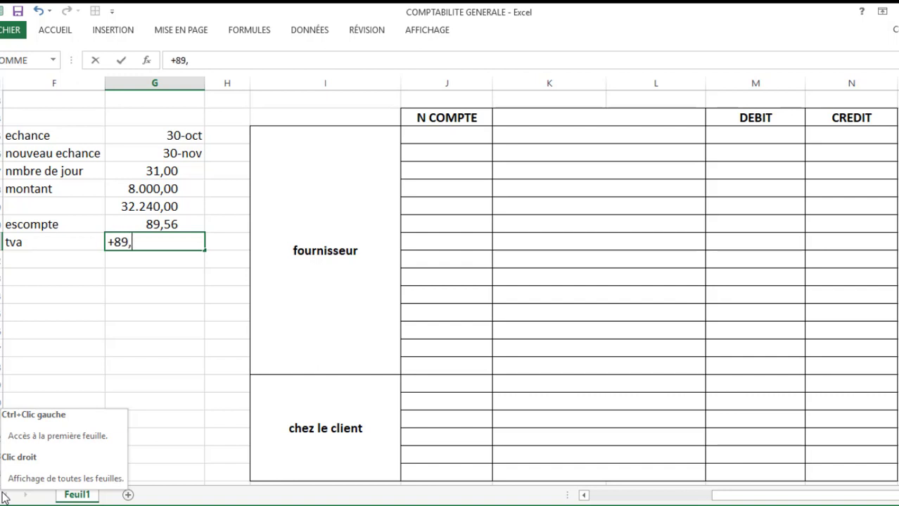
pyautogui.write('56*0,')
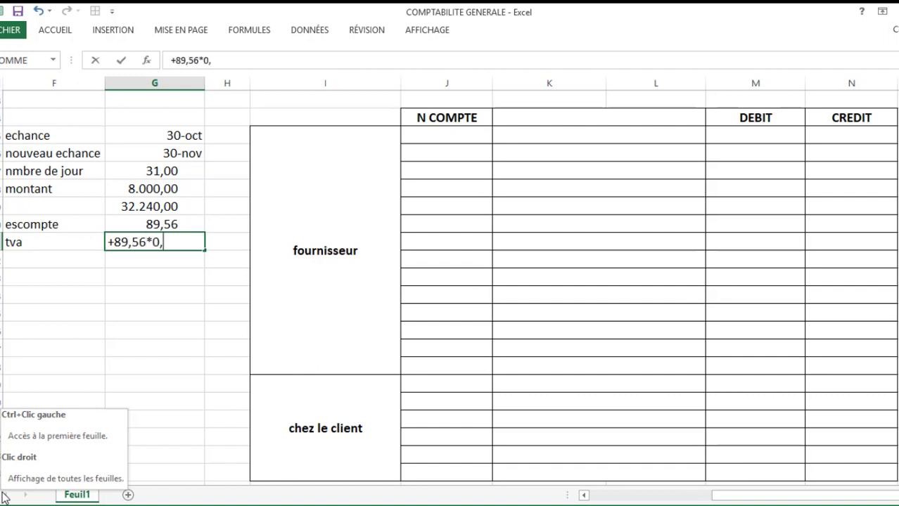
pyautogui.write('2')
pyautogui.press('Return')
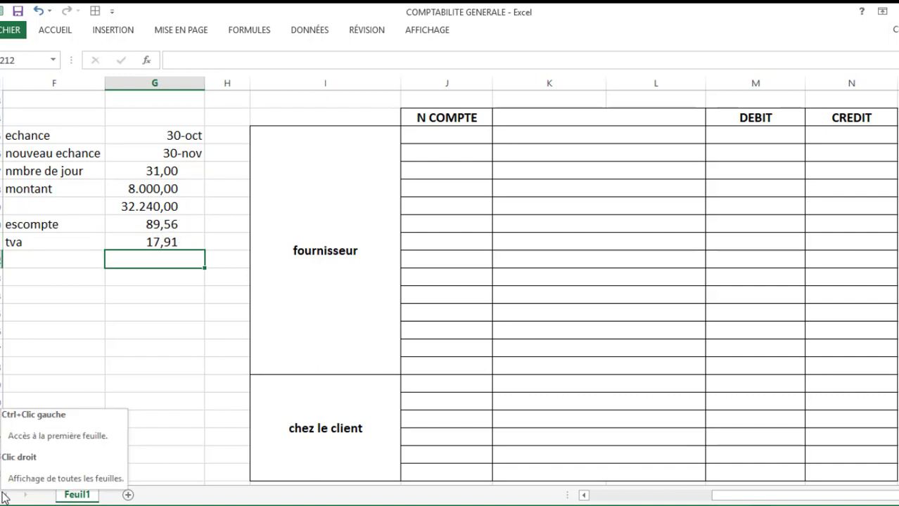
pyautogui.press('Left')
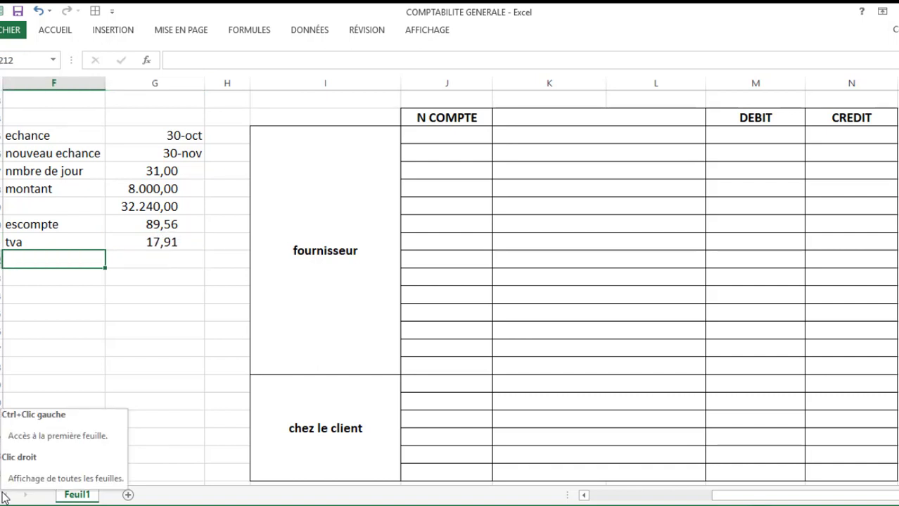
# Add the label "nouvelle valeur" in F212 and total the amount, escompte and tva in G212 with the formula +G208+G210+G211.
pyautogui.write('nouvel')
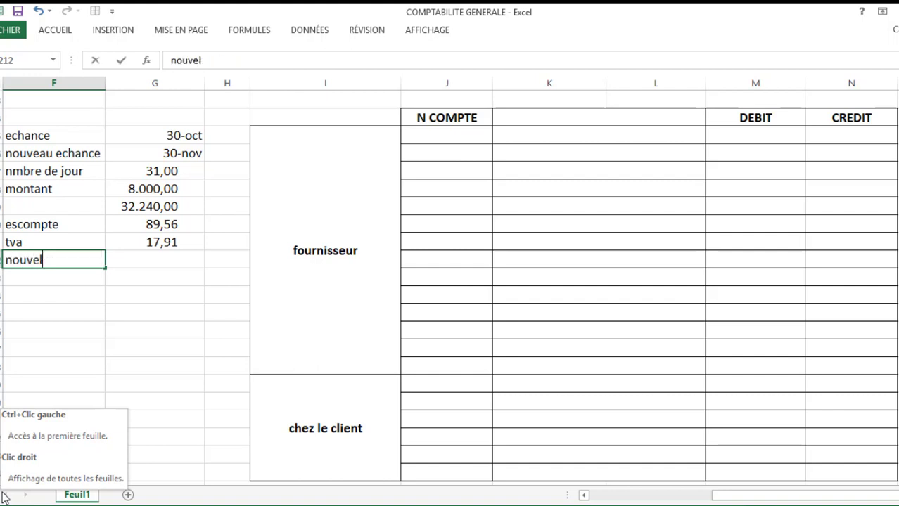
pyautogui.write('le valeur')
pyautogui.press('Tab')
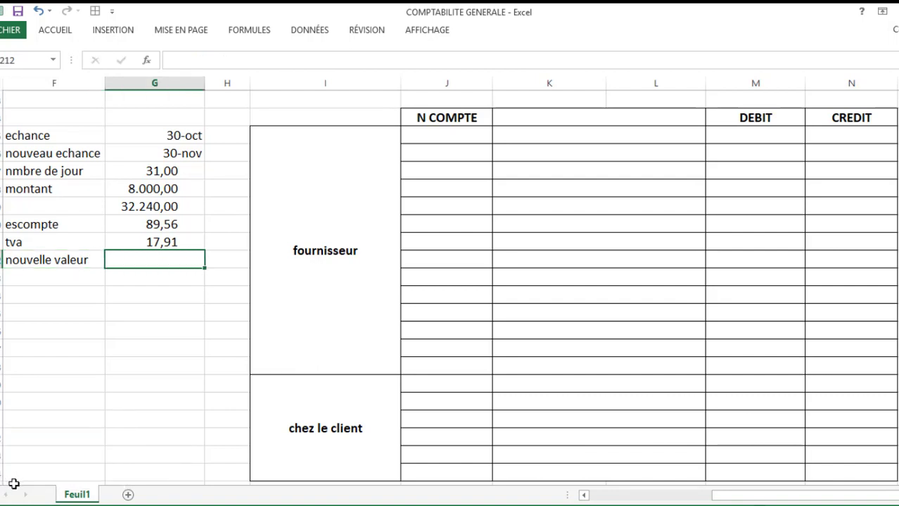
pyautogui.write('+')
pyautogui.click(150, 193)
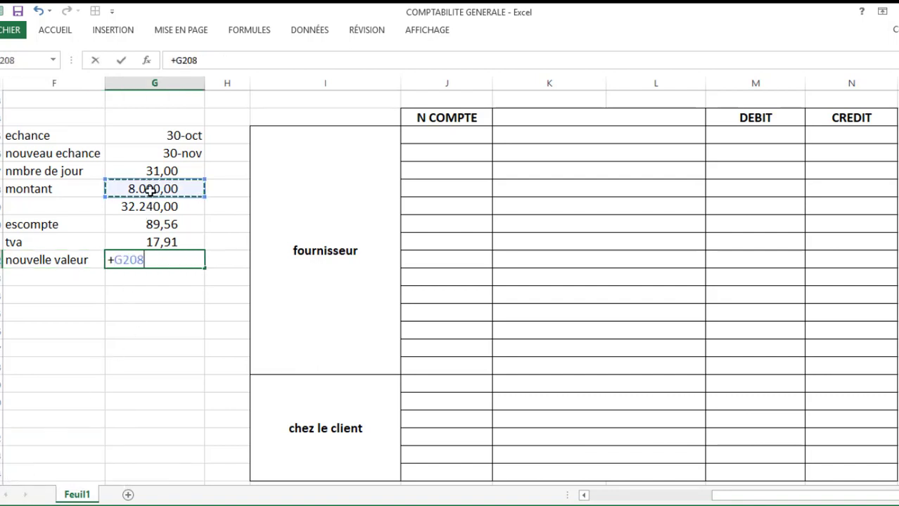
pyautogui.write('+')
pyautogui.click(170, 225)
pyautogui.write('+G210+')
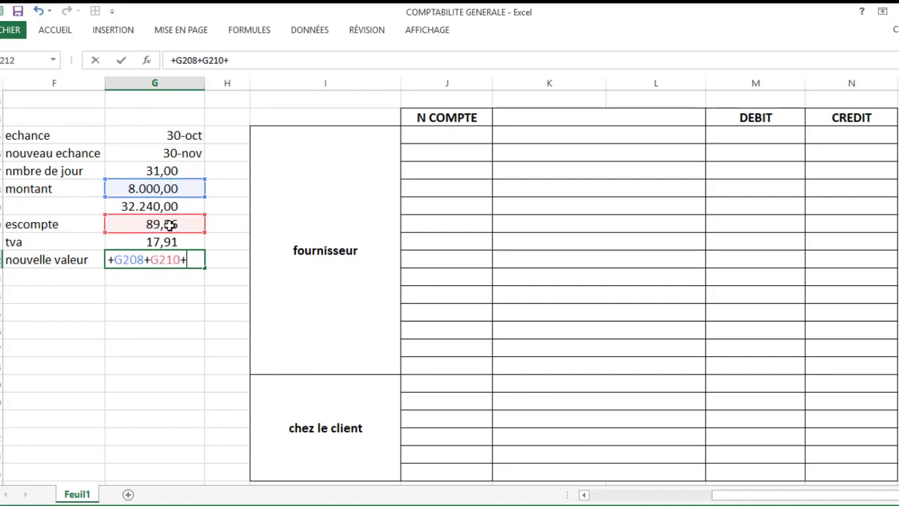
pyautogui.click(166, 240)
pyautogui.press('Return')
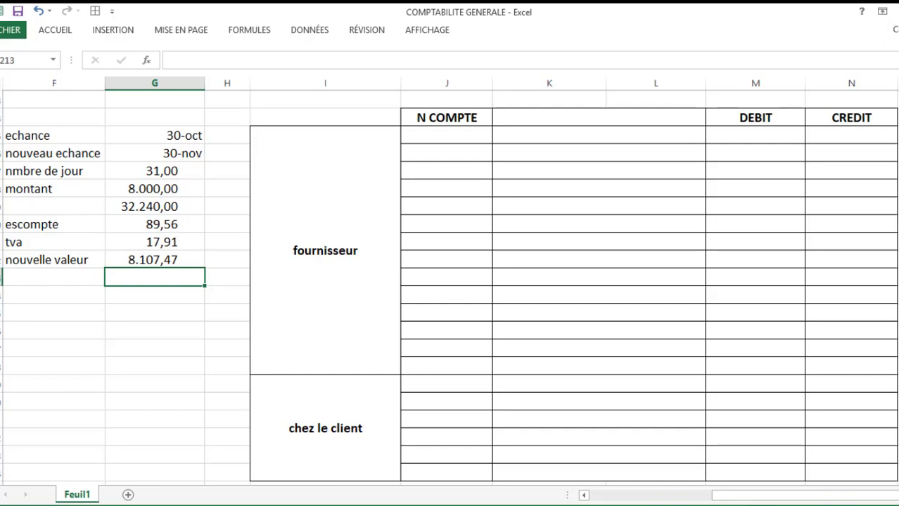
# Switch to Photos to reread the Exercice 4 statement on the report and new bill of exchange, and return to the Excel workbook.
pyautogui.hotkey('alt', 'Tab')
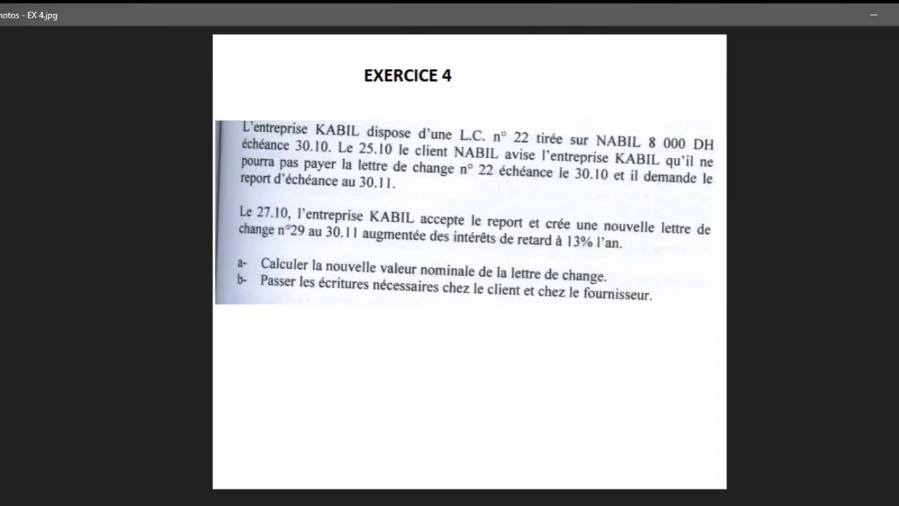
pyautogui.hotkey('alt', 'Tab')
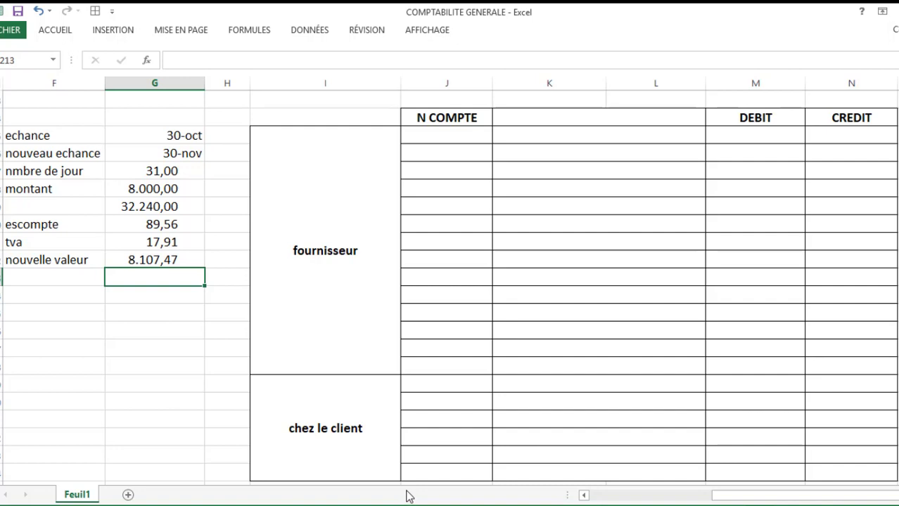
pyautogui.click(391, 505)
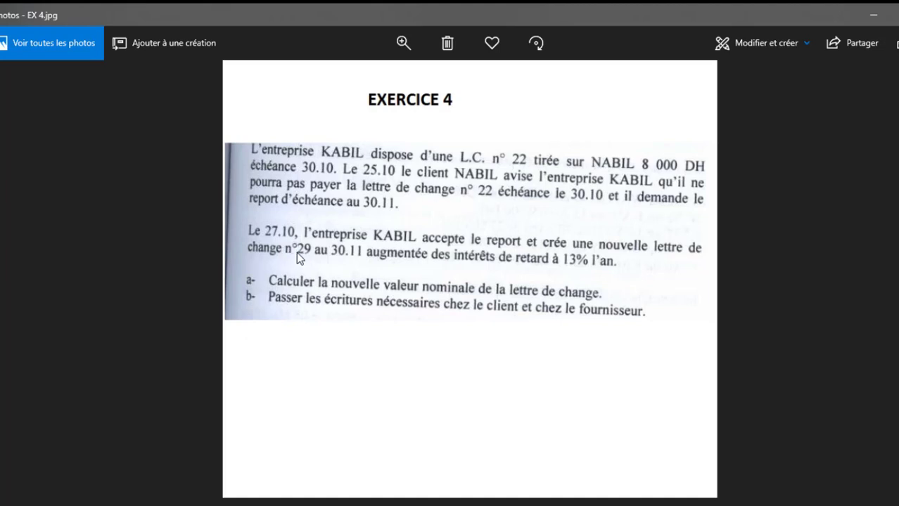
pyautogui.moveTo(350, 505)
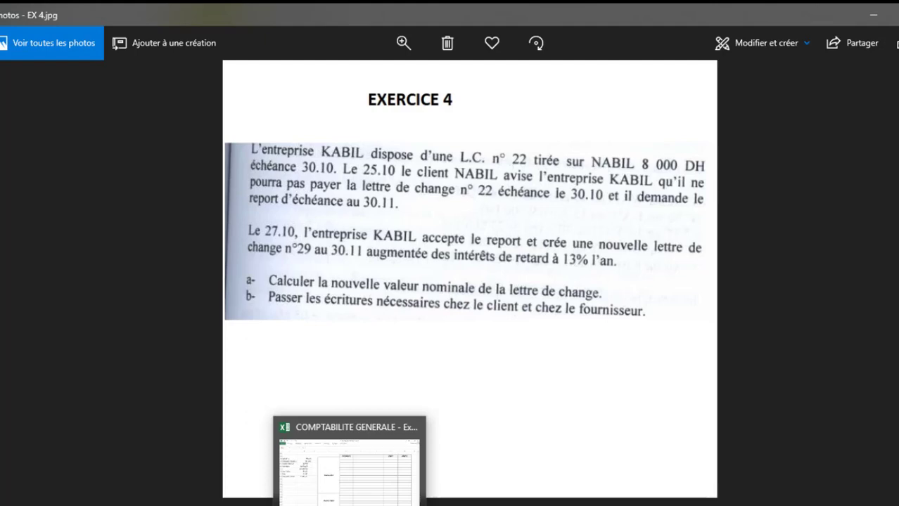
pyautogui.click(350, 503)
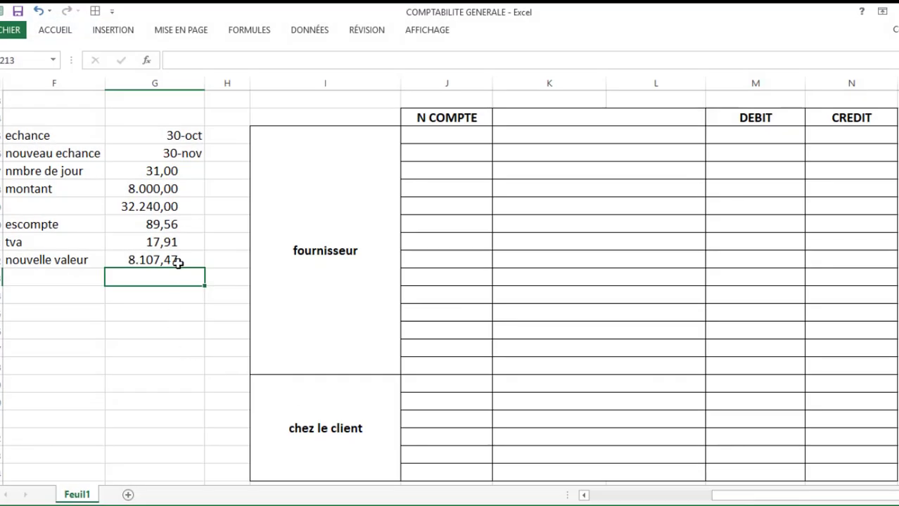
pyautogui.click(178, 260)
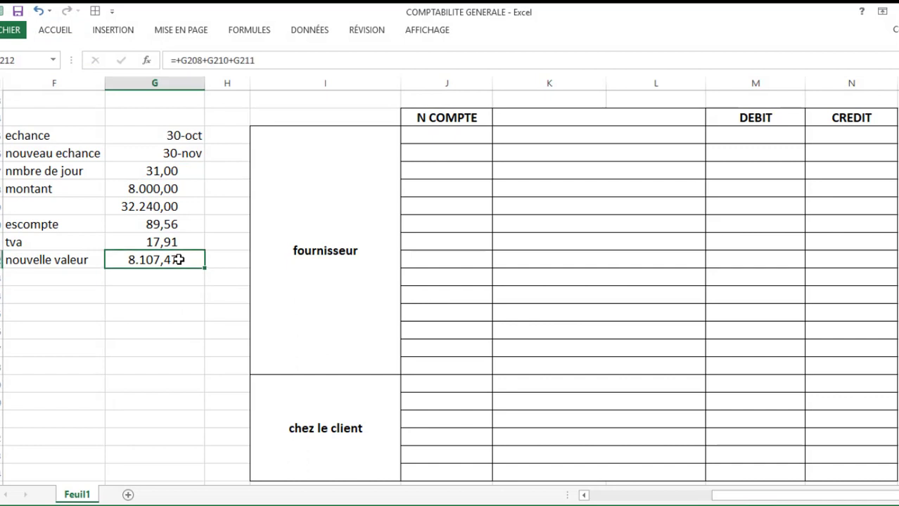
# Enter the date 27/10 in the journal's header row between N COMPTE and DEBIT.
pyautogui.click(524, 120)
pyautogui.write('27/')
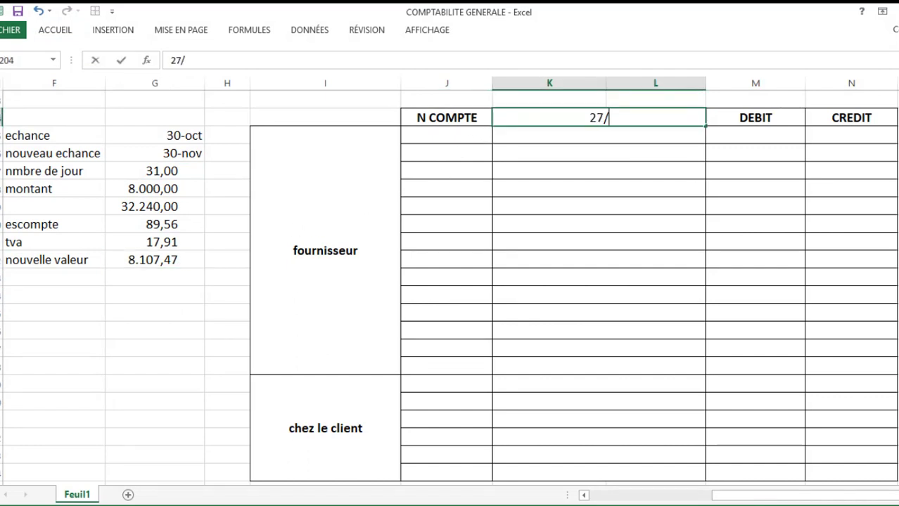
pyautogui.write('10')
pyautogui.press('Return')
# Set the journal's header date between N COMPTE and DEBIT to 02-10.
pyautogui.click(524, 119)
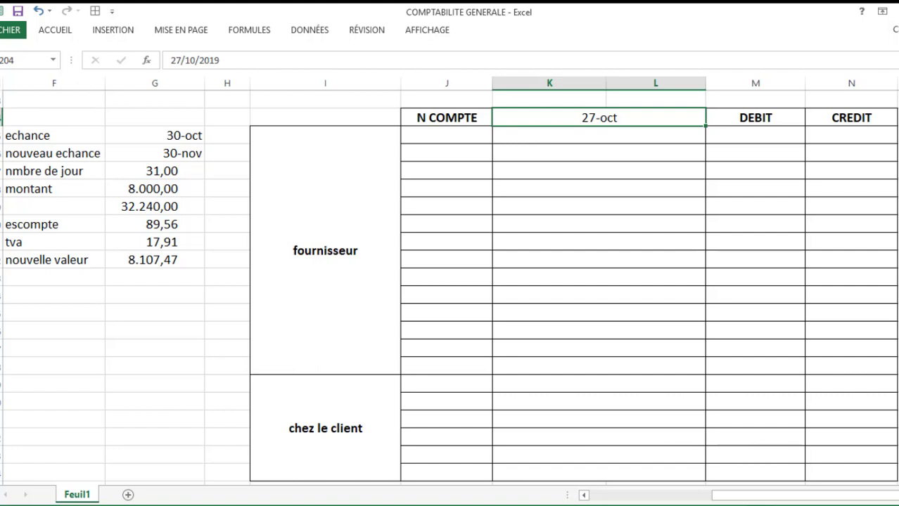
pyautogui.write('02-10')
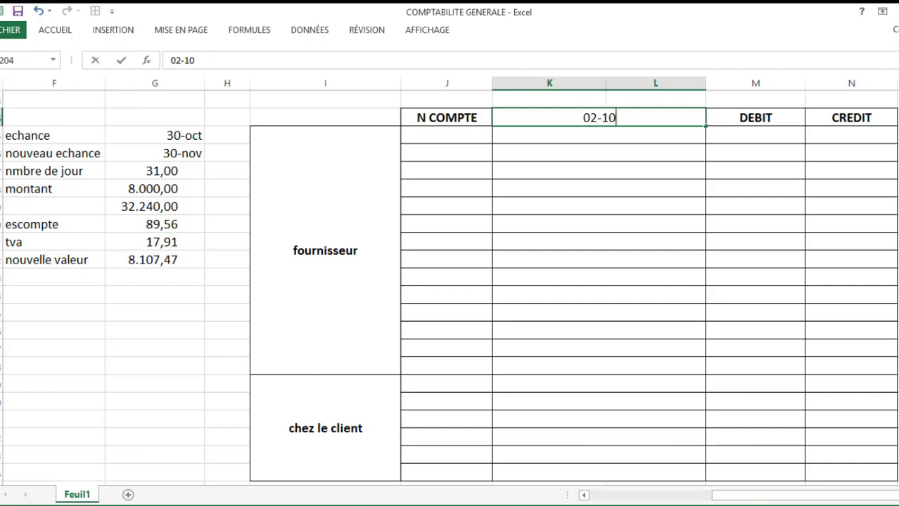
pyautogui.press('Return')
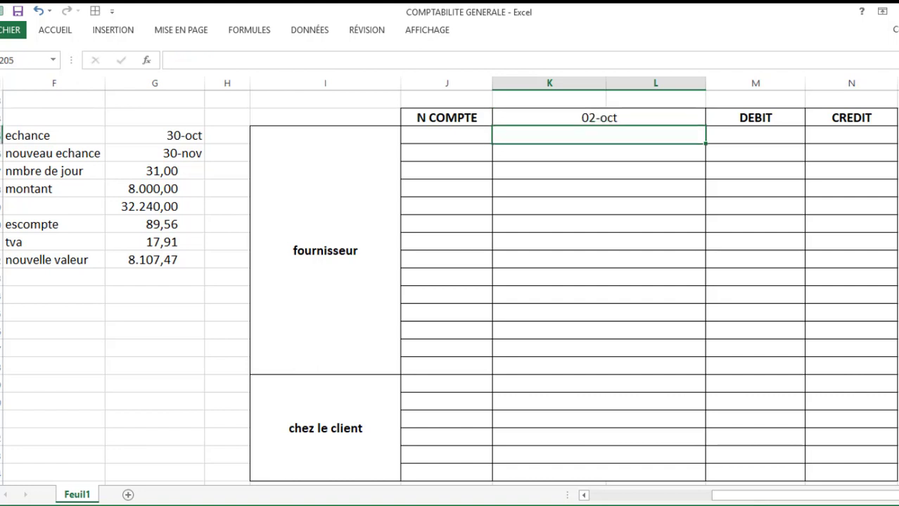
# Enter account numbers 3425 and 3421 in the first two fournisseur rows, J205 and J206.
pyautogui.click(446, 135)
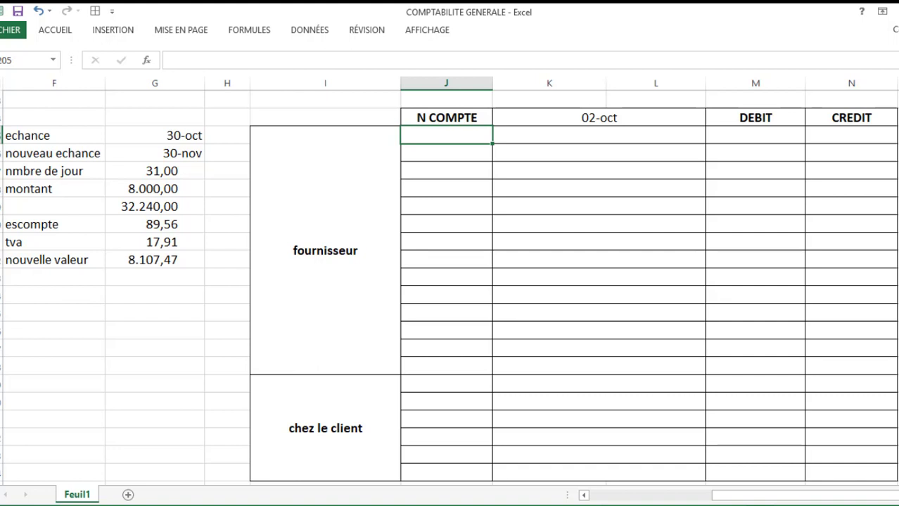
pyautogui.write('3425')
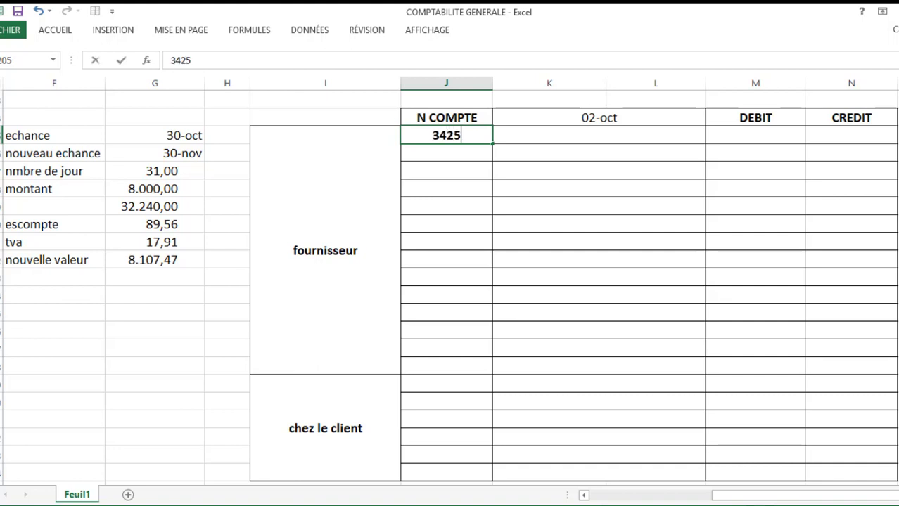
pyautogui.press('Return')
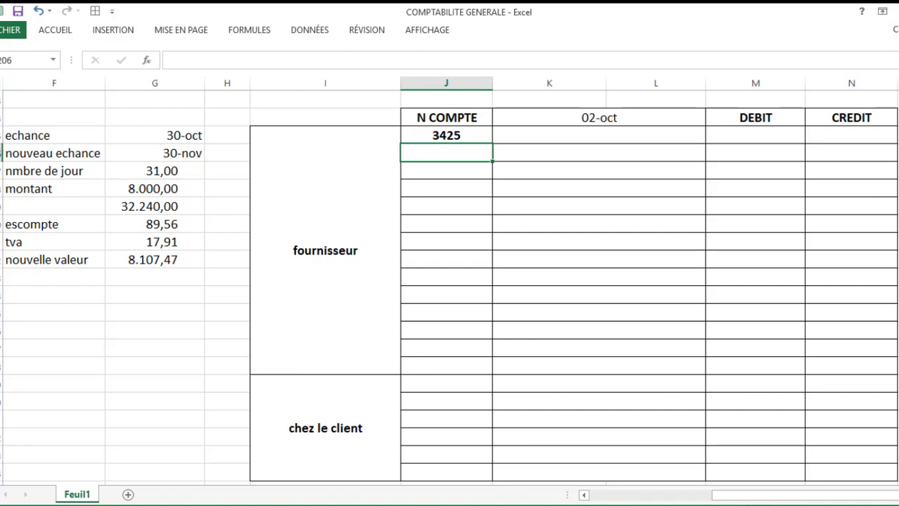
pyautogui.write('3421')
pyautogui.press('Tab')
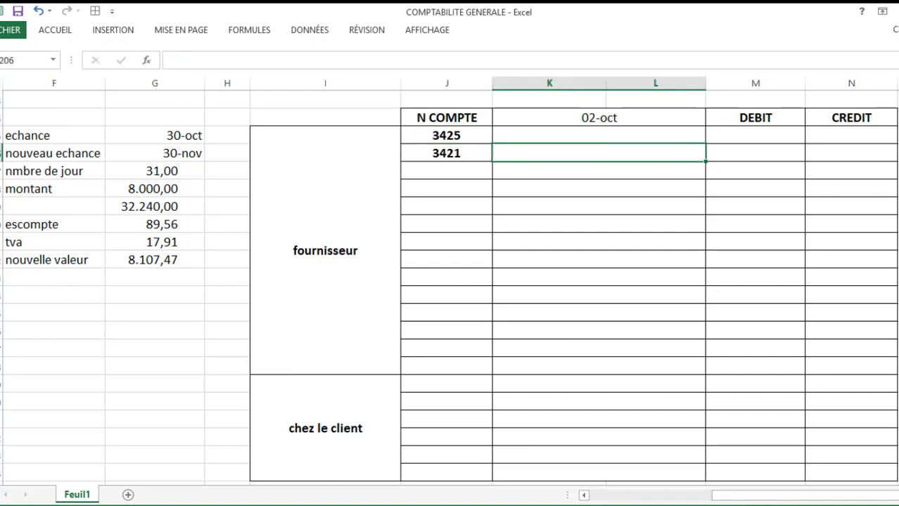
# Label account 3425 "client effet à recevoir" and account 3421 "client" in K205 and K206.
pyautogui.click(598, 135)
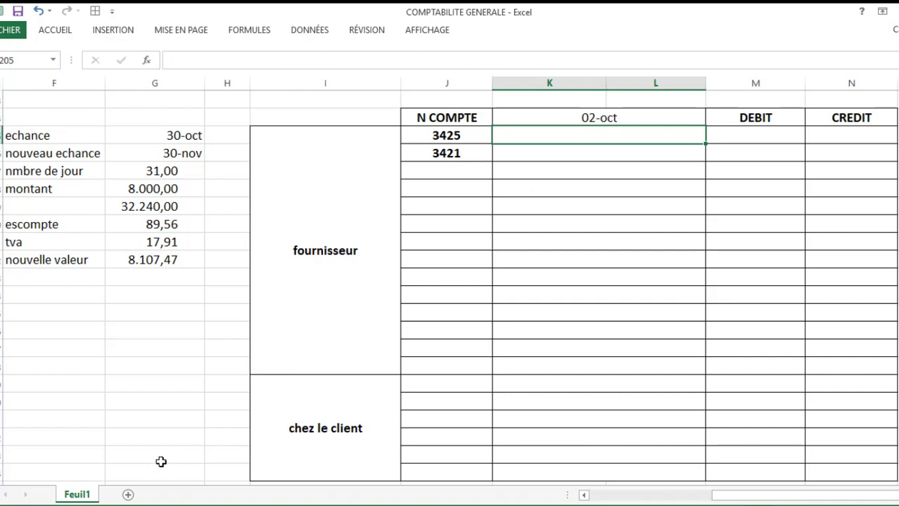
pyautogui.write('client')
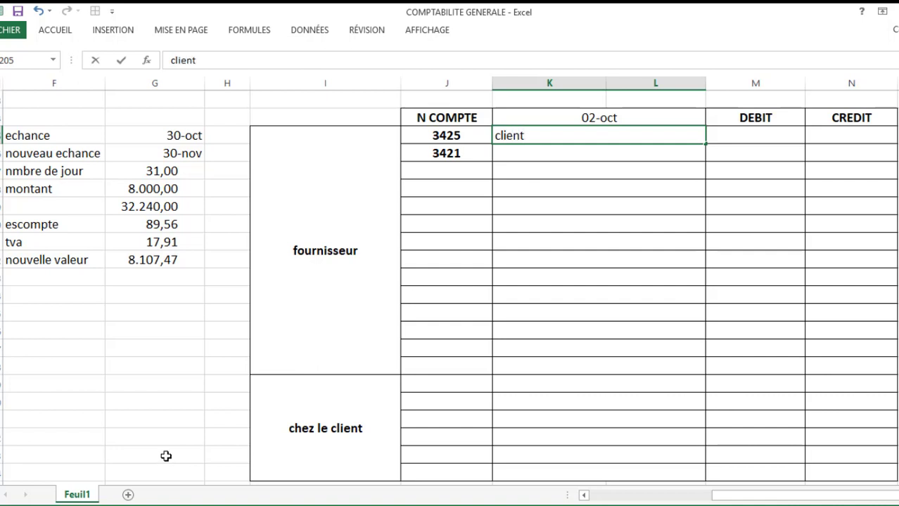
pyautogui.write(' effet à rece')
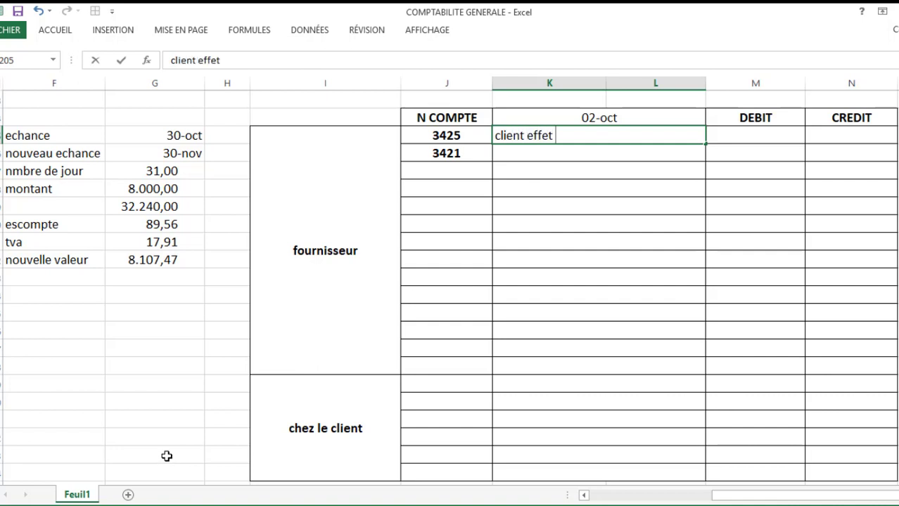
pyautogui.write('voir')
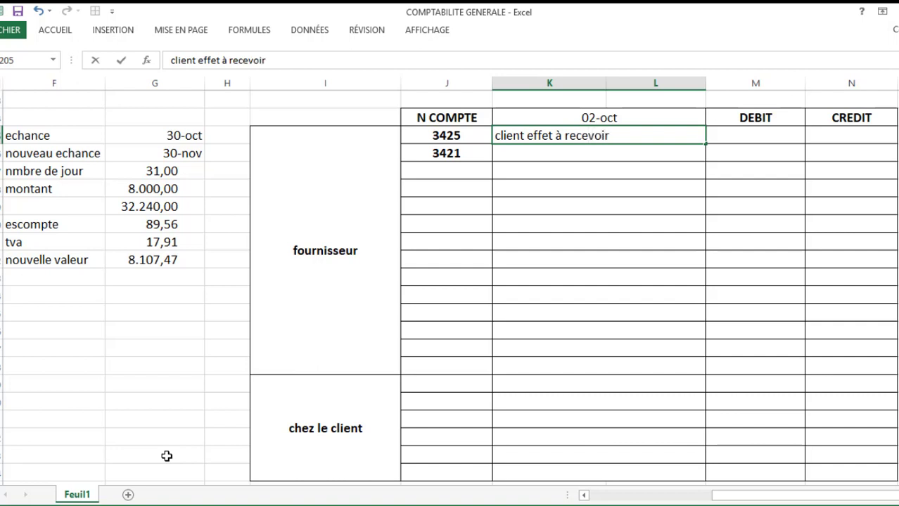
pyautogui.press('Return')
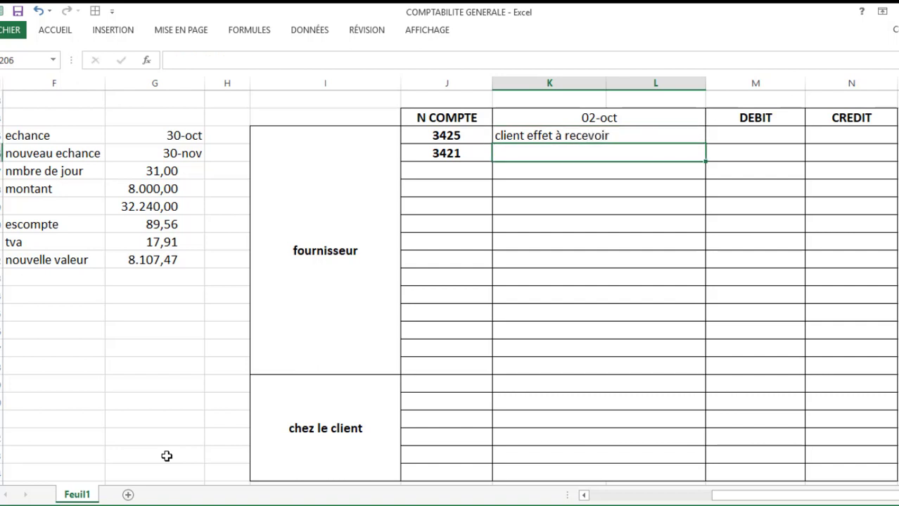
pyautogui.write('client')
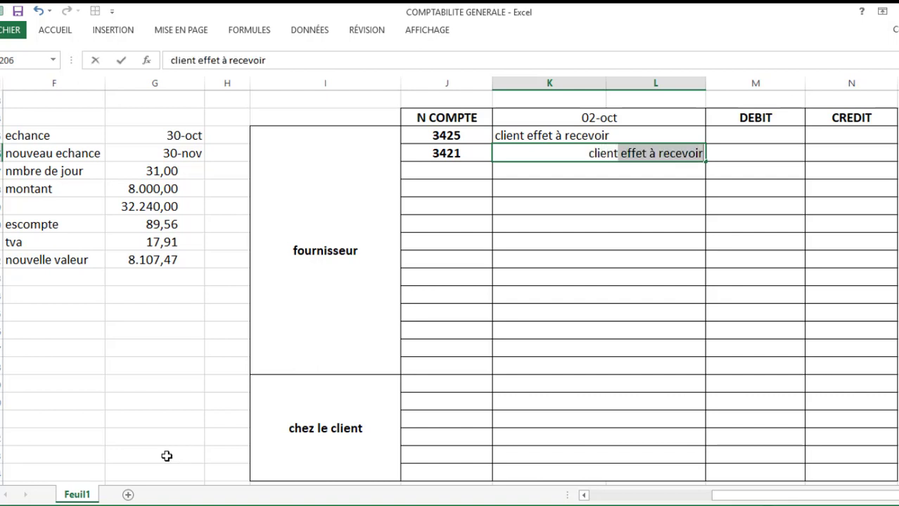
pyautogui.press('BackSpace')
pyautogui.press('BackSpace')
pyautogui.write('+')
pyautogui.press('BackSpace')
pyautogui.press('Return')
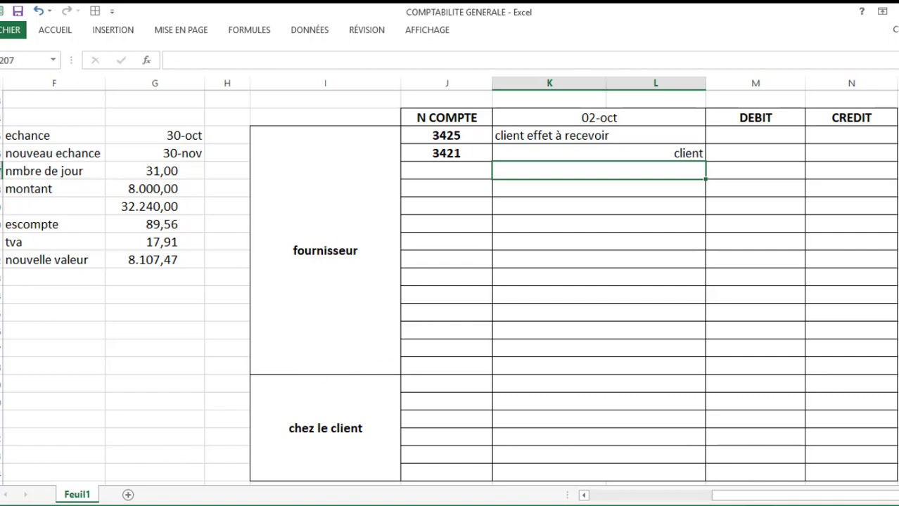
# Enter the date 27-10 in K207 as the heading of the second fournisseur entry.
pyautogui.write('27/')
pyautogui.press('BackSpace')
pyautogui.write('-10')
pyautogui.press('Return')
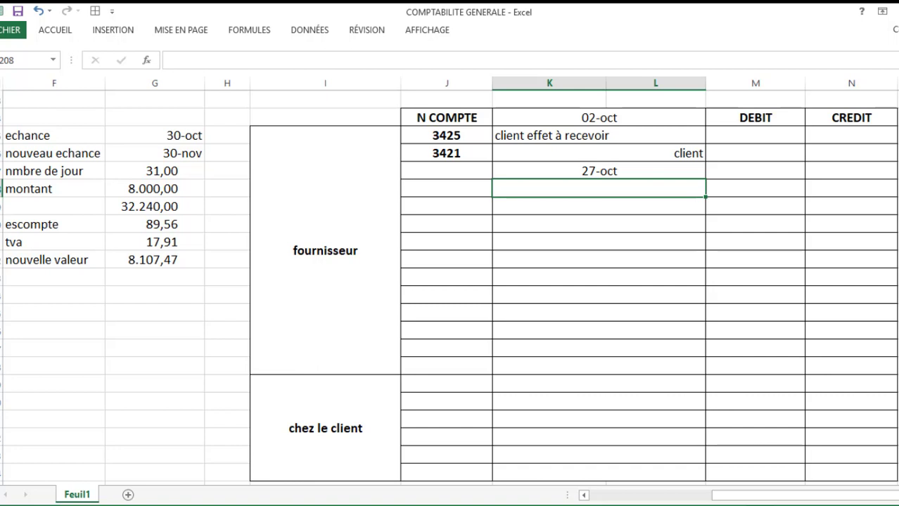
# Record 8000 as the debit of account 3425 in M205 and 8000 as the credit of account 3421 in N206.
pyautogui.click(446, 188)
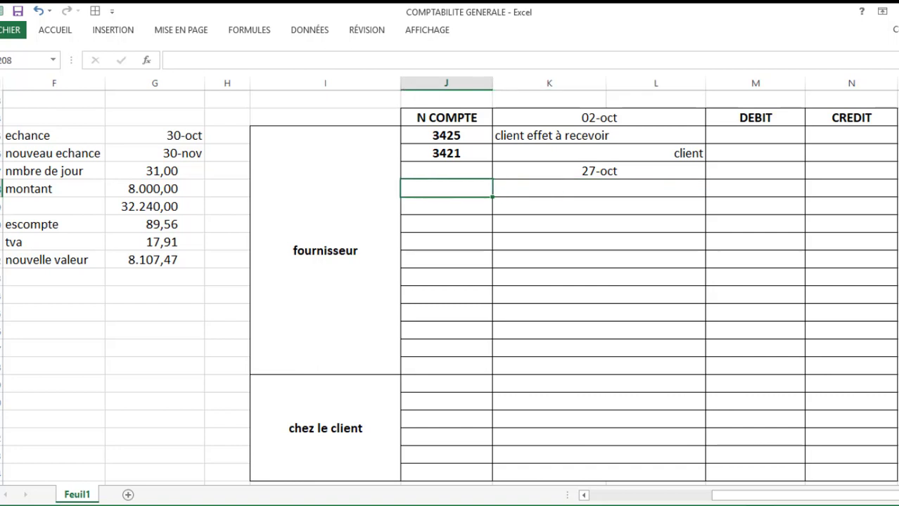
pyautogui.press('Right')
pyautogui.press('Right')
pyautogui.press('Right')
pyautogui.press('Up')
pyautogui.press('Up')
pyautogui.press('Up')
pyautogui.click(754, 135)
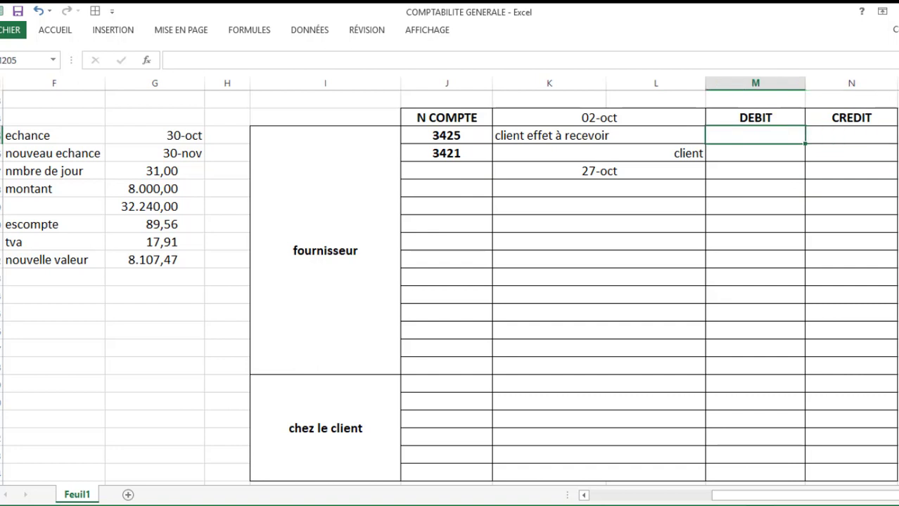
pyautogui.write('80000')
pyautogui.press('BackSpace')
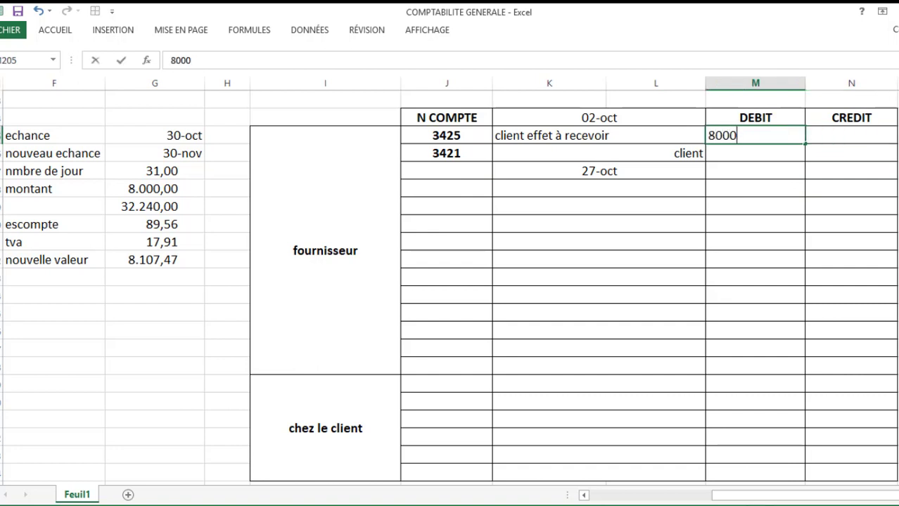
pyautogui.press('Return')
pyautogui.press('Right')
pyautogui.write('8.000')
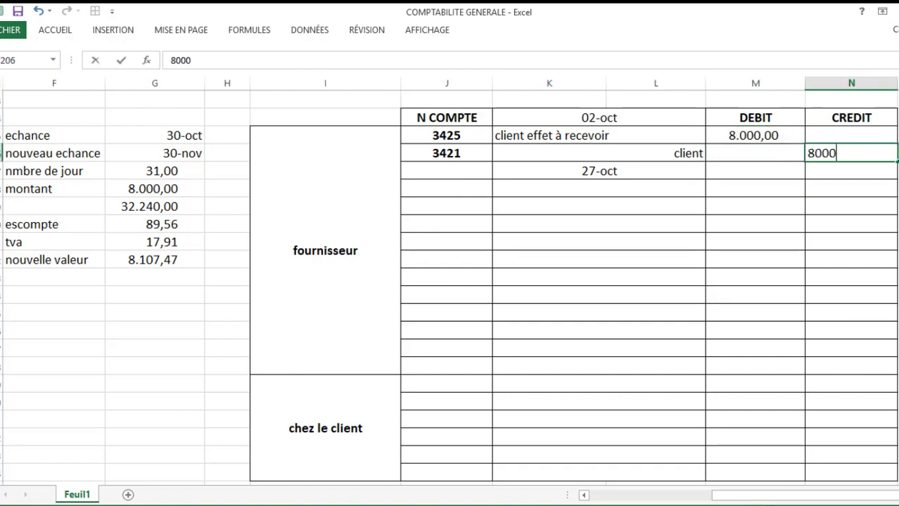
pyautogui.press('Return')
# Enter account numbers 3421 and 3425 in J208 and J209 under the 27-oct heading.
pyautogui.press('Left')
pyautogui.press('Left')
pyautogui.press('Down')
pyautogui.press('Left')
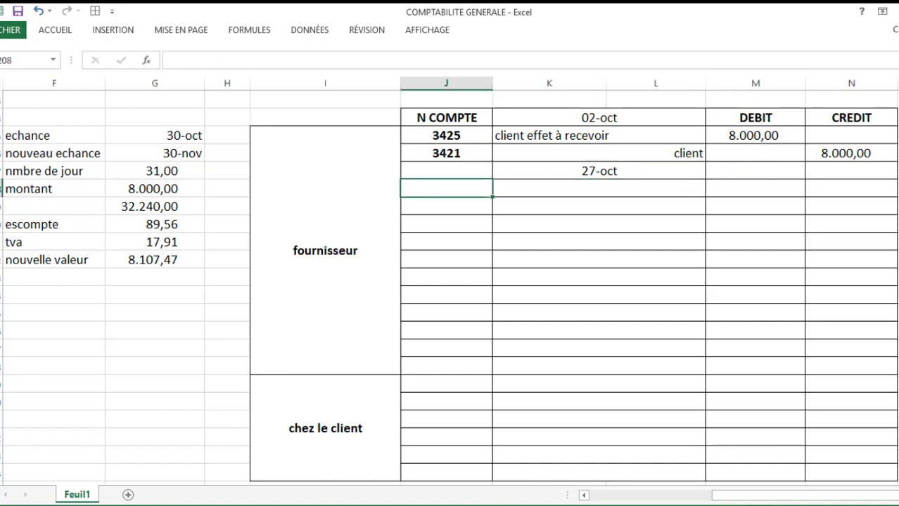
pyautogui.write('3421')
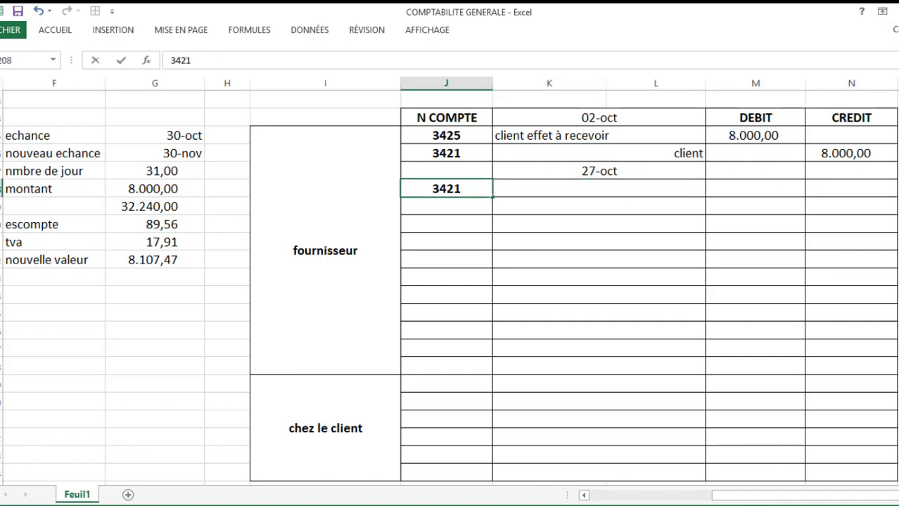
pyautogui.press('Return')
pyautogui.write('3425')
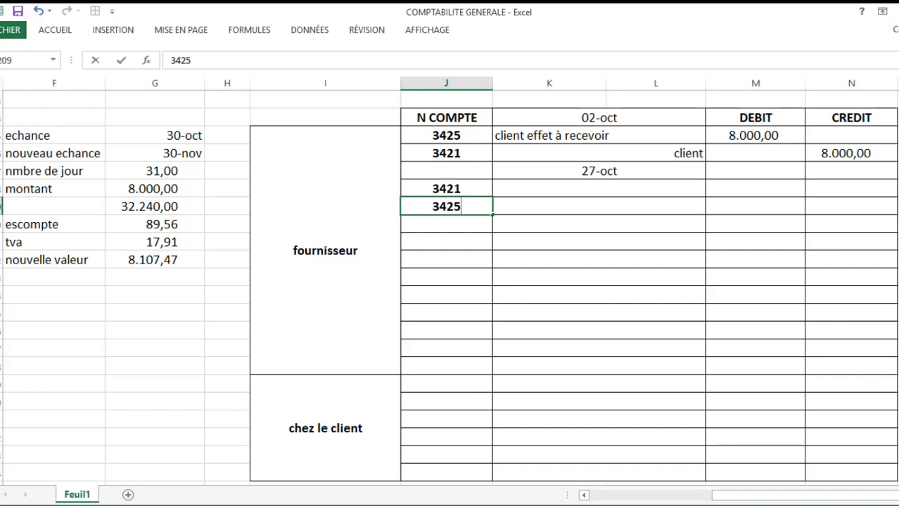
pyautogui.press('Tab')
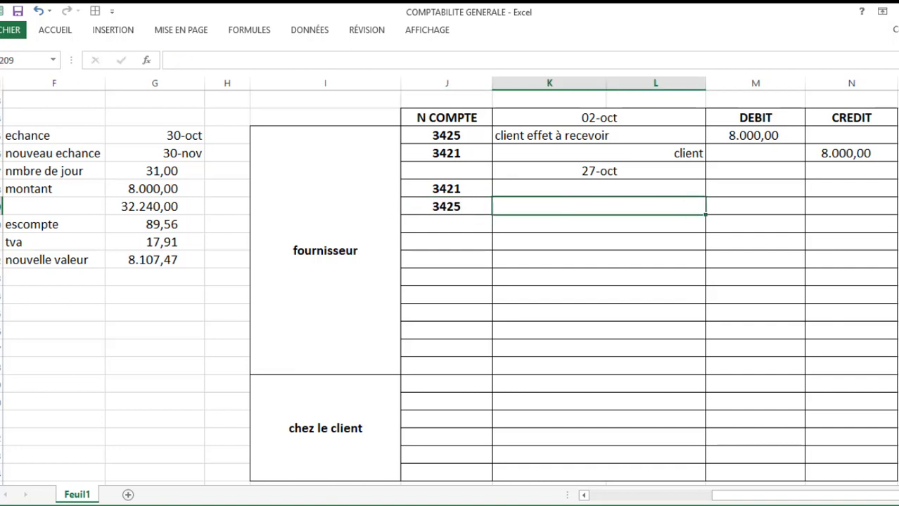
# Label account 3421 "clients" in K208 under the first 27-oct heading.
pyautogui.press('Right')
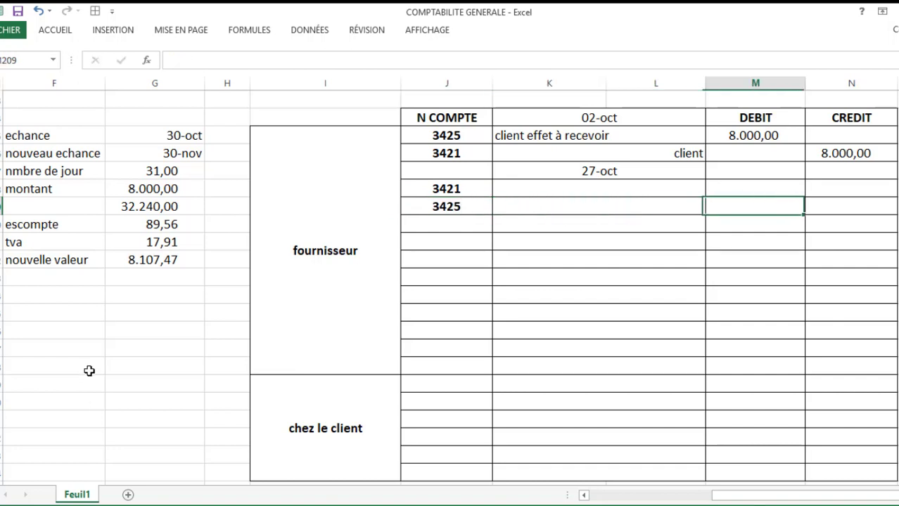
pyautogui.press('Up')
pyautogui.press('Left')
pyautogui.write('c')
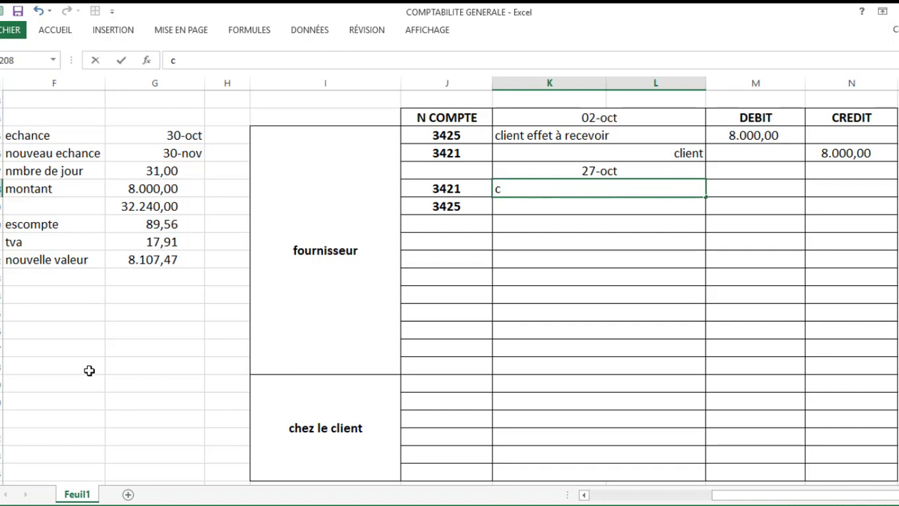
pyautogui.write('lients')
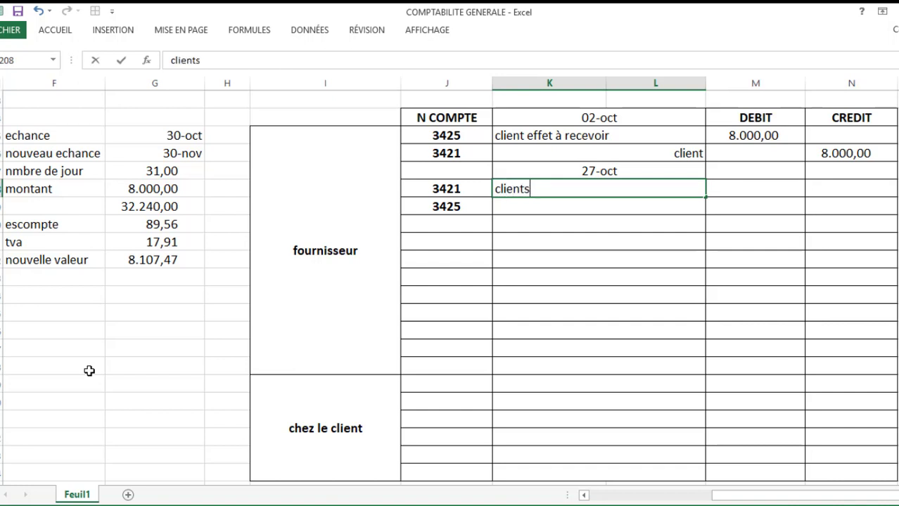
pyautogui.press('Return')
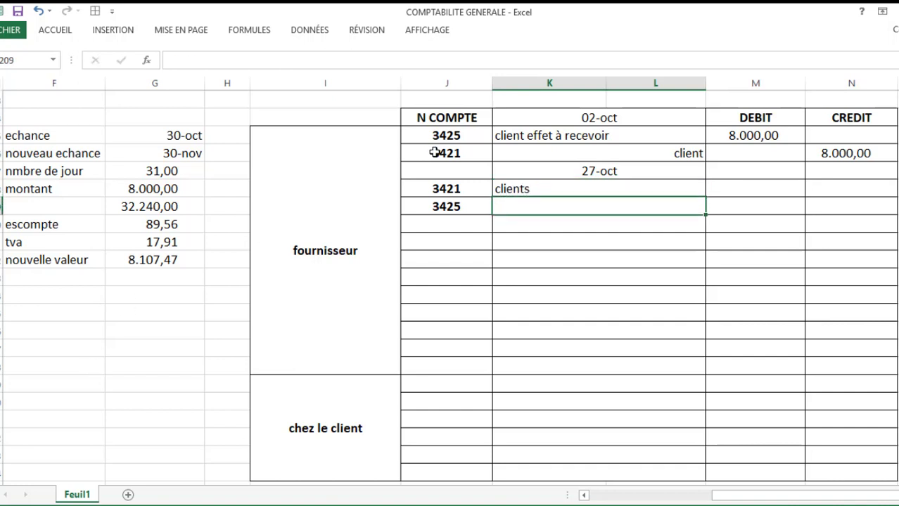
# Copy the label "client effet à recevoir" from K205 to K209 for account 3425 and align it right.
pyautogui.click(502, 136)
pyautogui.hotkey('ctrl', 'c')
pyautogui.click(538, 203)
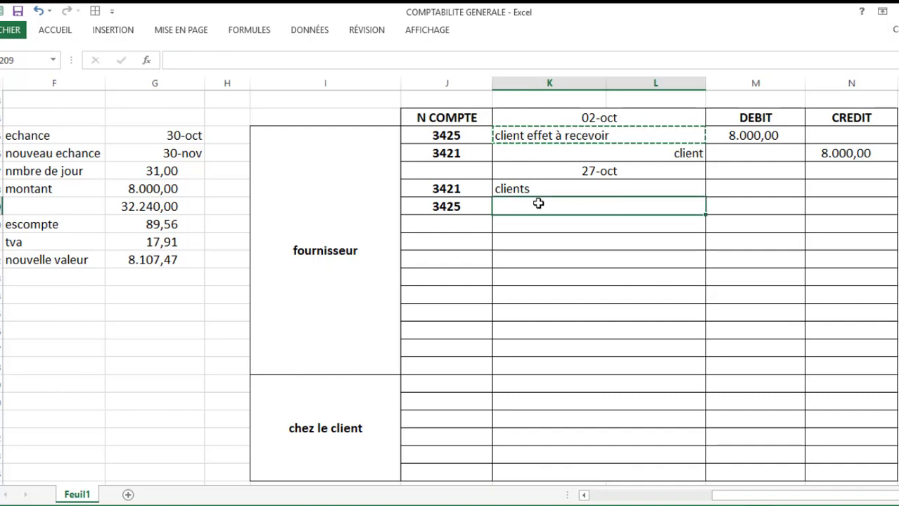
pyautogui.hotkey('ctrl', 'v')
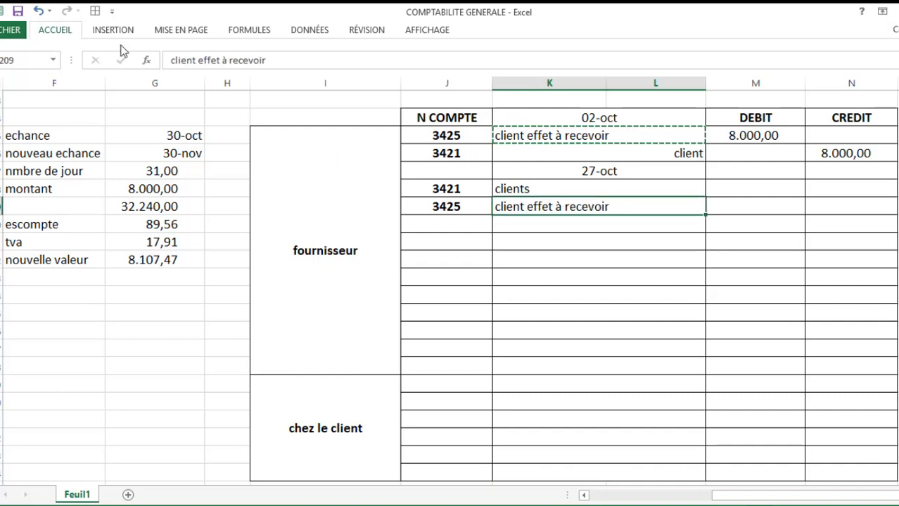
pyautogui.click(55, 30)
pyautogui.click(242, 77)
pyautogui.click(760, 191)
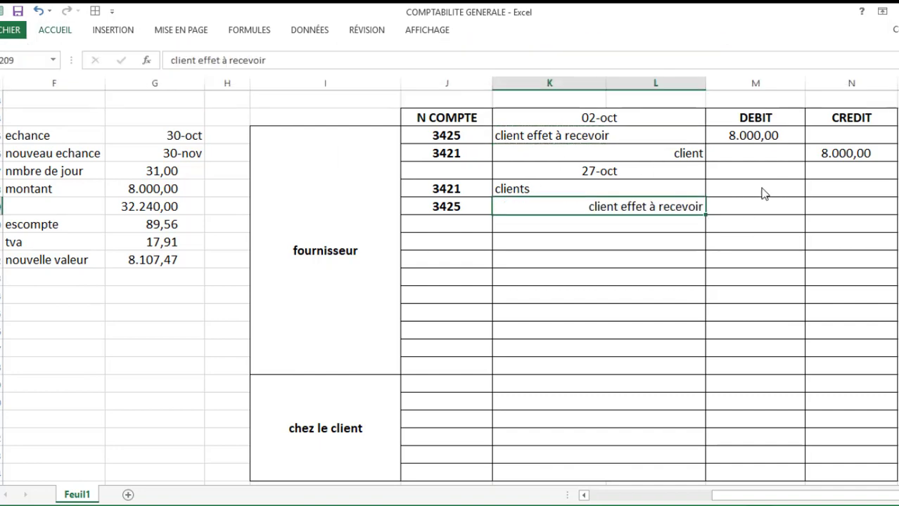
# Record 8000 as the debit of account 3421 in M208 and 8000 as the credit of account 3425 in N209.
pyautogui.click(758, 188)
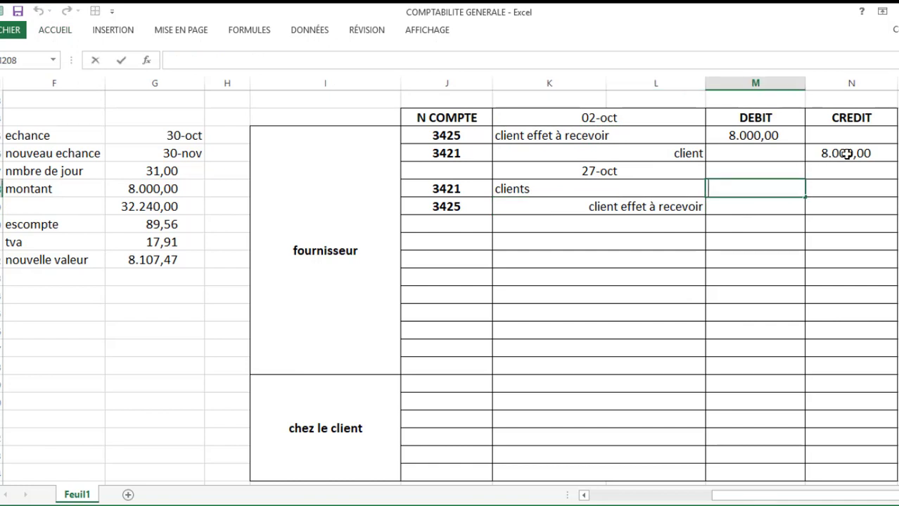
pyautogui.write('8.000')
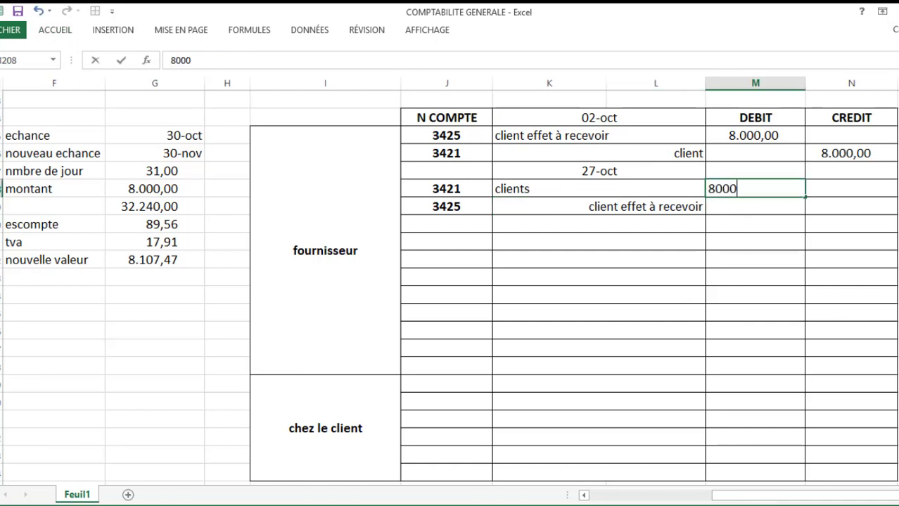
pyautogui.press('Return')
pyautogui.press('Right')
pyautogui.write('8.000')
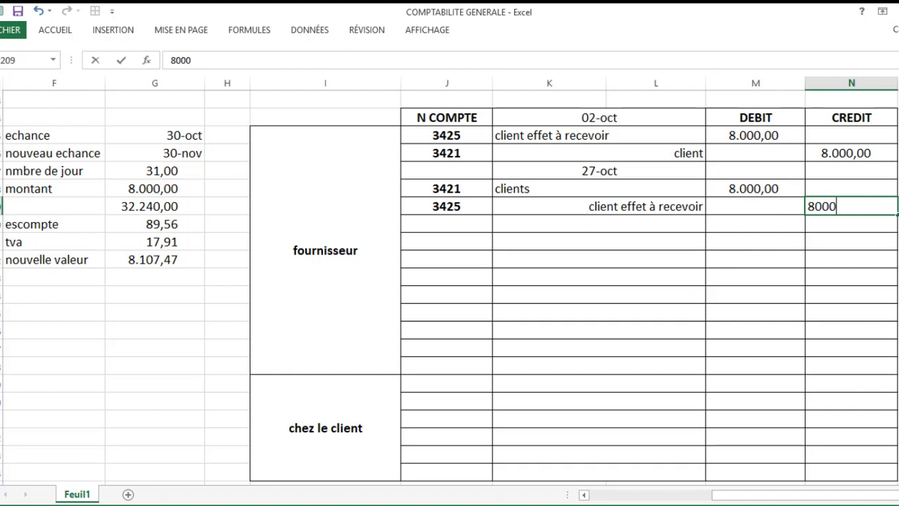
pyautogui.press('Left')
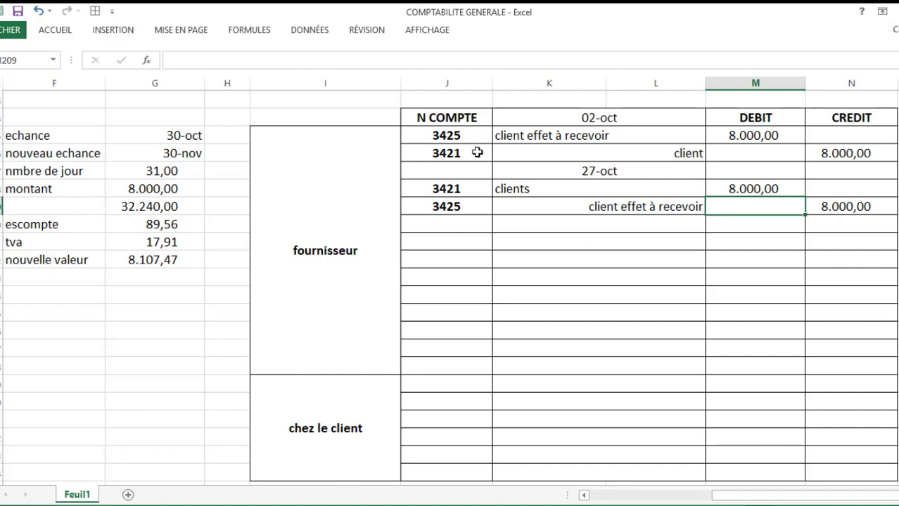
# Compare the debits and credits of accounts 3421 and 3425 between the 02-oct and 27-oct entries.
pyautogui.moveTo(476, 147); pyautogui.dragTo(837, 141)
pyautogui.click(456, 187)
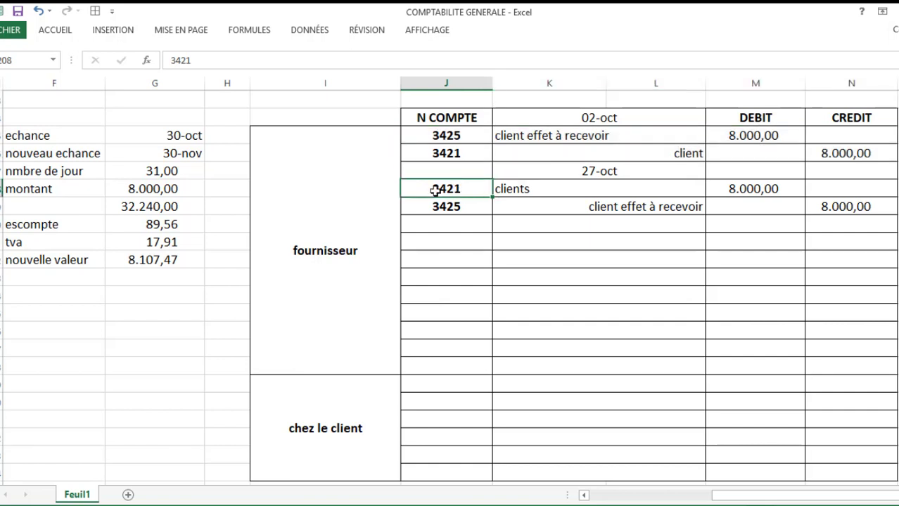
pyautogui.click(832, 152)
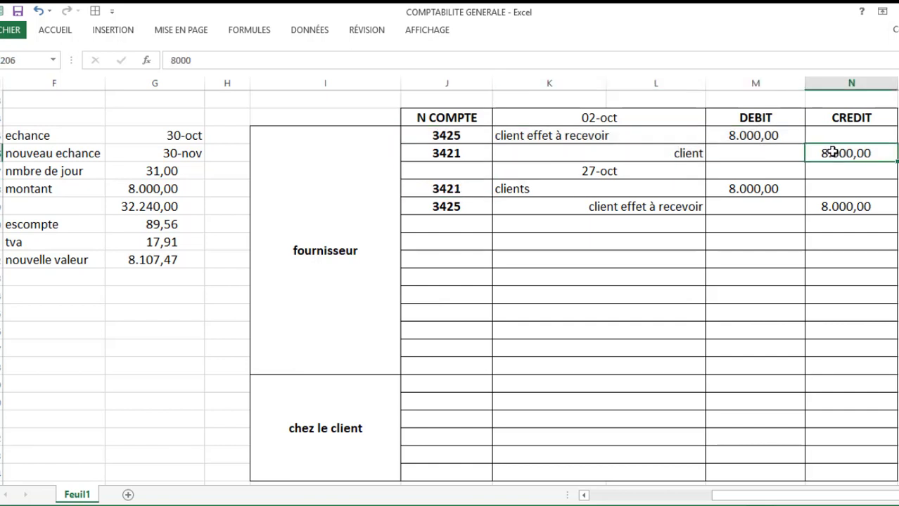
pyautogui.click(768, 187)
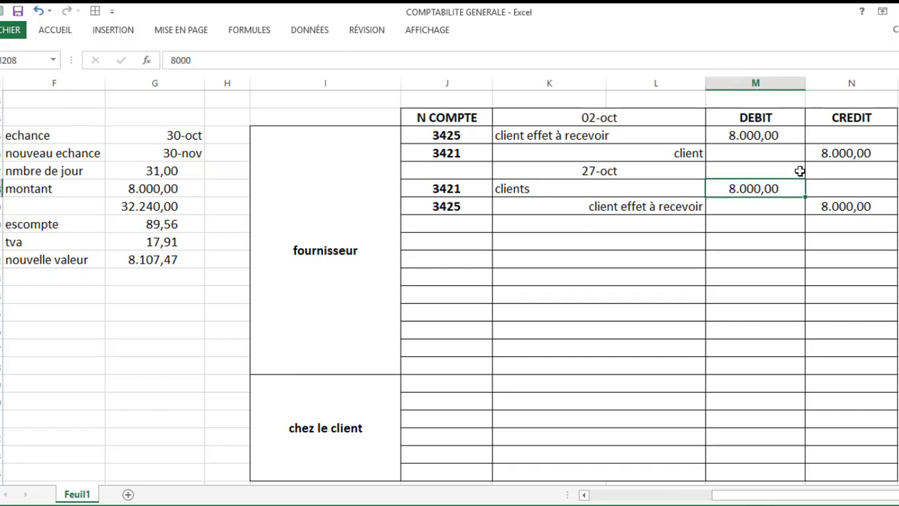
pyautogui.click(826, 154)
pyautogui.click(770, 188)
pyautogui.click(772, 136)
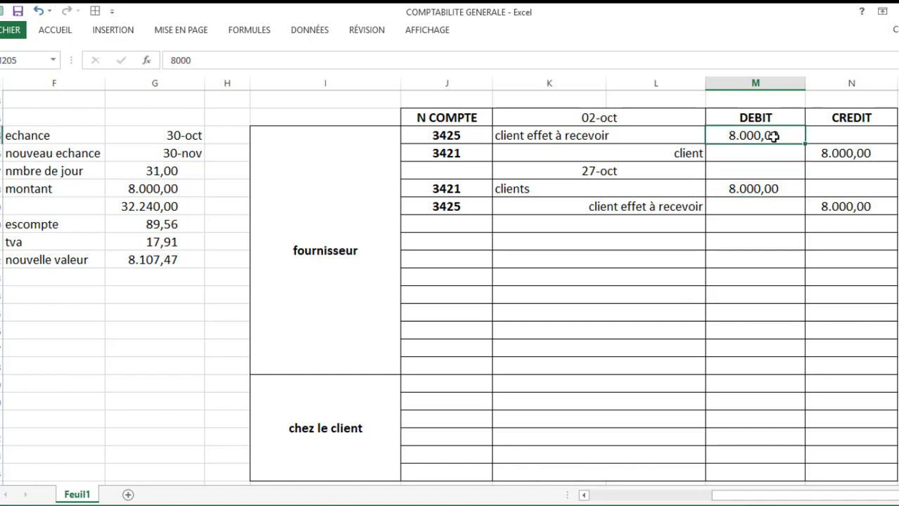
pyautogui.click(835, 206)
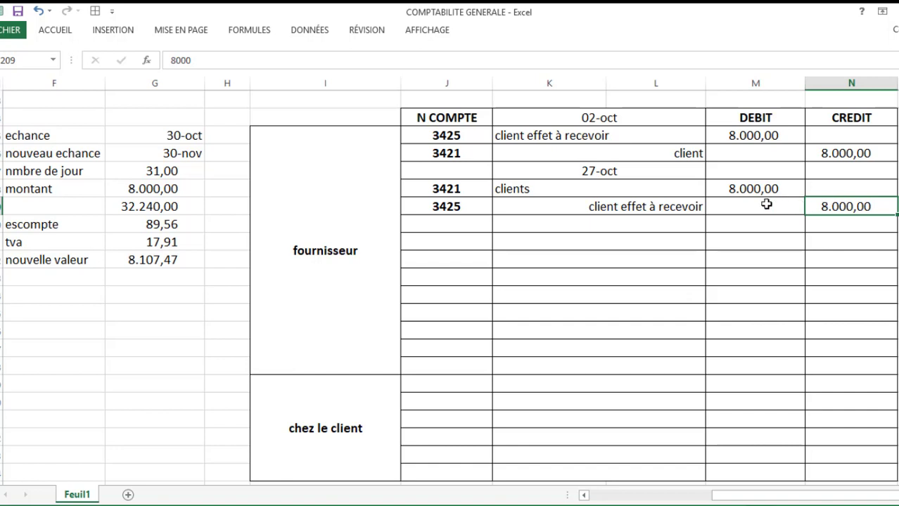
# Check the Exercice 4 statement for the new bill's date and enter 27-10 in K210 as the third fournisseur entry's heading.
pyautogui.click(593, 225)
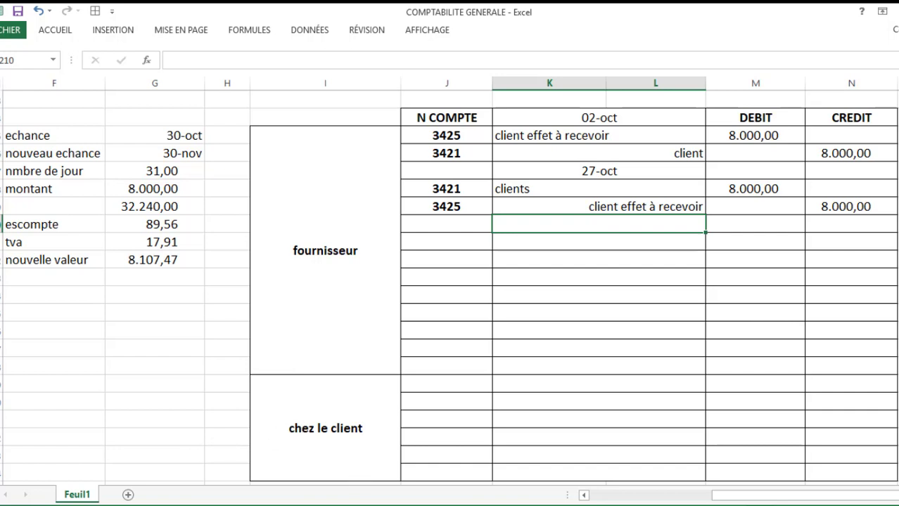
pyautogui.hotkey('alt', 'Tab')
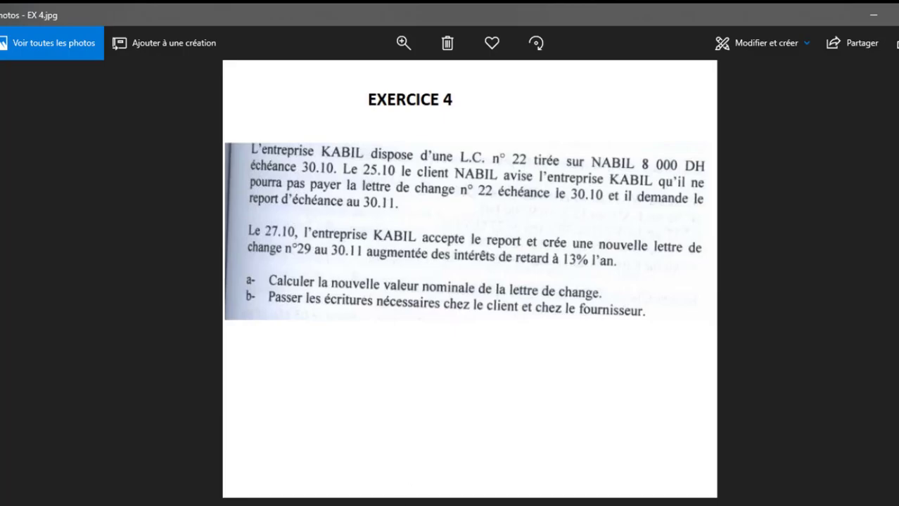
pyautogui.hotkey('alt', 'Tab')
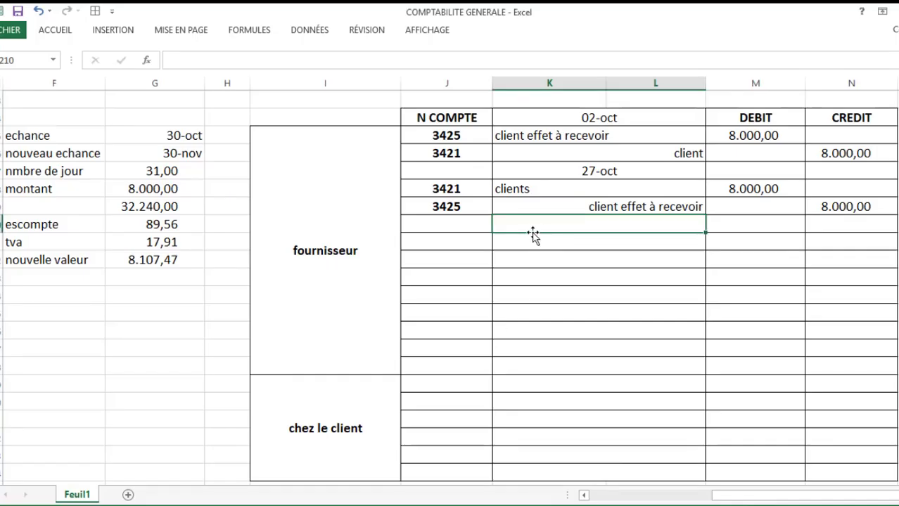
pyautogui.write('27-10')
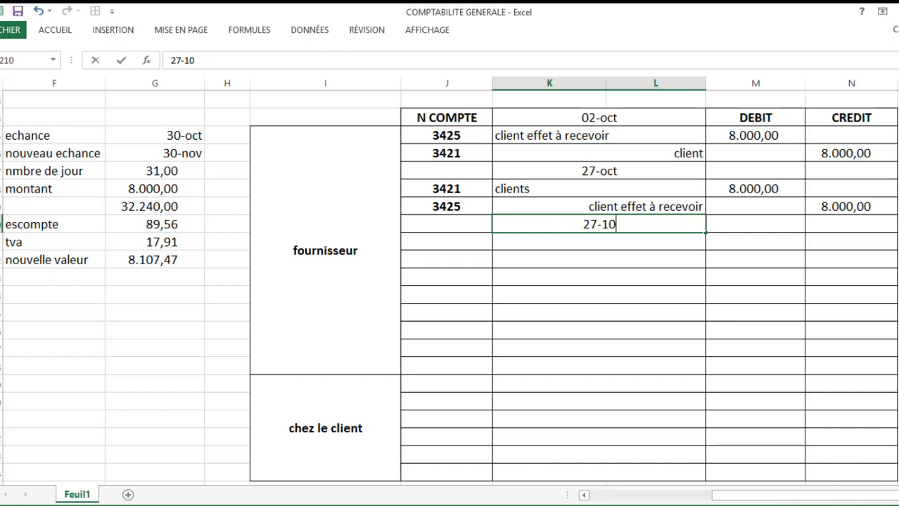
pyautogui.press('Return')
# Enter account number 3425 in J211 as the first line of the third fournisseur entry.
pyautogui.press('Left')
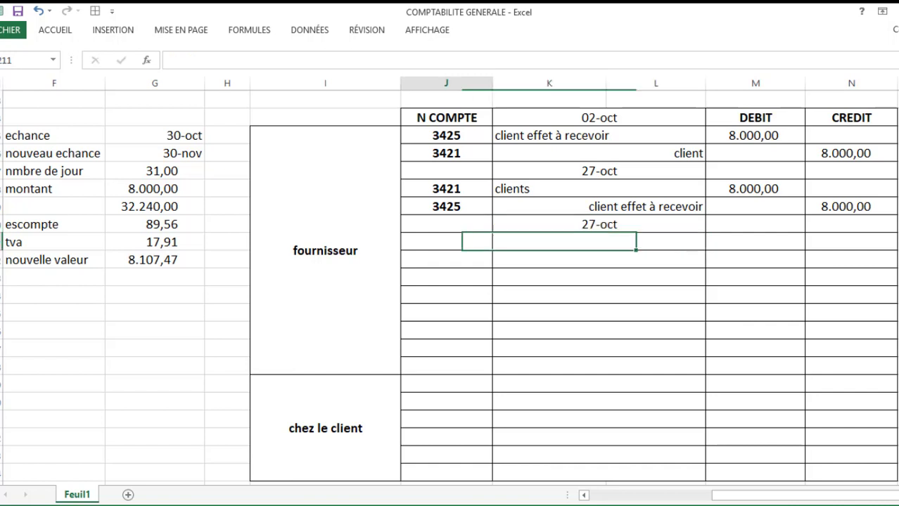
pyautogui.write('3')
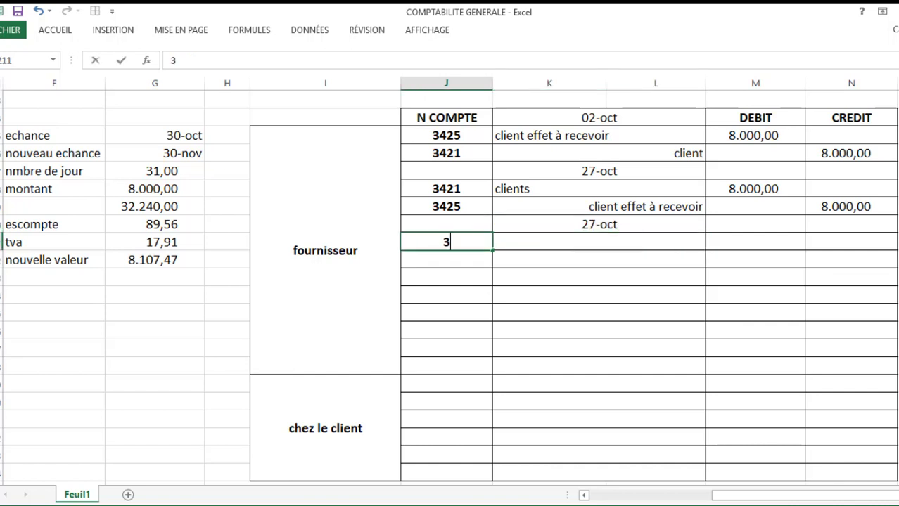
pyautogui.write('425')
pyautogui.press('Return')
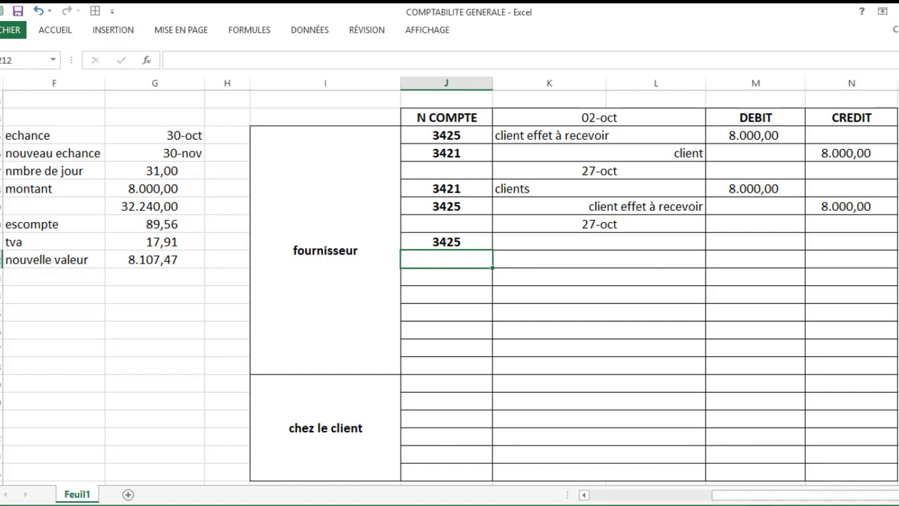
# Copy the label "client effet à recevoir" from K205 to K211 beside account 3425.
pyautogui.click(599, 259)
pyautogui.press('Up')
pyautogui.press('Up')
pyautogui.press('Up')
pyautogui.press('Up')
pyautogui.press('Up')
pyautogui.press('Up')
pyautogui.press('Up')
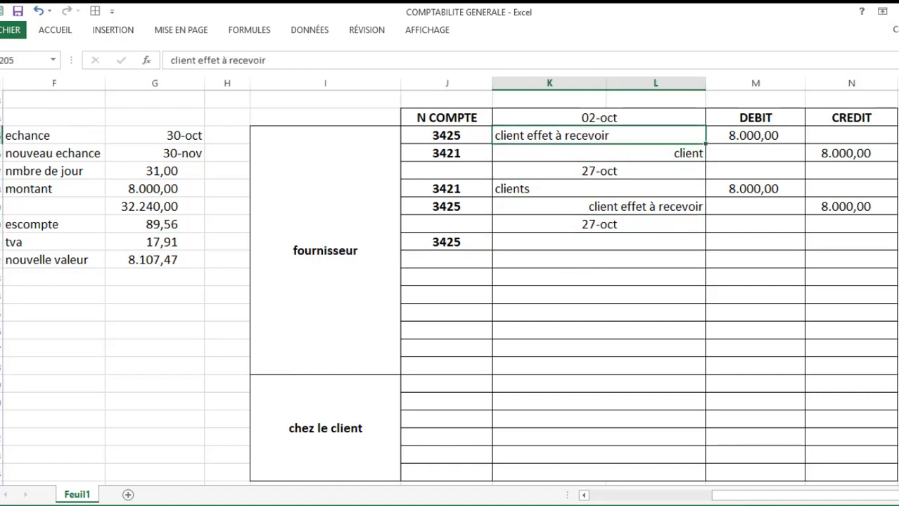
pyautogui.hotkey('ctrl', 'c')
pyautogui.press('Down')
pyautogui.press('Down')
pyautogui.press('Down')
pyautogui.press('Down')
pyautogui.press('Down')
pyautogui.press('Down')
pyautogui.hotkey('ctrl', 'v')
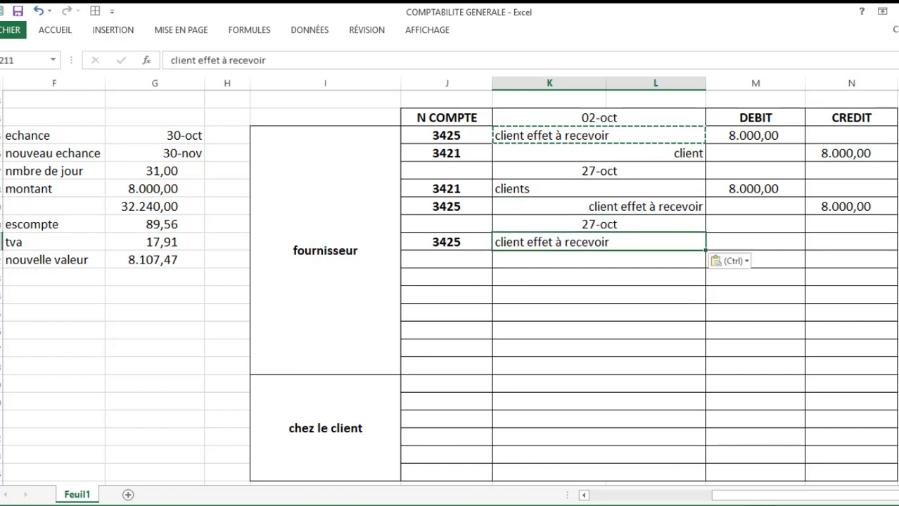
pyautogui.press('Down')
pyautogui.press('Escape')
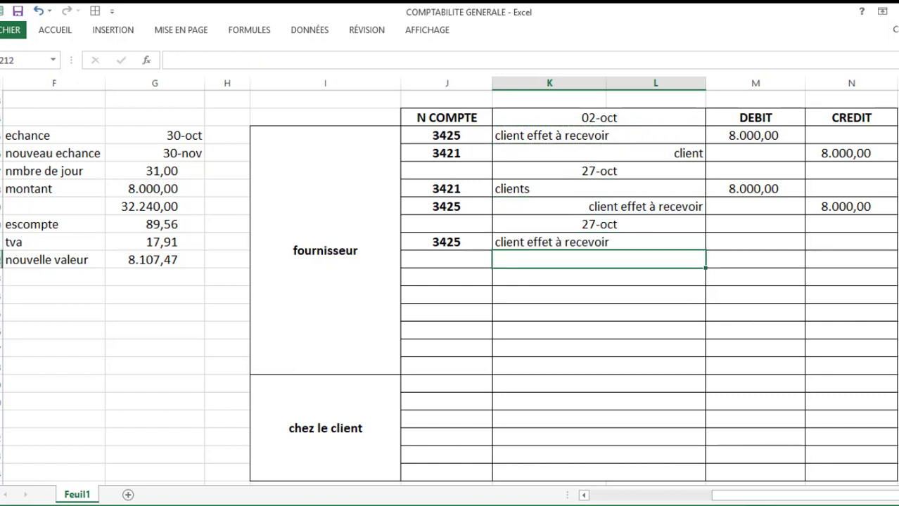
# Record the new nominal value 8107,47 as the debit of account 3425 in M211.
pyautogui.click(755, 224)
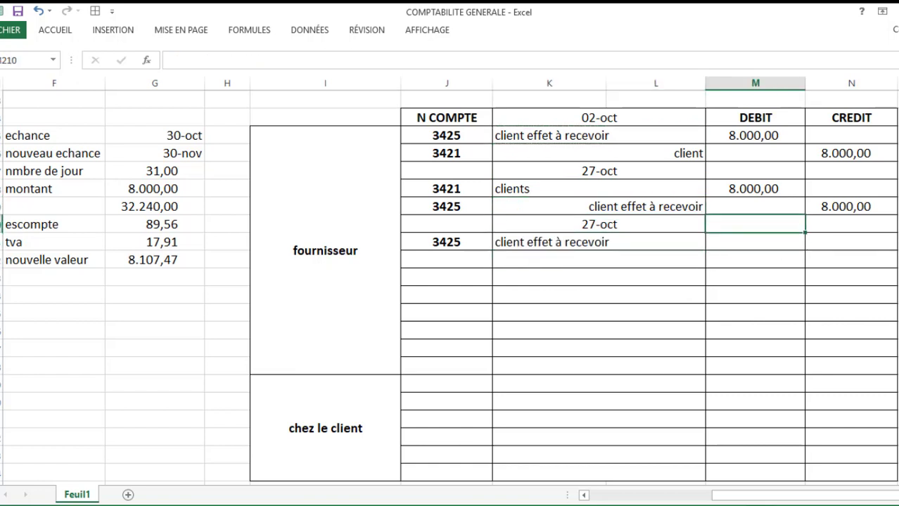
pyautogui.click(755, 242)
pyautogui.write('8.107')
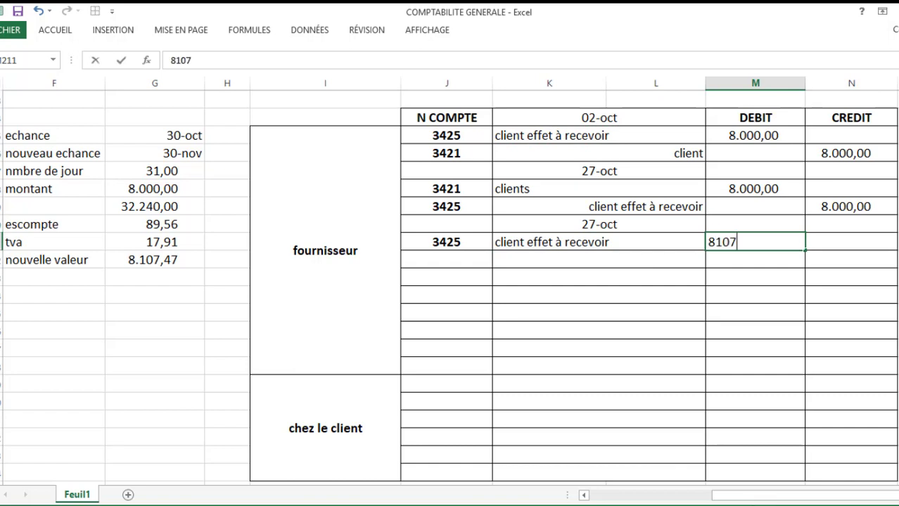
pyautogui.write(',47')
pyautogui.press('Return')
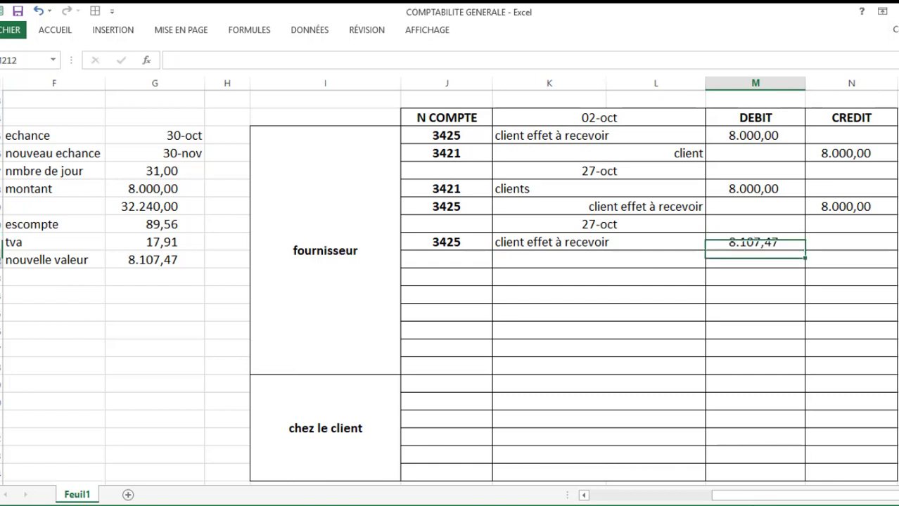
# Enter account number 3421 in J212 with the label "clients" in K212.
pyautogui.click(446, 259)
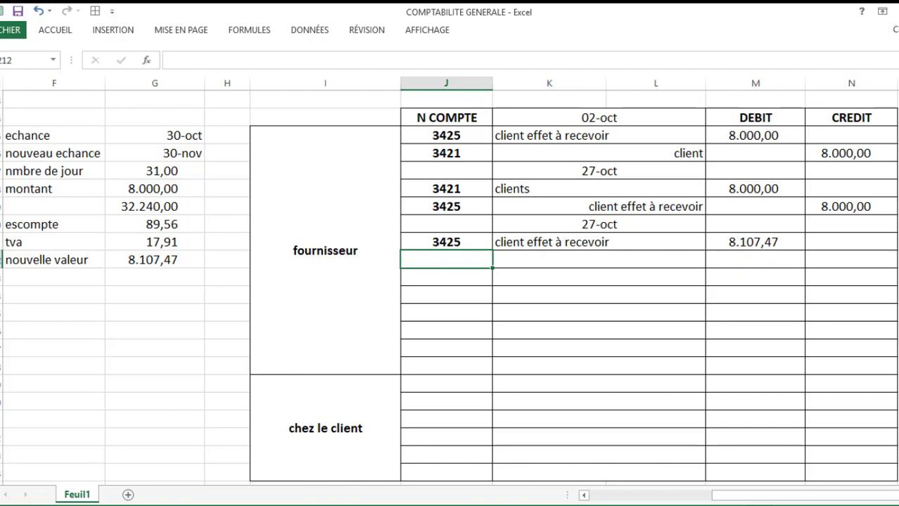
pyautogui.write('3421')
pyautogui.press('Tab')
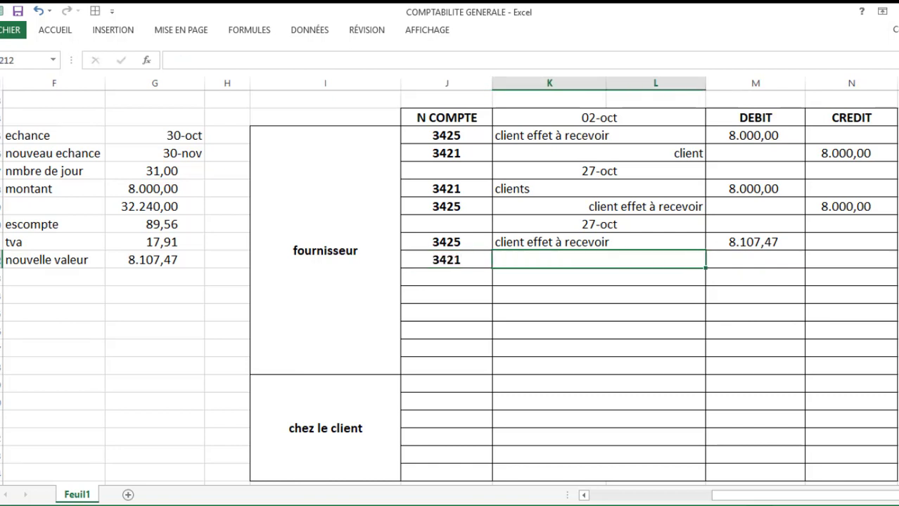
pyautogui.write('clients')
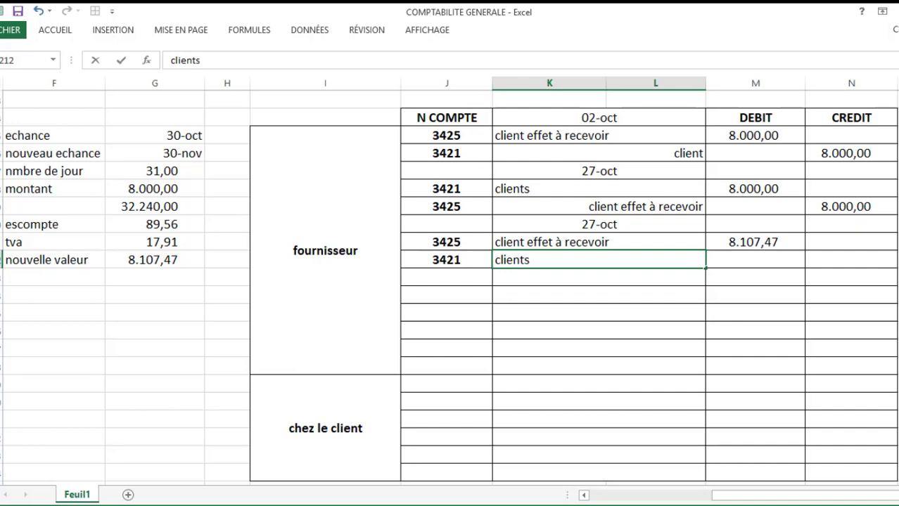
# Record 8000 as the credit of account 3421 in N212 and return to its label in K212.
pyautogui.press('Tab')
pyautogui.press('Tab')
pyautogui.write('8000')
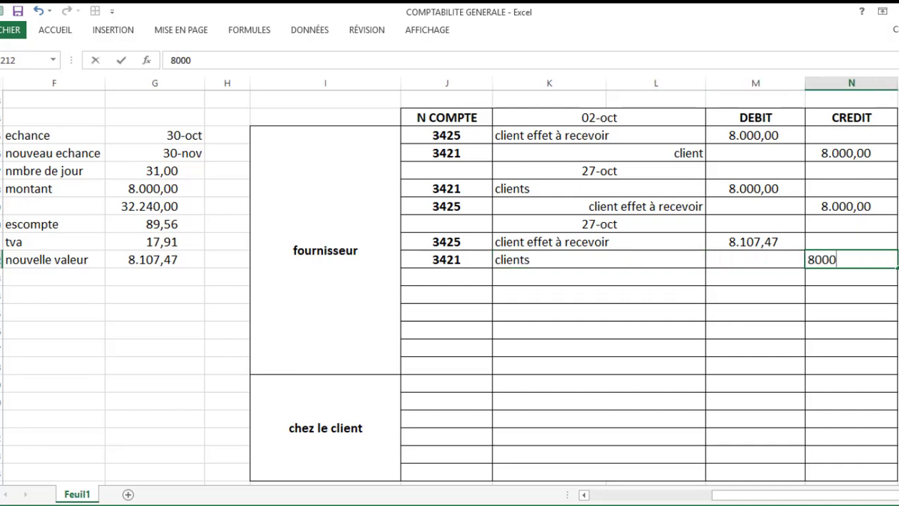
pyautogui.press('Return')
pyautogui.press('Up')
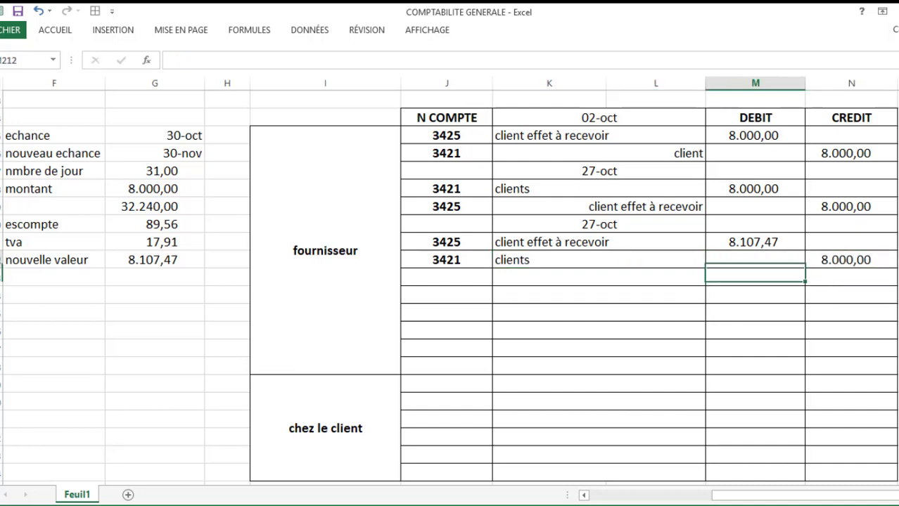
pyautogui.press('Left')
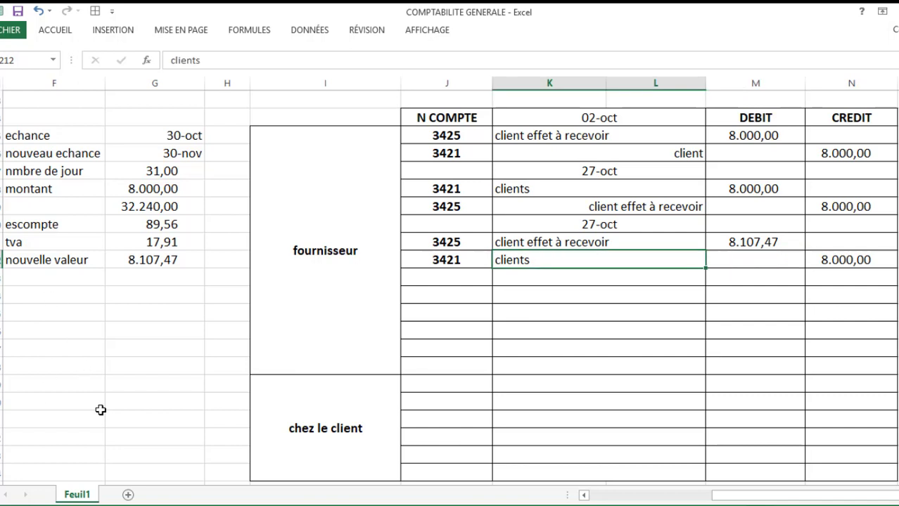
# Enter account number 7381 in J213 with the label "inetert des emrunt et dettes" in K213.
pyautogui.press('Down')
pyautogui.press('Left')
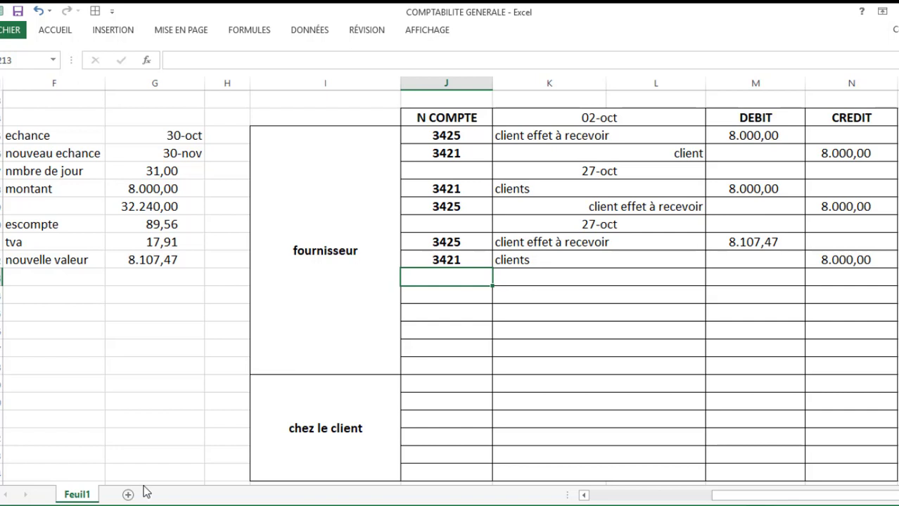
pyautogui.write('7381')
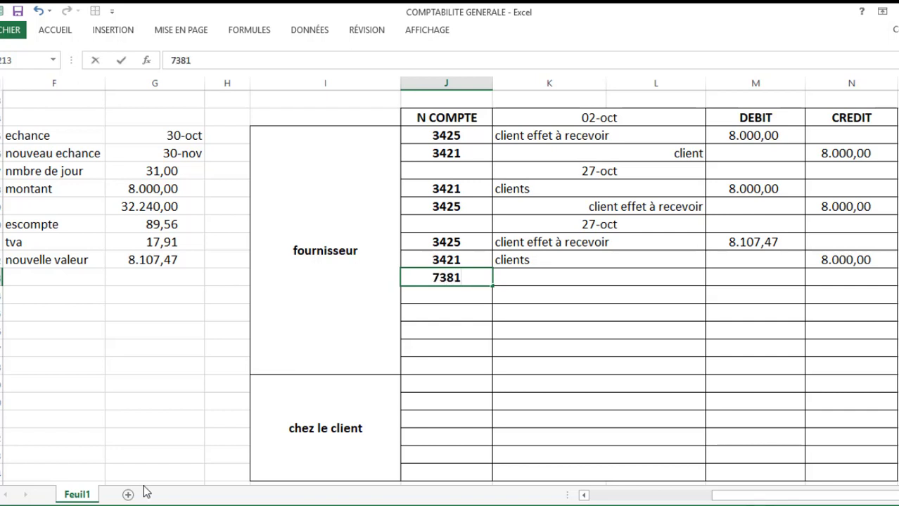
pyautogui.press('Tab')
pyautogui.write('in')
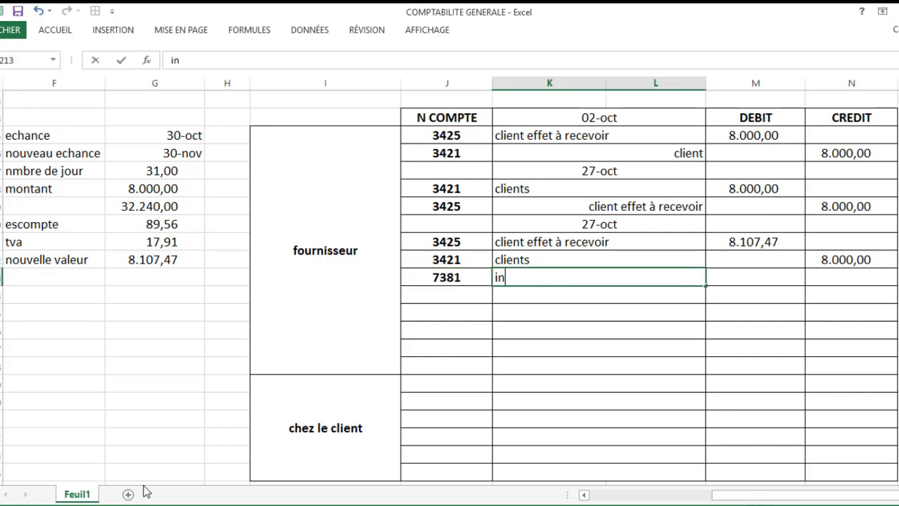
pyautogui.write('etert des em')
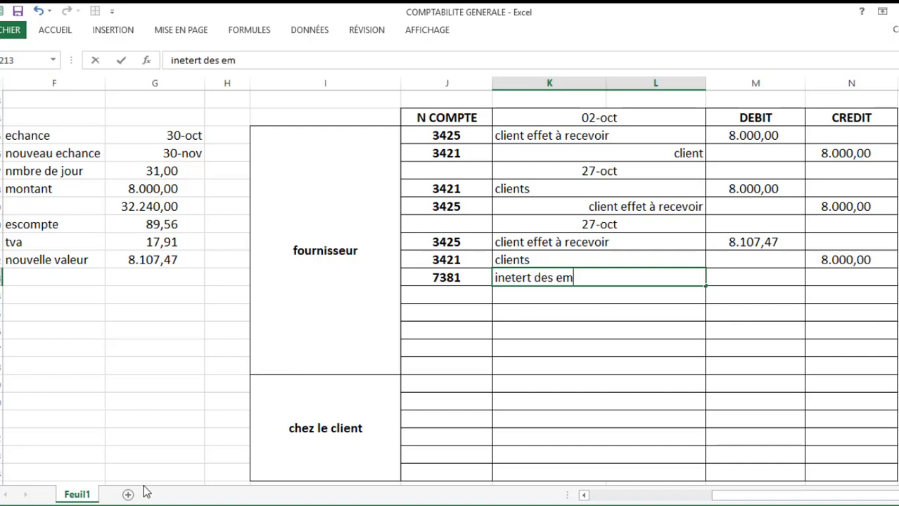
pyautogui.write('runt et dettes')
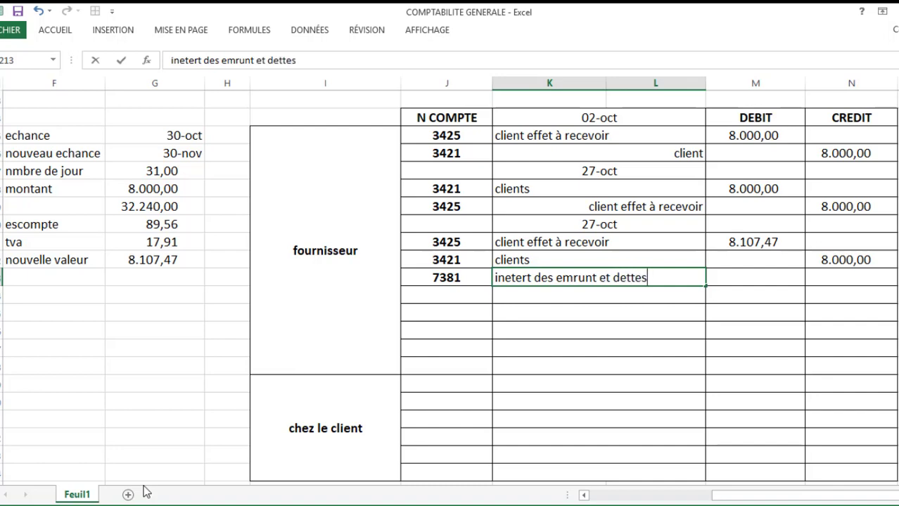
pyautogui.press('Return')
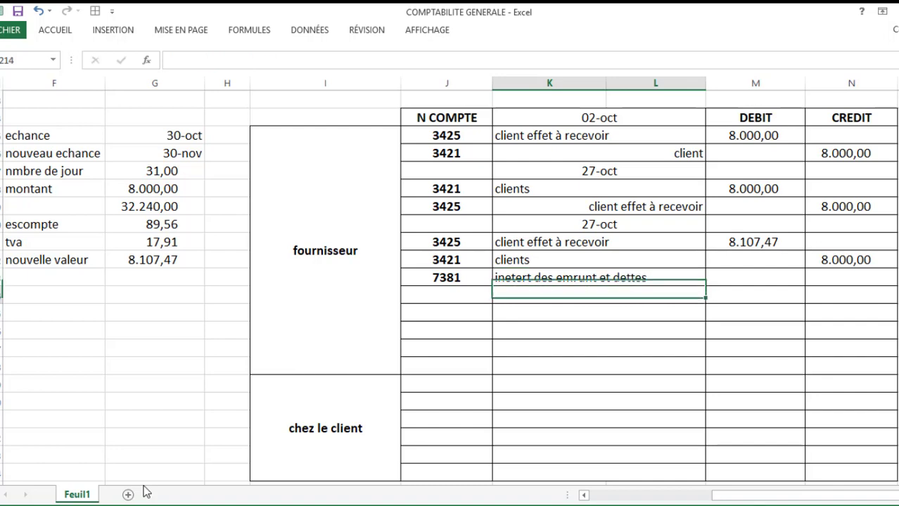
# Enter the label "etat tva facturée" in K214 and its account number 4455 in J214.
pyautogui.write('etat tva ')
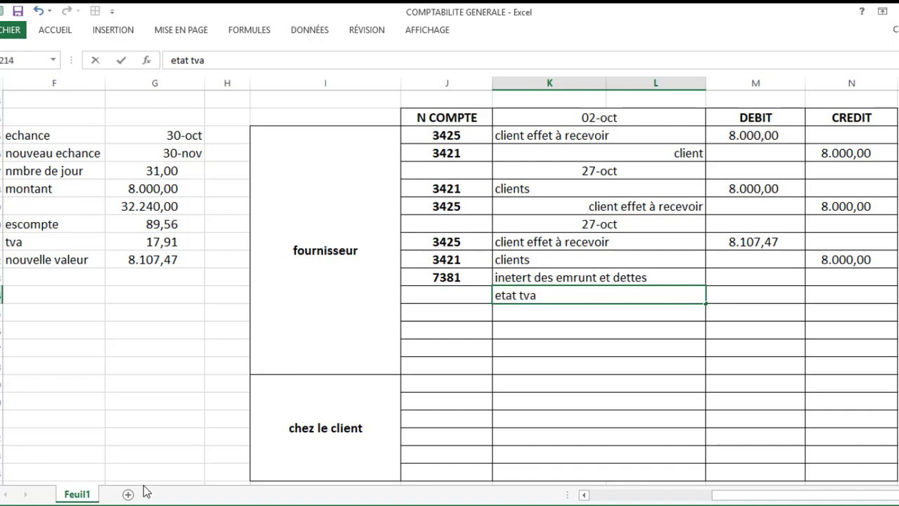
pyautogui.write('facturée')
pyautogui.press('Left')
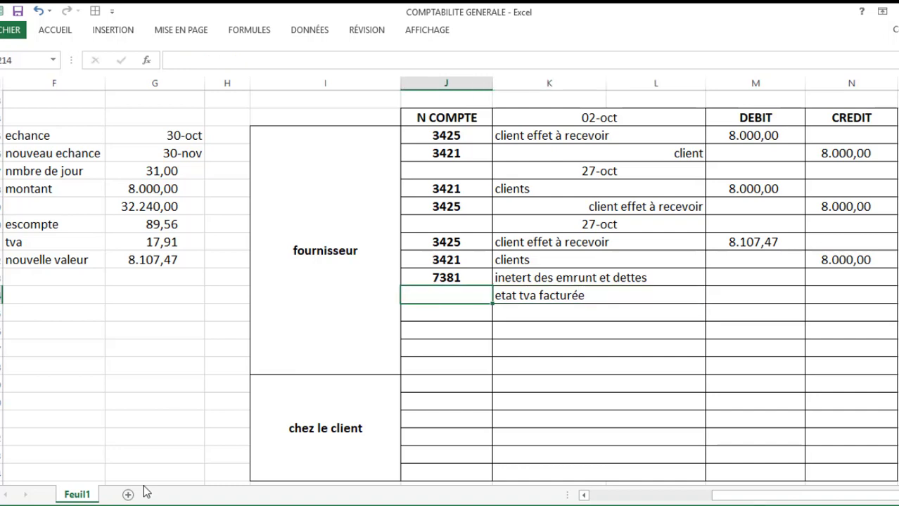
pyautogui.write('4455')
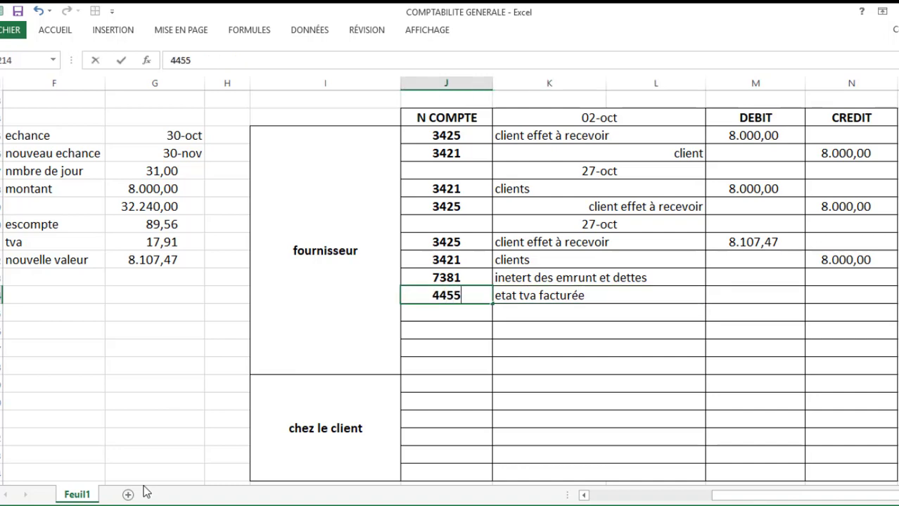
pyautogui.press('Return')
pyautogui.press('Up')
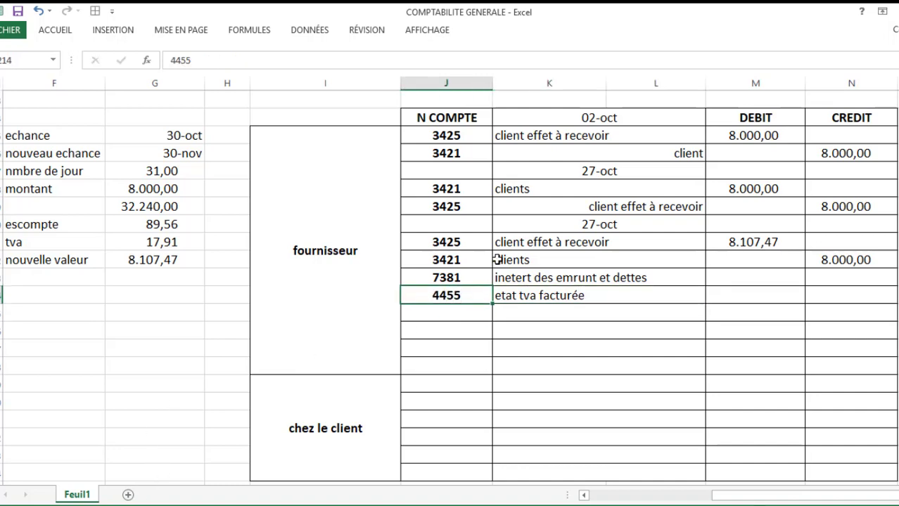
# Right-align the credit account labels in K212:K214.
pyautogui.moveTo(526, 259); pyautogui.dragTo(527, 296)
pyautogui.click(44, 33)
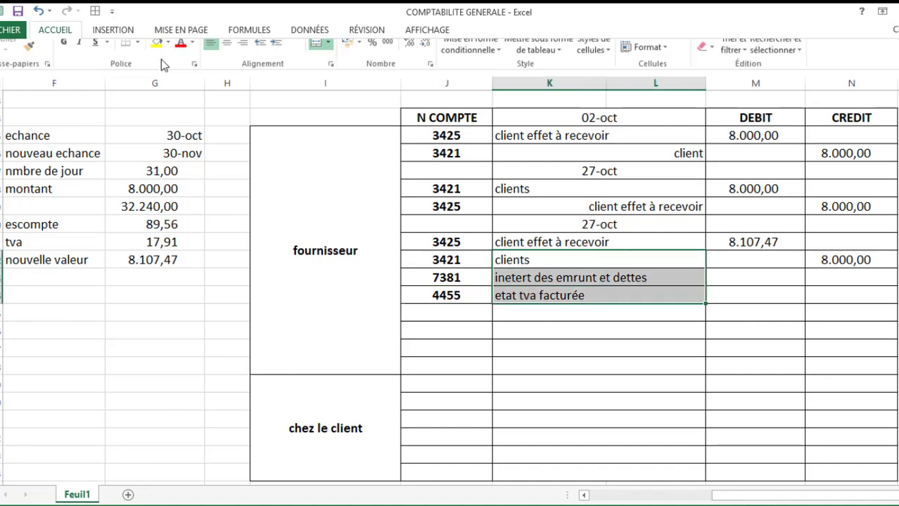
pyautogui.click(835, 257)
pyautogui.click(835, 259)
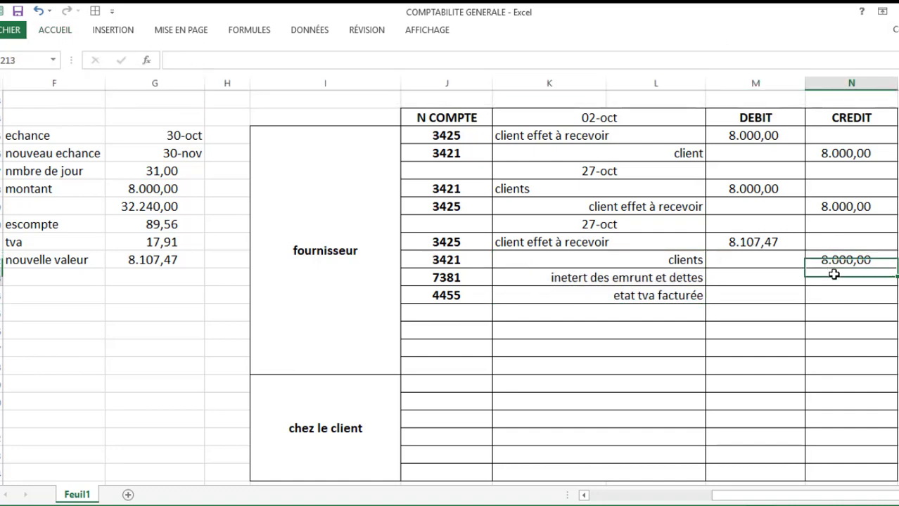
# Record the credits 89,56 for account 7381 in N213 and 17,91 for account 4455 in N214.
pyautogui.click(830, 276)
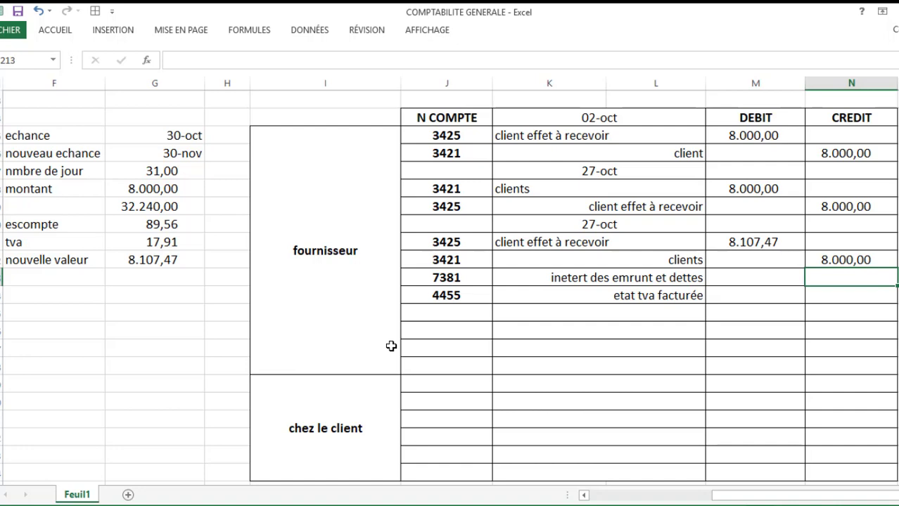
pyautogui.write('89,56')
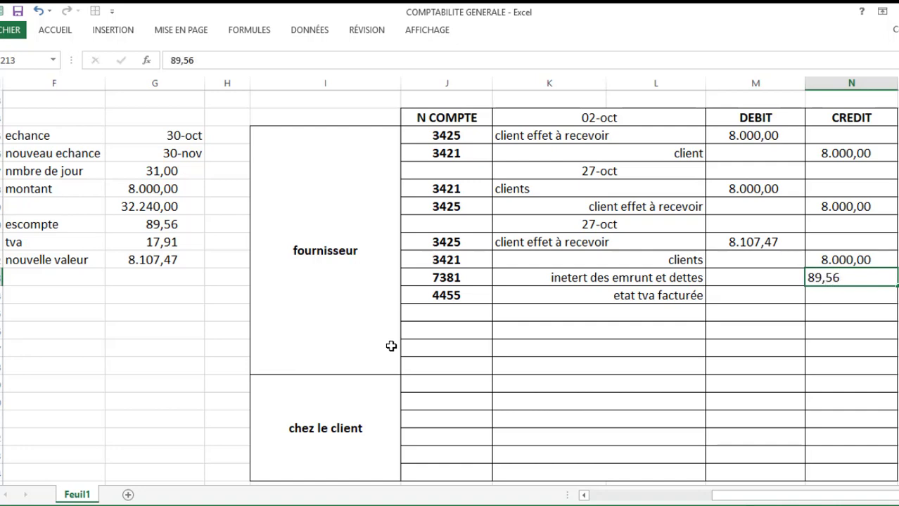
pyautogui.press('Return')
pyautogui.write('17,91')
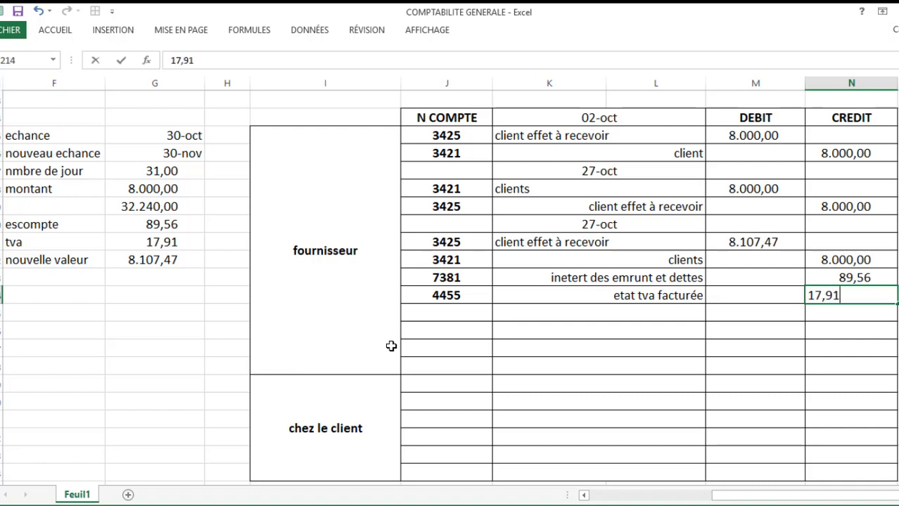
pyautogui.press('Return')
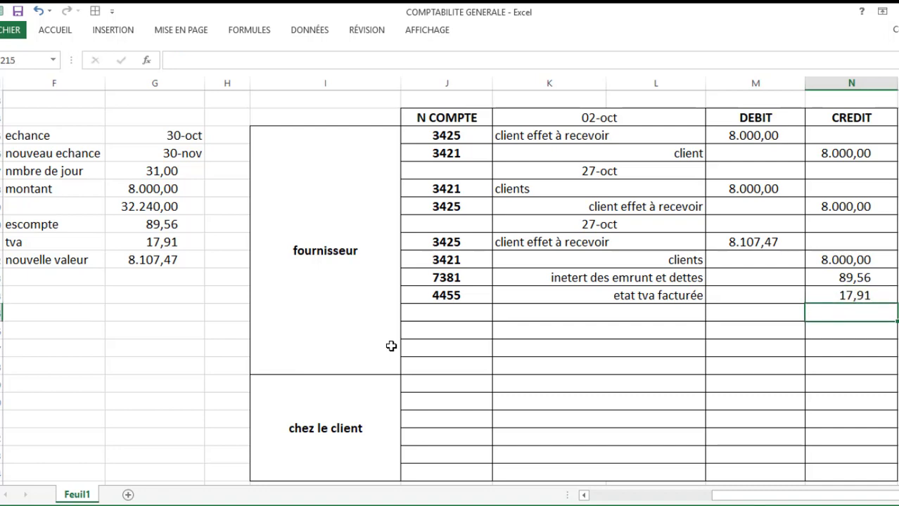
pyautogui.click(729, 237)
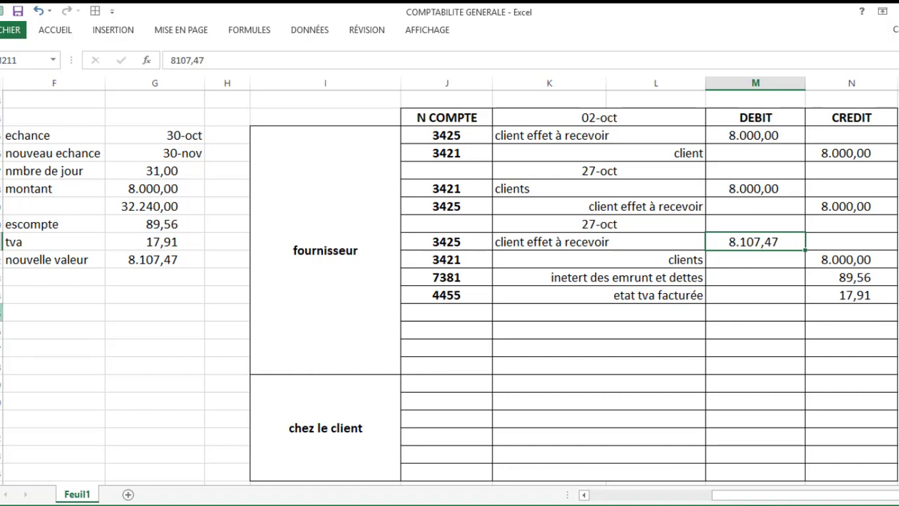
# Delete the four empty rows 215 to 218 at the end of the "fournisseur" section.
pyautogui.moveTo(2, 312); pyautogui.dragTo(2, 371)
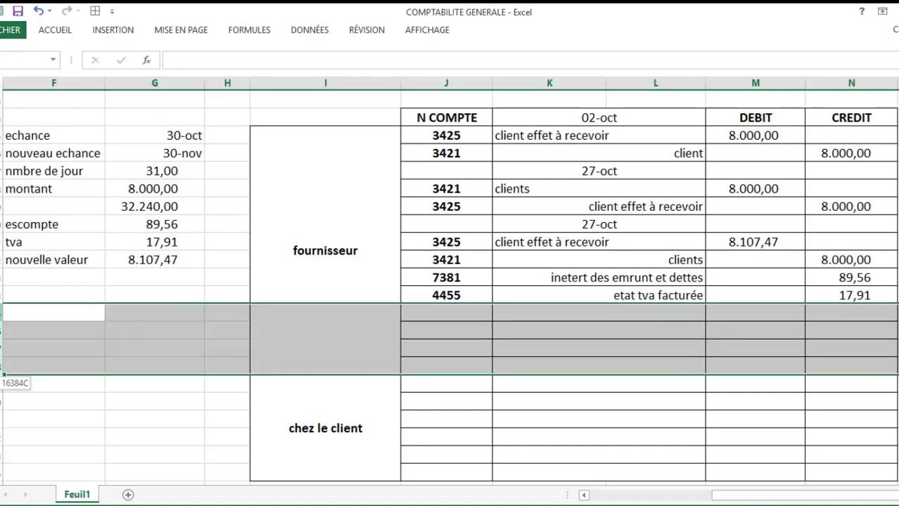
pyautogui.rightClick(2, 372)
pyautogui.click(66, 266)
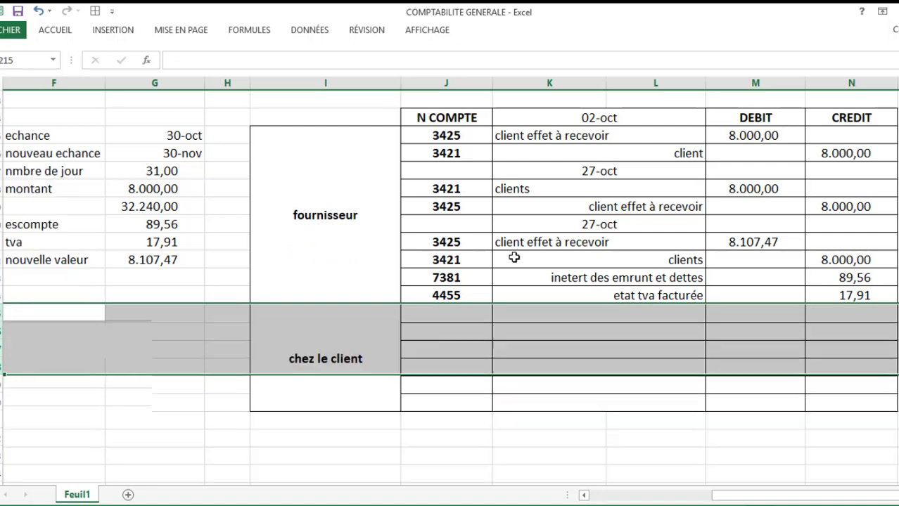
pyautogui.click(571, 290)
pyautogui.click(542, 312)
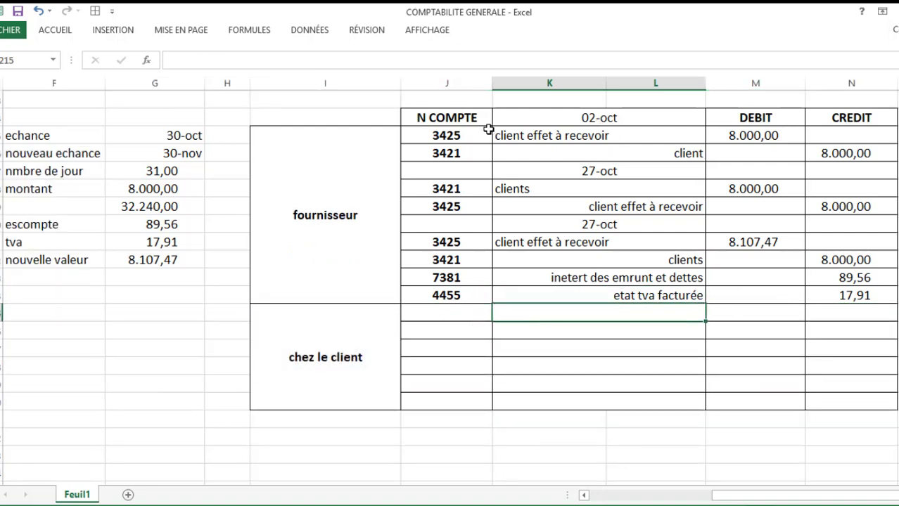
# Fill the first supplier entry, accounts 3425 and 3421 in J205:N206, with yellow.
pyautogui.click(463, 136)
pyautogui.moveTo(462, 136); pyautogui.dragTo(847, 153)
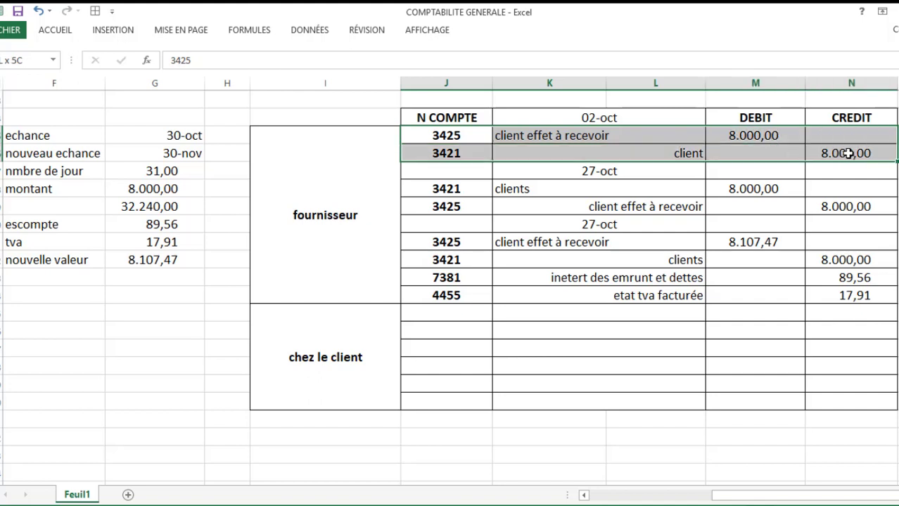
pyautogui.click(52, 32)
pyautogui.click(157, 76)
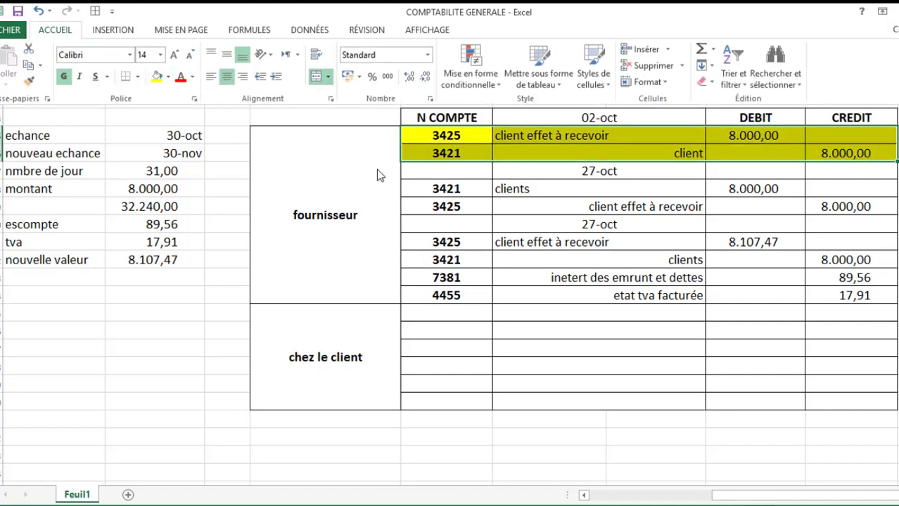
# Date the first "chez le client" entry 02-10 in K215 and enter accounts 4411 in J216 and 4415 in J217.
pyautogui.click(485, 315)
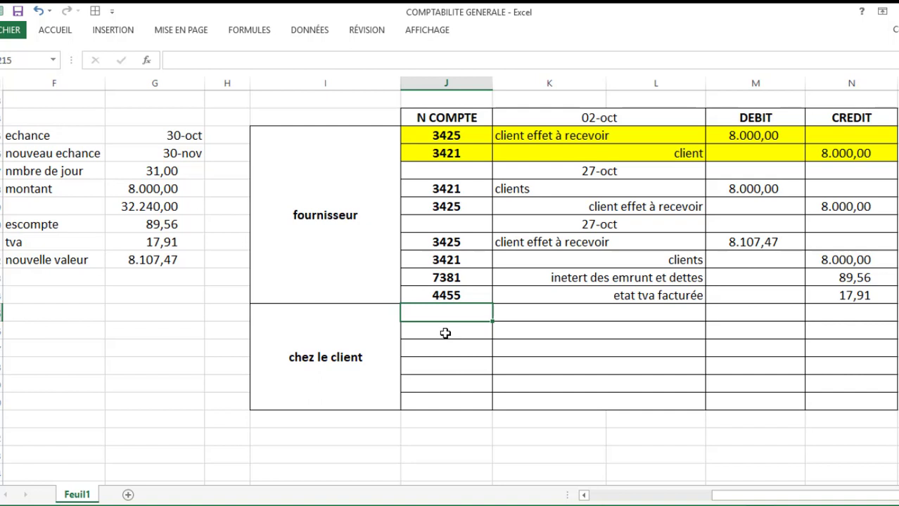
pyautogui.click(531, 316)
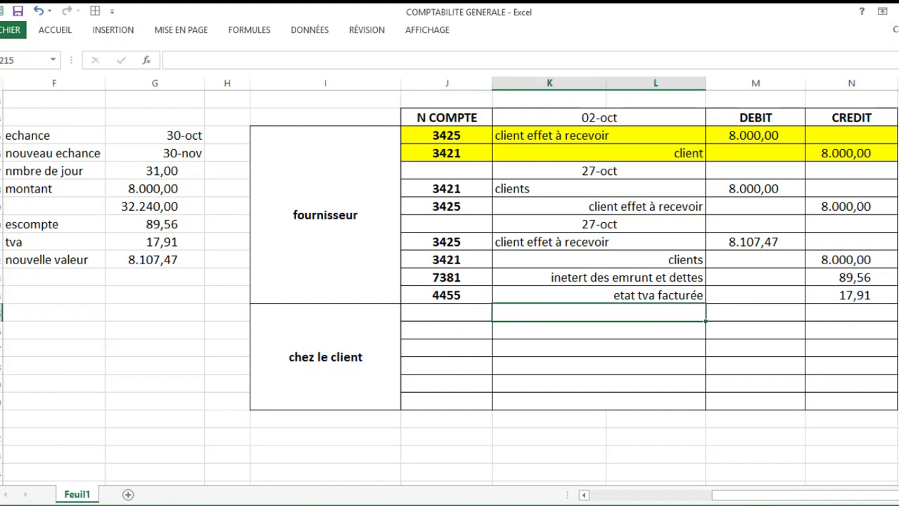
pyautogui.write('02-10')
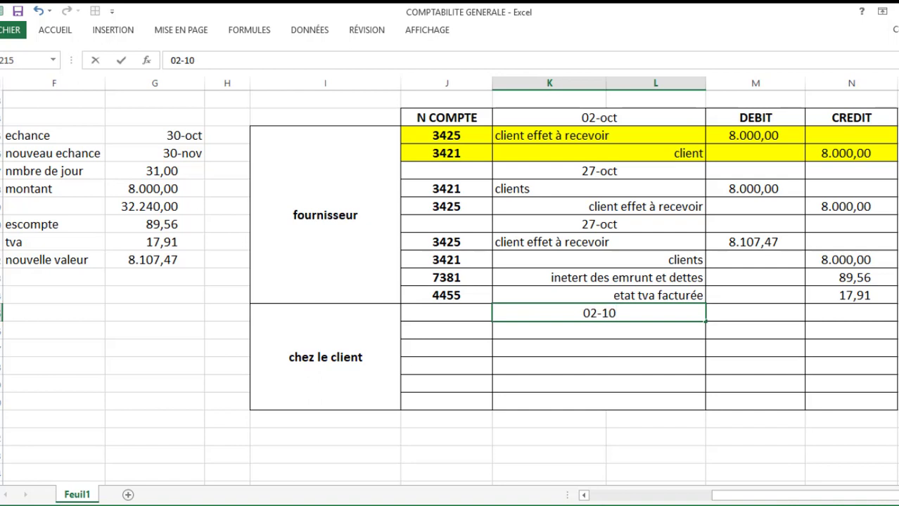
pyautogui.click(446, 330)
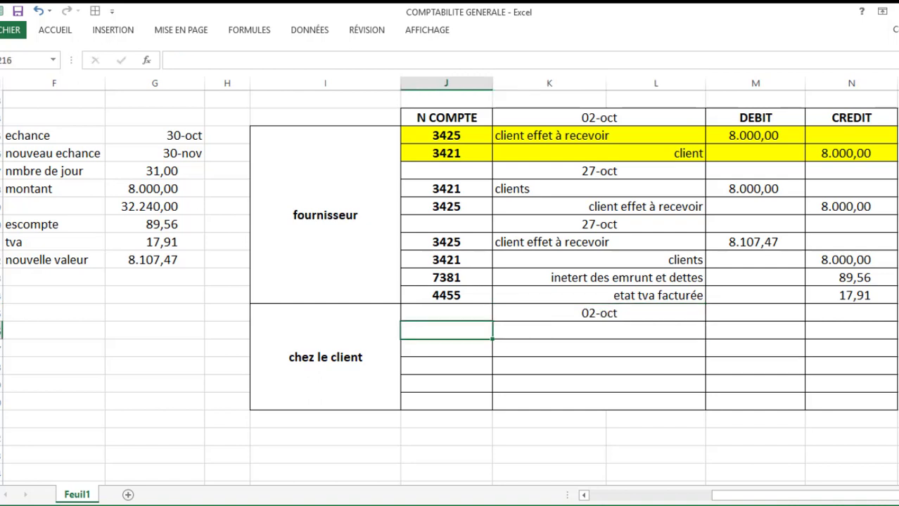
pyautogui.write('4411')
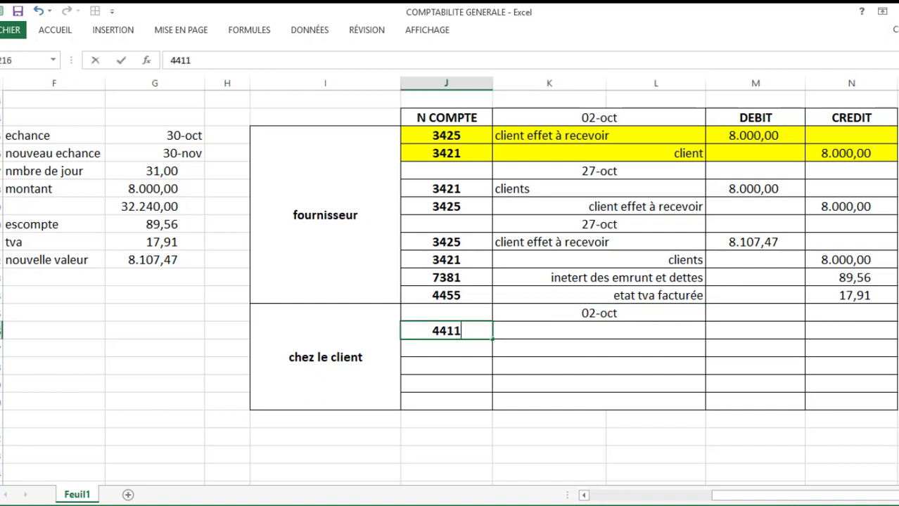
pyautogui.press('Return')
pyautogui.write('4415')
pyautogui.press('Tab')
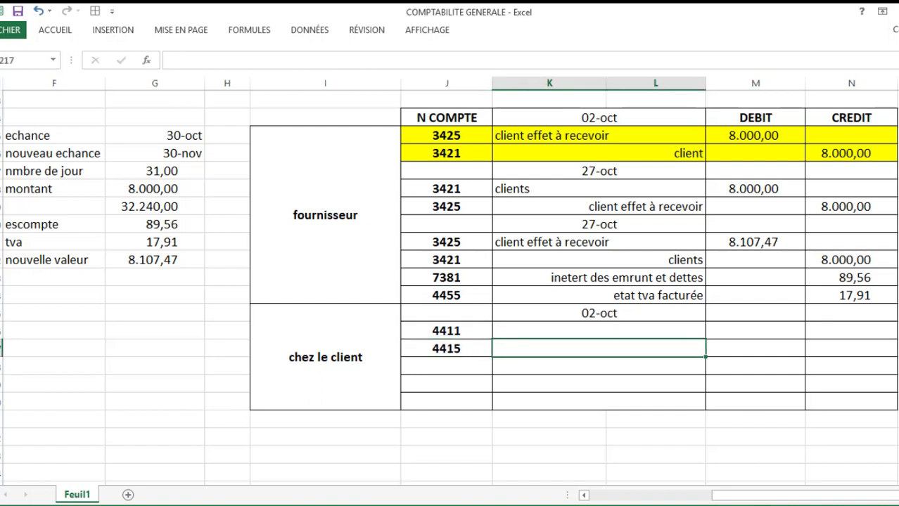
# Label account 4411 "fournisseurs" in K216 and account 4415 "founisseurs effet à payer" in K217.
pyautogui.press('Up')
pyautogui.write('four')
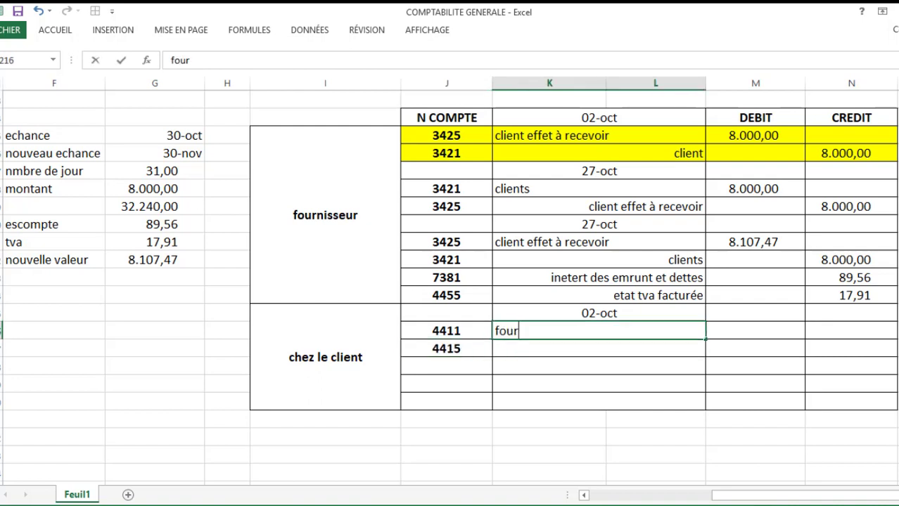
pyautogui.write('nisseurs')
pyautogui.press('Return')
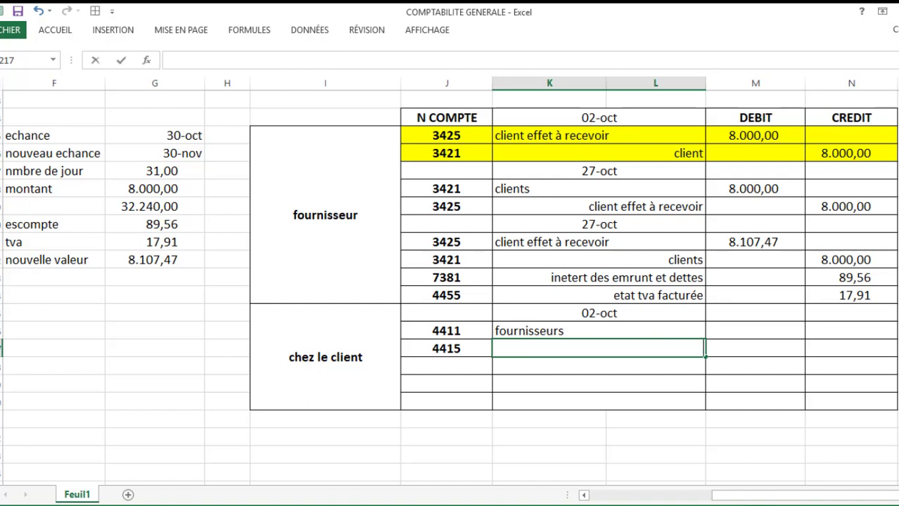
pyautogui.write('founi')
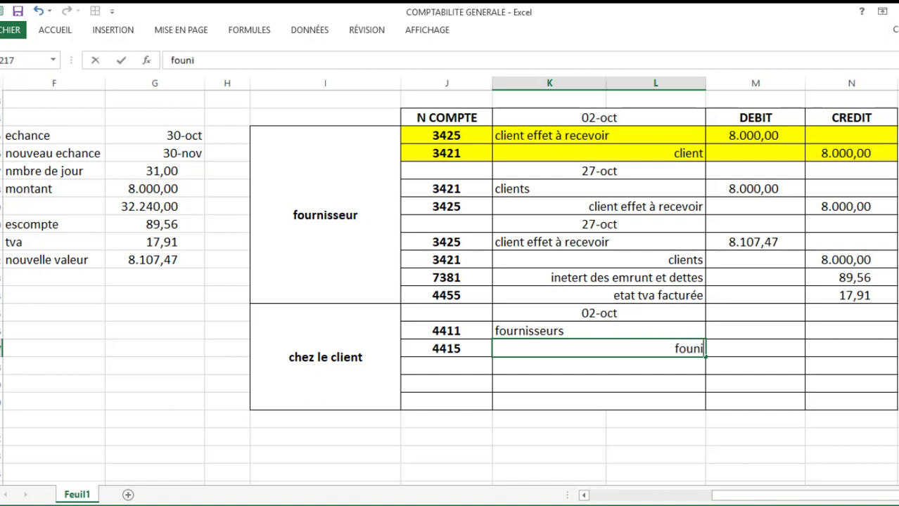
pyautogui.write('sseurs effet')
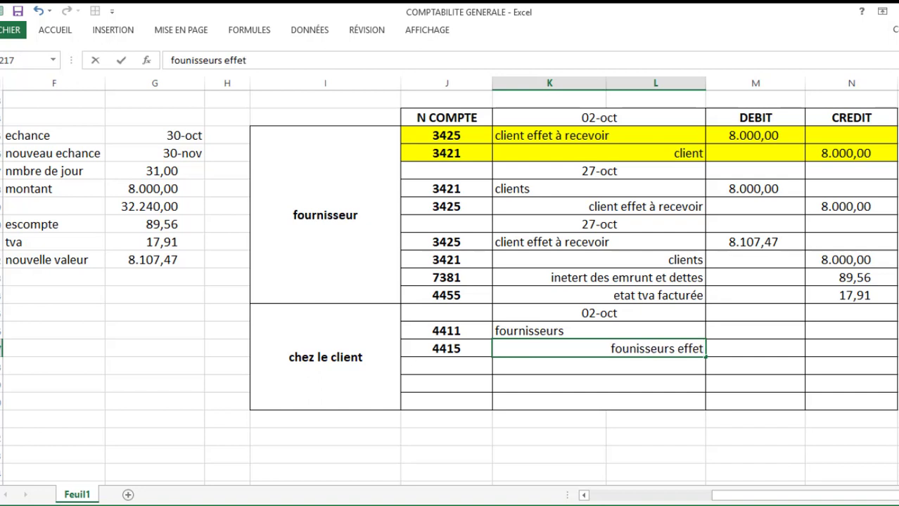
pyautogui.write(' à payer')
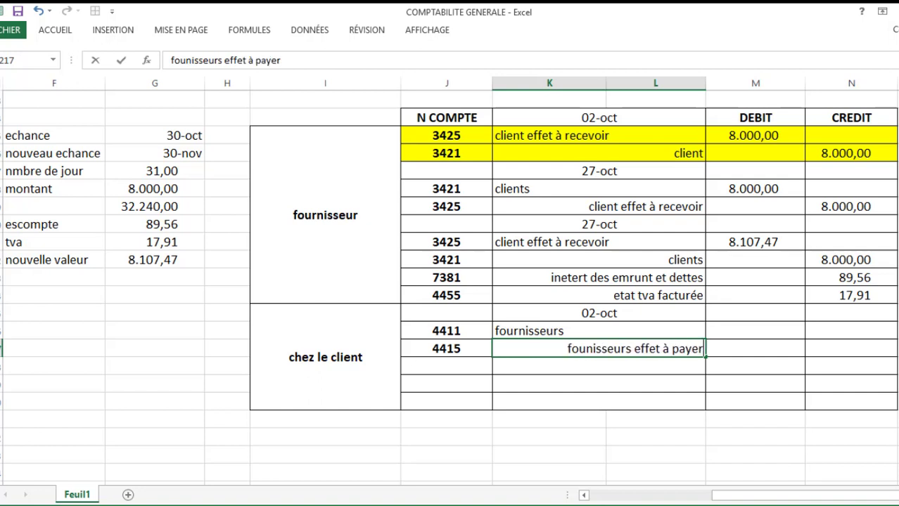
pyautogui.press('Return')
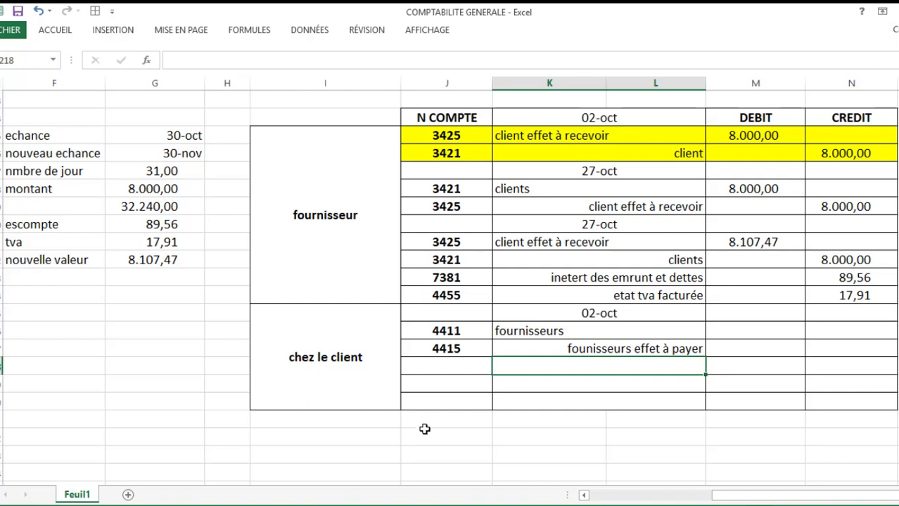
# Fill the first "chez le client" entry, accounts 4411 and 4415 in J216:N217, with yellow.
pyautogui.moveTo(449, 329); pyautogui.dragTo(851, 353)
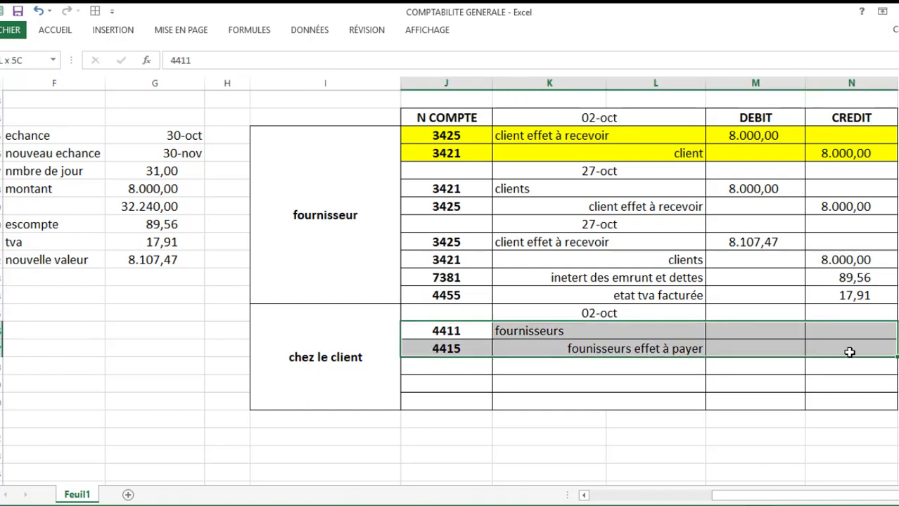
pyautogui.click(62, 30)
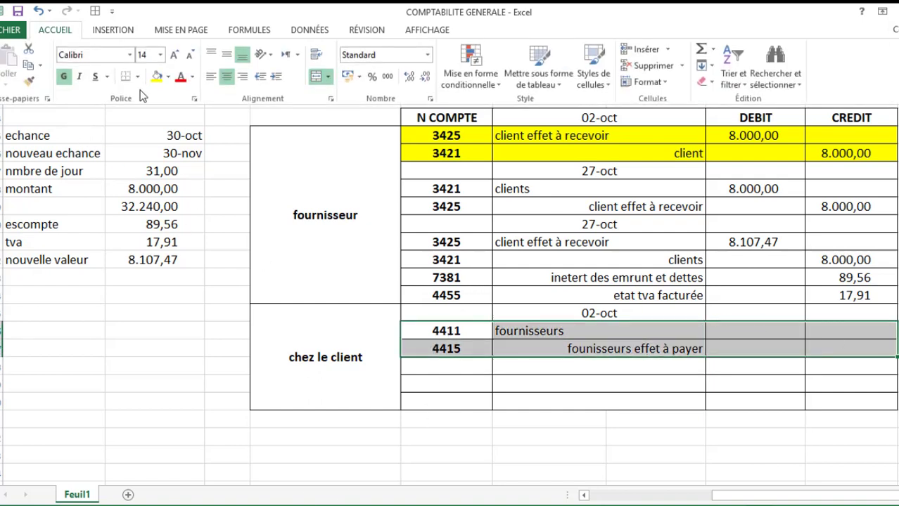
pyautogui.click(156, 77)
# Enter 8000 as the debit of account 4411 in M216 and 8000 as the credit of account 4415 in N217.
pyautogui.click(763, 332)
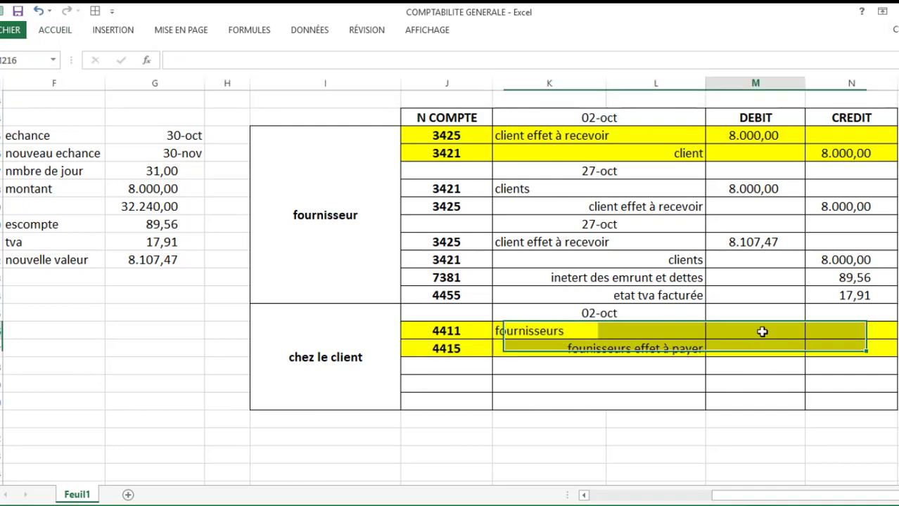
pyautogui.click(763, 331)
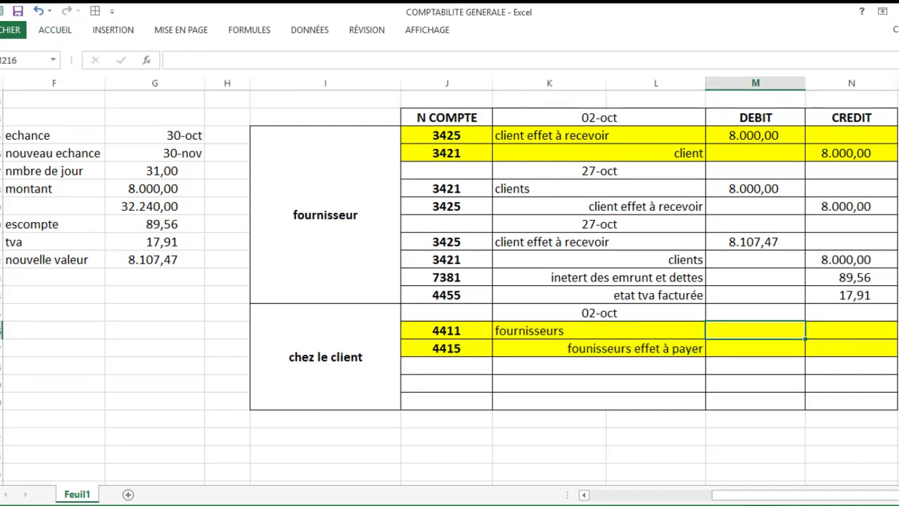
pyautogui.write('8000')
pyautogui.press('Return')
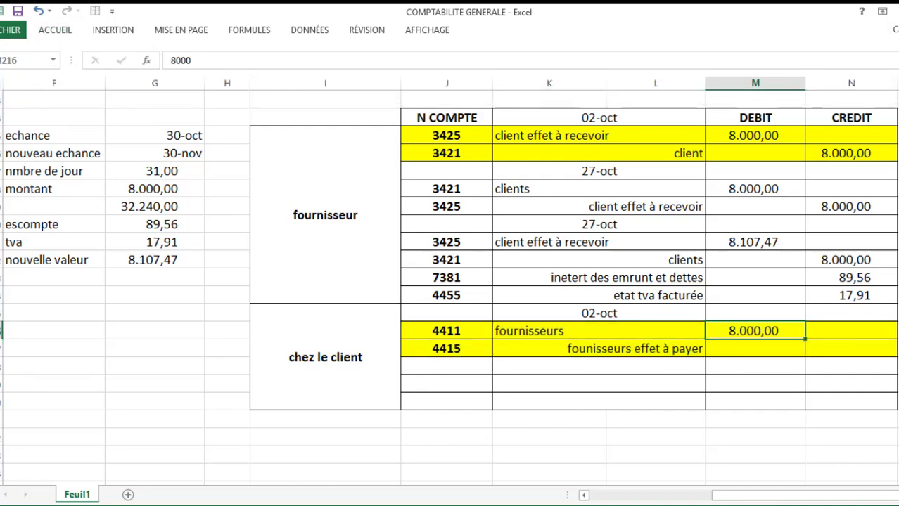
pyautogui.click(851, 349)
pyautogui.write('8000')
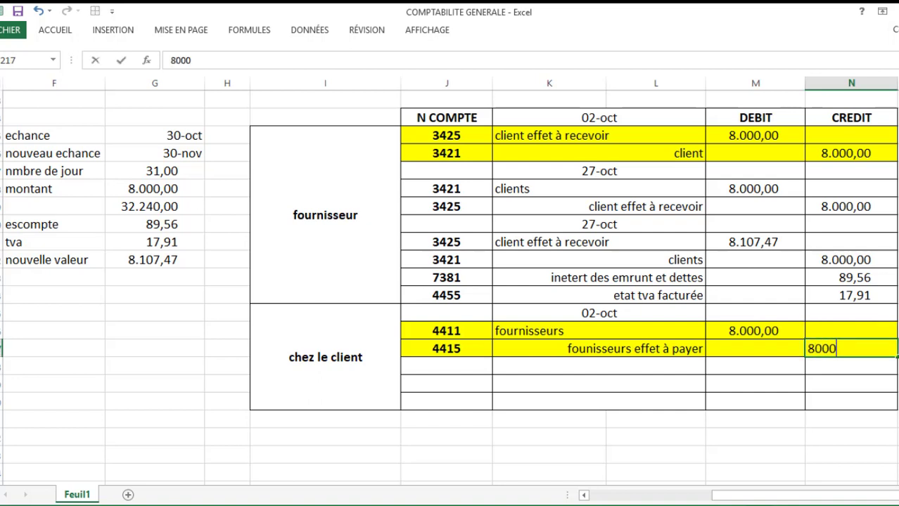
pyautogui.click(754, 349)
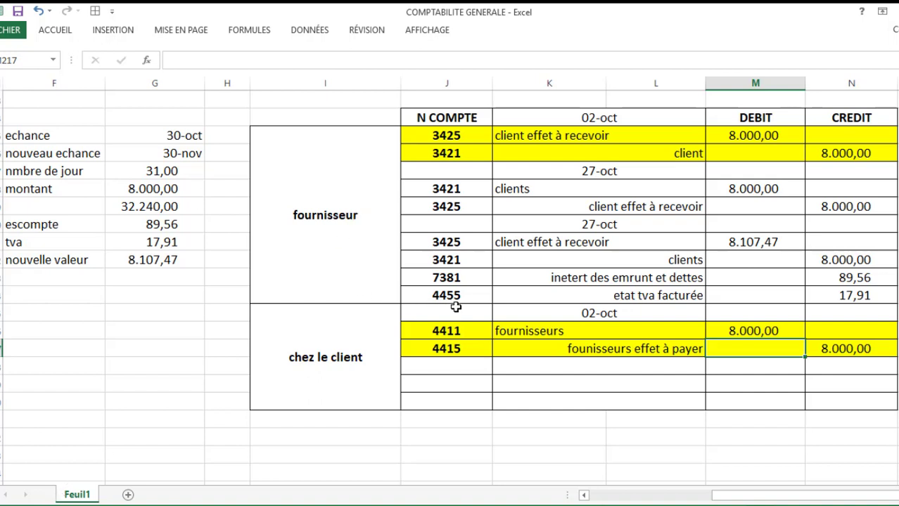
# Date the second "chez le client" entry 27-10 in K218.
pyautogui.click(462, 332)
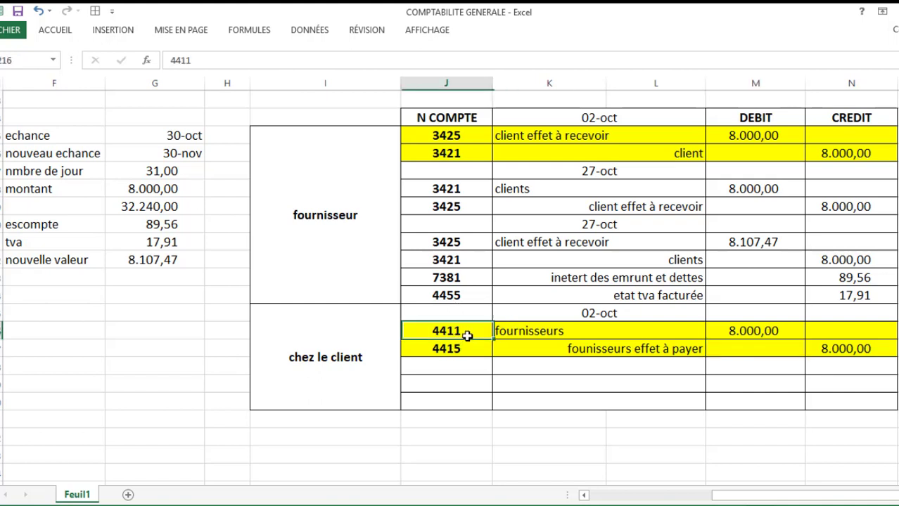
pyautogui.click(469, 155)
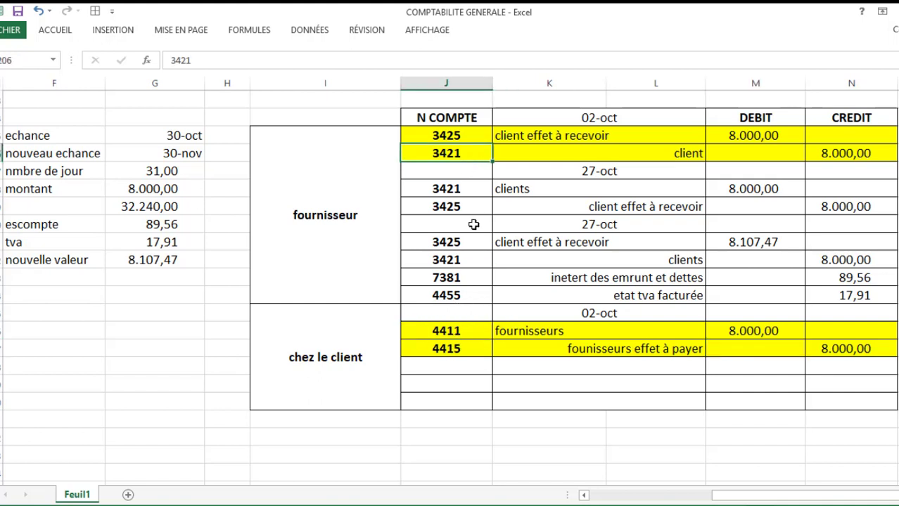
pyautogui.click(474, 368)
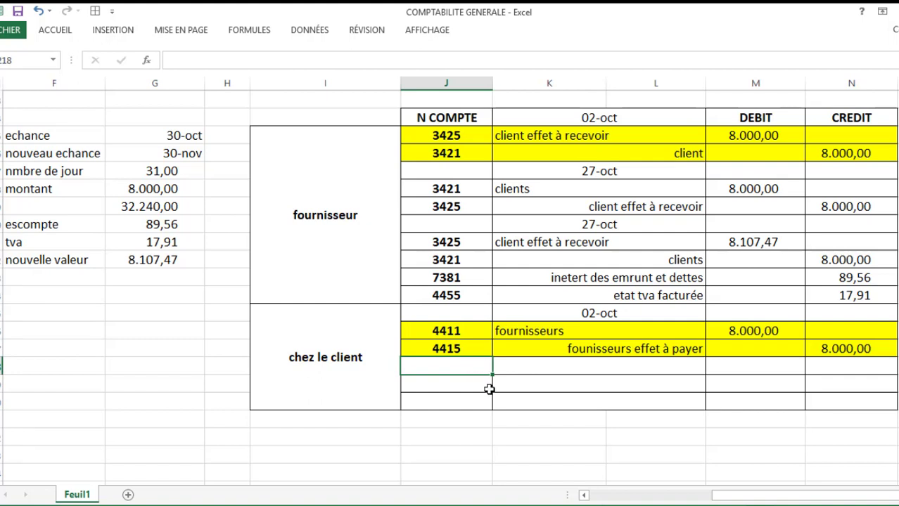
pyautogui.click(546, 364)
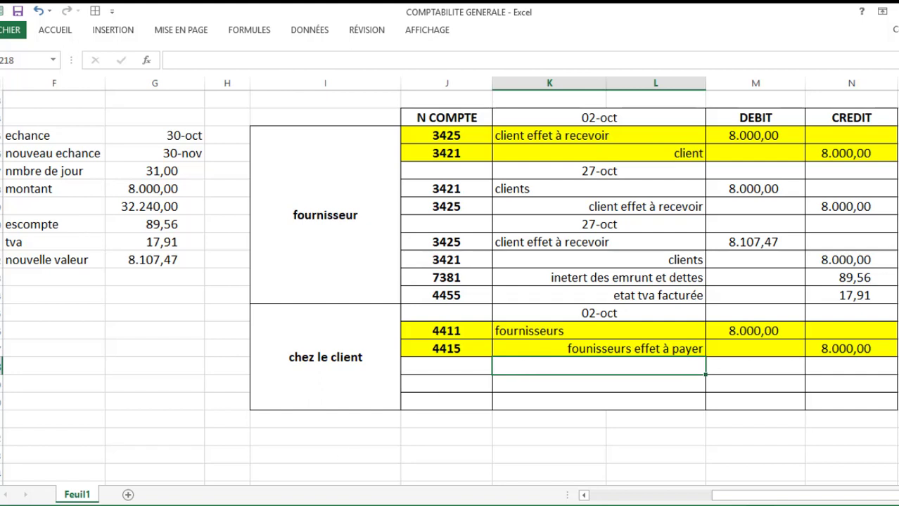
pyautogui.write('27-10')
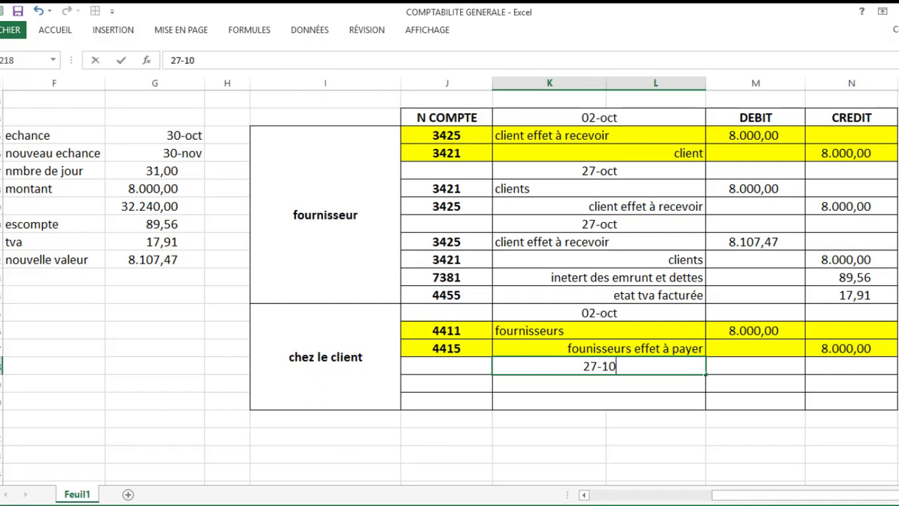
pyautogui.press('Return')
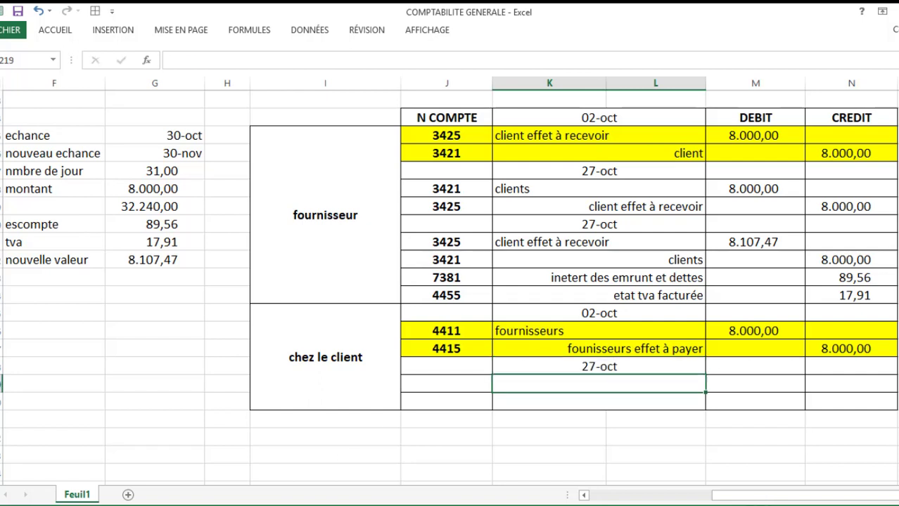
# Add another empty bordered journal row by copying J220:N220 to row 221.
pyautogui.moveTo(412, 401); pyautogui.dragTo(866, 394)
pyautogui.hotkey('ctrl', 'c')
pyautogui.click(455, 425)
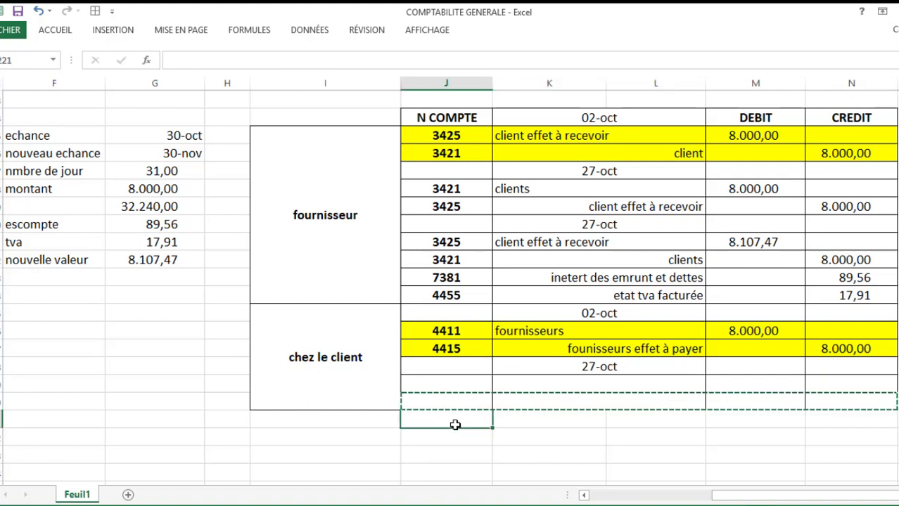
pyautogui.hotkey('ctrl', 'v')
pyautogui.press('Escape')
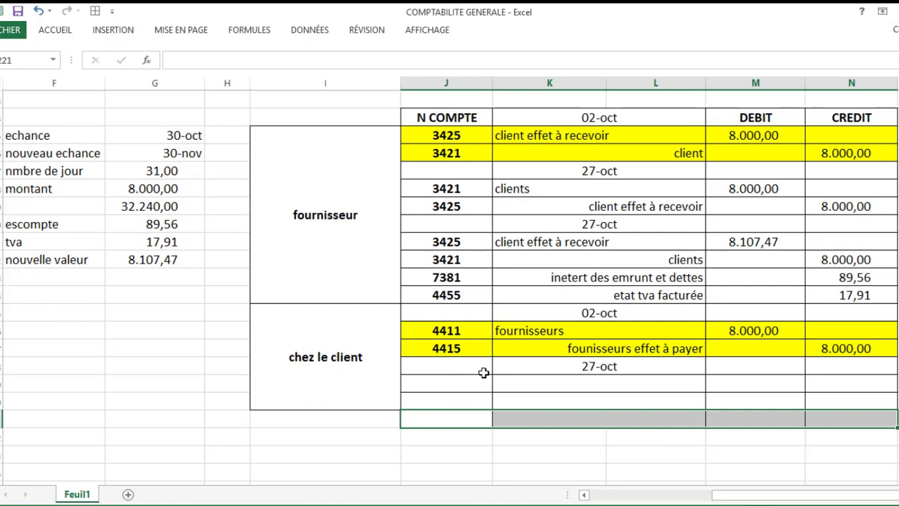
# Enter account 4415 in J219 and account 4411 in J220 for the 27-oct client entry.
pyautogui.click(496, 379)
pyautogui.click(468, 384)
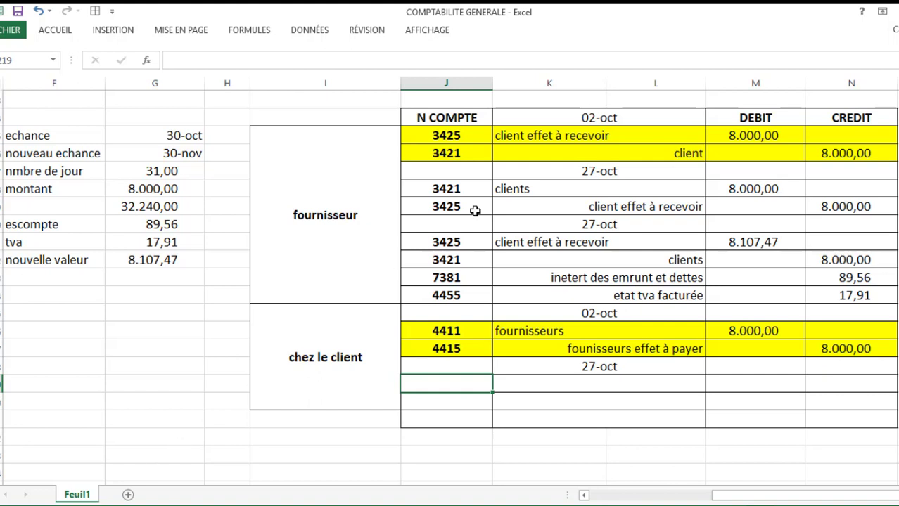
pyautogui.moveTo(465, 184); pyautogui.dragTo(802, 197)
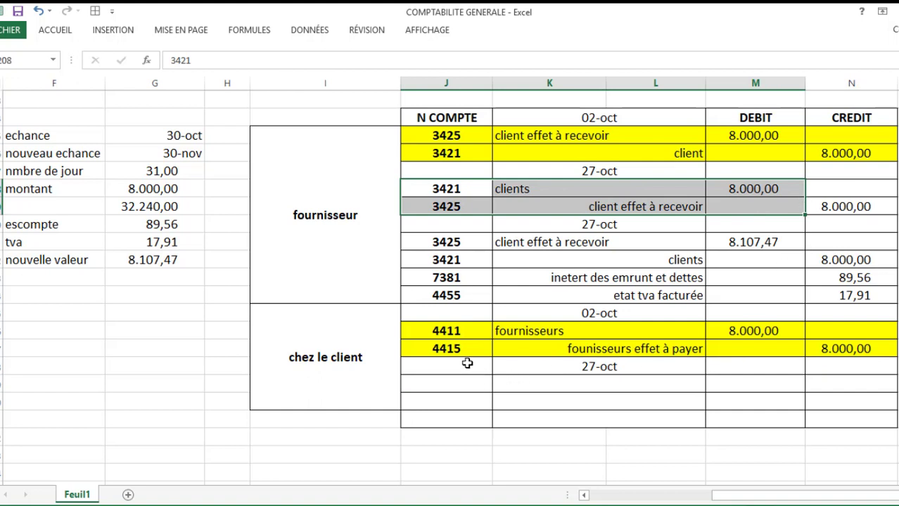
pyautogui.moveTo(459, 335); pyautogui.dragTo(829, 343)
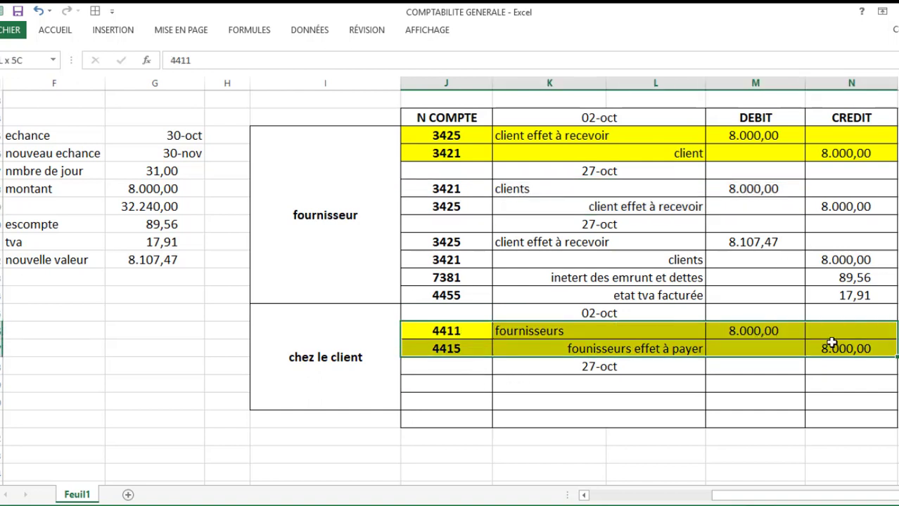
pyautogui.click(463, 384)
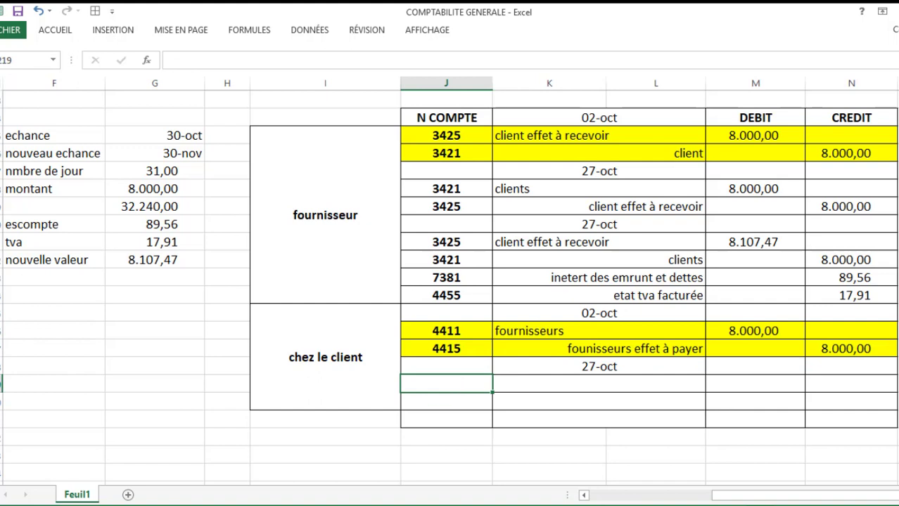
pyautogui.write('4415')
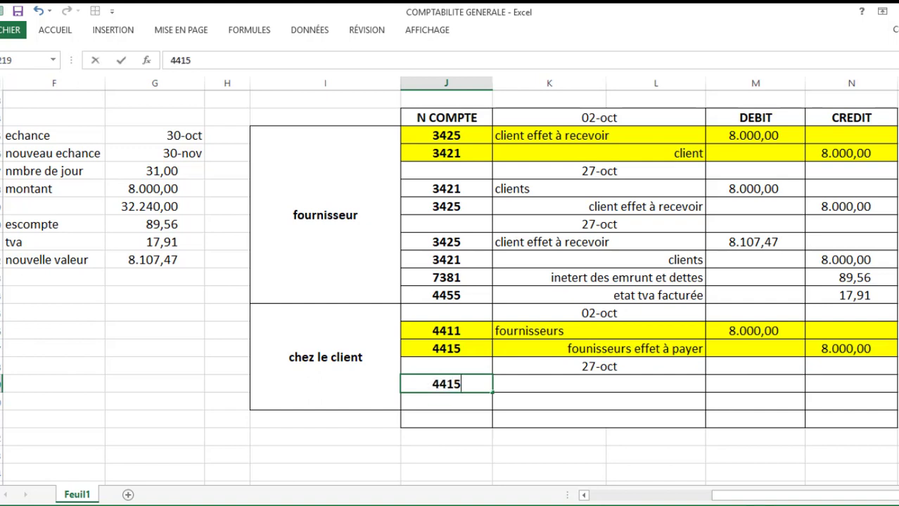
pyautogui.press('Return')
pyautogui.write('4411')
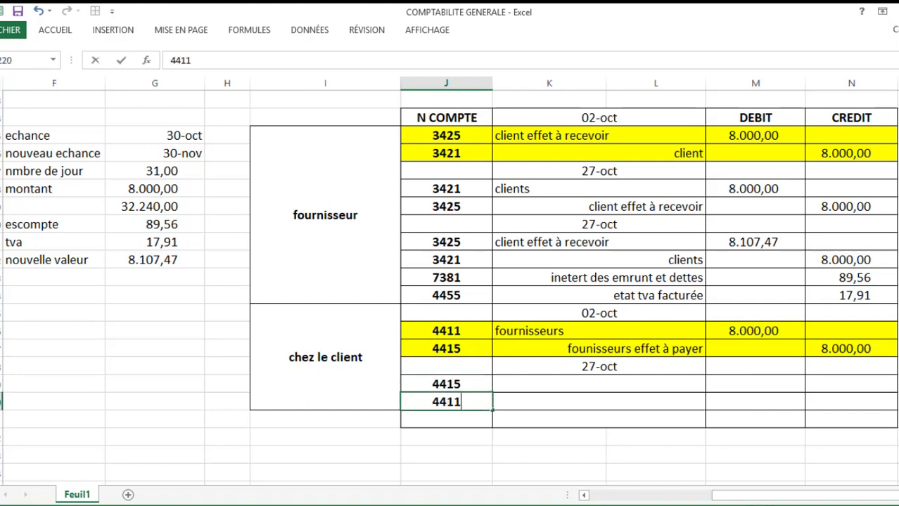
pyautogui.press('Tab')
# Label account 4415 "fournisseurs effet à payer" in K219 and account 4411 "fournisseurs" in K220.
pyautogui.click(599, 384)
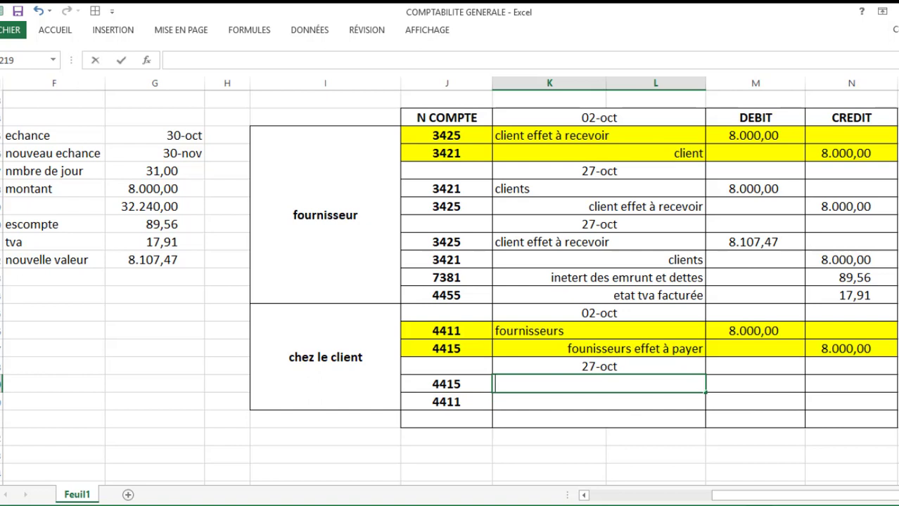
pyautogui.write('fournisseu')
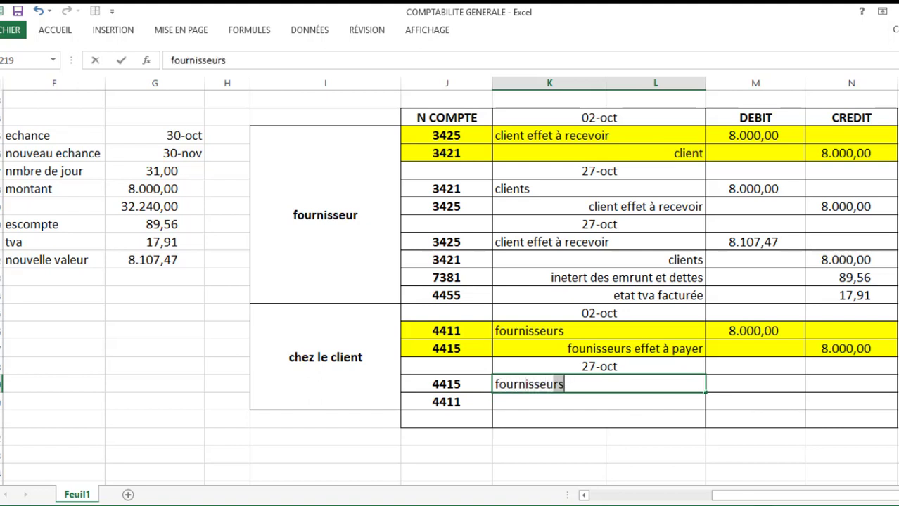
pyautogui.write('rs ef')
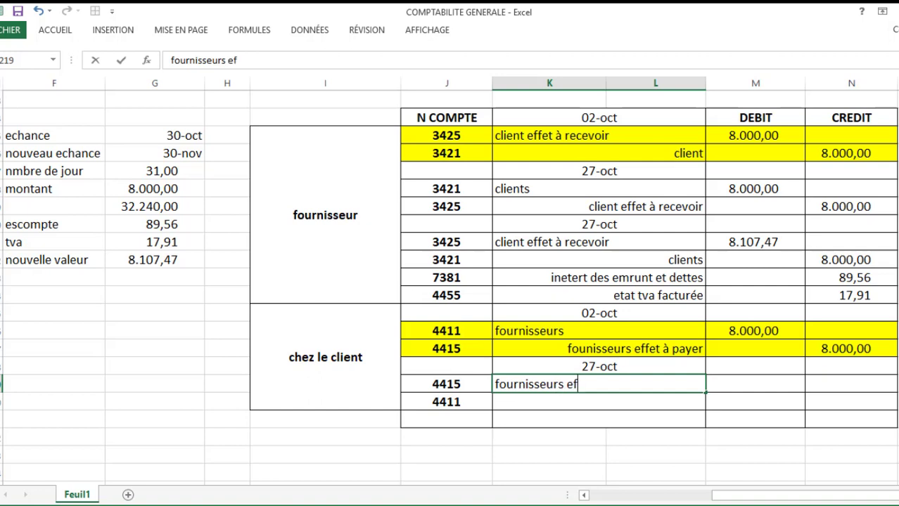
pyautogui.write('fet à payer')
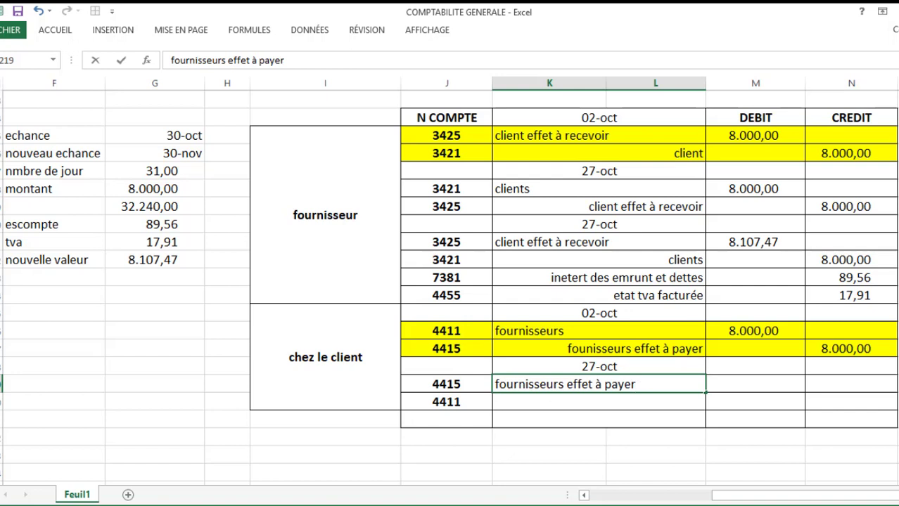
pyautogui.press('Return')
pyautogui.write('four')
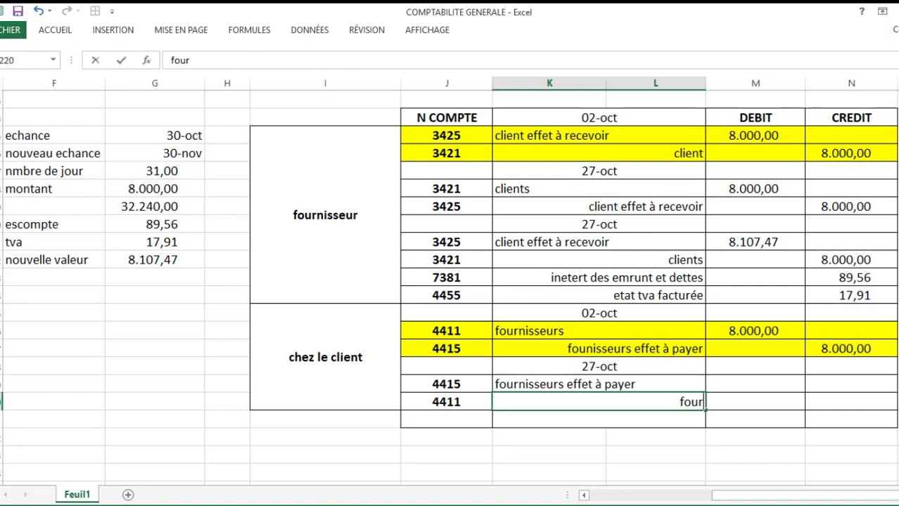
pyautogui.write('nisseurs')
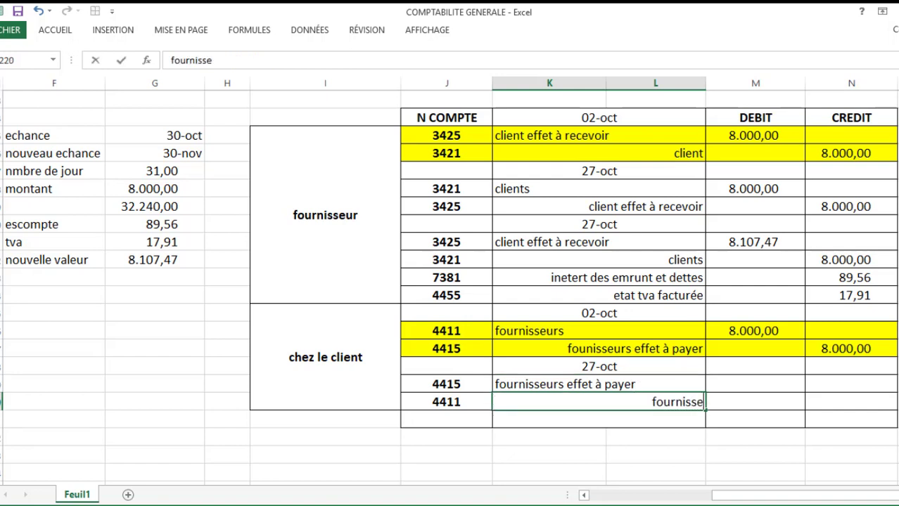
pyautogui.click(755, 402)
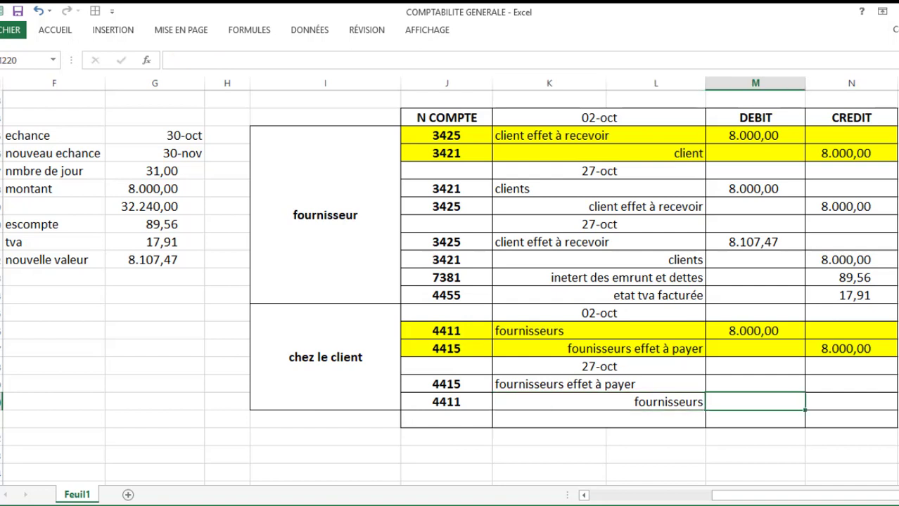
# Enter 8000 as the debit of account 4415 in M219 and 8000 as the credit of account 4411 in N220.
pyautogui.click(755, 384)
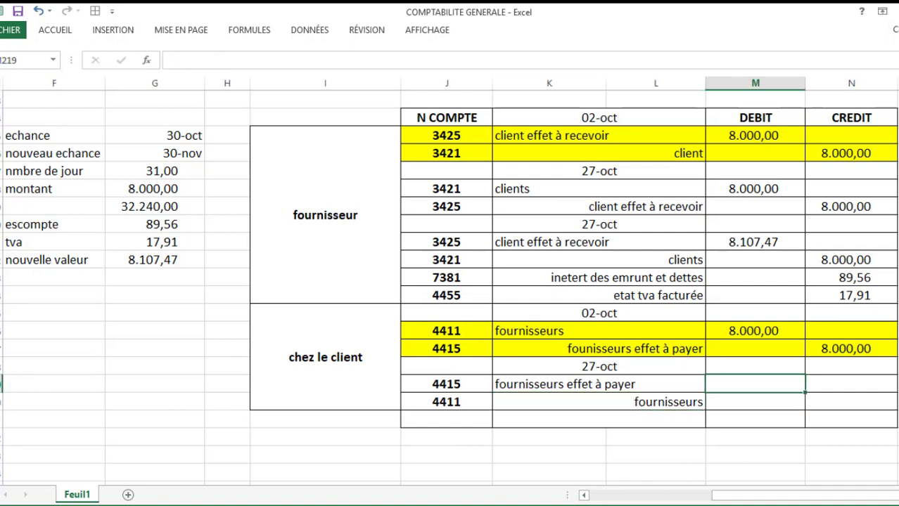
pyautogui.write('8000')
pyautogui.press('Return')
pyautogui.press('Right')
pyautogui.press('Right')
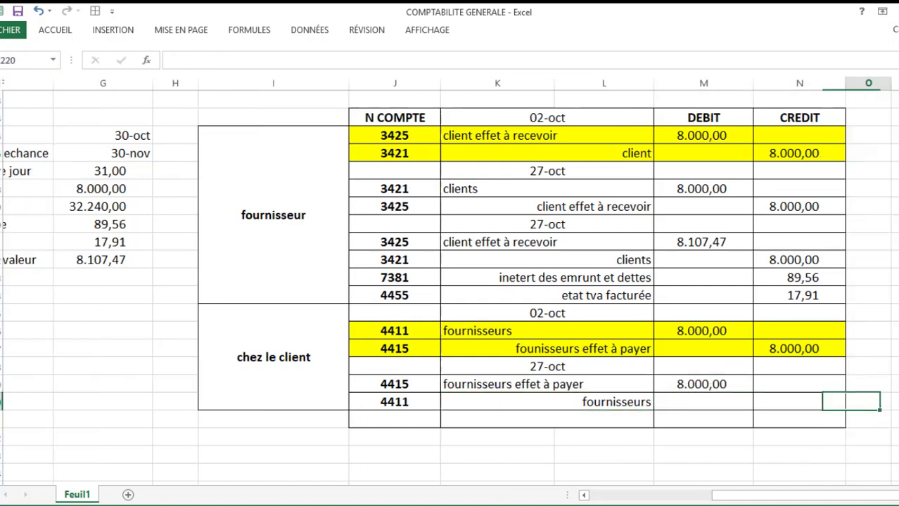
pyautogui.press('Left')
pyautogui.write('8000')
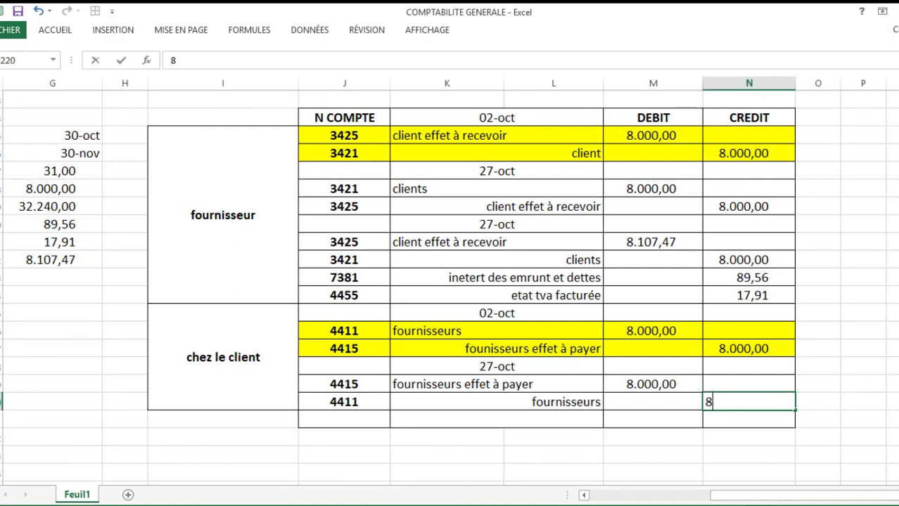
pyautogui.press('Left')
pyautogui.press('Left')
pyautogui.press('Left')
pyautogui.press('Left')
pyautogui.press('Left')
pyautogui.press('Left')
pyautogui.press('Left')
pyautogui.press('Left')
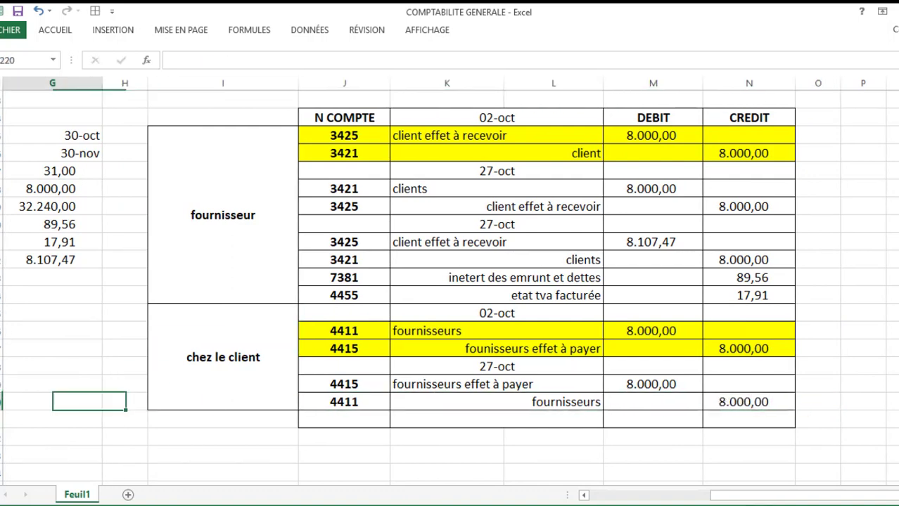
pyautogui.press('Right')
pyautogui.press('Right')
pyautogui.press('Right')
pyautogui.press('Right')
pyautogui.press('Right')
pyautogui.press('Right')
pyautogui.press('Right')
pyautogui.press('Right')
pyautogui.press('Right')
pyautogui.press('Right')
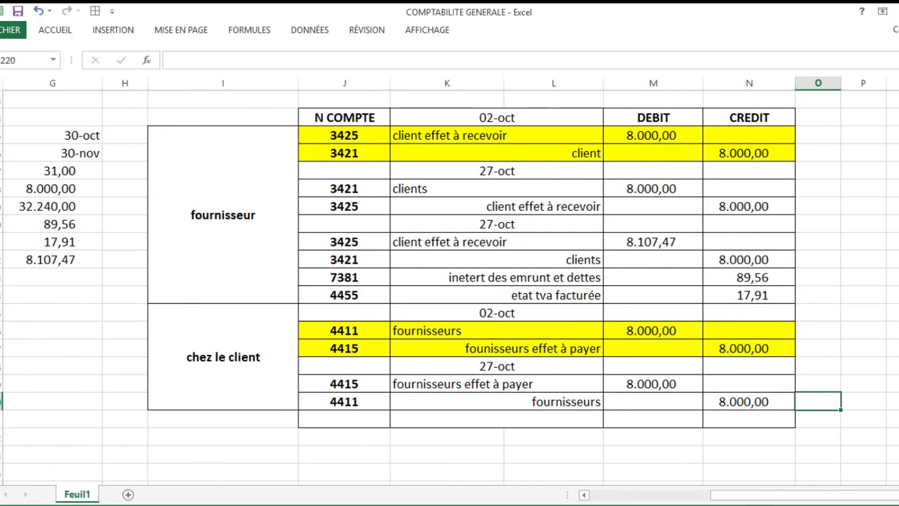
pyautogui.press('Left')
pyautogui.press('Left')
pyautogui.press('Left')
pyautogui.press('Left')
pyautogui.press('Left')
pyautogui.press('Left')
pyautogui.press('Left')
pyautogui.press('Left')
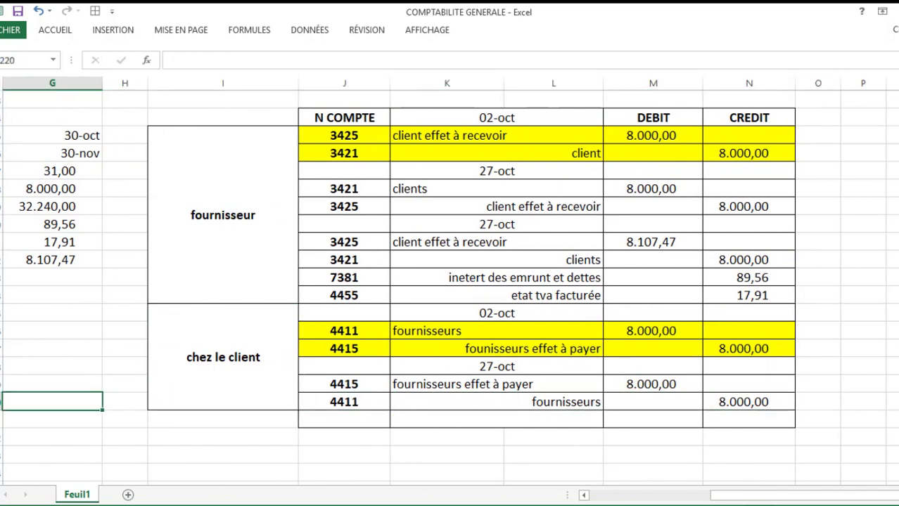
pyautogui.press('Right')
pyautogui.press('Right')
pyautogui.press('Right')
pyautogui.press('Right')
pyautogui.press('Right')
pyautogui.press('Right')
pyautogui.press('Right')
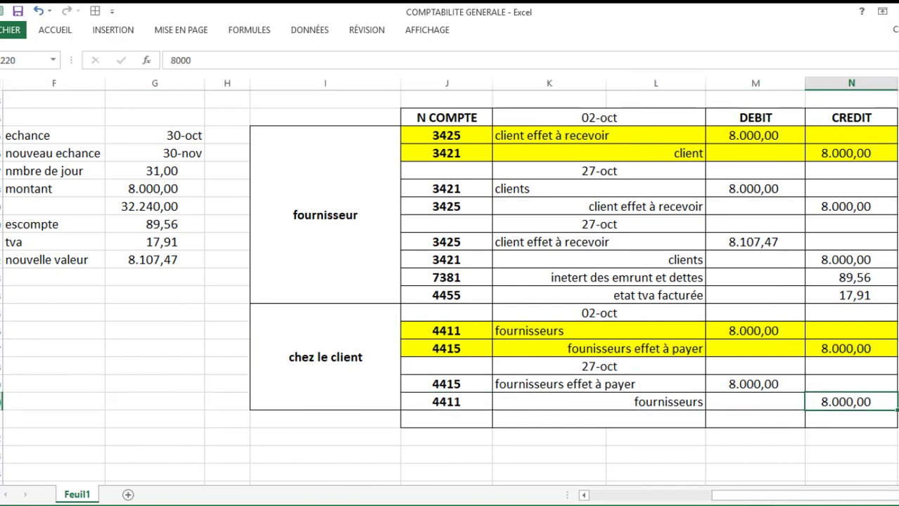
# Add four more empty bordered journal rows by copying J221:N221 to rows 222 through 225.
pyautogui.moveTo(465, 421); pyautogui.dragTo(845, 413)
pyautogui.hotkey('ctrl', 'c')
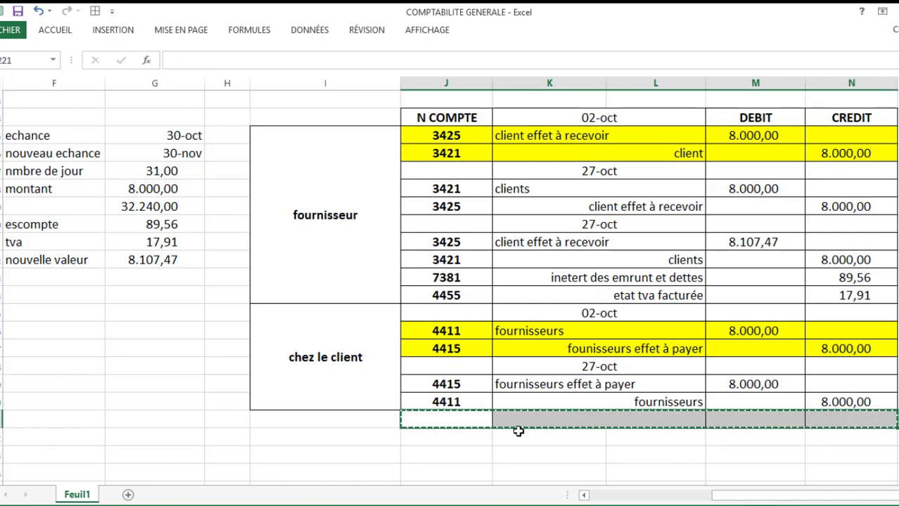
pyautogui.moveTo(478, 434); pyautogui.dragTo(867, 482)
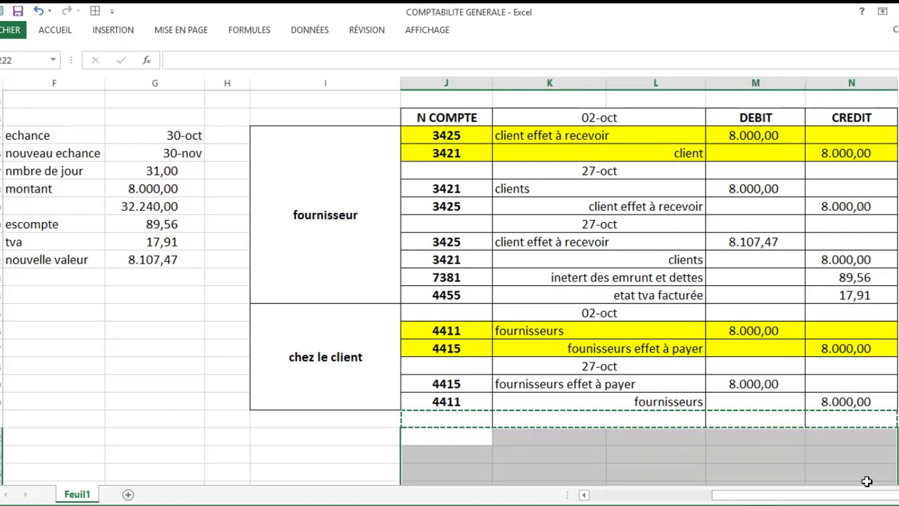
pyautogui.hotkey('ctrl', 'v')
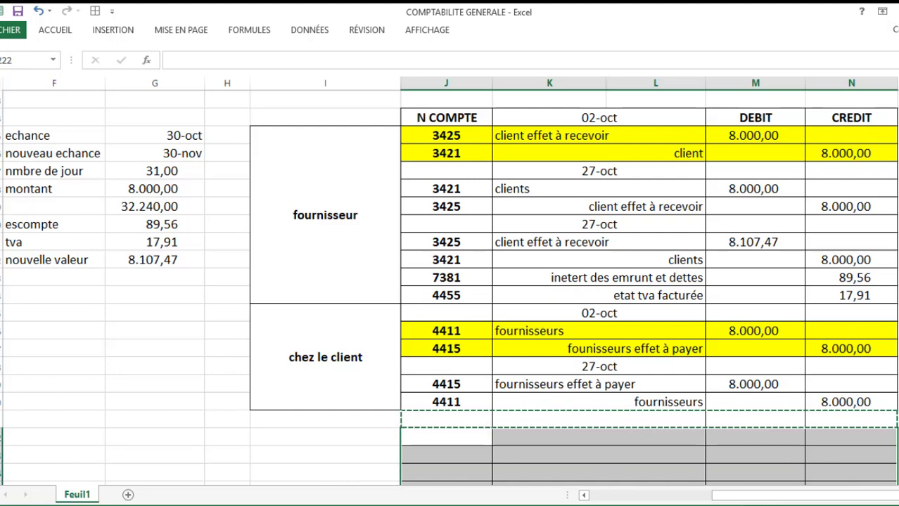
pyautogui.scroll(-20, 450, 282)
pyautogui.scroll(-20, 450, 281)
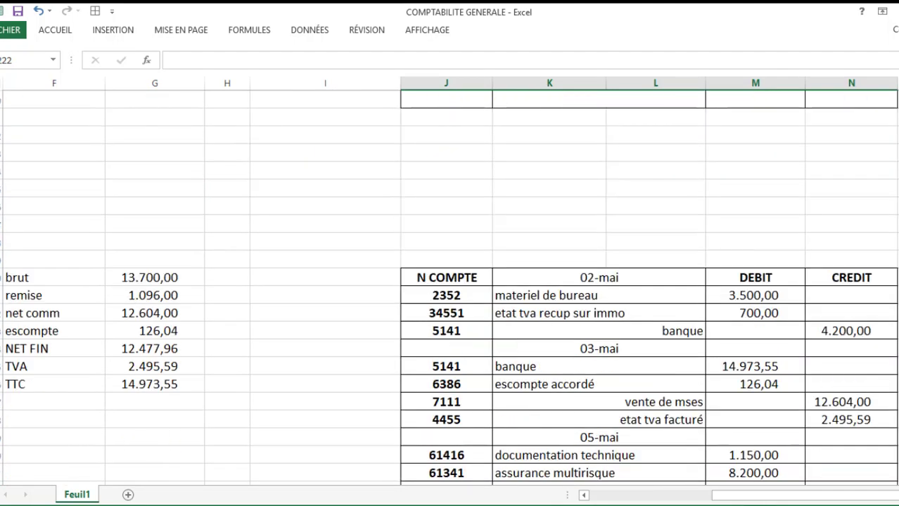
pyautogui.scroll(-6, 450, 282)
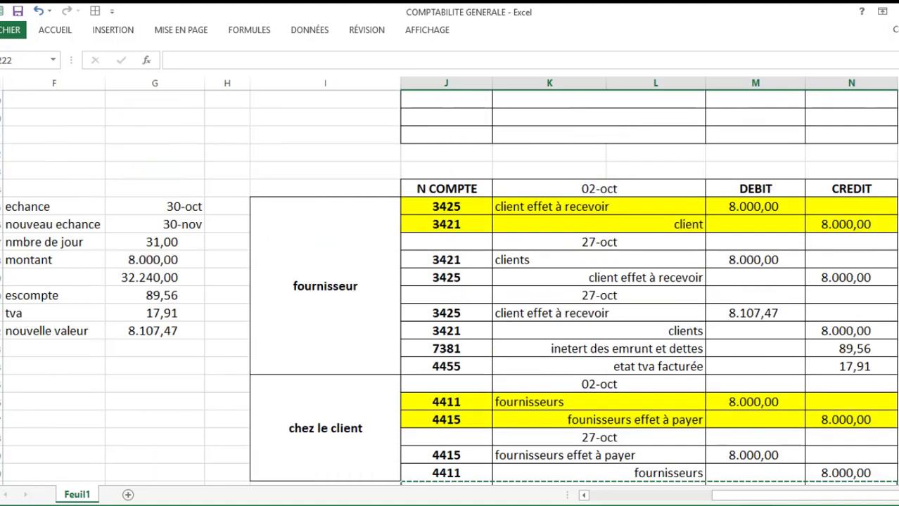
pyautogui.click(679, 344)
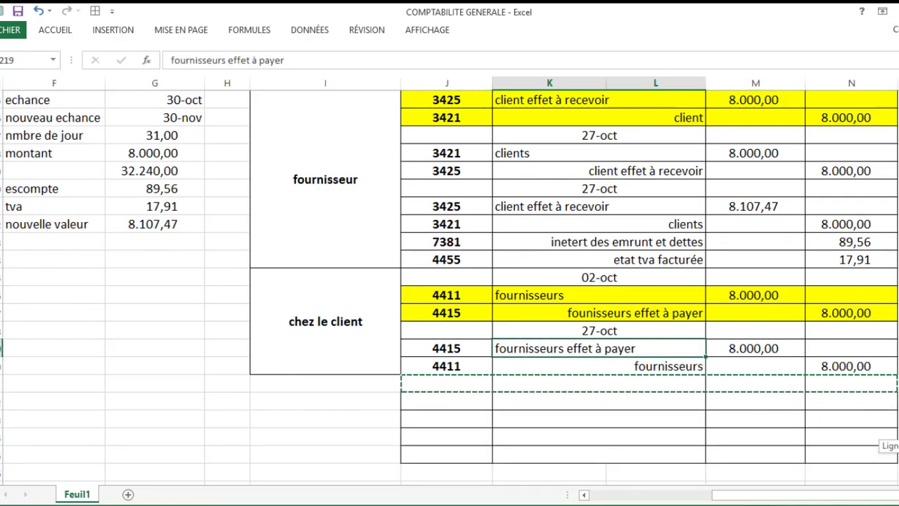
pyautogui.scroll(1, 450, 281)
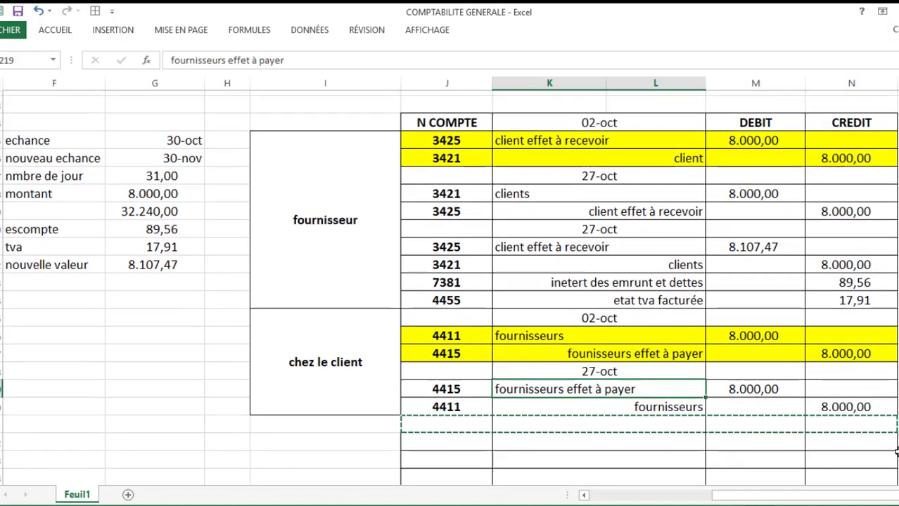
pyautogui.click(691, 451)
pyautogui.hotkey('ctrl', 'v')
pyautogui.press('Escape')
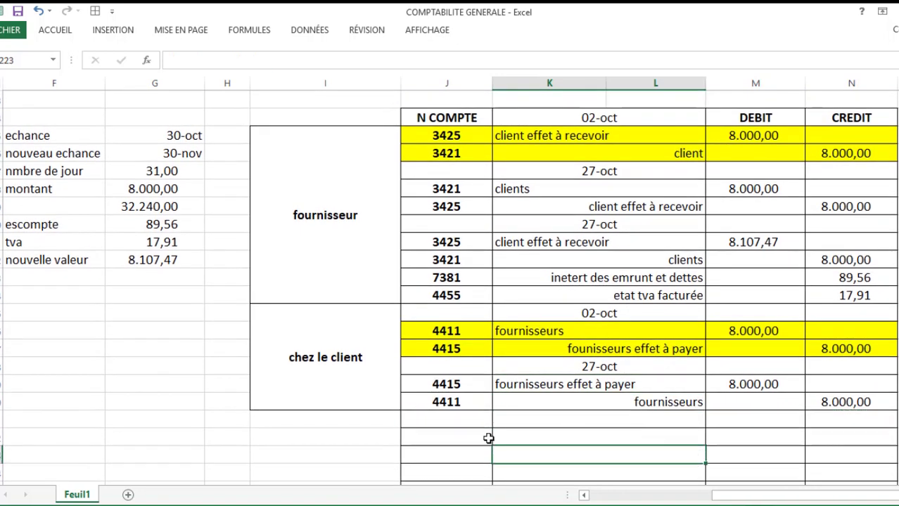
# Extend the merged, centred "chez le client" cell in column I down to row 224.
pyautogui.click(463, 420)
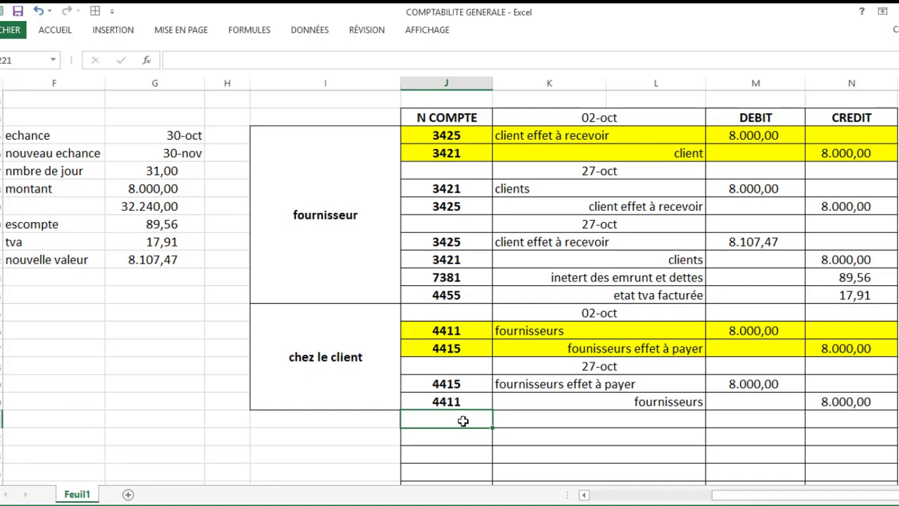
pyautogui.moveTo(325, 369); pyautogui.dragTo(312, 473)
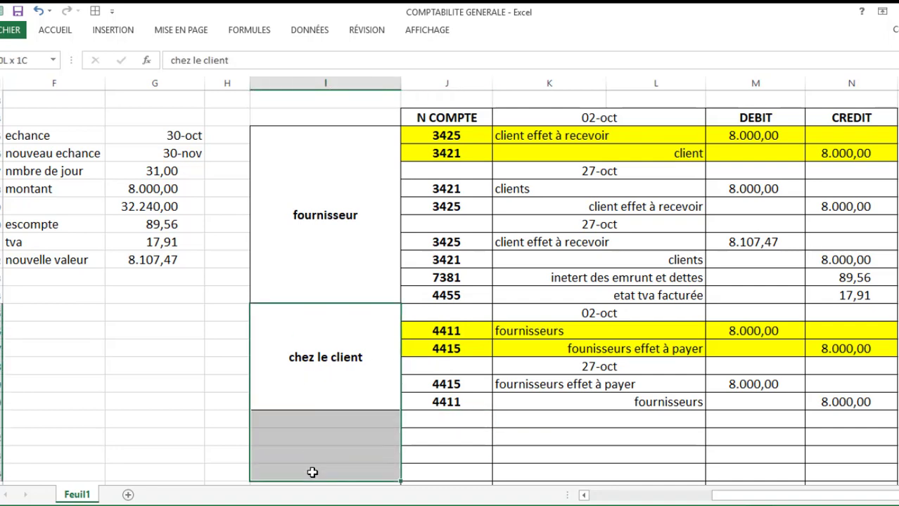
pyautogui.click(55, 31)
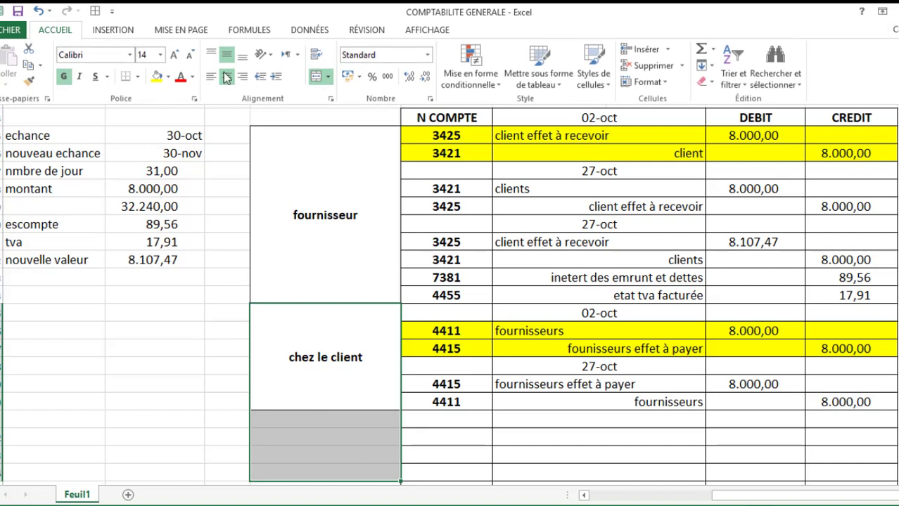
pyautogui.click(316, 76)
pyautogui.click(317, 77)
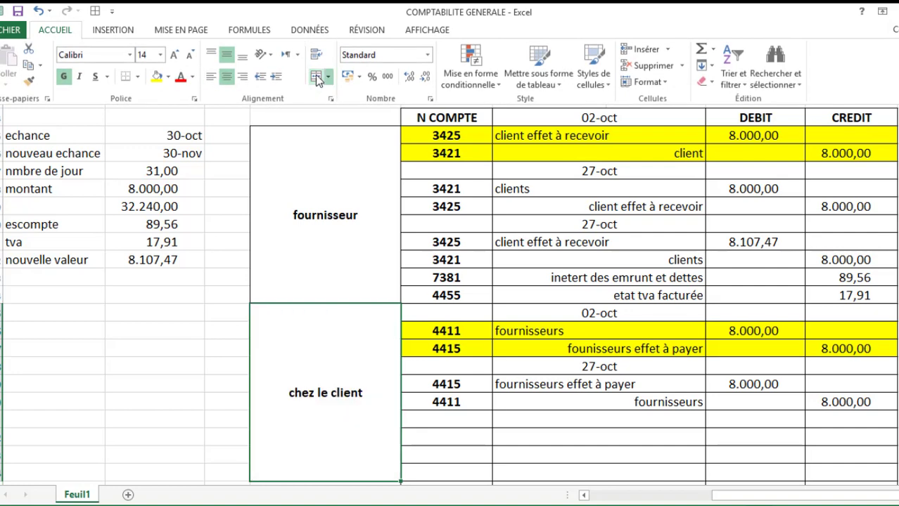
# Enter account 4411 in J221 and label it "fournisseurs" in K221, aligned left as a debit line.
pyautogui.click(460, 419)
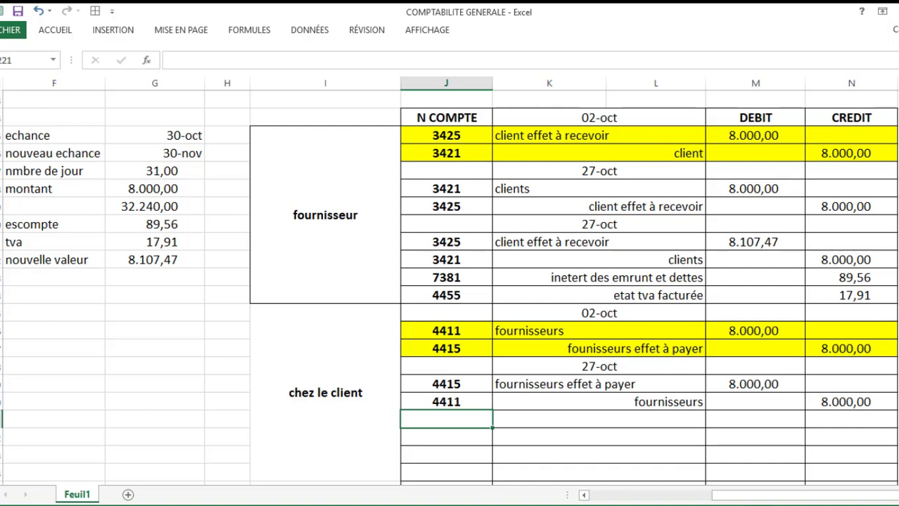
pyautogui.write('4411')
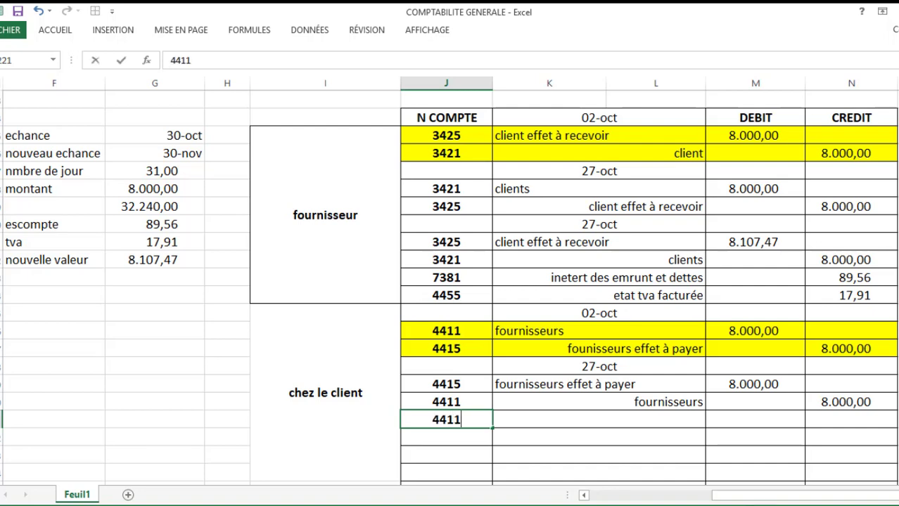
pyautogui.click(598, 419)
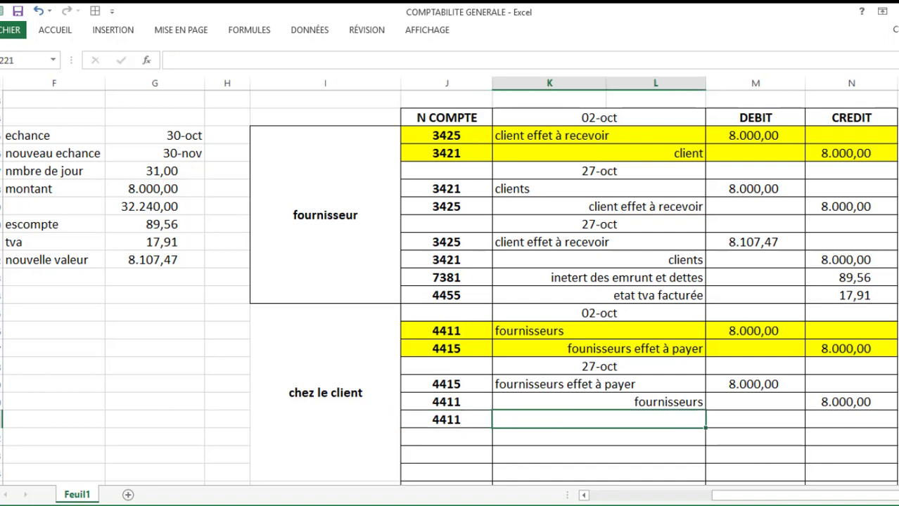
pyautogui.write('fou')
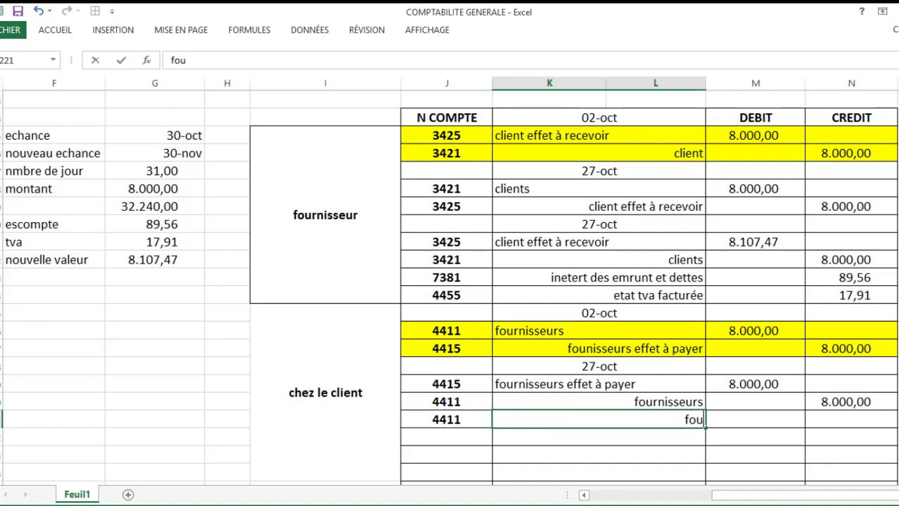
pyautogui.write('rnisseurs')
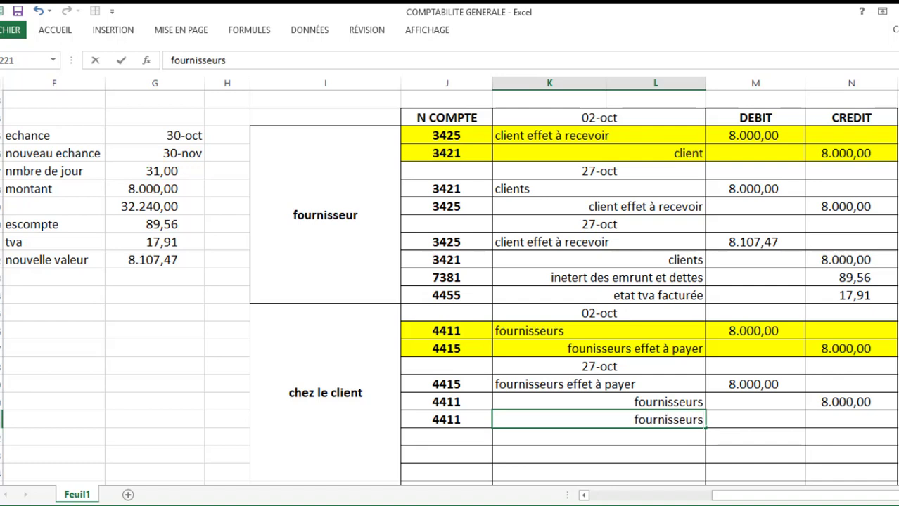
pyautogui.press('Return')
pyautogui.press('Up')
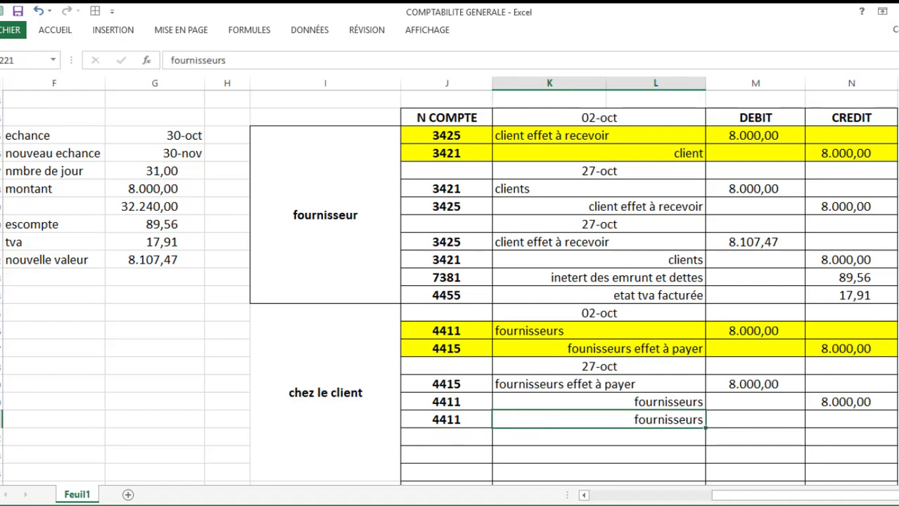
pyautogui.click(49, 11)
pyautogui.click(237, 9)
pyautogui.click(55, 29)
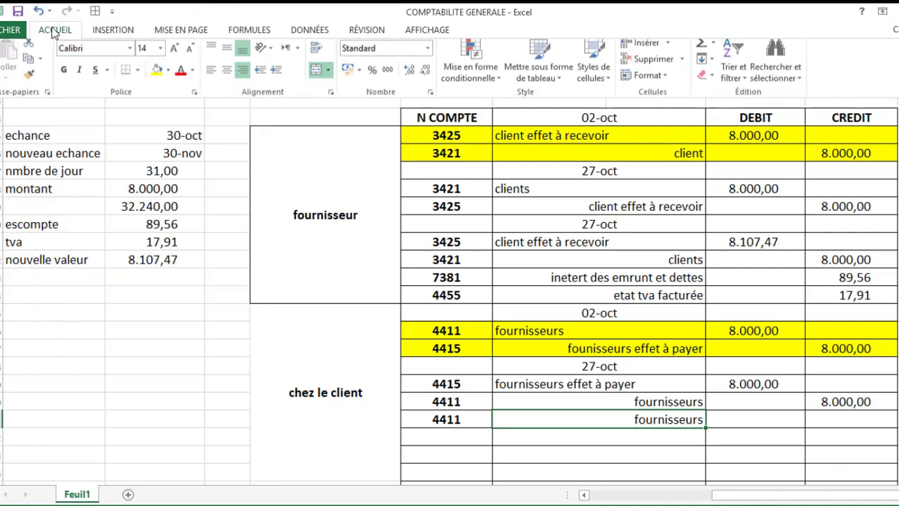
pyautogui.click(210, 78)
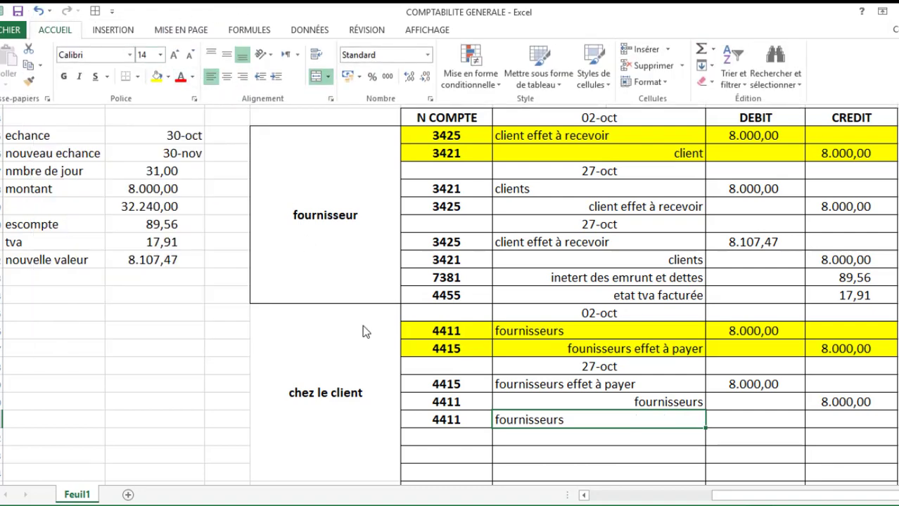
# Enter account 6311 in J222 and copy the label "inetert des emrunt et dettes" from K213 to K222, aligned left.
pyautogui.click(443, 431)
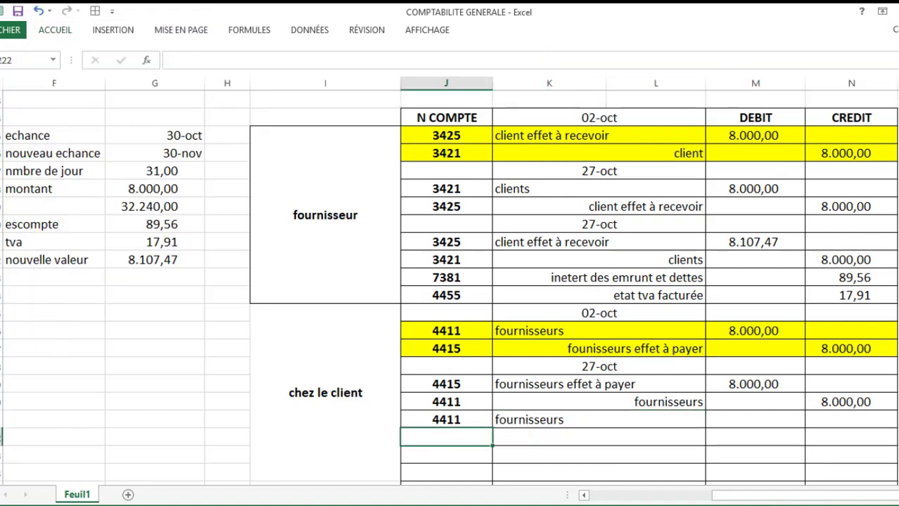
pyautogui.write('6311')
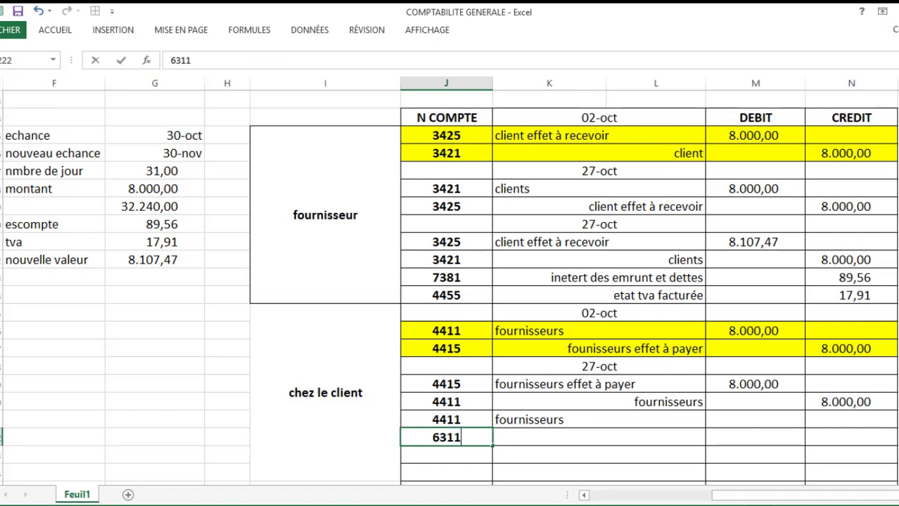
pyautogui.press('Tab')
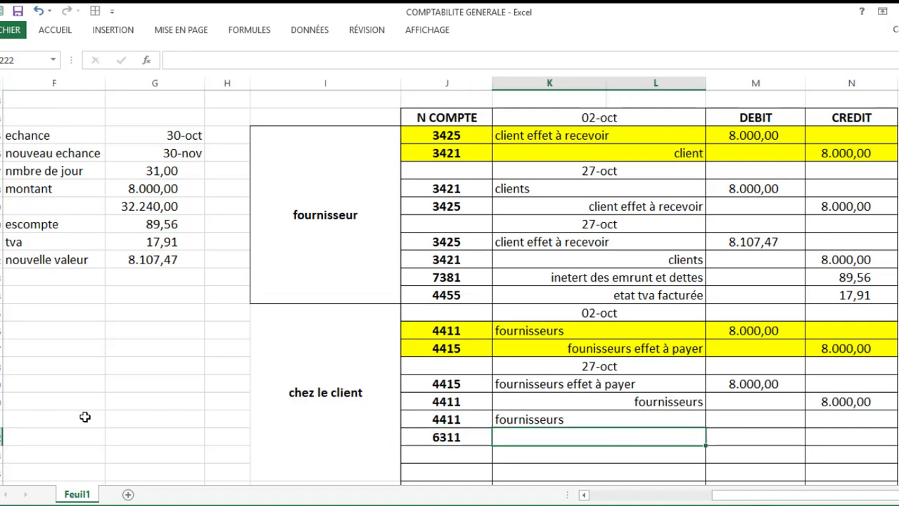
pyautogui.click(554, 279)
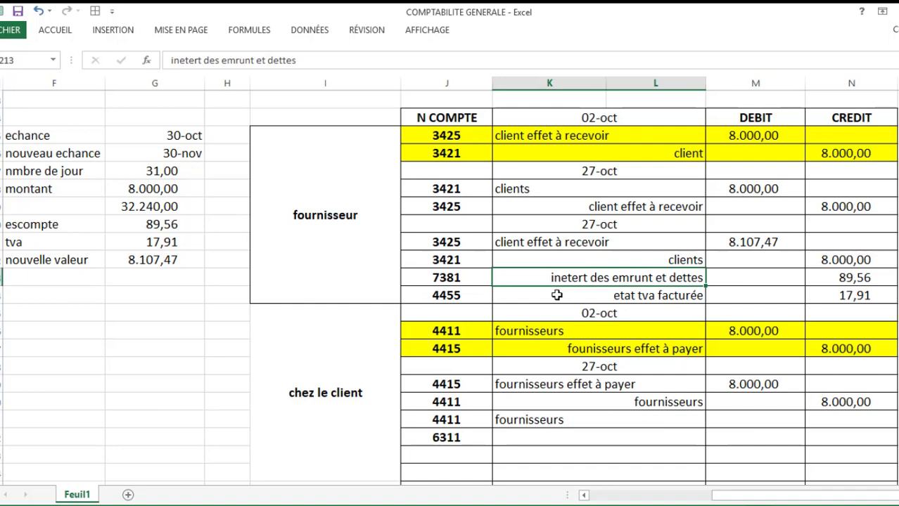
pyautogui.hotkey('ctrl', 'c')
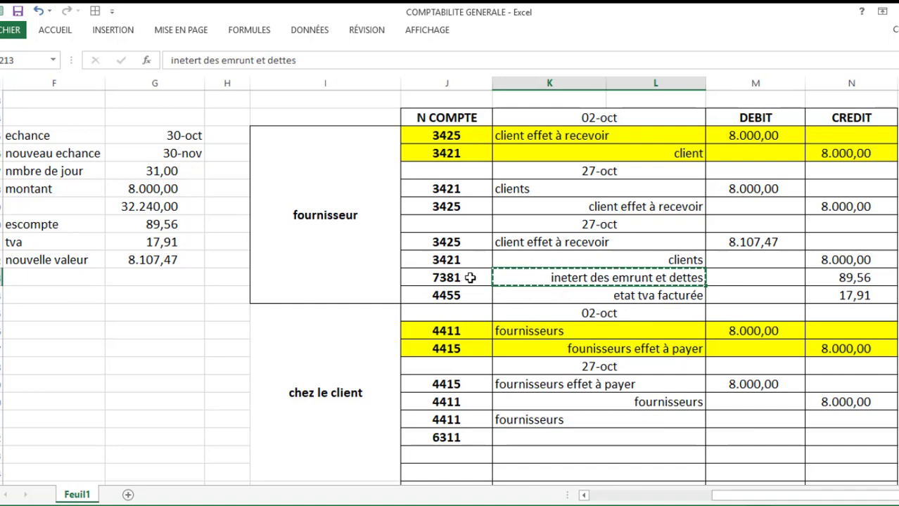
pyautogui.click(543, 439)
pyautogui.hotkey('ctrl', 'v')
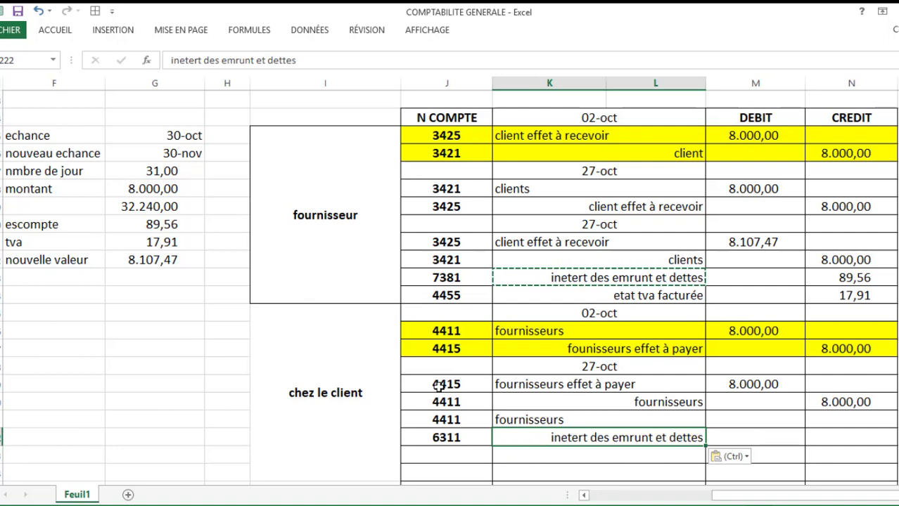
pyautogui.click(71, 36)
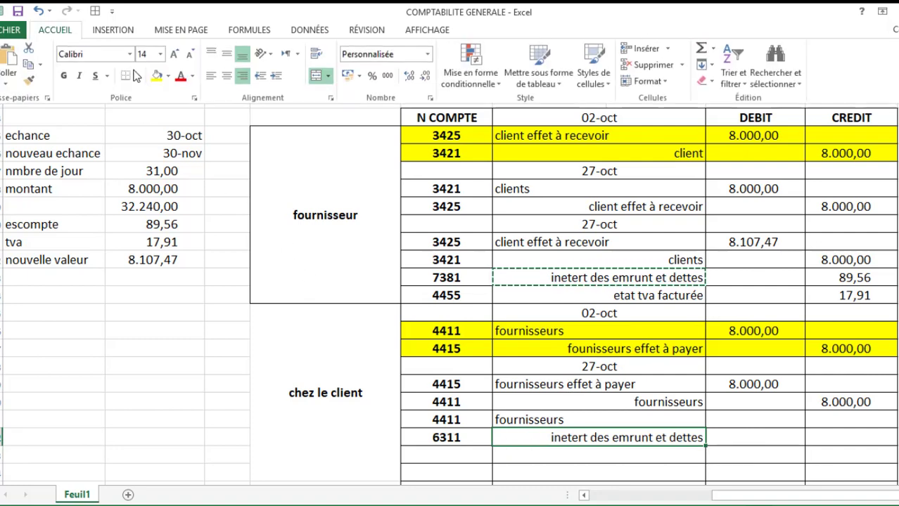
pyautogui.click(211, 76)
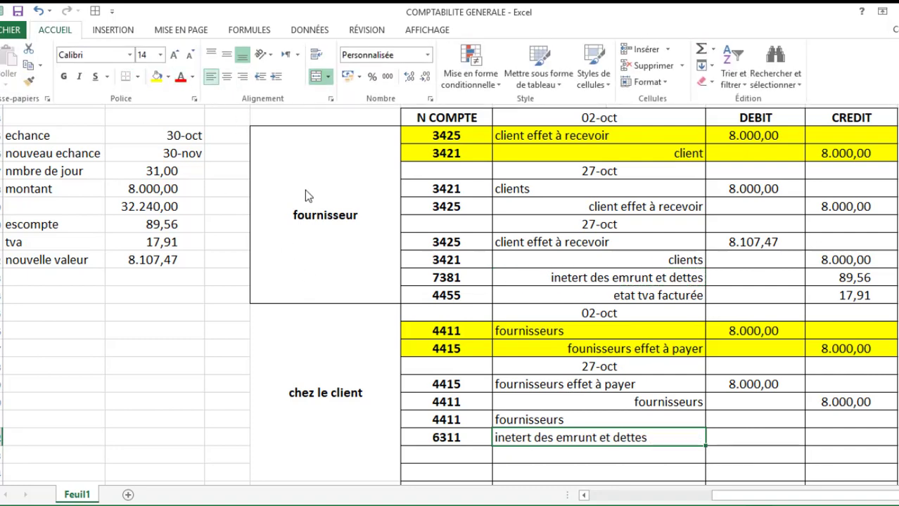
# Enter account number 34552 in J223, the journal row below account 6311.
pyautogui.click(463, 446)
pyautogui.click(461, 438)
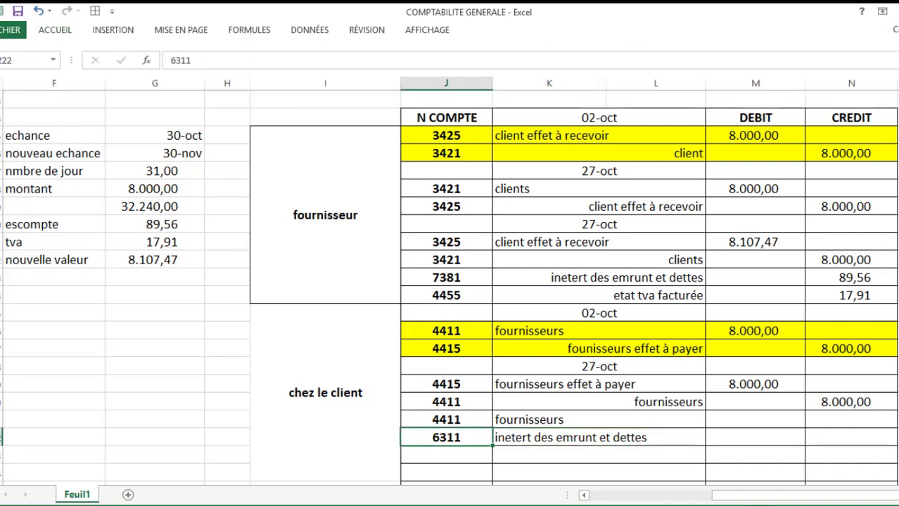
pyautogui.click(446, 455)
pyautogui.write('3455')
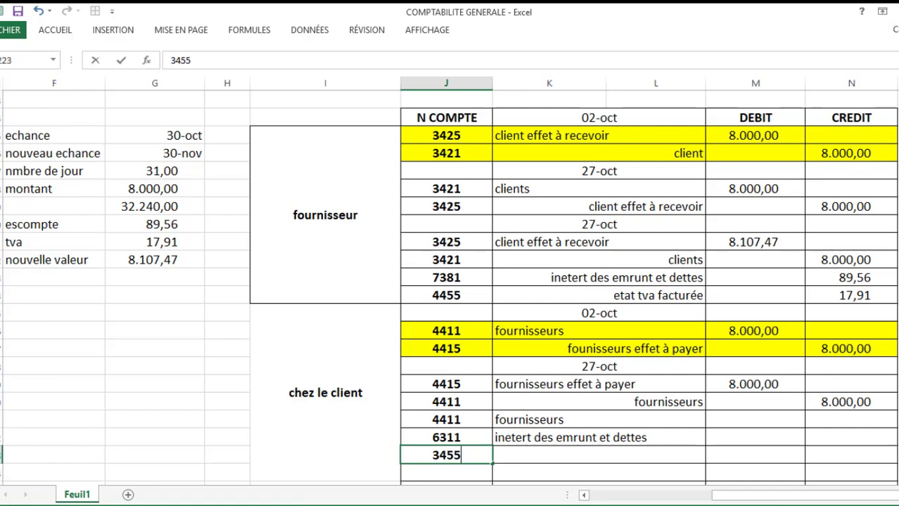
pyautogui.write('2')
pyautogui.press('Tab')
# Label account 34552 "etat tva recuperable/charge" in K223 and align it left as a debit line.
pyautogui.write('etat')
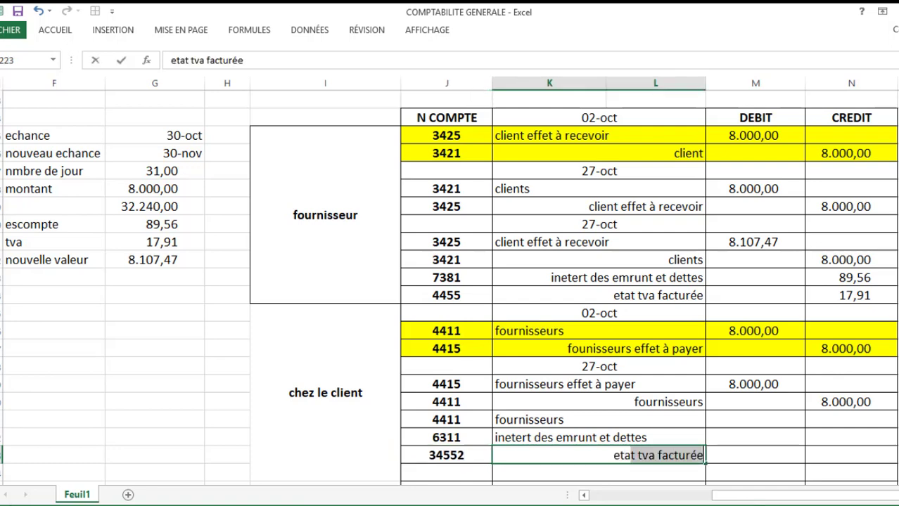
pyautogui.write(' tva ')
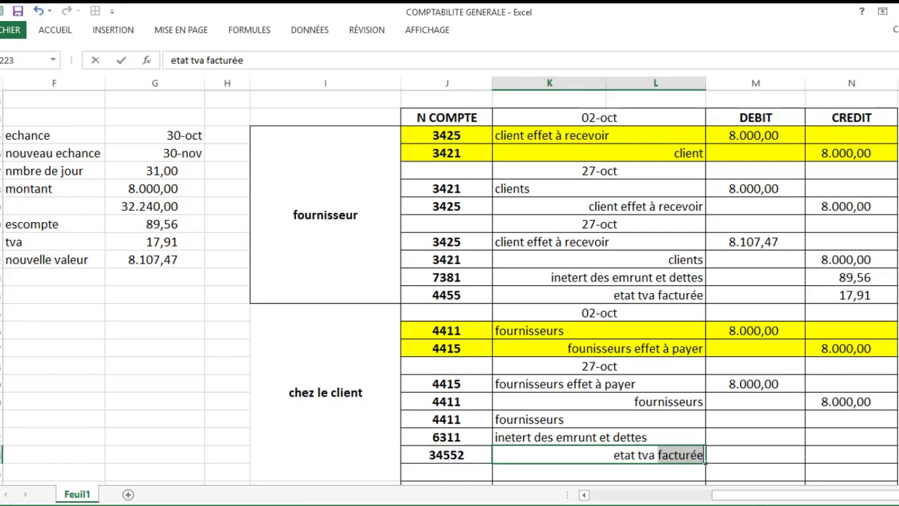
pyautogui.write('recuper')
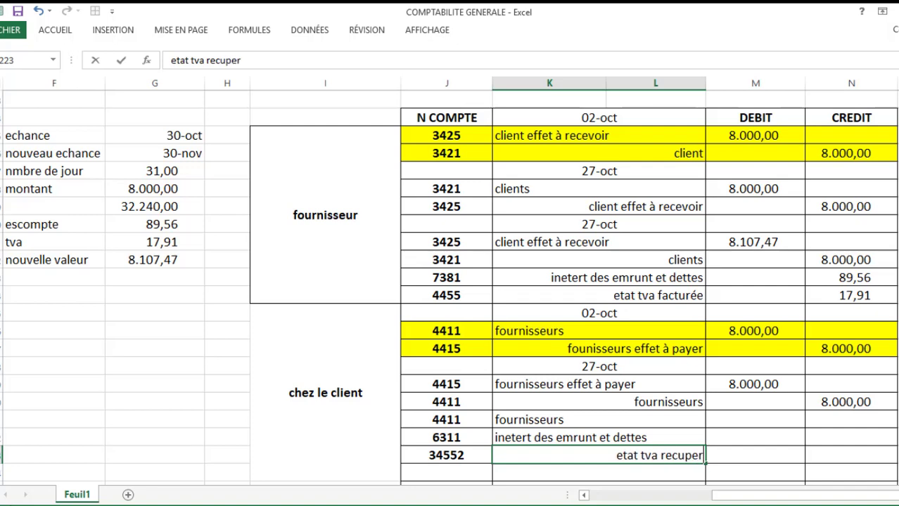
pyautogui.write('able/c')
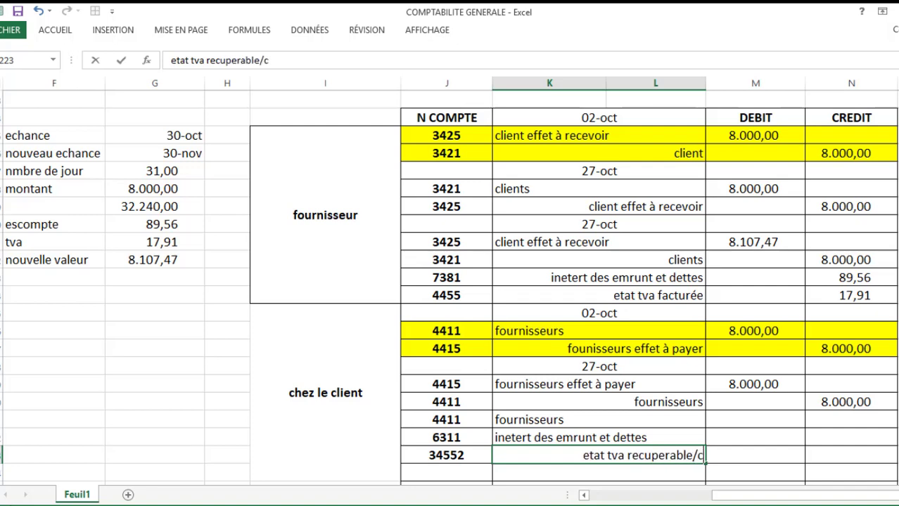
pyautogui.write('ha')
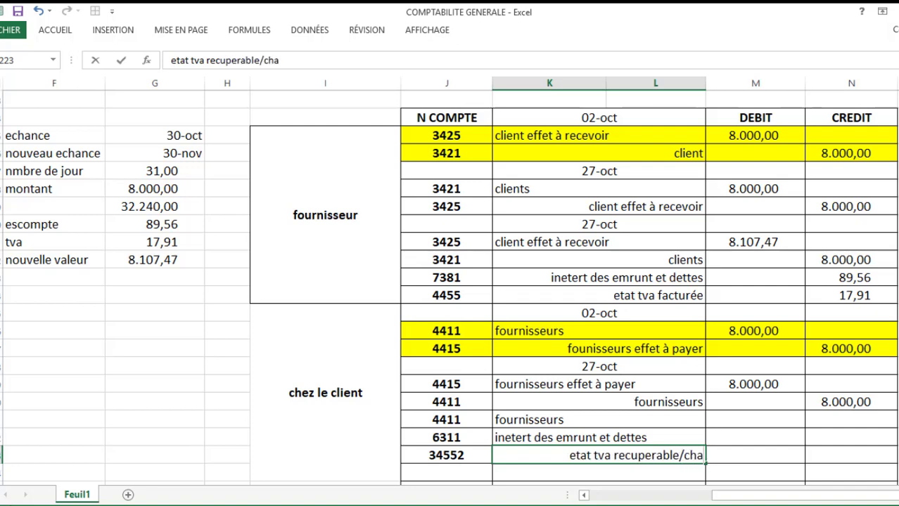
pyautogui.write('rge')
pyautogui.press('Tab')
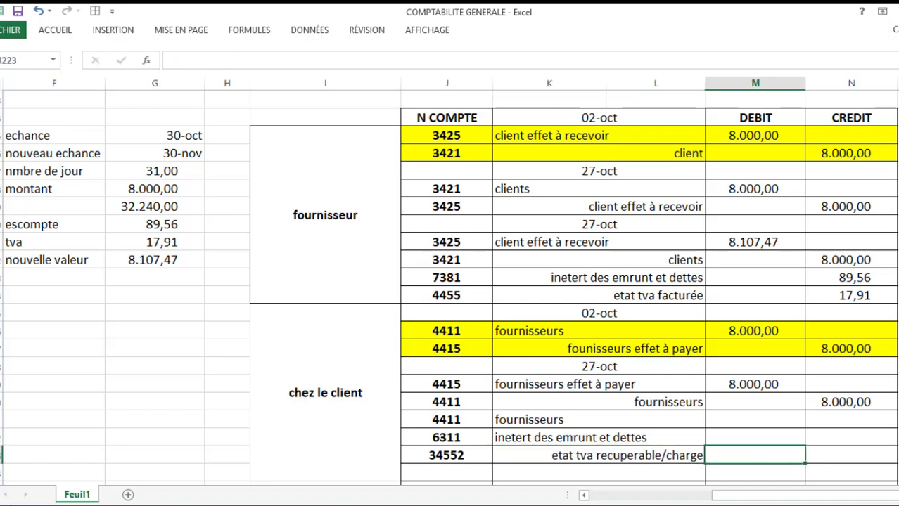
pyautogui.click(598, 456)
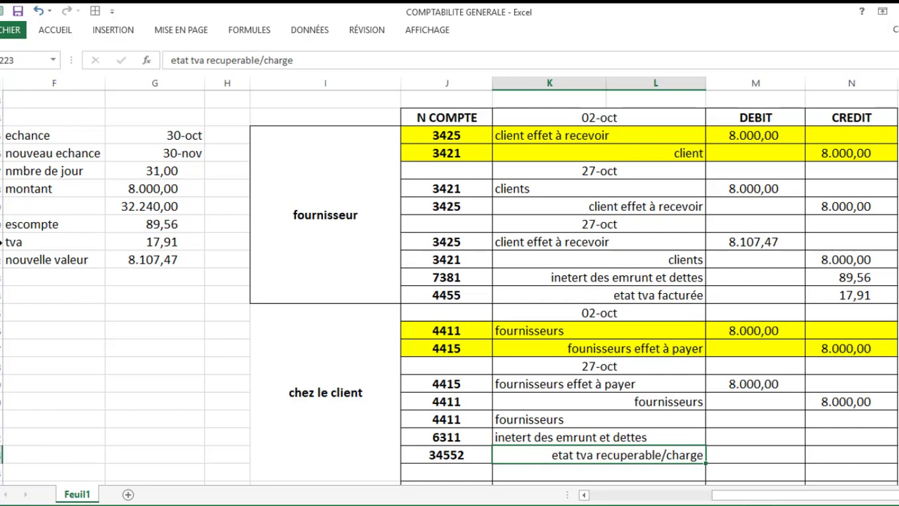
pyautogui.click(61, 32)
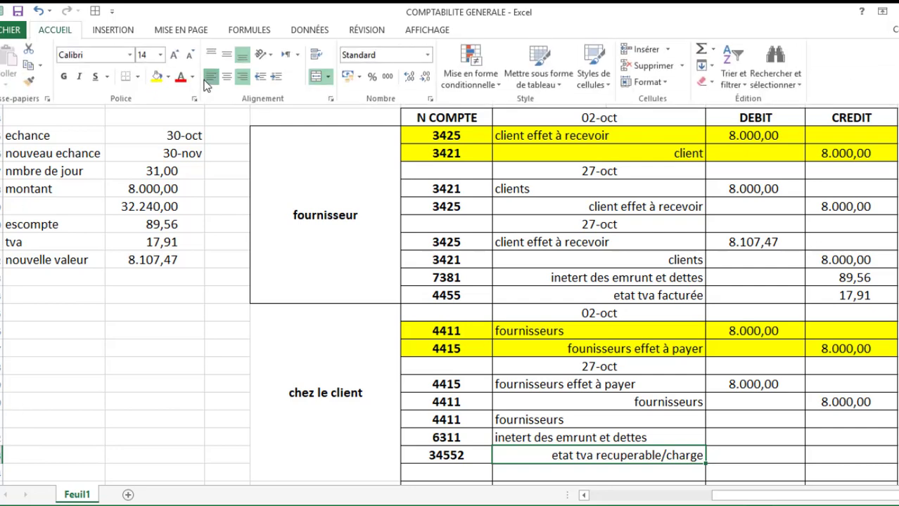
pyautogui.click(211, 76)
# Enter account 4415 in J224 and label it "fournisseurs effet à payer" in K224.
pyautogui.click(466, 476)
pyautogui.click(460, 469)
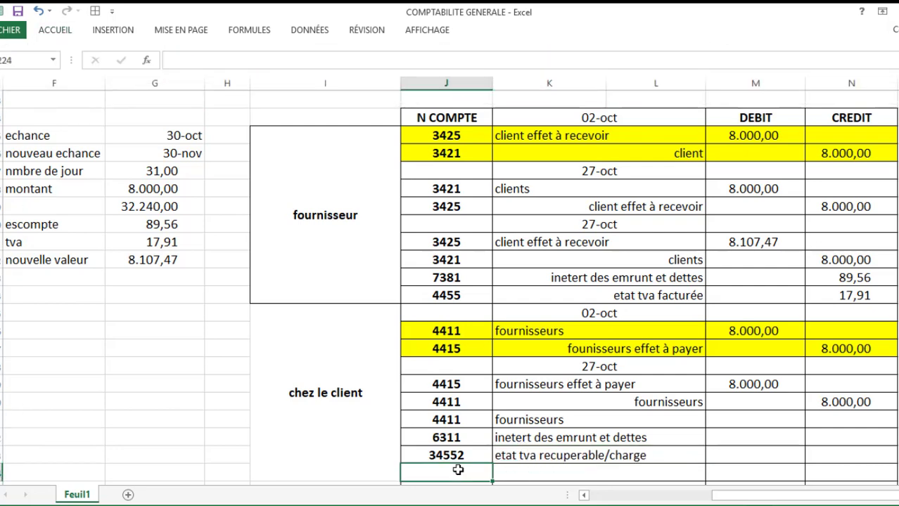
pyautogui.write('4415')
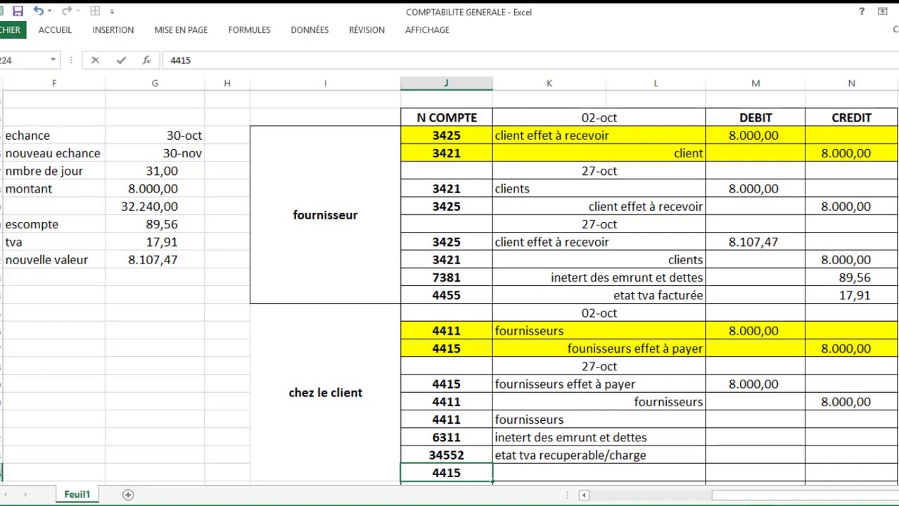
pyautogui.press('Tab')
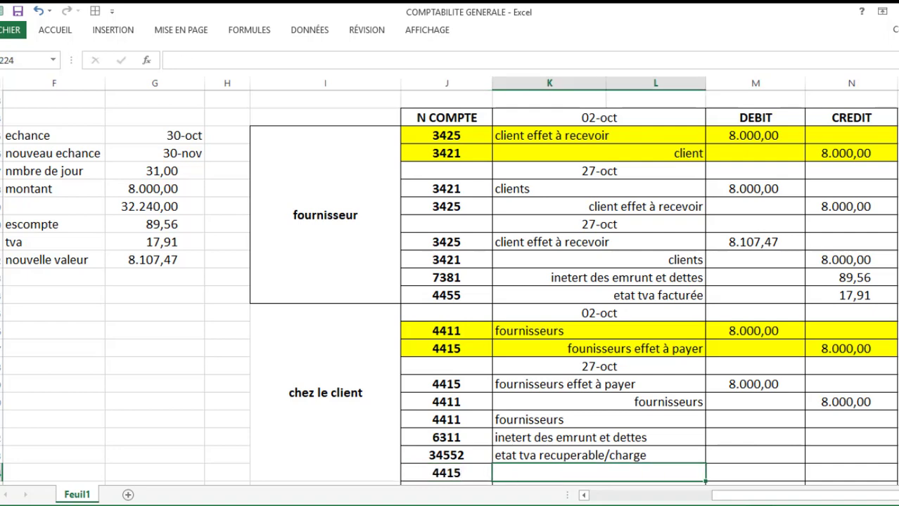
pyautogui.write('fournisseurs effet à payer')
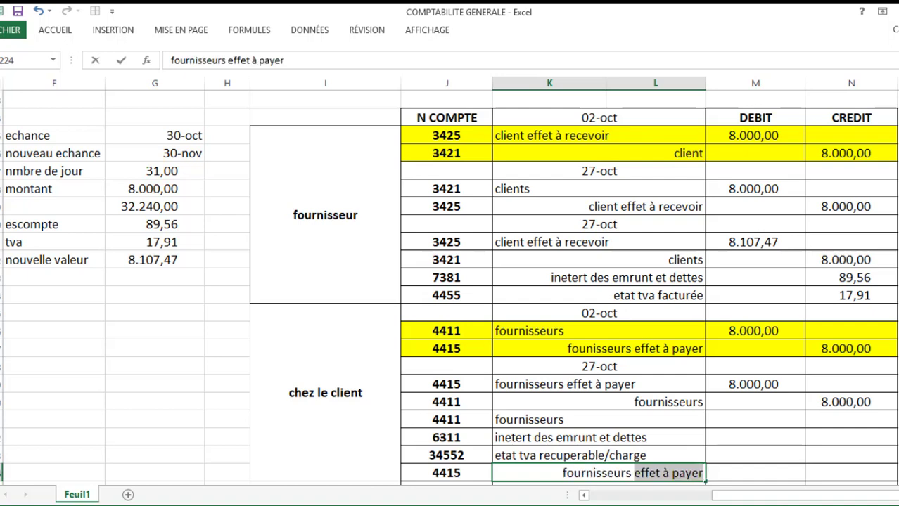
pyautogui.press('Return')
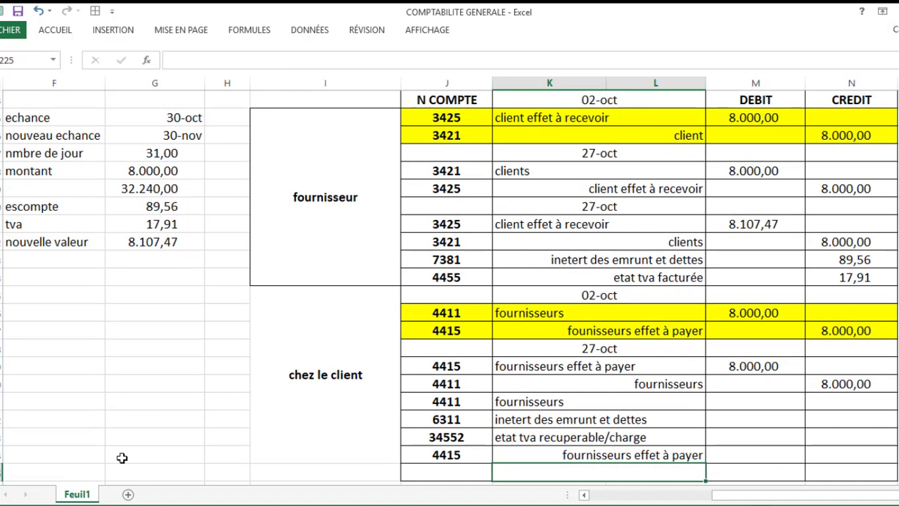
# Insert a blank row above row 221 to separate the third client journal entry.
pyautogui.click(730, 405)
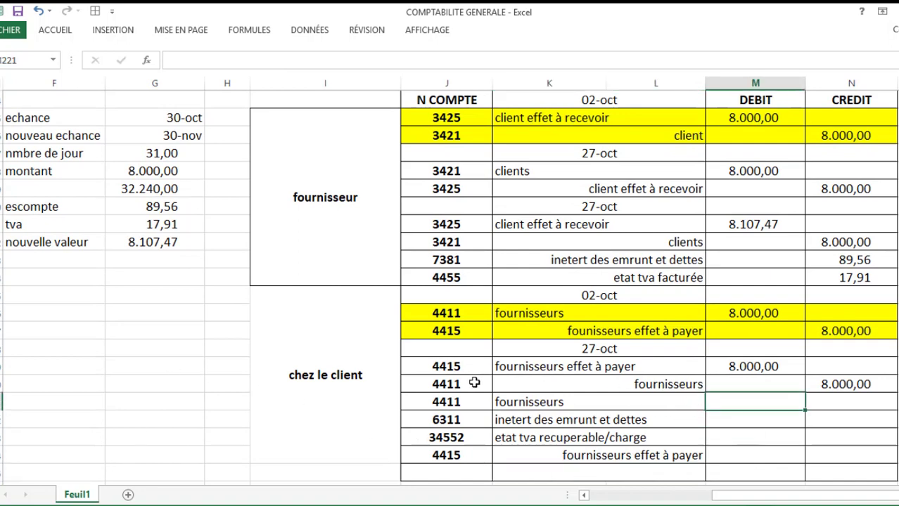
pyautogui.click(3, 401)
pyautogui.rightClick(2, 402)
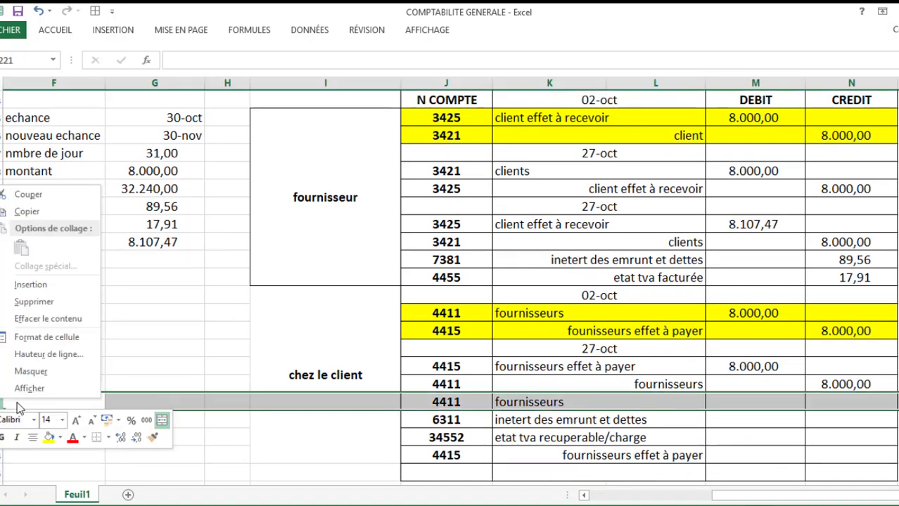
pyautogui.click(61, 285)
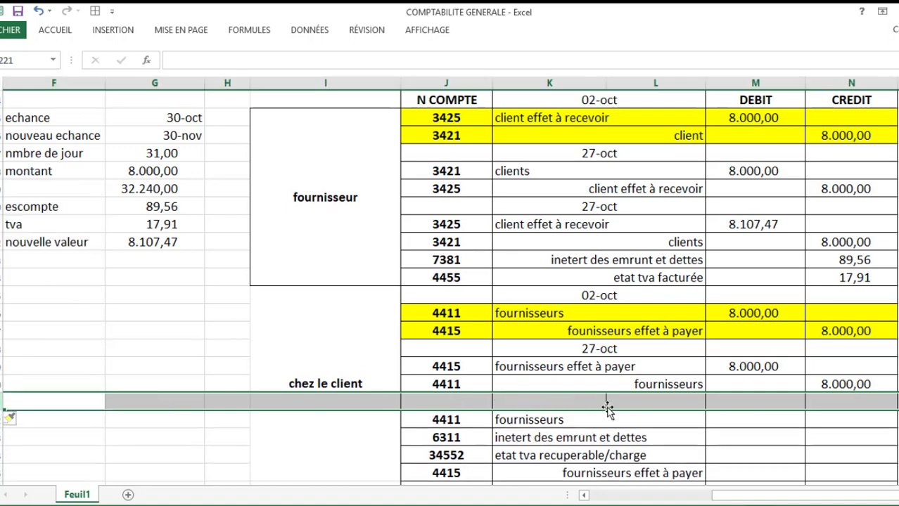
# Merge and centre K221:L221 in the new row and enter the date 27-10 there.
pyautogui.moveTo(576, 402); pyautogui.dragTo(625, 399)
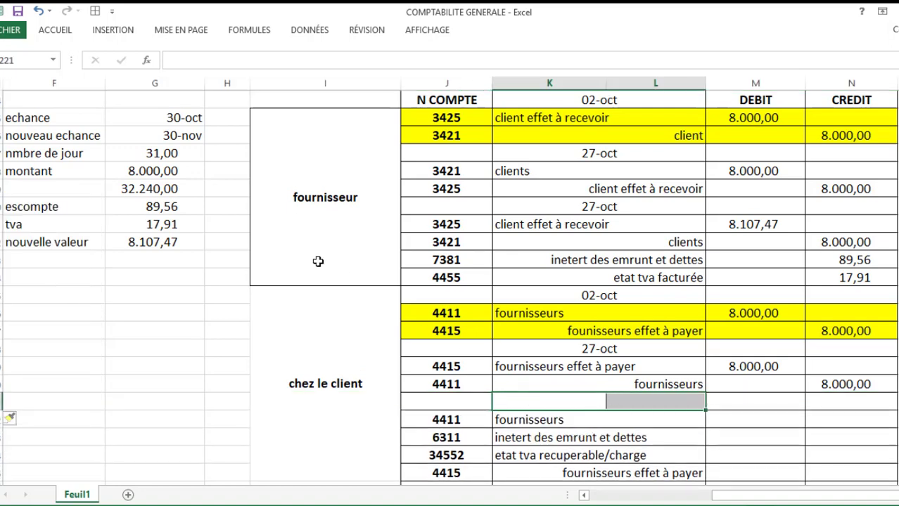
pyautogui.click(55, 30)
pyautogui.click(316, 76)
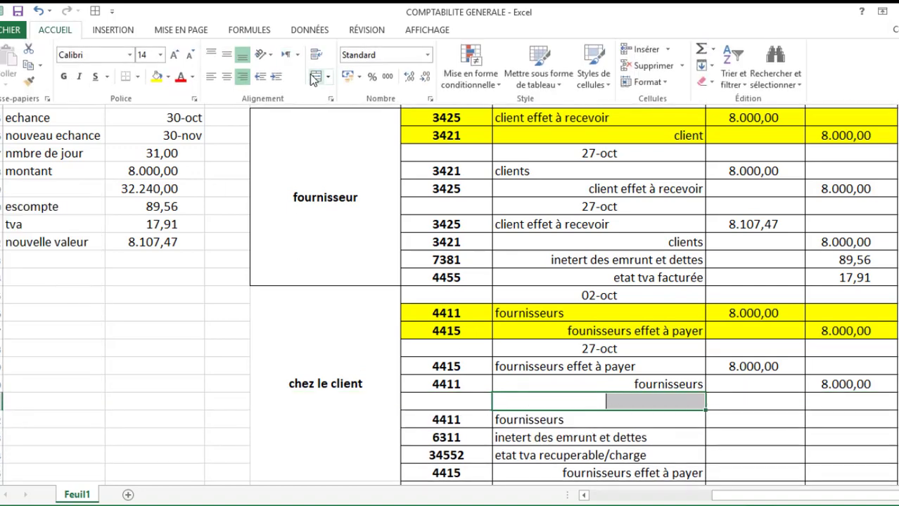
pyautogui.click(600, 399)
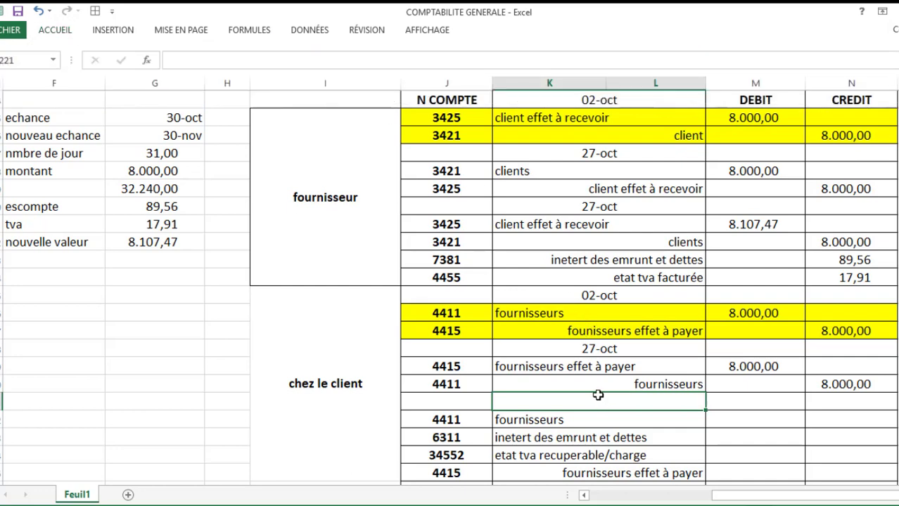
pyautogui.write('27-10')
pyautogui.press('Return')
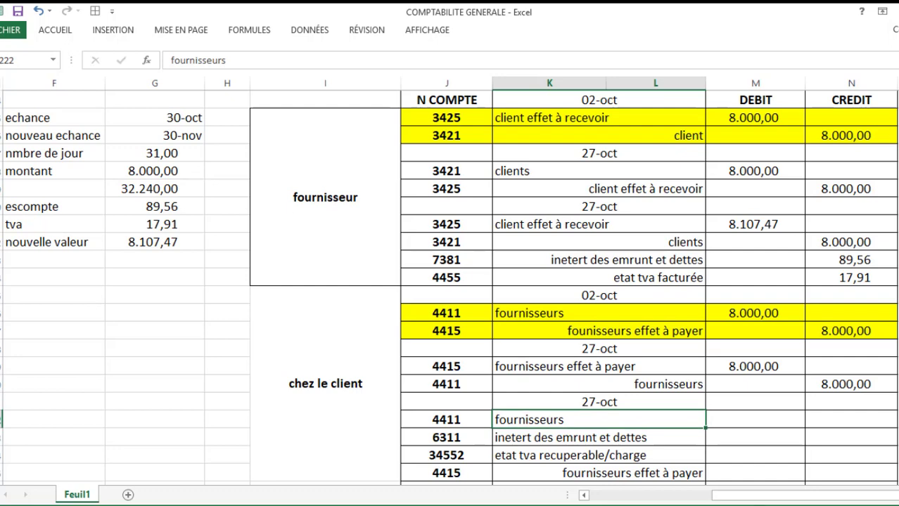
# Enter the debit amounts 8000 in M222, 89,56 in M223 and 17,91 in M224.
pyautogui.click(763, 422)
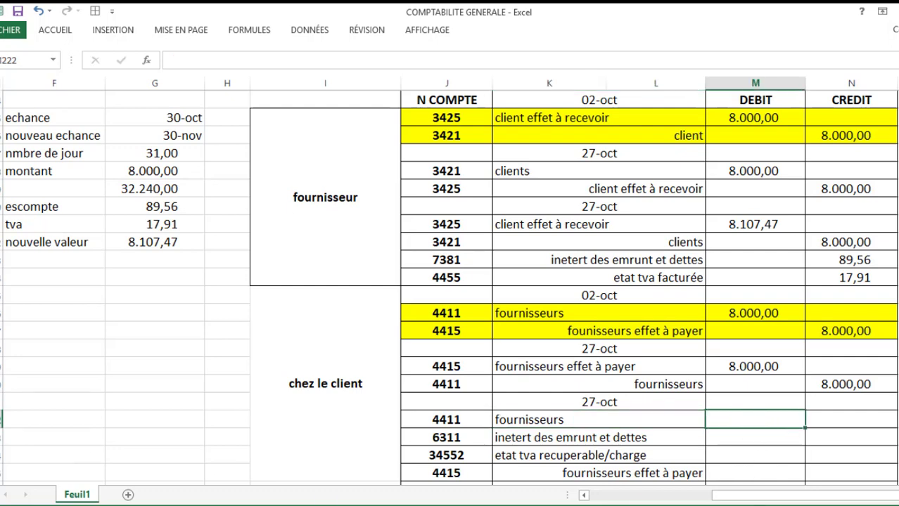
pyautogui.write('8000')
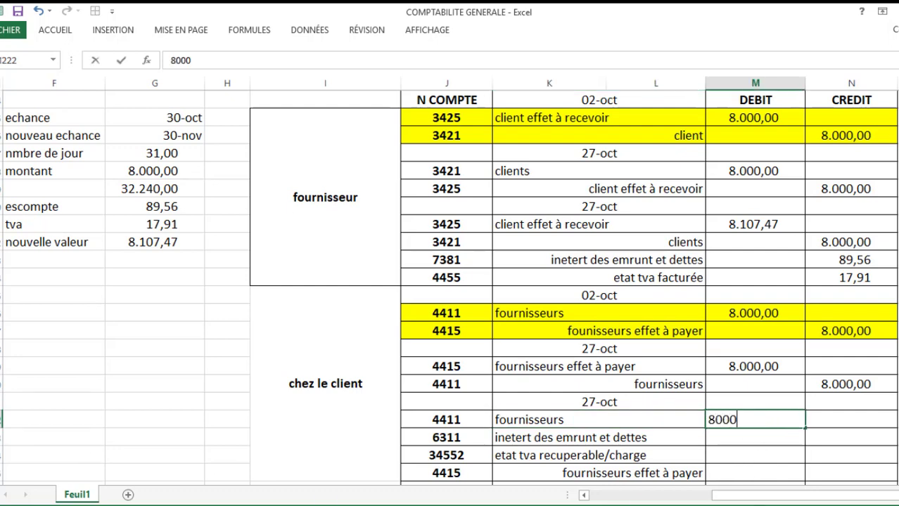
pyautogui.press('Return')
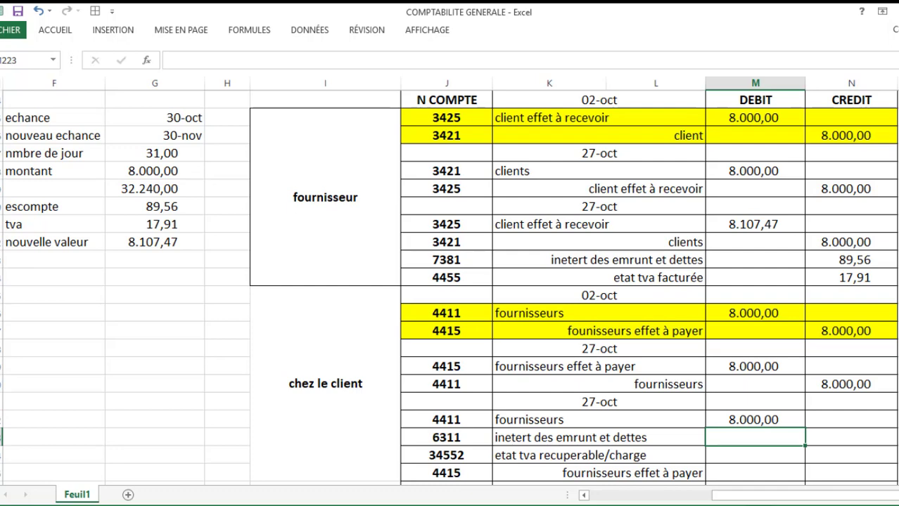
pyautogui.write('89,56')
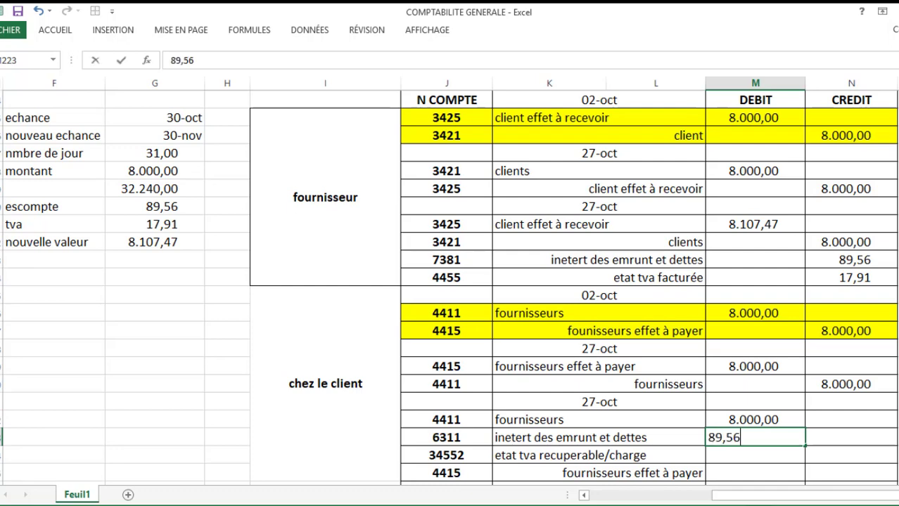
pyautogui.press('Return')
pyautogui.write('17')
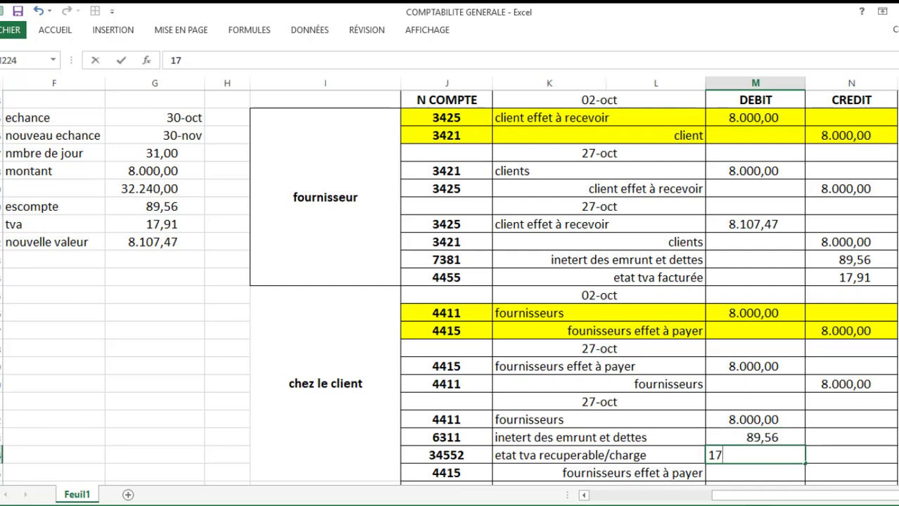
pyautogui.write(',91')
pyautogui.press('Tab')
# Enter the credit amount 8107,47 in N225 for account 4415.
pyautogui.press('Down')
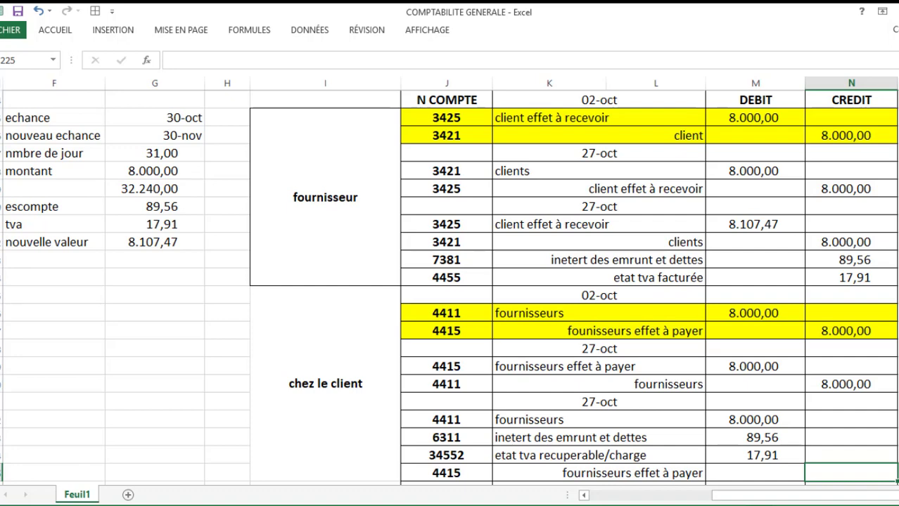
pyautogui.write('8.')
pyautogui.write('107,')
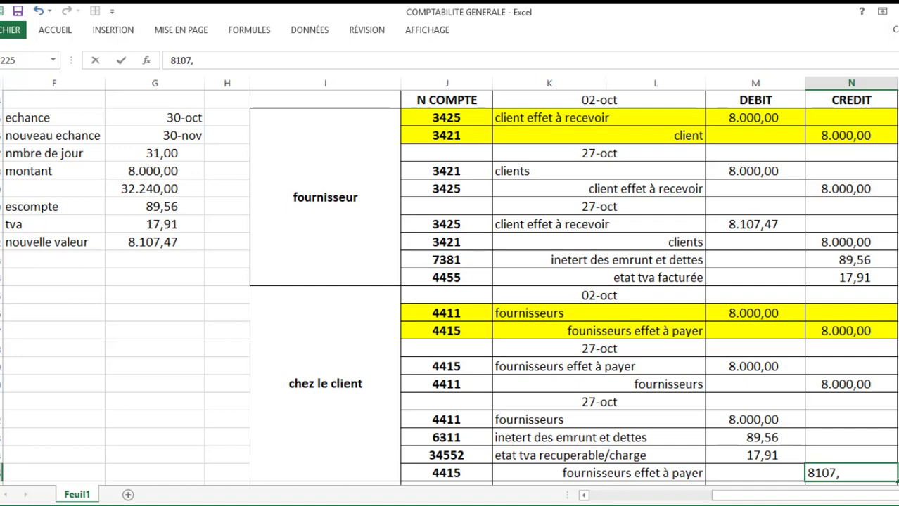
pyautogui.write('47')
pyautogui.press('Return')
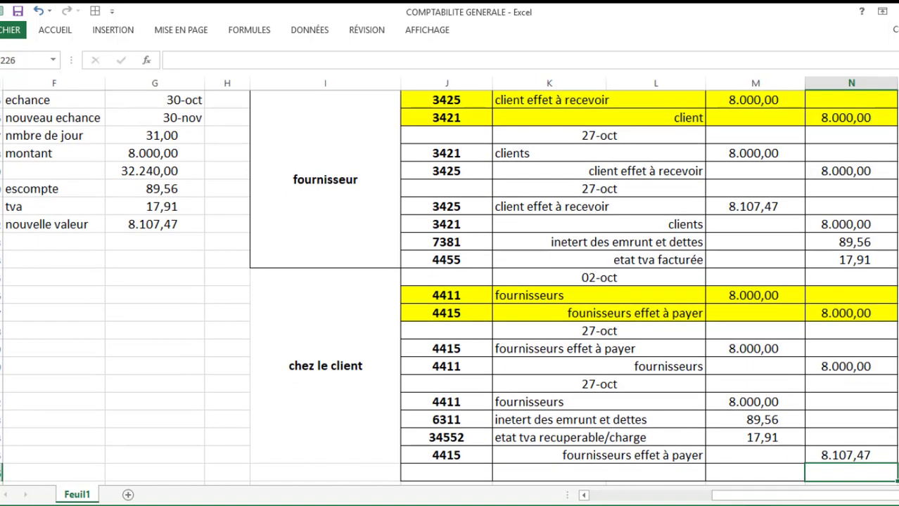
# Apply borders to the merged "chez le client" cell in column I.
pyautogui.press('Up')
pyautogui.press('Up')
pyautogui.press('Up')
pyautogui.press('Up')
pyautogui.press('Up')
pyautogui.press('Up')
pyautogui.press('Up')
pyautogui.press('Up')
pyautogui.press('Up')
pyautogui.press('Up')
pyautogui.press('Up')
pyautogui.press('Up')
pyautogui.press('Up')
pyautogui.press('Up')
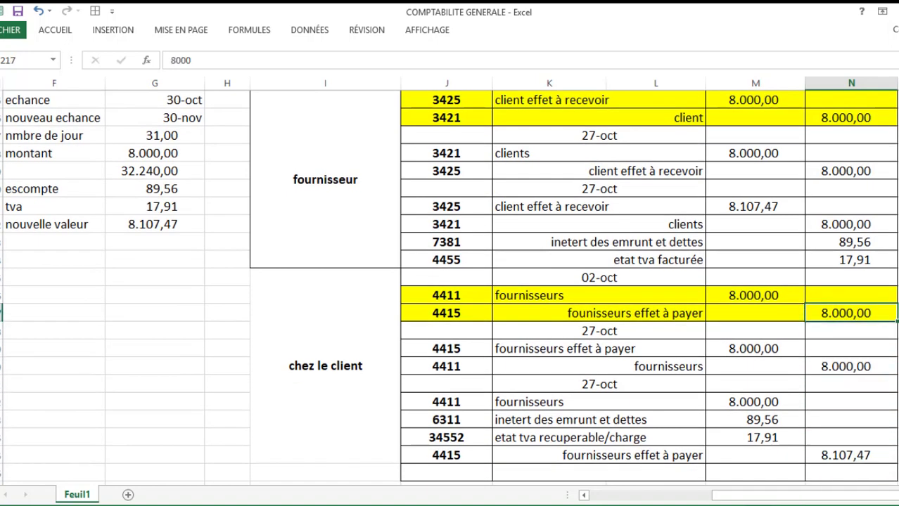
pyautogui.press('Up')
pyautogui.press('Up')
pyautogui.press('Up')
pyautogui.press('Up')
pyautogui.press('Up')
pyautogui.press('Up')
pyautogui.press('Up')
pyautogui.press('Up')
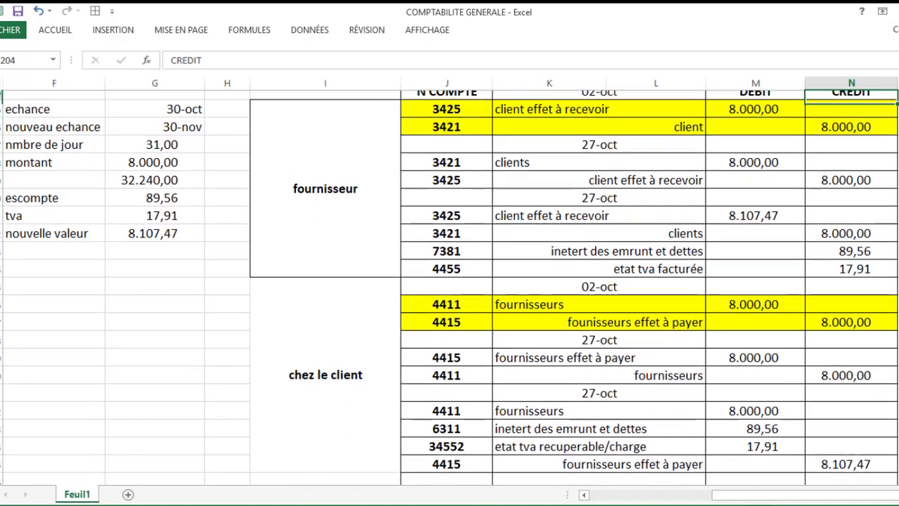
pyautogui.click(295, 404)
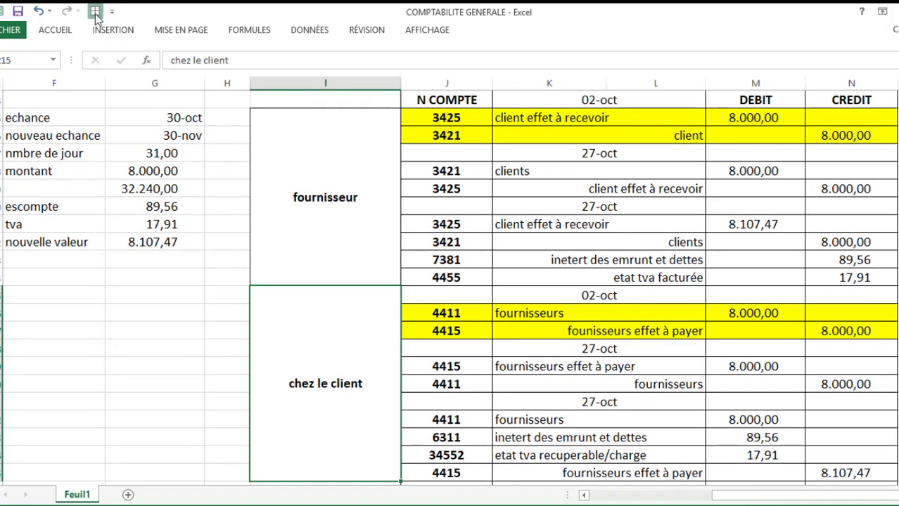
pyautogui.click(522, 247)
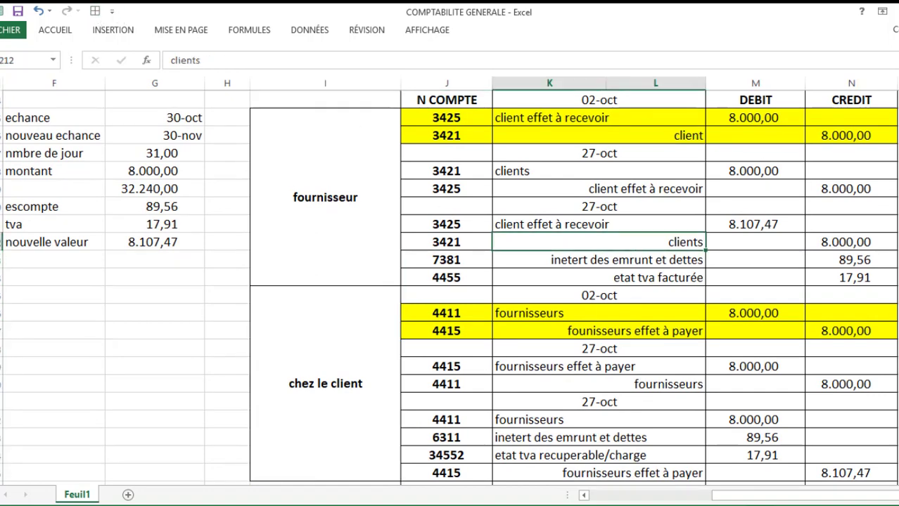
# Switch to the Photos window to reread the Exercice 4 statement against the journal, and return to the workbook.
pyautogui.hotkey('alt', 'Tab')
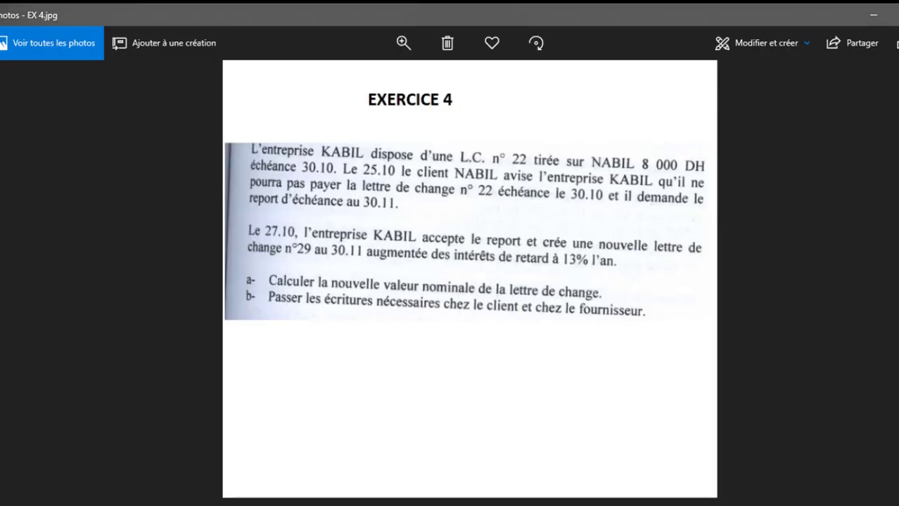
pyautogui.hotkey('alt', 'Tab')
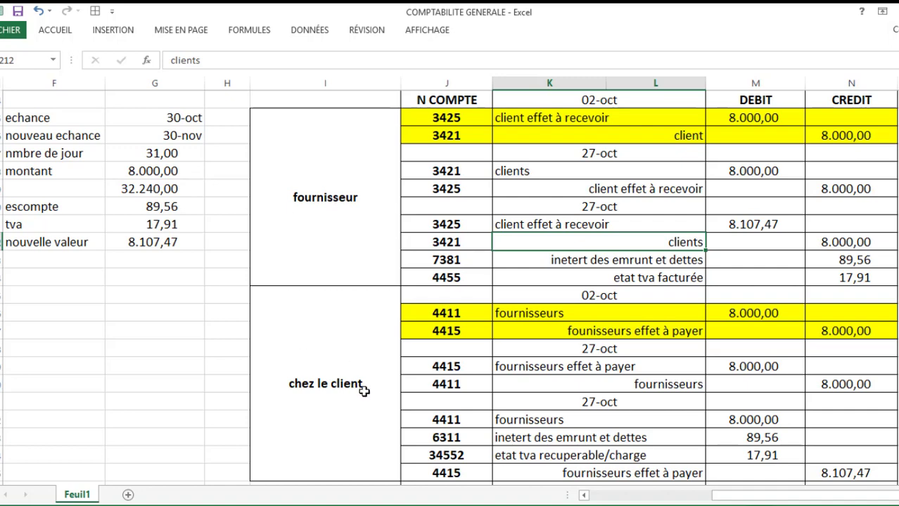
pyautogui.click(723, 496)
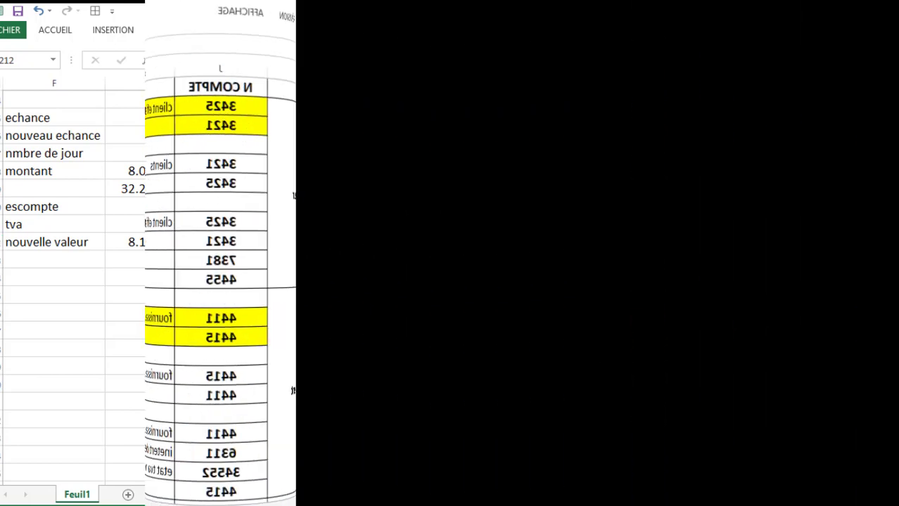